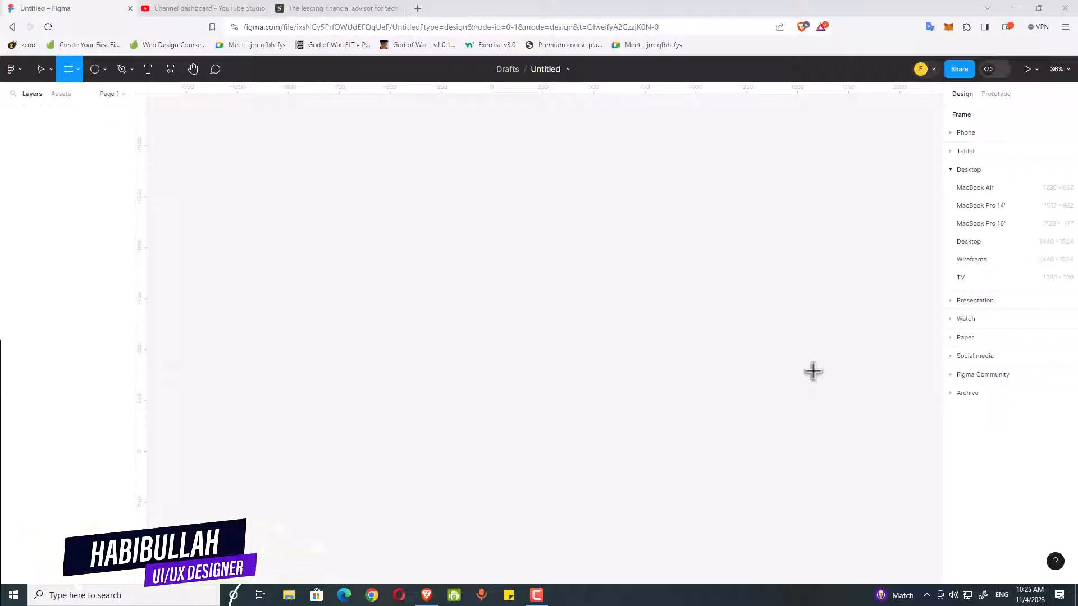
Step: Create a frame from the Desktop preset at 1440 × 1024
{"action": "left_click", "coordinate": [78, 70]}
{"action": "left_click", "coordinate": [84, 96]}
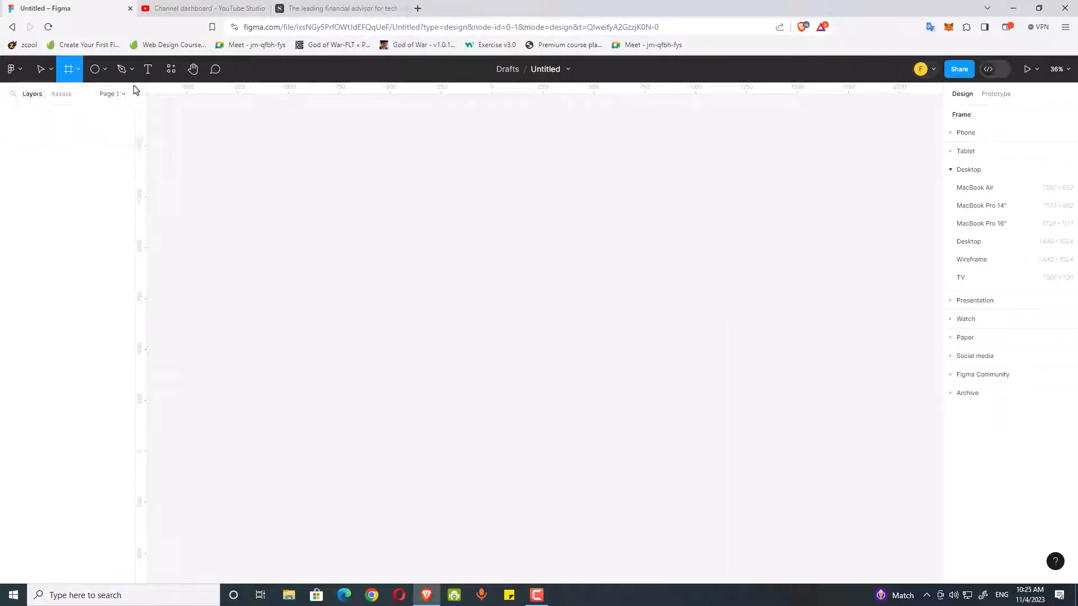
{"action": "left_click", "coordinate": [969, 242]}
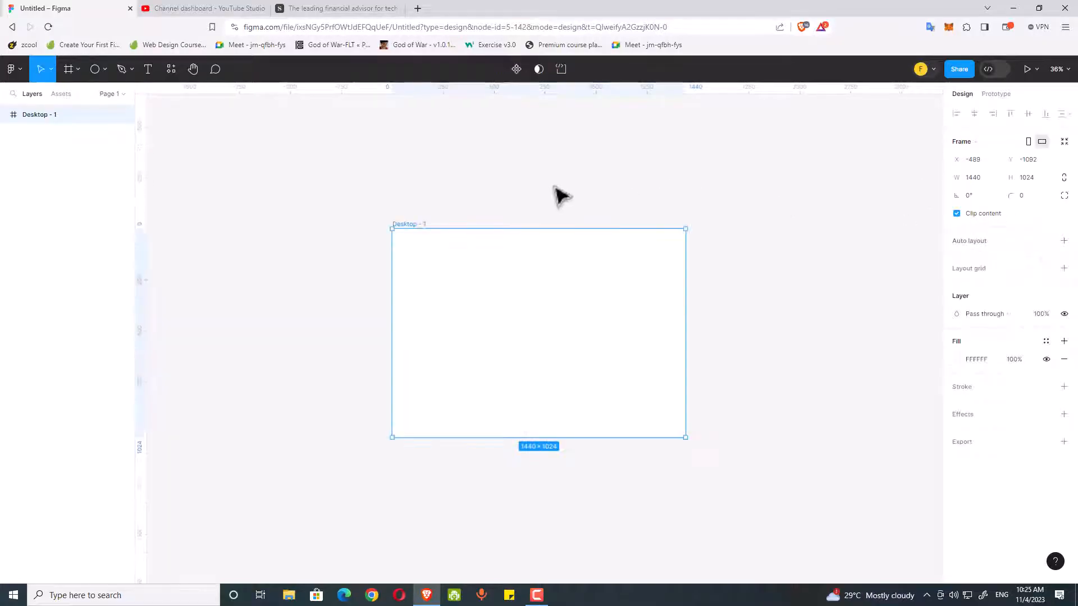
Step: Add the text "Logo" on the empty canvas just above the desktop frame's upper-left corner
{"action": "left_click", "coordinate": [510, 197]}
{"action": "scroll", "coordinate": [448, 204], "scroll_direction": "up", "scroll_amount": 2}
{"action": "left_click_drag", "start_coordinate": [457, 207], "coordinate": [441, 148]}
{"action": "left_click", "coordinate": [389, 173]}
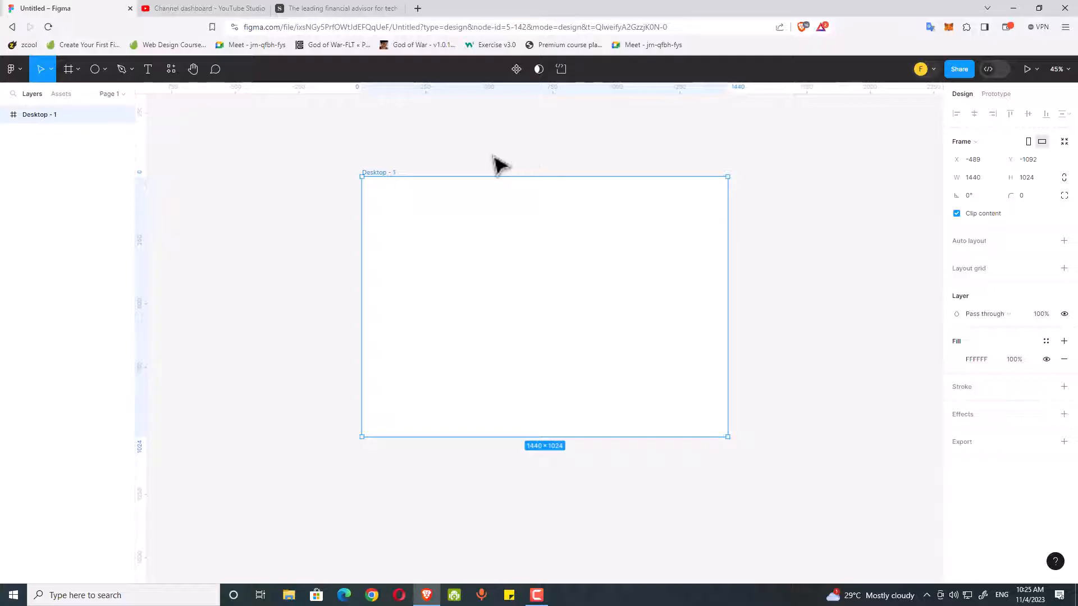
{"action": "scroll", "coordinate": [471, 159], "scroll_direction": "up", "scroll_amount": 1}
{"action": "left_click", "coordinate": [463, 158]}
{"action": "left_click_drag", "start_coordinate": [433, 144], "coordinate": [425, 239]}
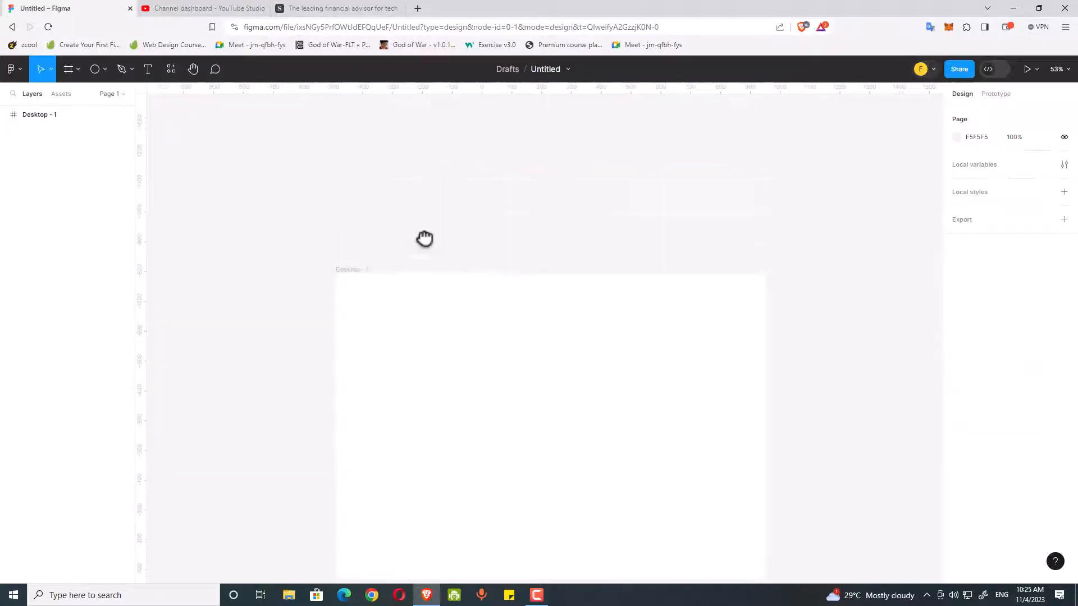
{"action": "scroll", "coordinate": [402, 237], "scroll_direction": "up", "scroll_amount": 1}
{"action": "scroll", "coordinate": [408, 247], "scroll_direction": "up", "scroll_amount": 2}
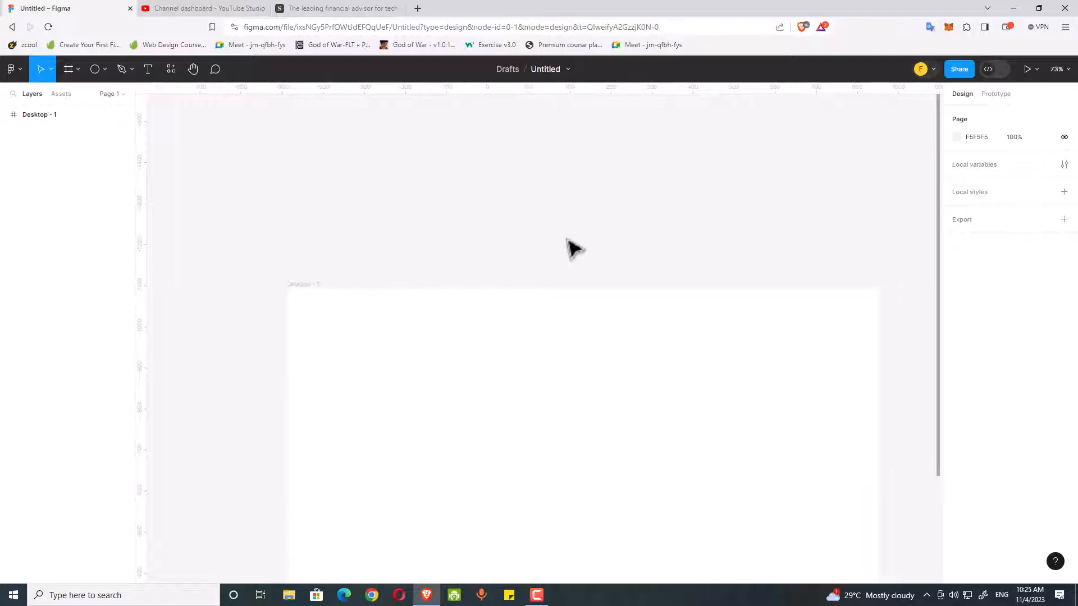
{"action": "scroll", "coordinate": [330, 234], "scroll_direction": "up", "scroll_amount": 2}
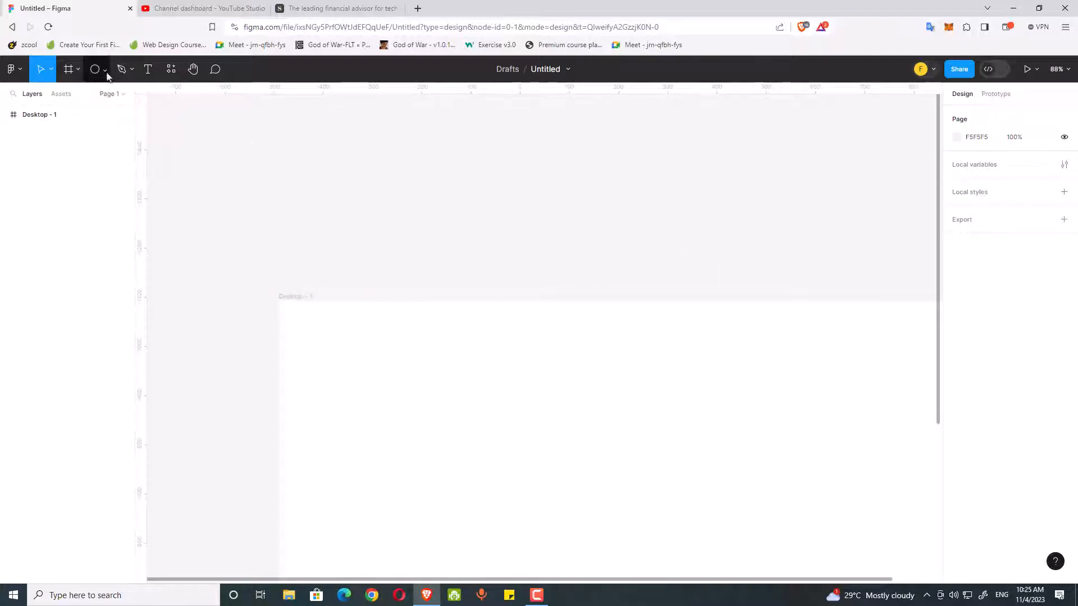
{"action": "left_click", "coordinate": [148, 68]}
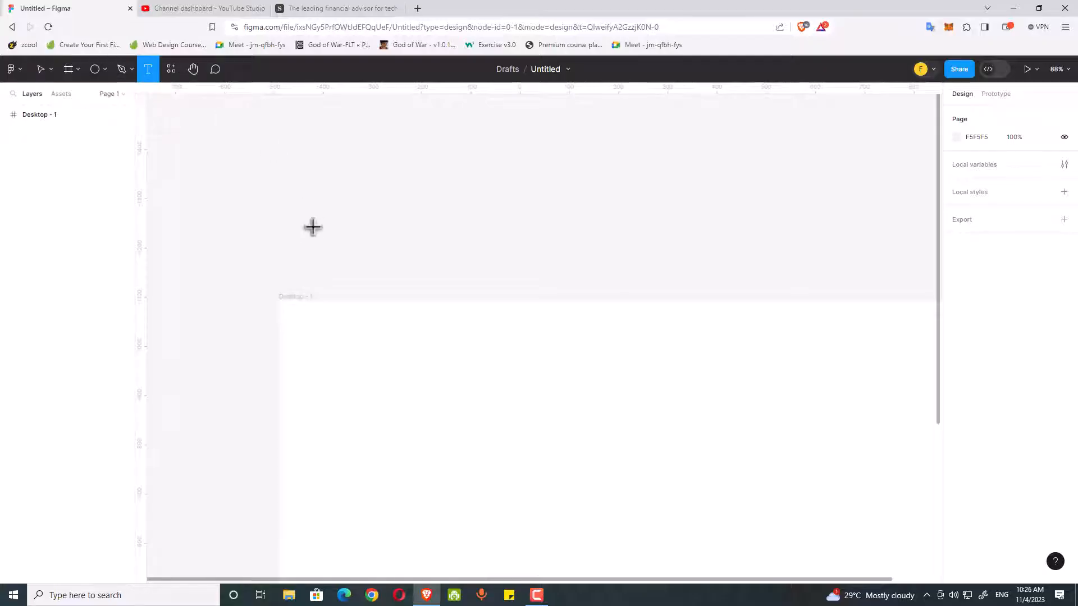
{"action": "scroll", "coordinate": [309, 233], "scroll_direction": "up", "scroll_amount": 3}
{"action": "left_click", "coordinate": [307, 240]}
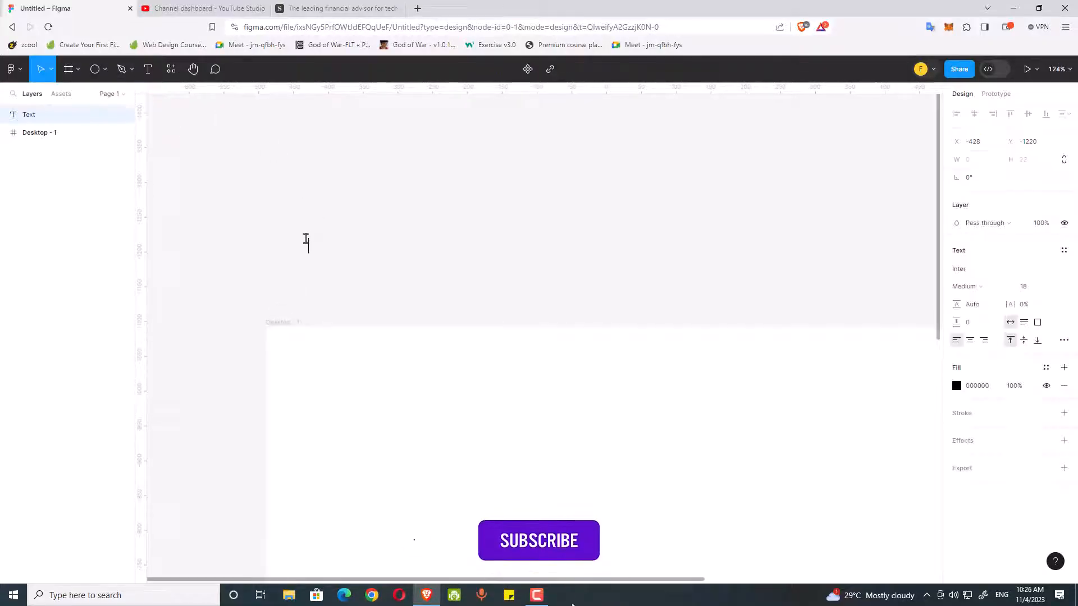
{"action": "type", "text": "Logo"}
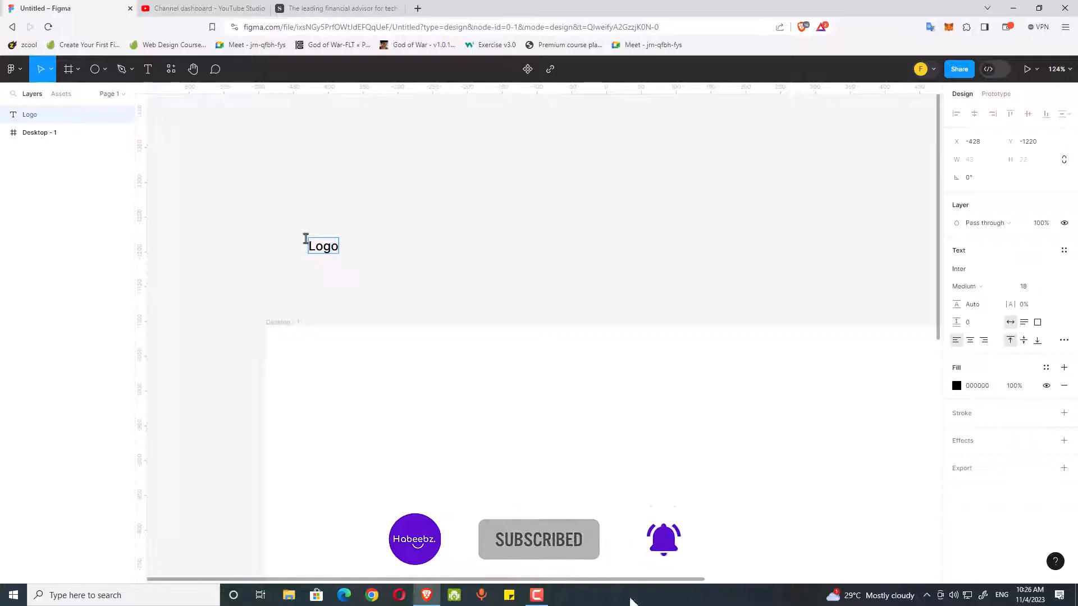
{"action": "key", "text": "Escape"}
{"action": "scroll", "coordinate": [373, 258], "scroll_direction": "up", "scroll_amount": 5}
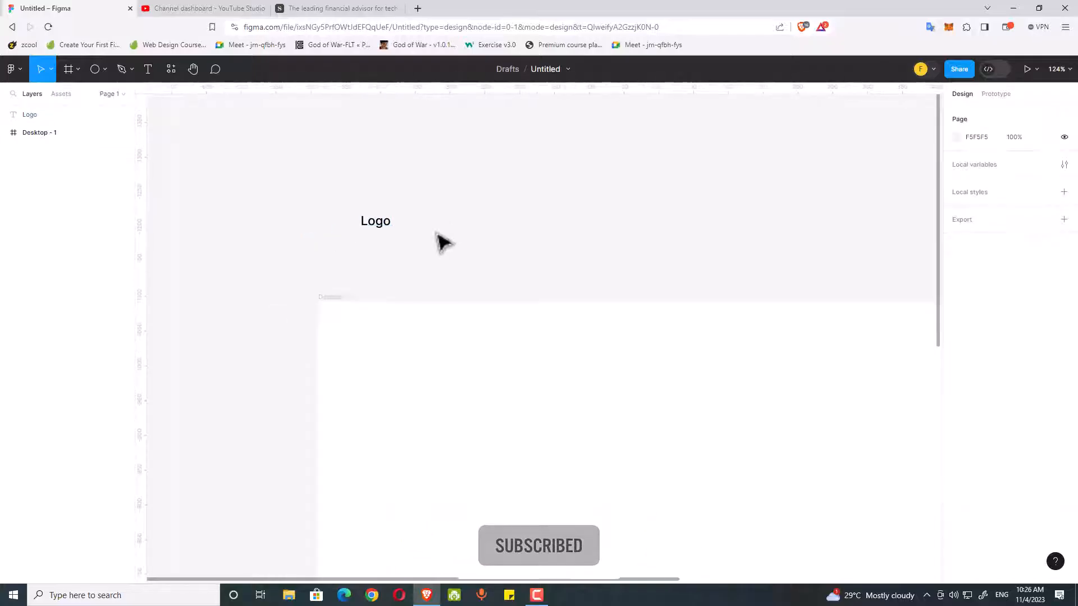
{"action": "scroll", "coordinate": [368, 223], "scroll_direction": "down", "scroll_amount": 3}
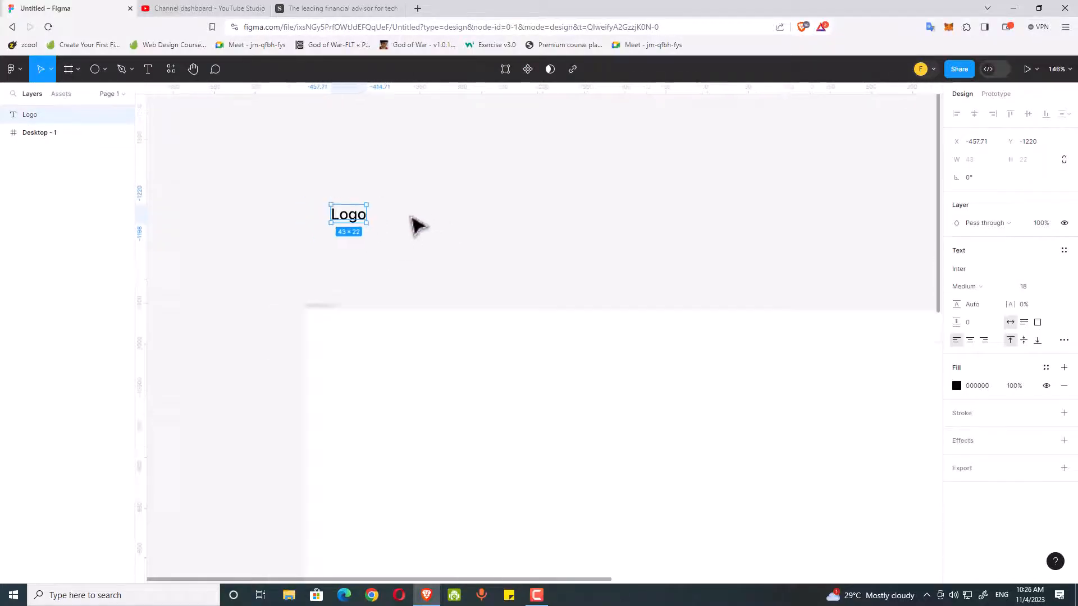
Step: Add a separate text layer reading "Login" to the right of the Logo text, above the desktop frame
{"action": "left_click", "coordinate": [450, 222]}
{"action": "left_click", "coordinate": [150, 71]}
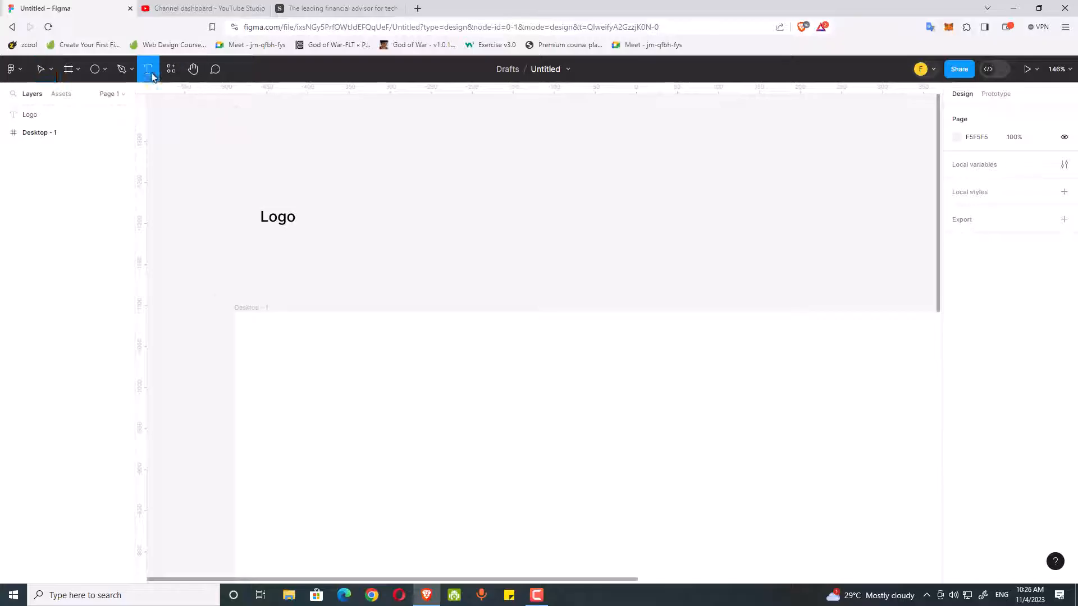
{"action": "left_click", "coordinate": [432, 223]}
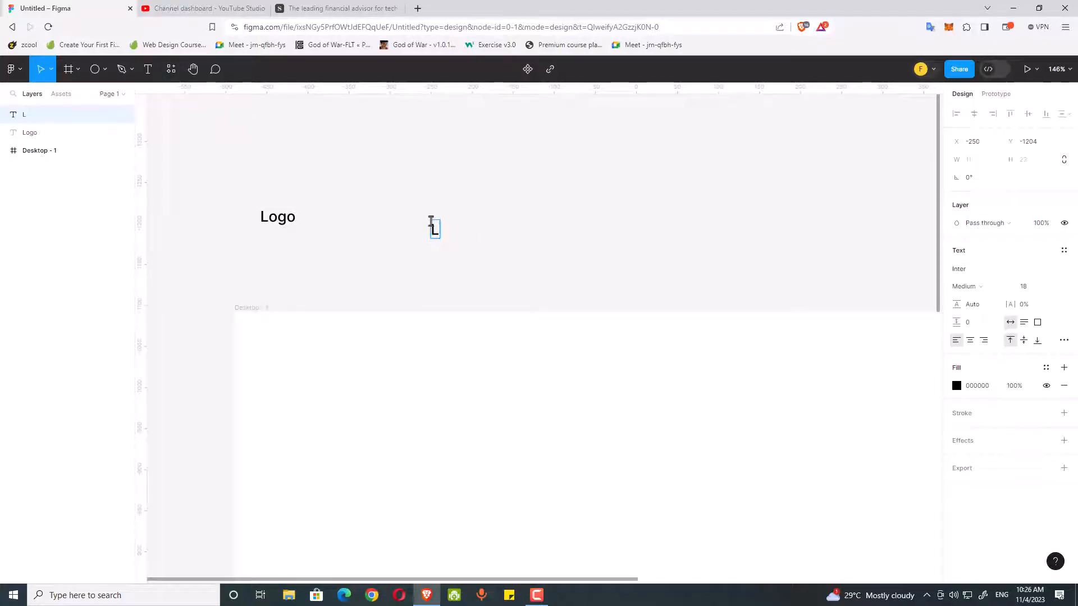
{"action": "key", "text": "Escape"}
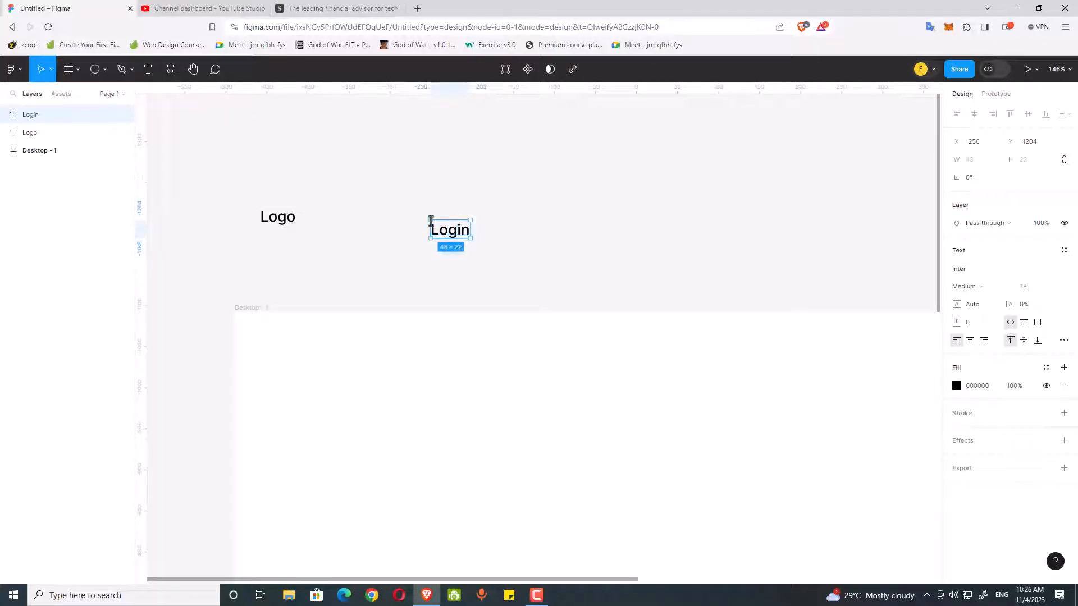
Step: Wrap the Login text in an auto layout frame and give that frame a black 000000 fill
{"action": "scroll", "coordinate": [449, 231], "scroll_direction": "up", "scroll_amount": 2}
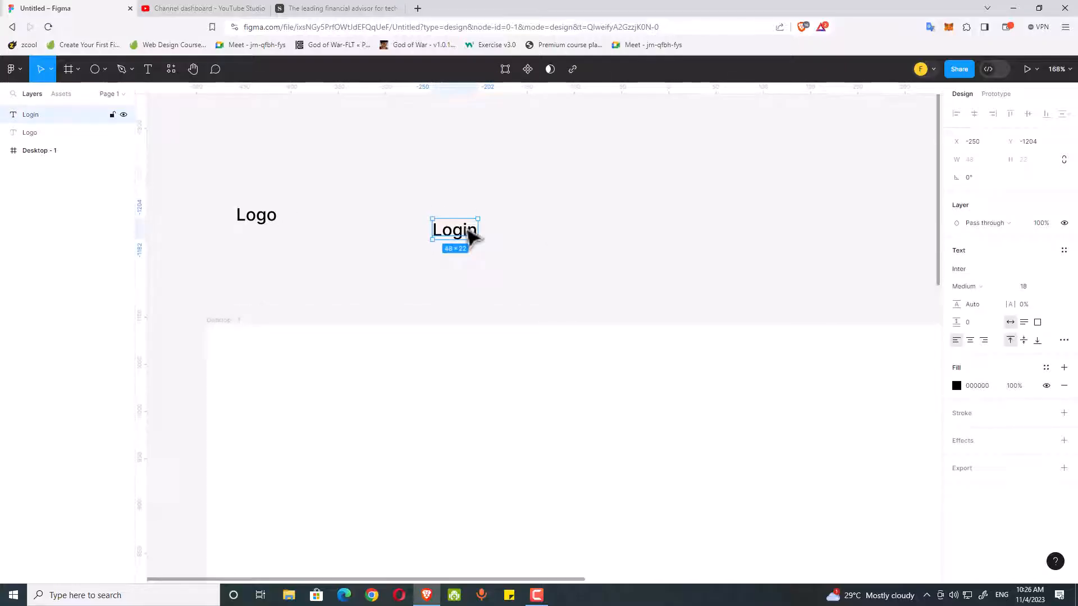
{"action": "key", "text": "shift+a"}
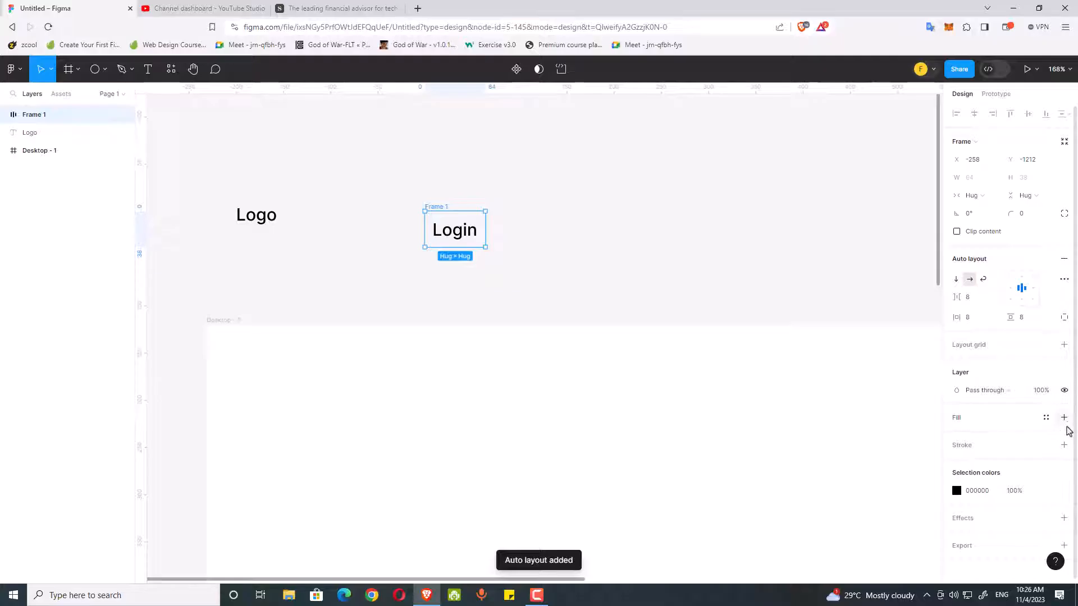
{"action": "left_click", "coordinate": [1065, 417]}
{"action": "scroll", "coordinate": [477, 222], "scroll_direction": "up", "scroll_amount": 4}
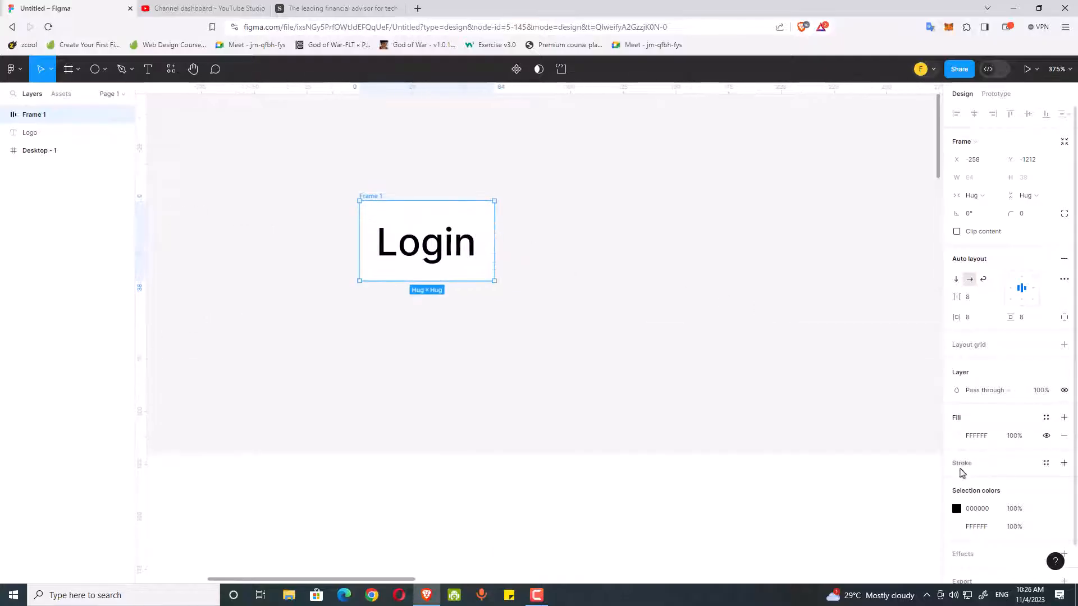
{"action": "left_click", "coordinate": [959, 439]}
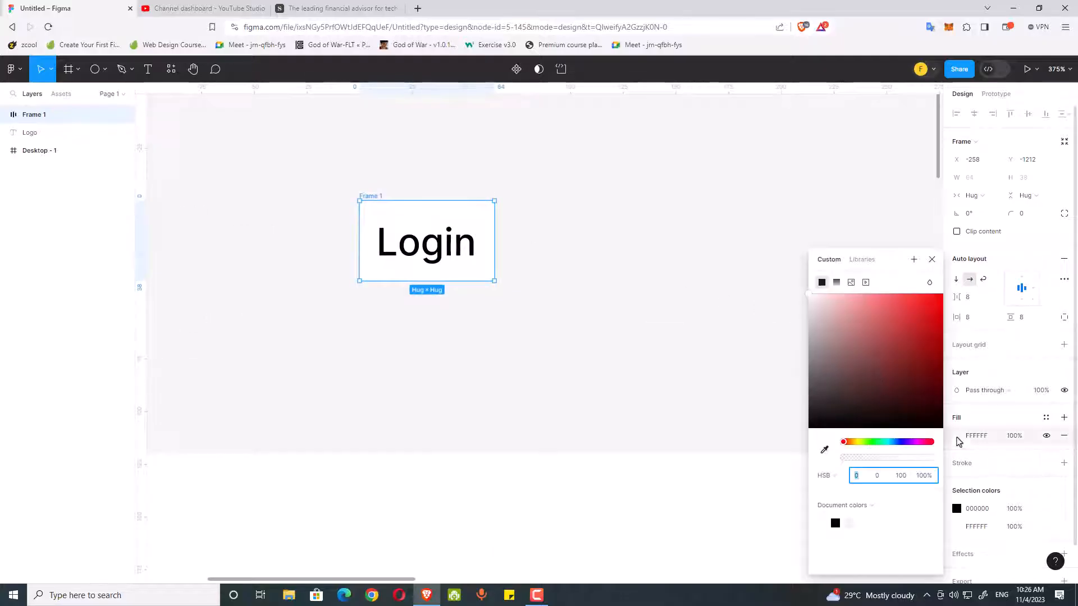
{"action": "left_click_drag", "start_coordinate": [850, 354], "coordinate": [821, 536]}
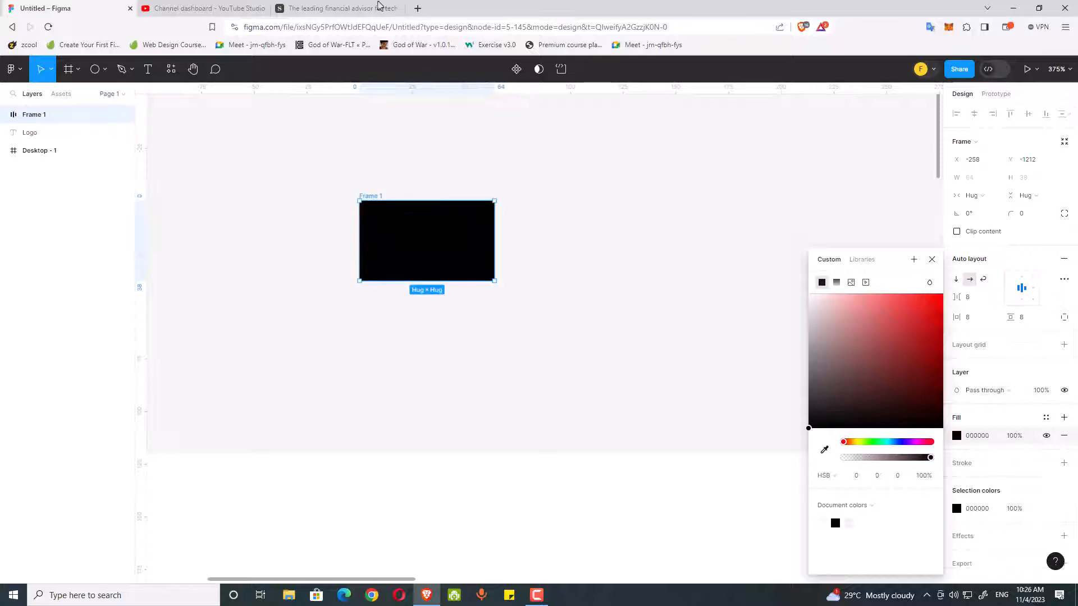
Step: Change the fill of the Login text inside the black frame to white FFFFFF
{"action": "left_click", "coordinate": [424, 241]}
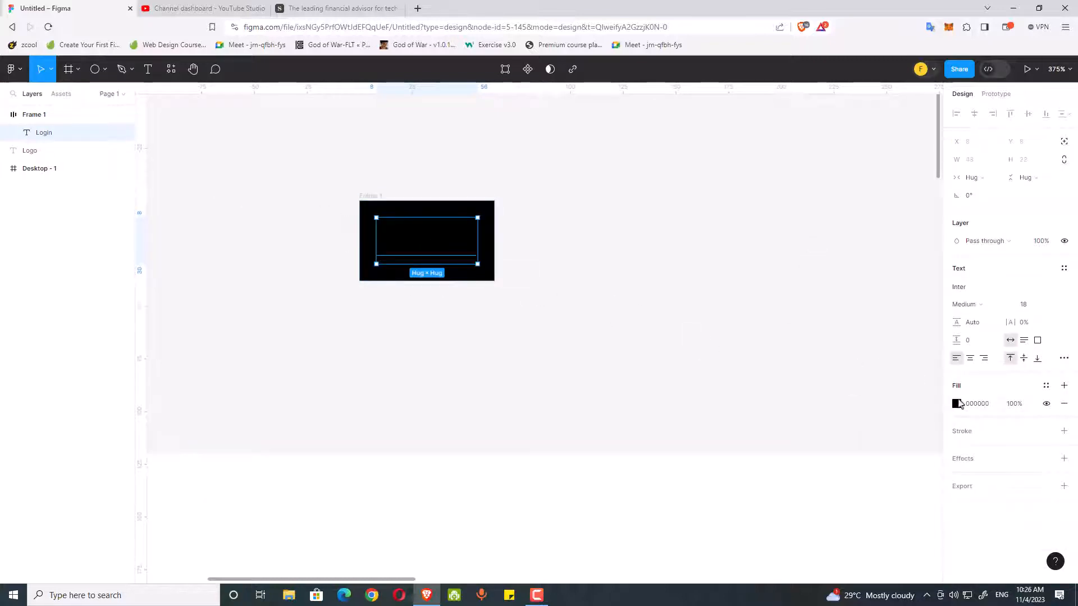
{"action": "left_click", "coordinate": [957, 403]}
{"action": "left_click_drag", "start_coordinate": [885, 356], "coordinate": [517, 152]}
{"action": "left_click", "coordinate": [397, 166]}
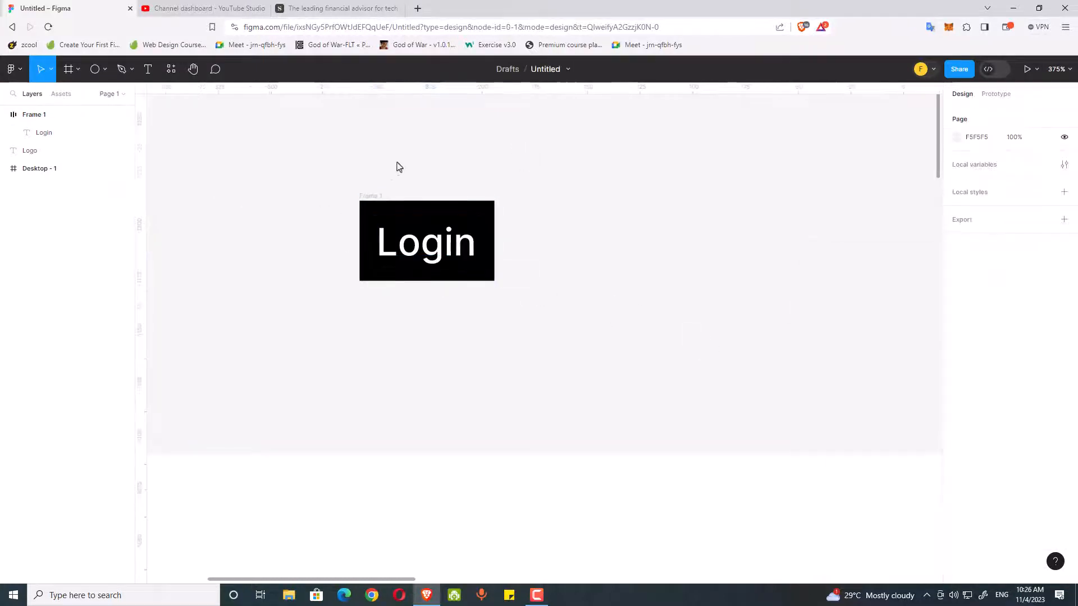
Step: Set the Login frame's corner radius to 99 and its horizontal padding to 20
{"action": "left_click", "coordinate": [372, 196]}
{"action": "left_click_drag", "start_coordinate": [1013, 216], "coordinate": [1056, 217]}
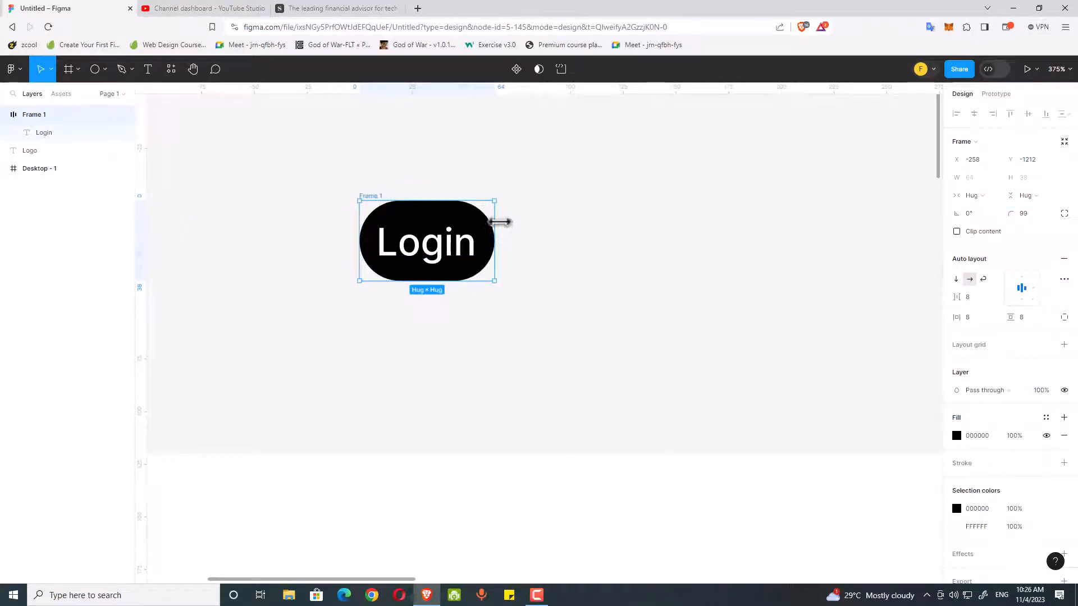
{"action": "mouse_move", "coordinate": [953, 319]}
{"action": "left_mouse_down"}
{"action": "mouse_move", "coordinate": [988, 319]}
{"action": "mouse_move", "coordinate": [958, 319]}
{"action": "left_mouse_up"}
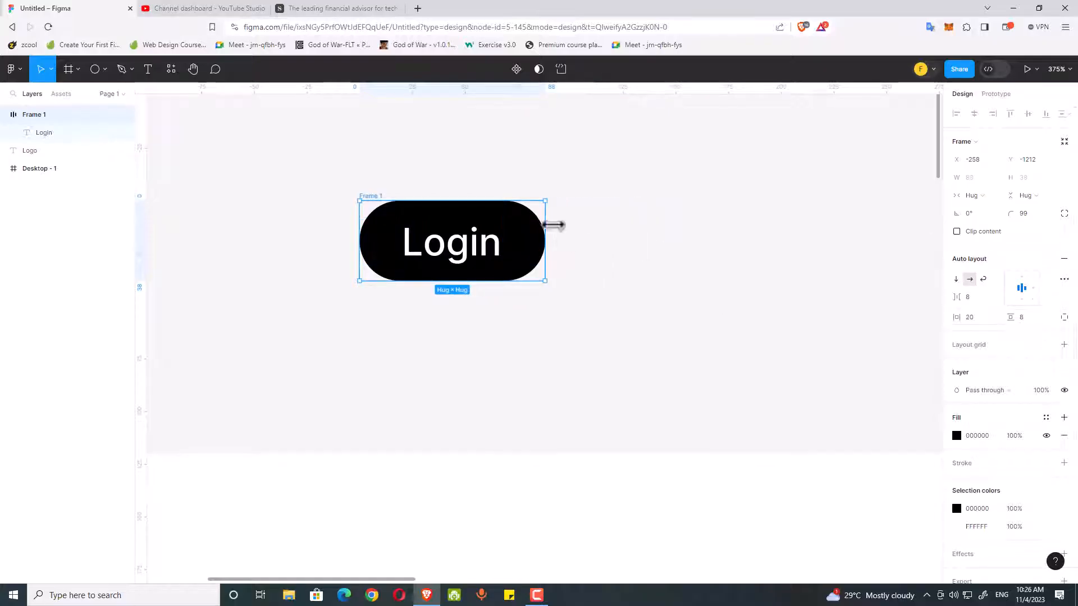
Step: Duplicate the Login button, placing the copy about 5 px to its right at the same height
{"action": "left_click", "coordinate": [619, 234]}
{"action": "scroll", "coordinate": [691, 290], "scroll_direction": "down", "scroll_amount": 3}
{"action": "left_click_drag", "start_coordinate": [692, 290], "coordinate": [589, 304]}
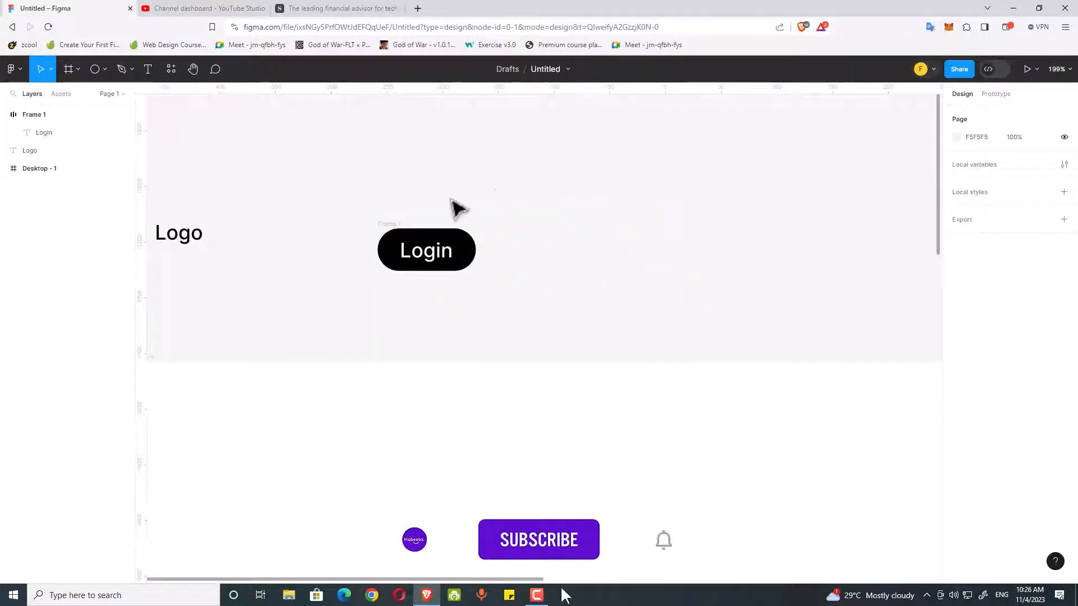
{"action": "left_click", "coordinate": [395, 224]}
{"action": "left_click_drag", "start_coordinate": [395, 224], "coordinate": [506, 228], "text": "alt"}
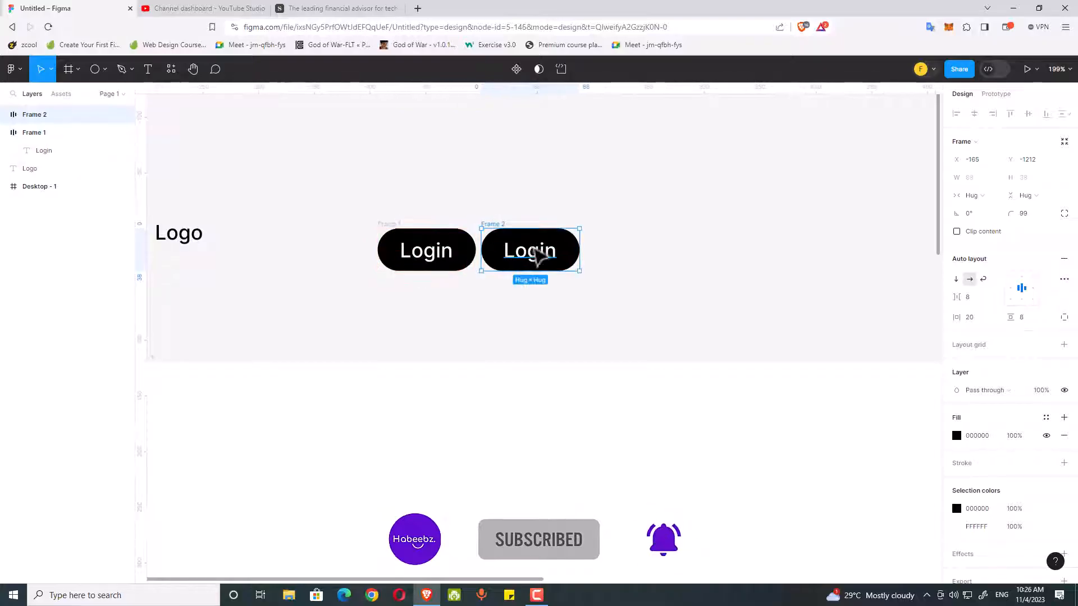
Step: Change the label of the copied button to "Signup"
{"action": "double_click", "coordinate": [530, 251]}
{"action": "type", "text": "Si"}
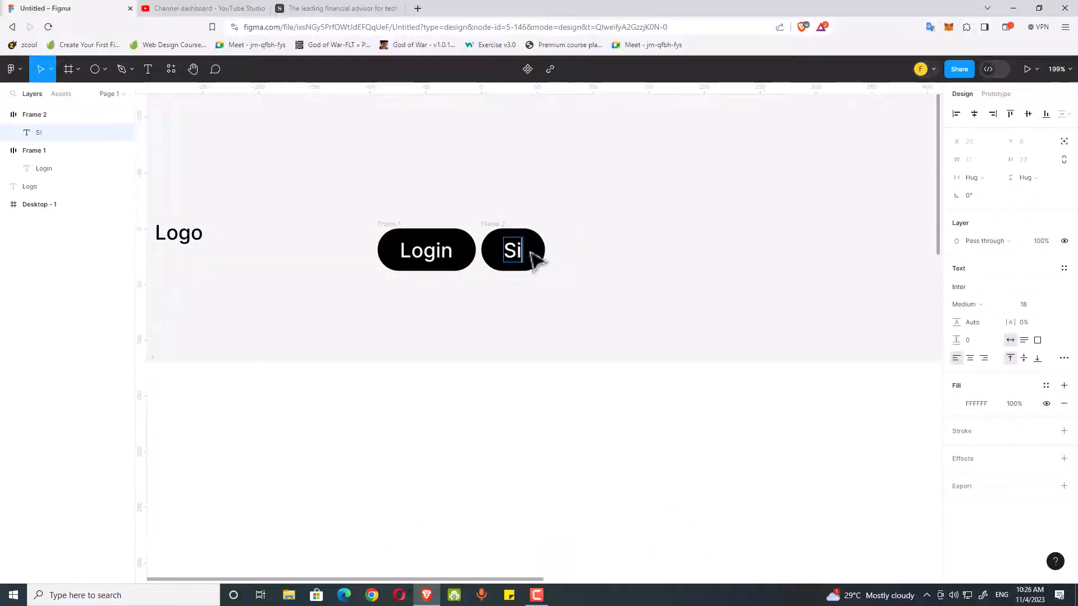
{"action": "type", "text": "n"}
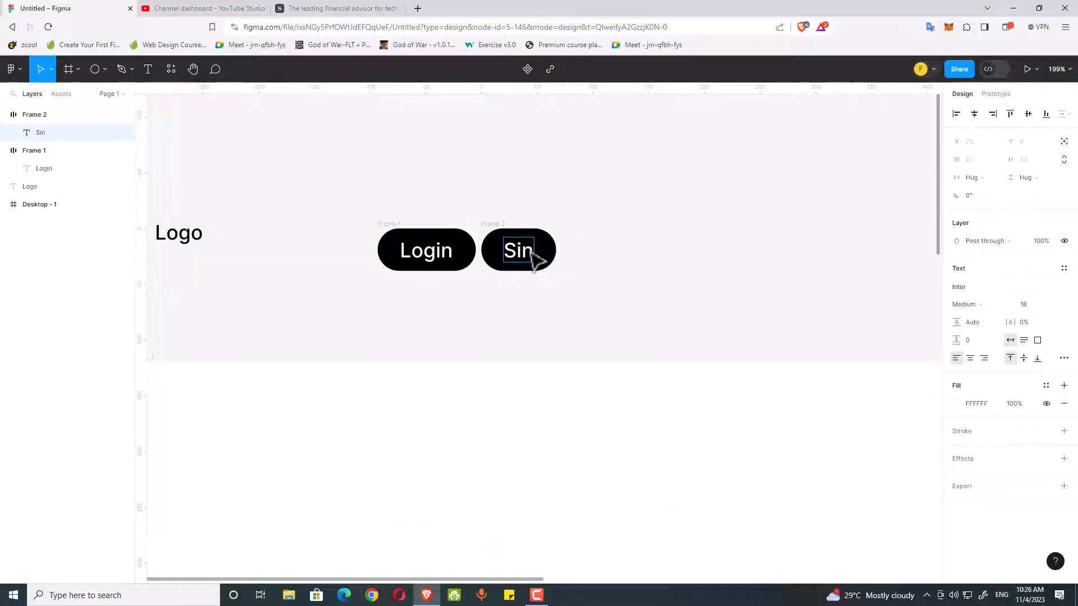
{"action": "key", "text": "BackSpace"}
{"action": "type", "text": "gnuo"}
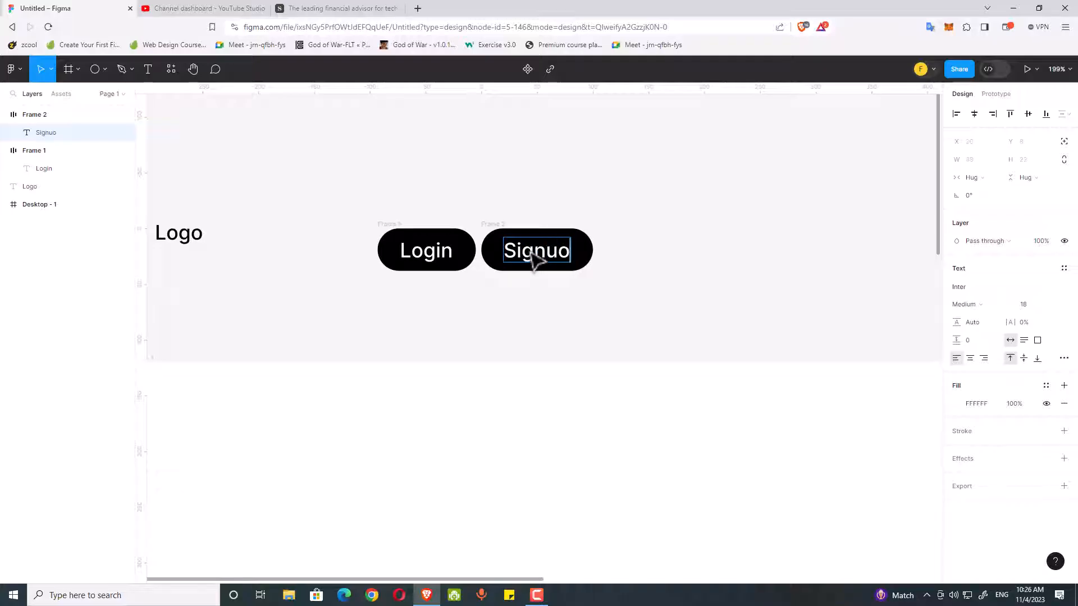
{"action": "key", "text": "BackSpace"}
{"action": "type", "text": "o"}
{"action": "key", "text": "BackSpace"}
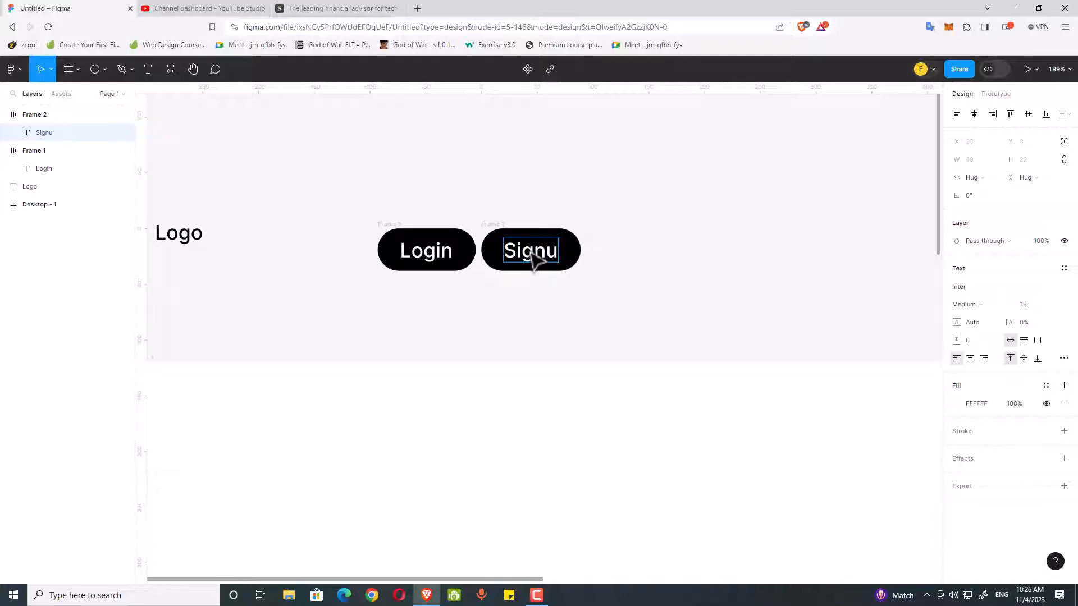
{"action": "type", "text": "p"}
{"action": "key", "text": "Escape"}
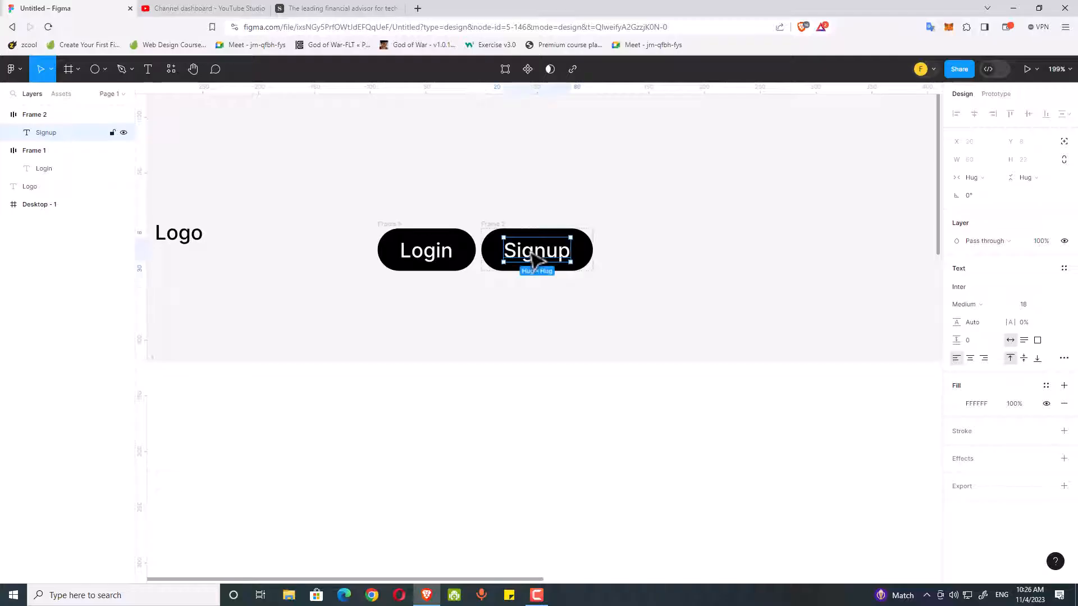
Step: Swap the Signup button's fill and stroke, leaving it unfilled with a black 000000 outline
{"action": "left_click", "coordinate": [550, 220]}
{"action": "scroll", "coordinate": [539, 222], "scroll_direction": "up", "scroll_amount": 3}
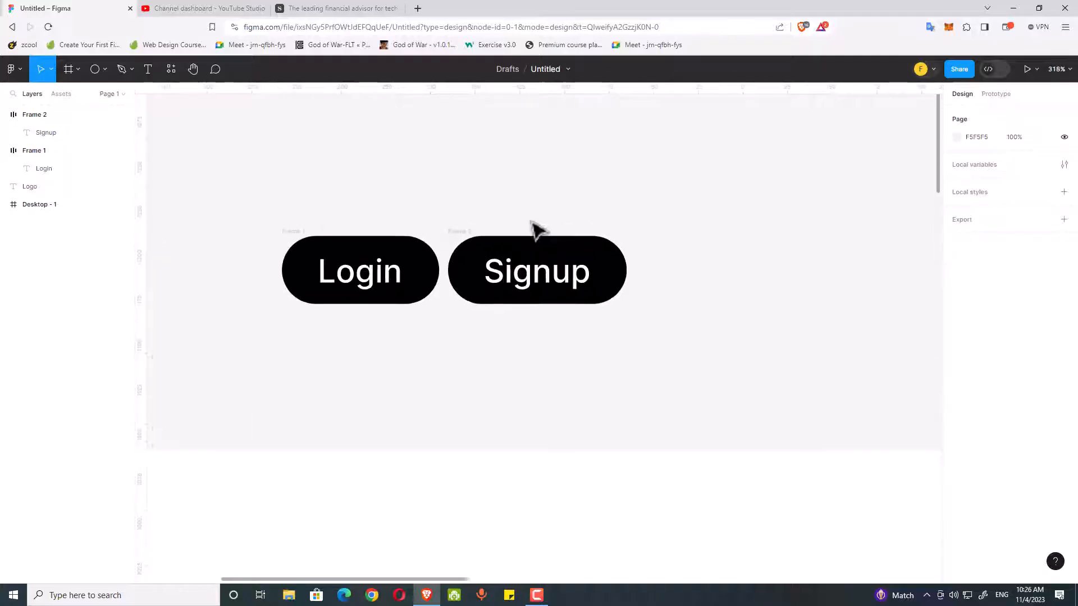
{"action": "left_click", "coordinate": [464, 229]}
{"action": "key", "text": "shift+x"}
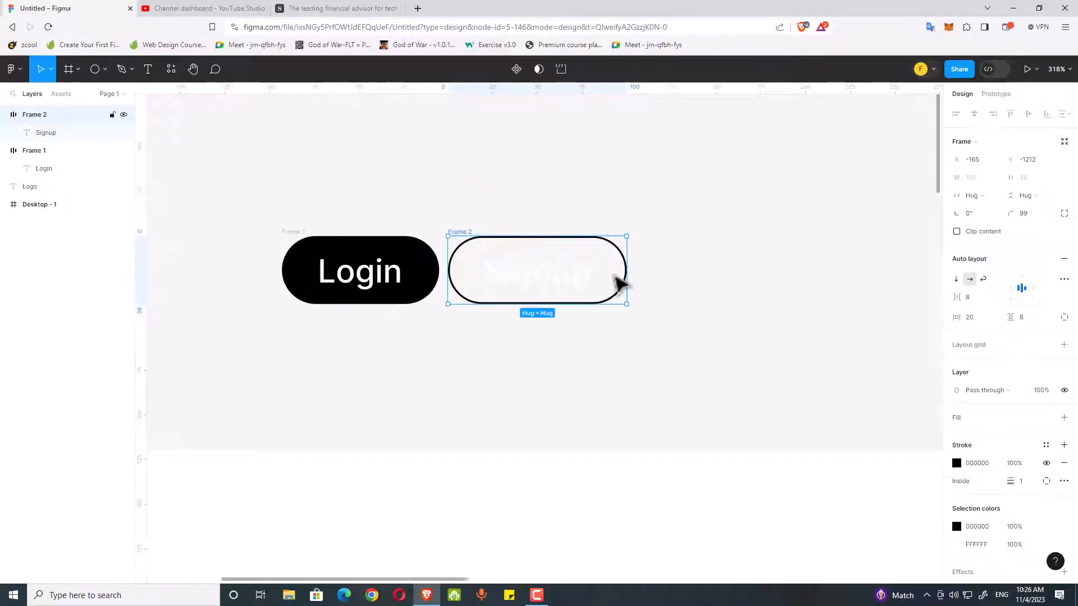
Step: Change the fill of the Signup label text to black 000000
{"action": "left_click", "coordinate": [558, 282]}
{"action": "left_click", "coordinate": [957, 404]}
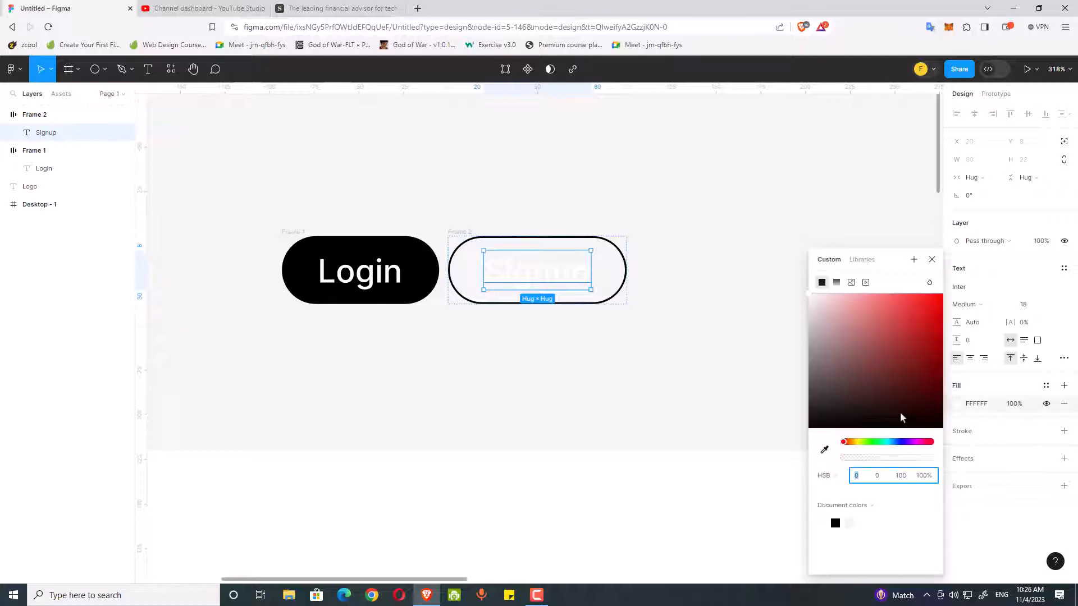
{"action": "left_click_drag", "start_coordinate": [939, 427], "coordinate": [743, 449]}
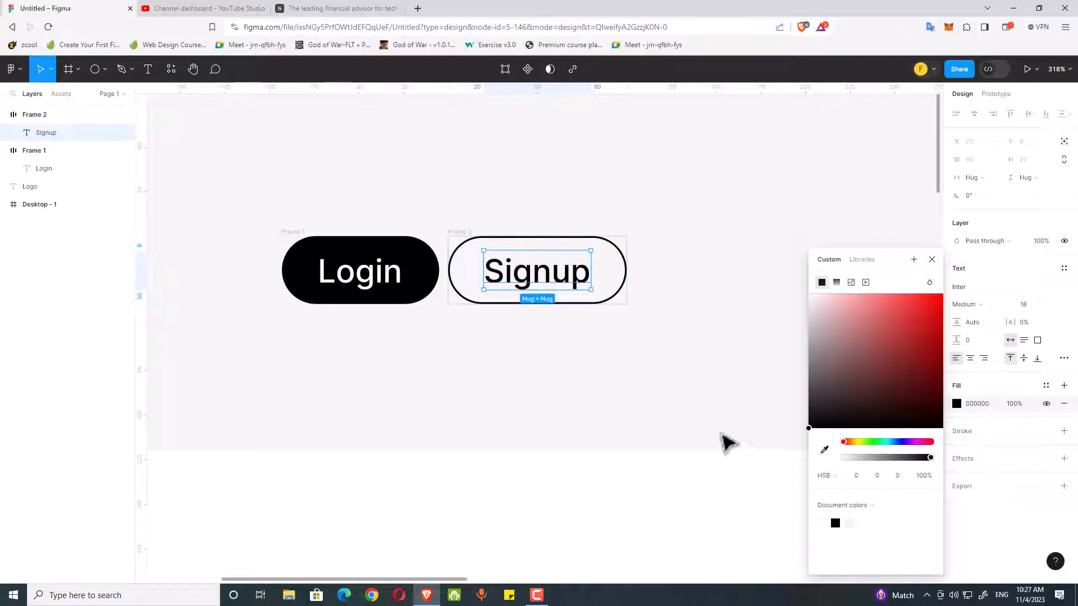
{"action": "left_click", "coordinate": [483, 403]}
Step: Group the Login and Signup buttons together in one auto layout frame
{"action": "scroll", "coordinate": [298, 208], "scroll_direction": "down", "scroll_amount": 3}
{"action": "left_click_drag", "start_coordinate": [253, 172], "coordinate": [543, 273]}
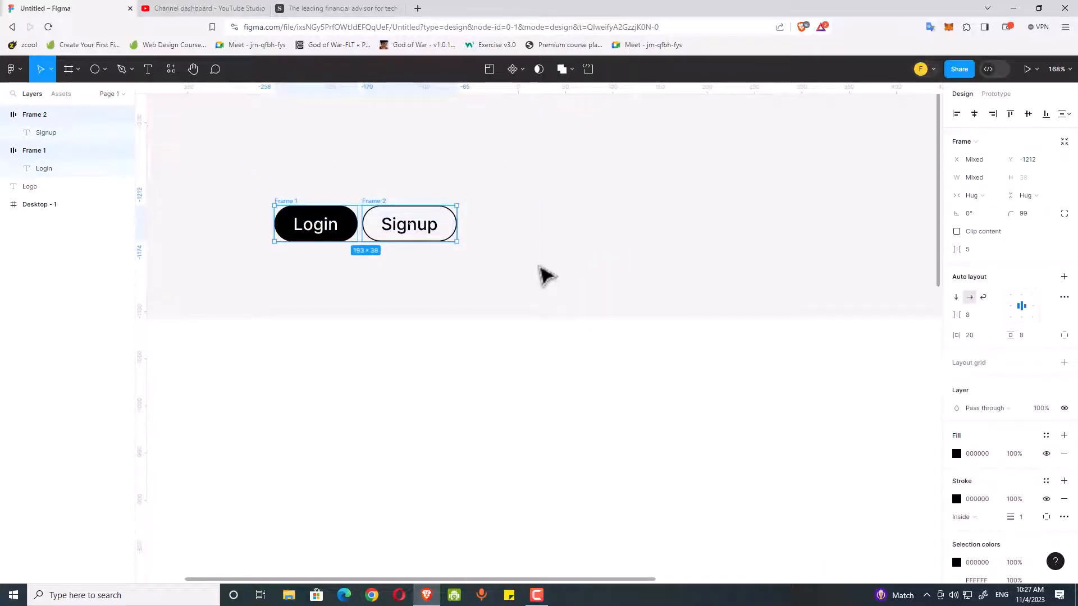
{"action": "key", "text": "shift+a"}
{"action": "left_click", "coordinate": [486, 272]}
{"action": "scroll", "coordinate": [512, 284], "scroll_direction": "down", "scroll_amount": 5}
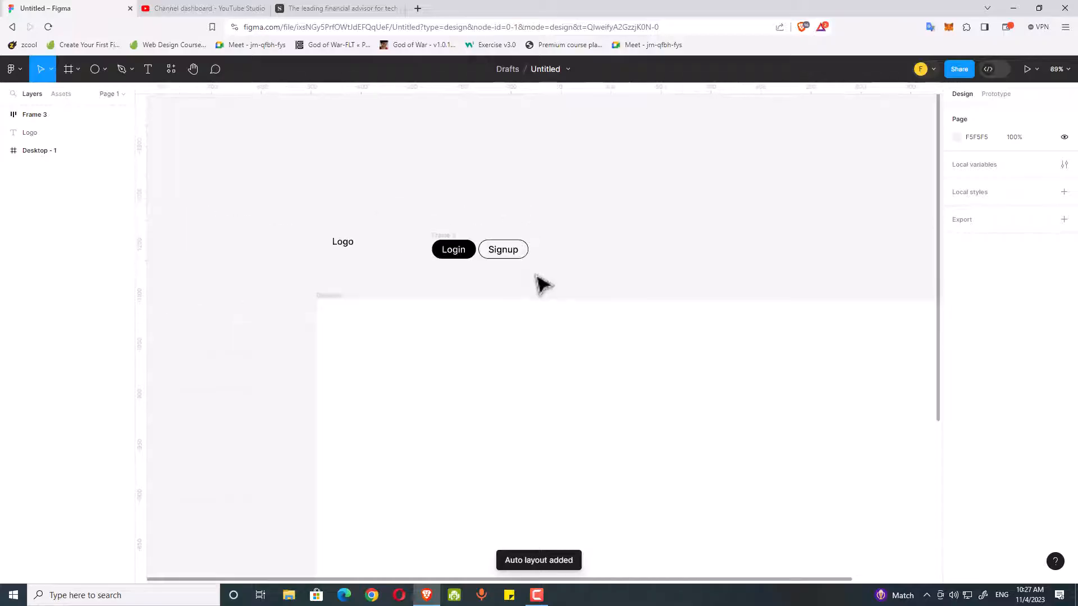
Step: Move the button group into the desktop frame's top-right corner and the Logo text into its top-left corner, at about X 24, Y 22
{"action": "left_click_drag", "start_coordinate": [535, 275], "coordinate": [376, 237]}
{"action": "left_click_drag", "start_coordinate": [407, 204], "coordinate": [435, 178]}
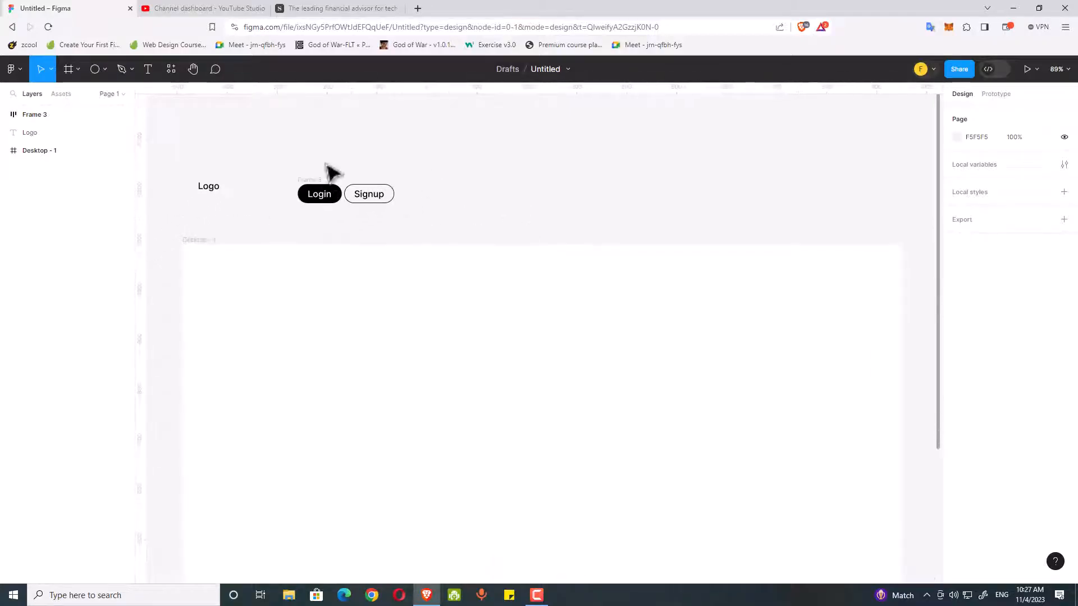
{"action": "left_click_drag", "start_coordinate": [350, 173], "coordinate": [340, 174]}
{"action": "left_click", "coordinate": [302, 187]}
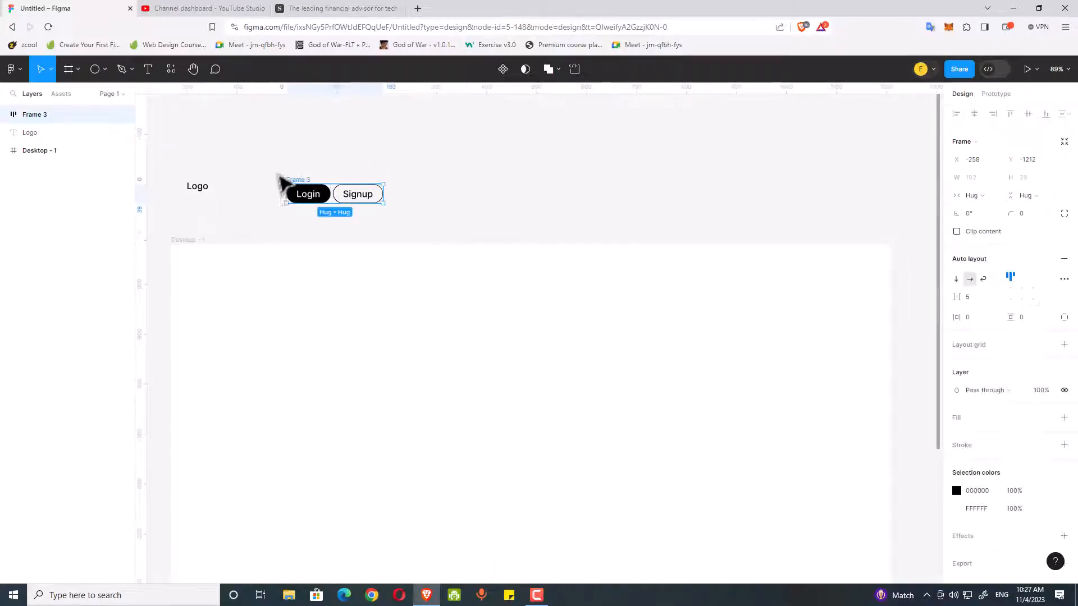
{"action": "left_click", "coordinate": [198, 190]}
{"action": "left_click", "coordinate": [370, 144]}
{"action": "left_click_drag", "start_coordinate": [318, 163], "coordinate": [379, 161]}
{"action": "scroll", "coordinate": [379, 161], "scroll_direction": "down", "scroll_amount": 2}
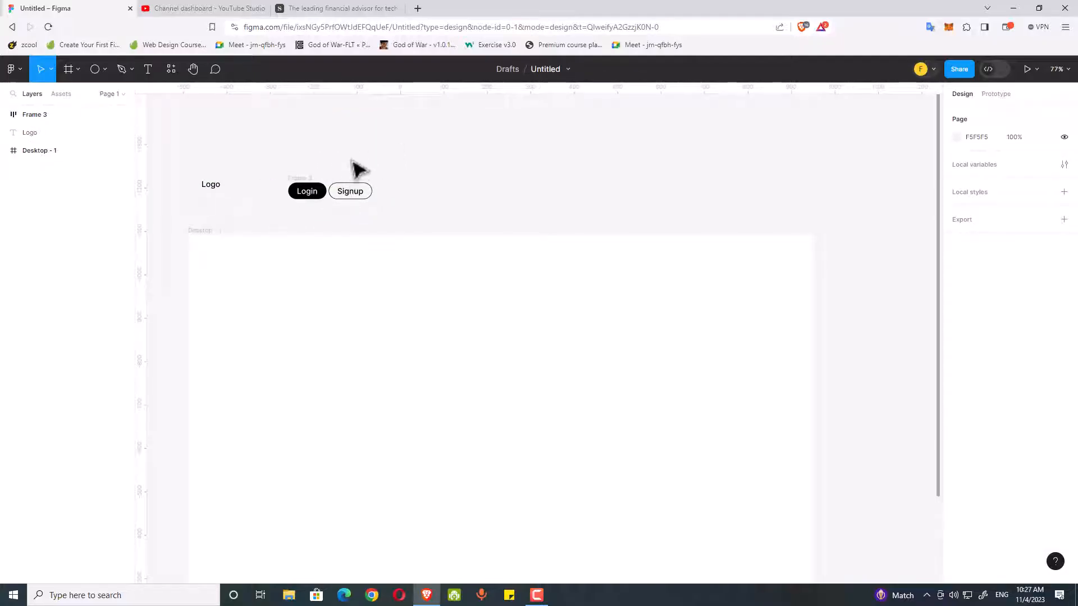
{"action": "left_click_drag", "start_coordinate": [290, 188], "coordinate": [709, 251]}
{"action": "left_click_drag", "start_coordinate": [201, 190], "coordinate": [198, 254]}
{"action": "left_click", "coordinate": [808, 234]}
Step: Set the height of both the Signup and Login buttons to 48
{"action": "scroll", "coordinate": [799, 260], "scroll_direction": "up", "scroll_amount": 5}
{"action": "left_click", "coordinate": [714, 286]}
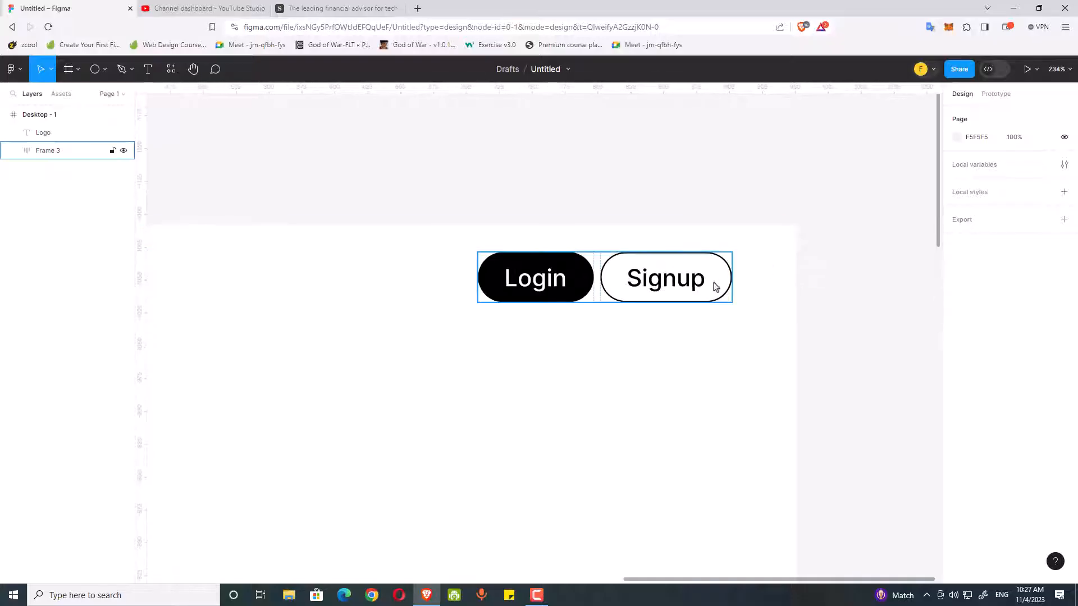
{"action": "double_click", "coordinate": [698, 283]}
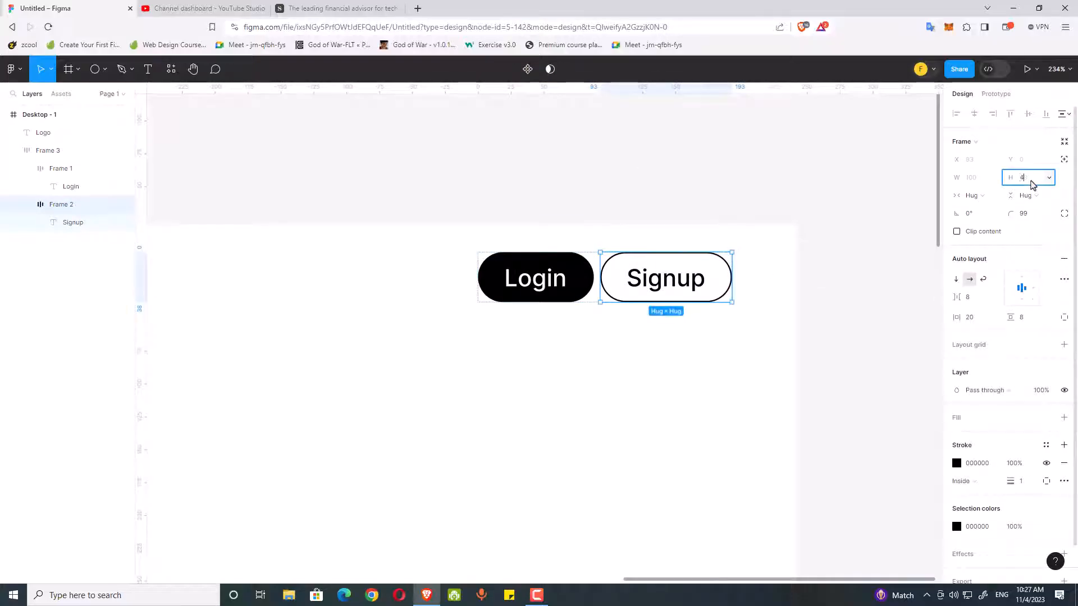
{"action": "key", "text": "Return"}
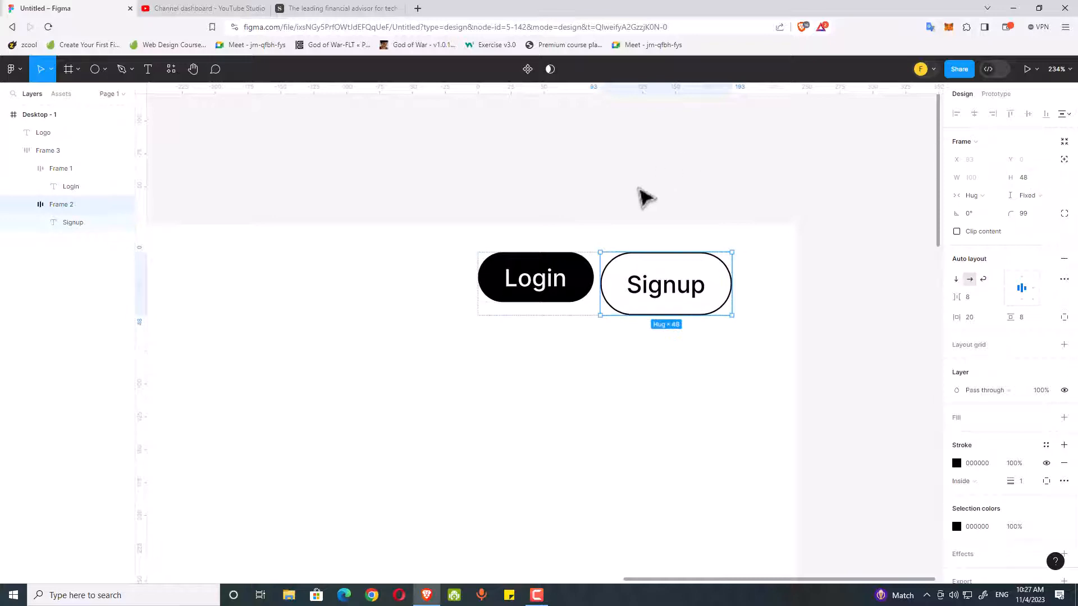
{"action": "left_click", "coordinate": [537, 282]}
{"action": "left_click", "coordinate": [1028, 178]}
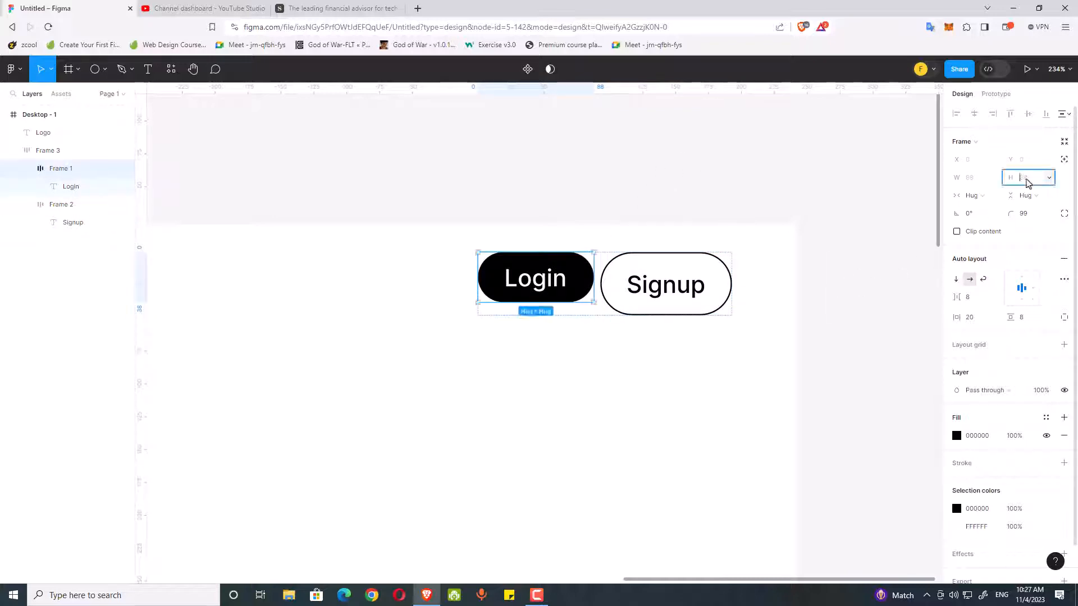
{"action": "key", "text": "Return"}
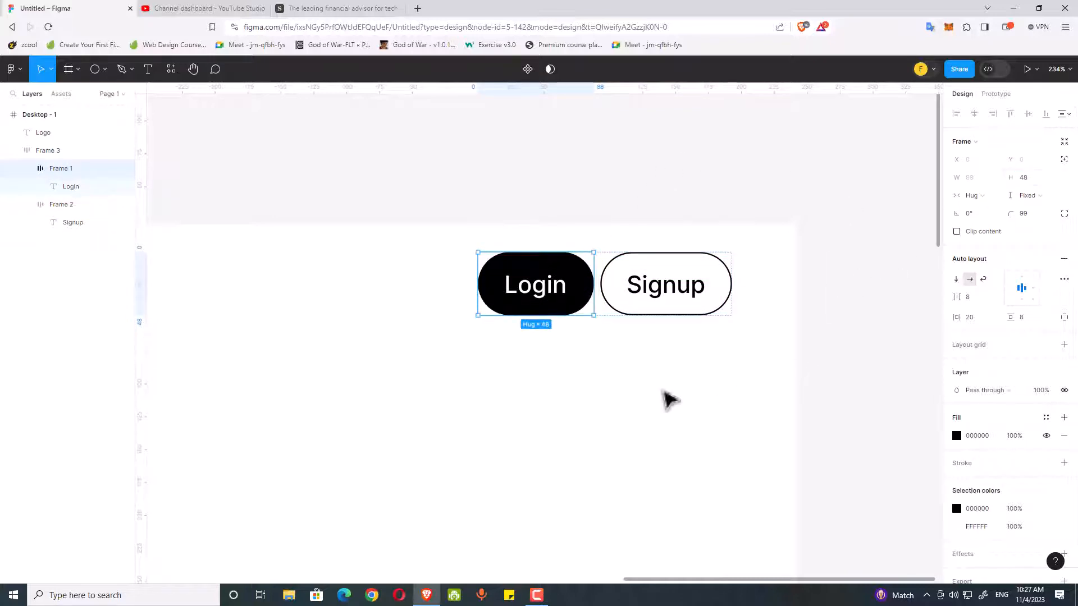
Step: Combine the Logo text and the button group into one auto layout frame as the header
{"action": "left_click", "coordinate": [568, 397]}
{"action": "scroll", "coordinate": [564, 364], "scroll_direction": "down", "scroll_amount": 3}
{"action": "left_click_drag", "start_coordinate": [496, 370], "coordinate": [676, 323]}
{"action": "scroll", "coordinate": [598, 355], "scroll_direction": "down", "scroll_amount": 2}
{"action": "scroll", "coordinate": [671, 330], "scroll_direction": "down", "scroll_amount": 2}
{"action": "left_click_drag", "start_coordinate": [609, 329], "coordinate": [640, 320]}
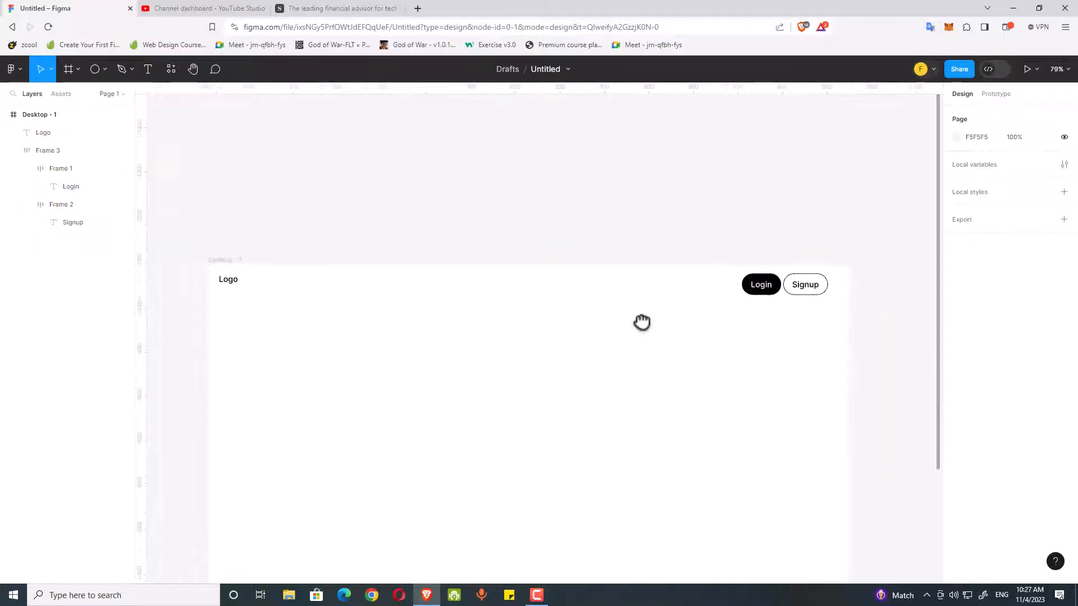
{"action": "left_click", "coordinate": [219, 280]}
{"action": "scroll", "coordinate": [242, 285], "scroll_direction": "up", "scroll_amount": 2}
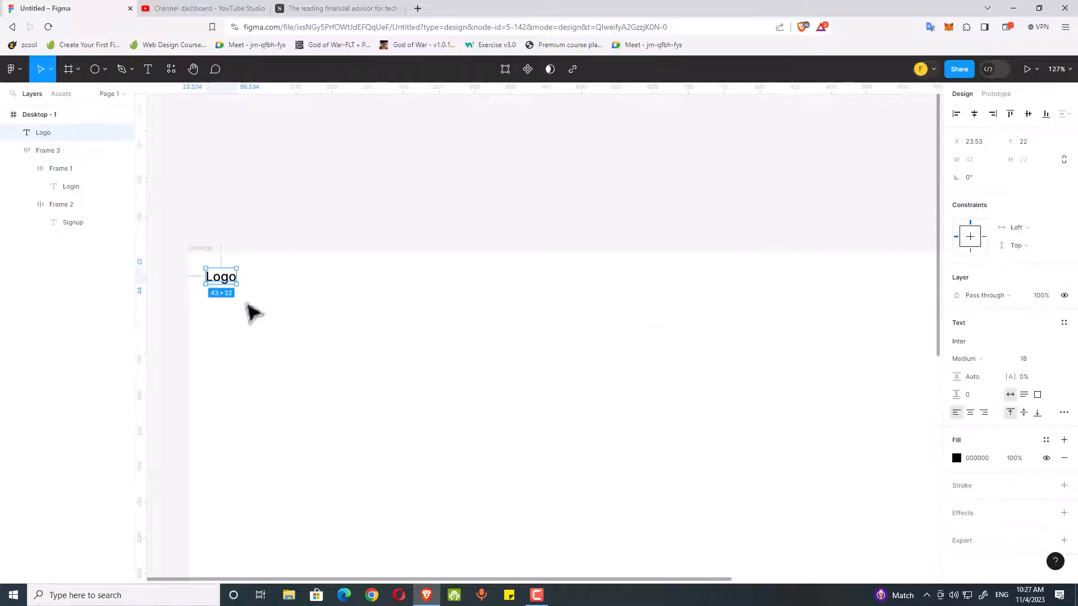
{"action": "left_click_drag", "start_coordinate": [250, 306], "coordinate": [231, 297]}
{"action": "scroll", "coordinate": [232, 295], "scroll_direction": "down", "scroll_amount": 2}
{"action": "left_click", "coordinate": [251, 306]}
{"action": "left_click", "coordinate": [217, 280]}
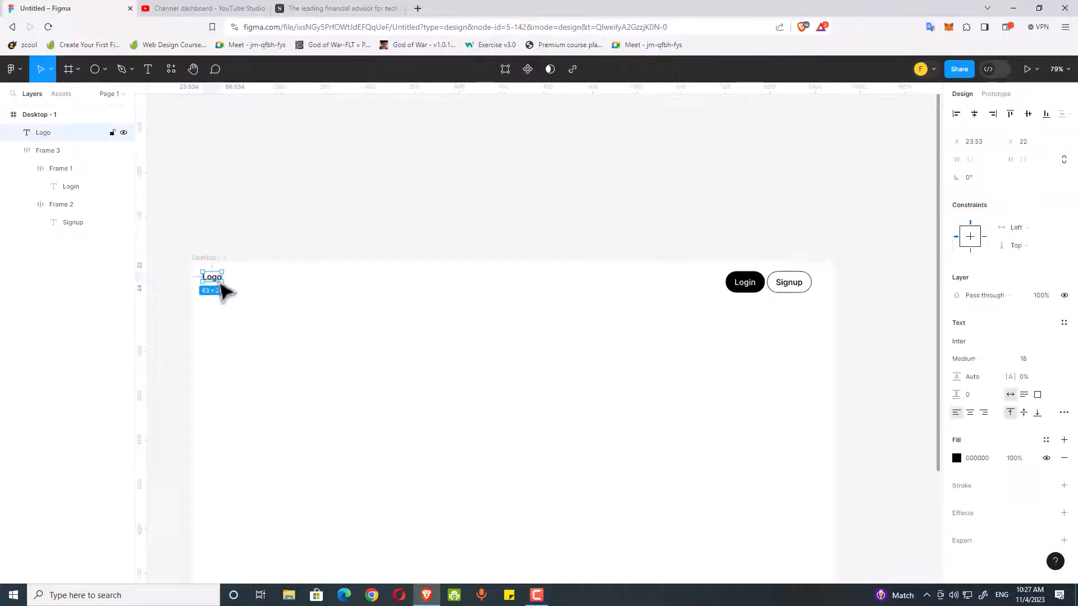
{"action": "left_click", "coordinate": [764, 296], "text": "shift"}
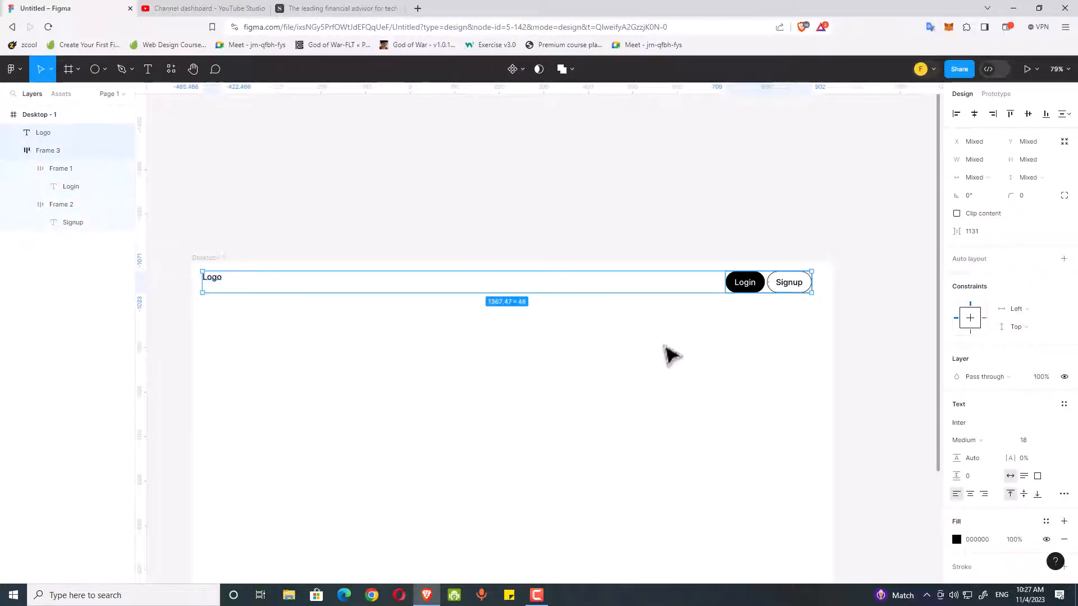
{"action": "key", "text": "shift+a"}
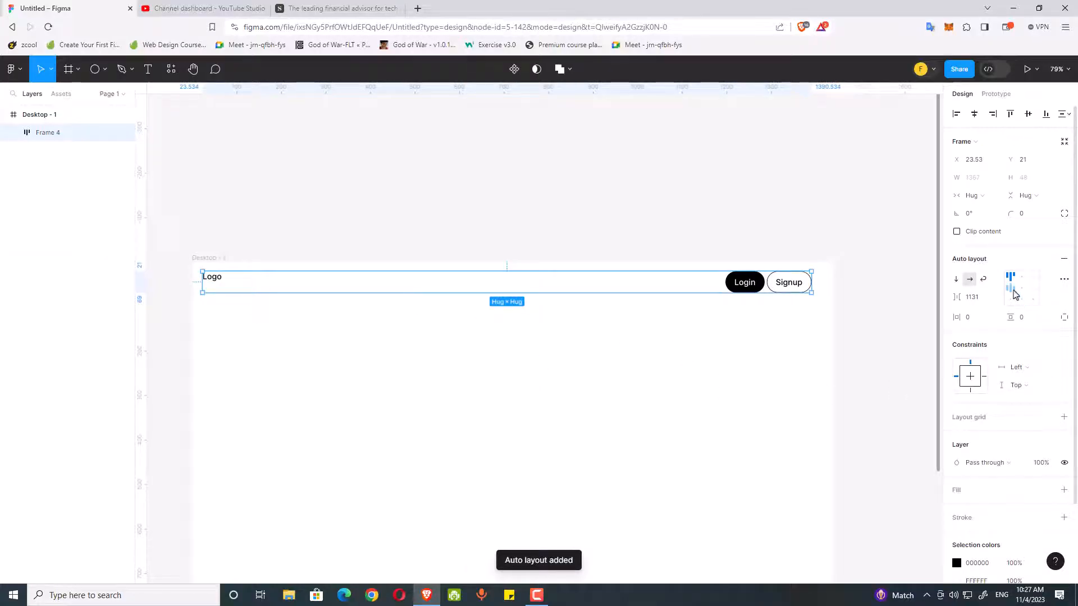
Step: Center the header's items vertically and set the horizontal gap between them to Auto
{"action": "left_click", "coordinate": [1013, 290]}
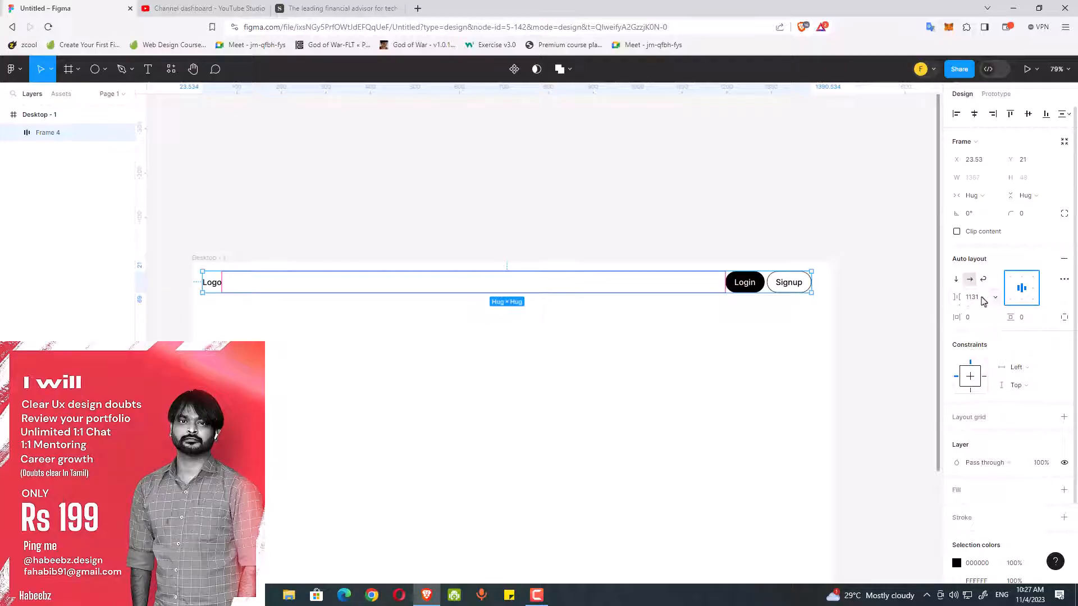
{"action": "left_click", "coordinate": [995, 299]}
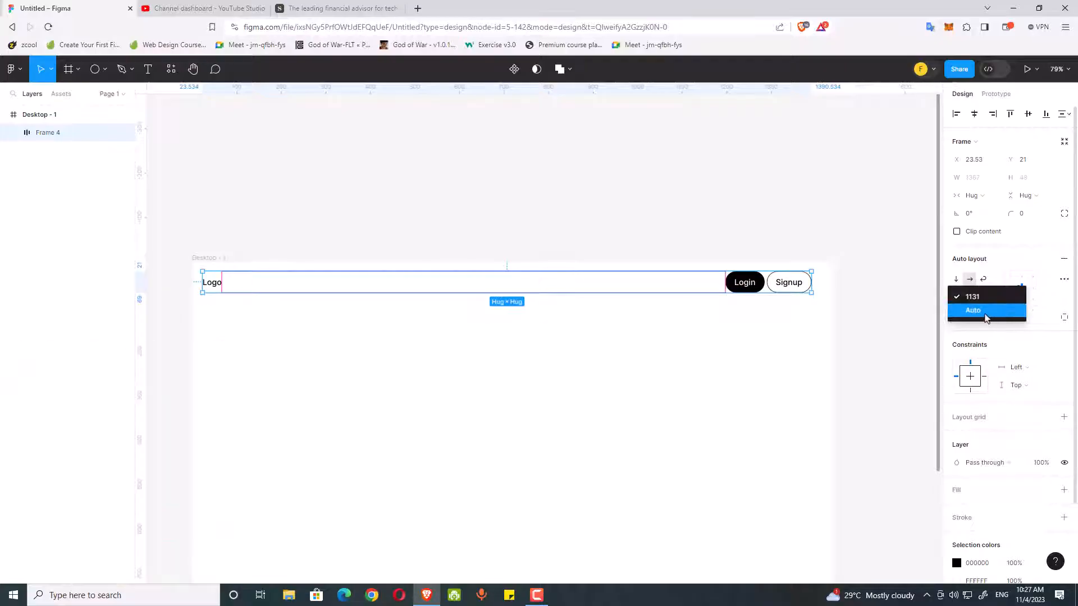
{"action": "left_click", "coordinate": [988, 316]}
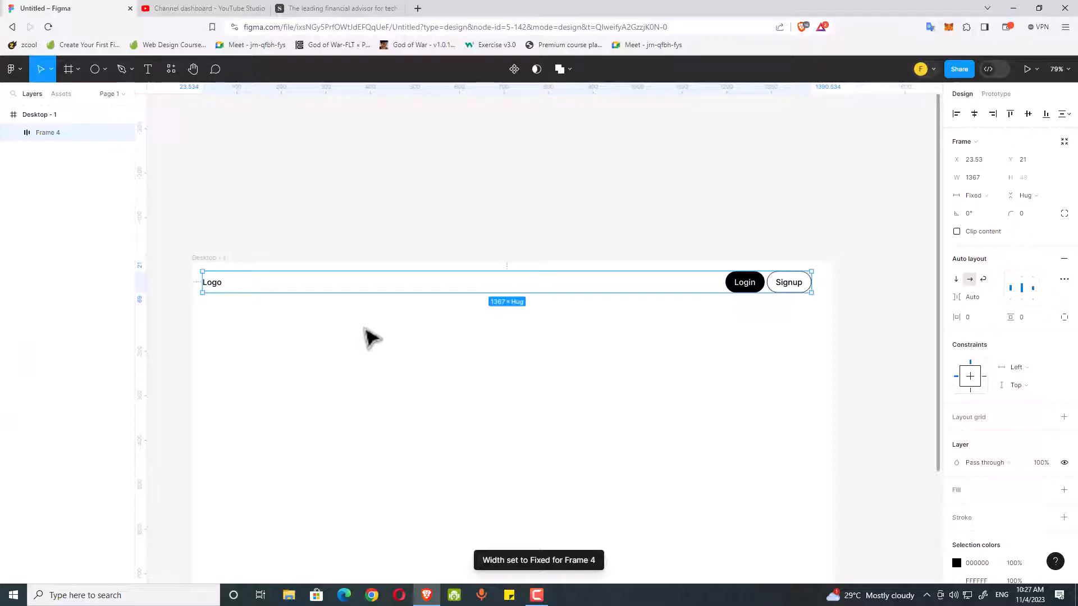
Step: Stretch the header frame to the desktop frame's full 1440 width and move it up to Y 0
{"action": "left_click_drag", "start_coordinate": [199, 287], "coordinate": [193, 287]}
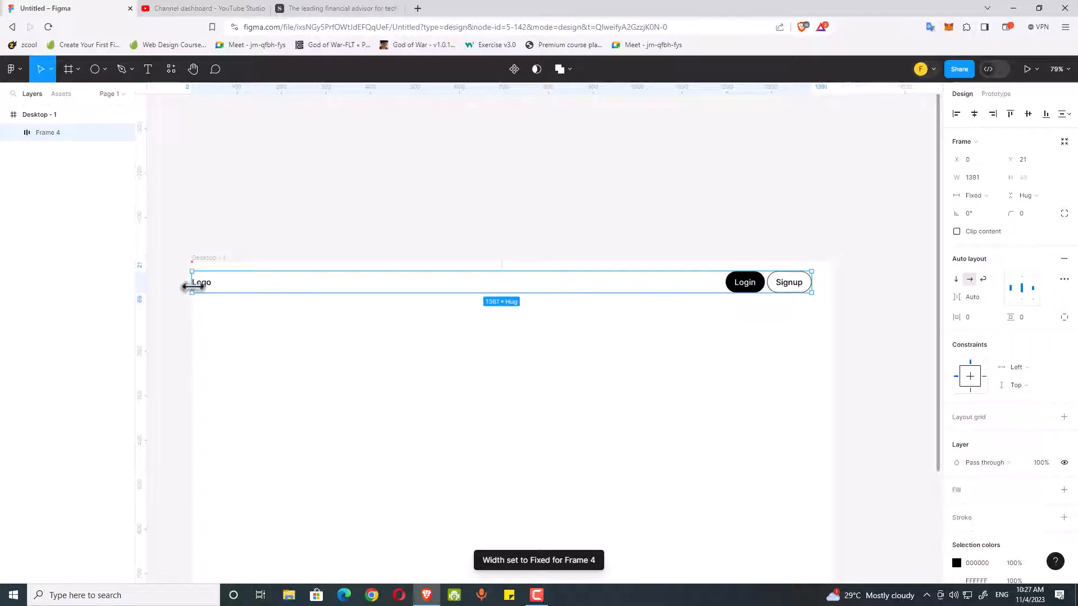
{"action": "left_click_drag", "start_coordinate": [812, 284], "coordinate": [832, 284]}
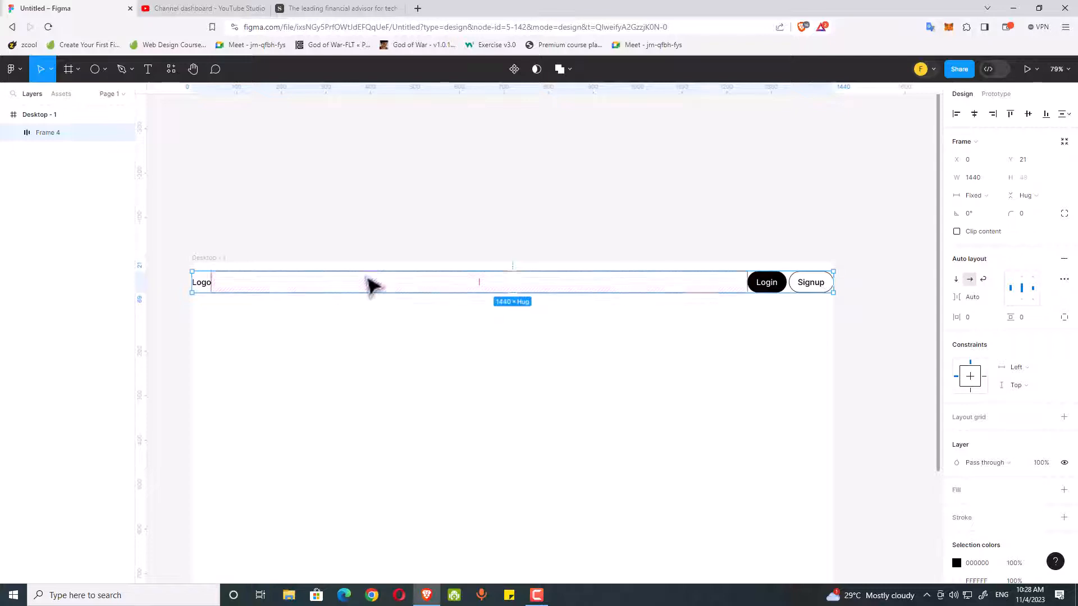
{"action": "left_click_drag", "start_coordinate": [366, 277], "coordinate": [372, 275]}
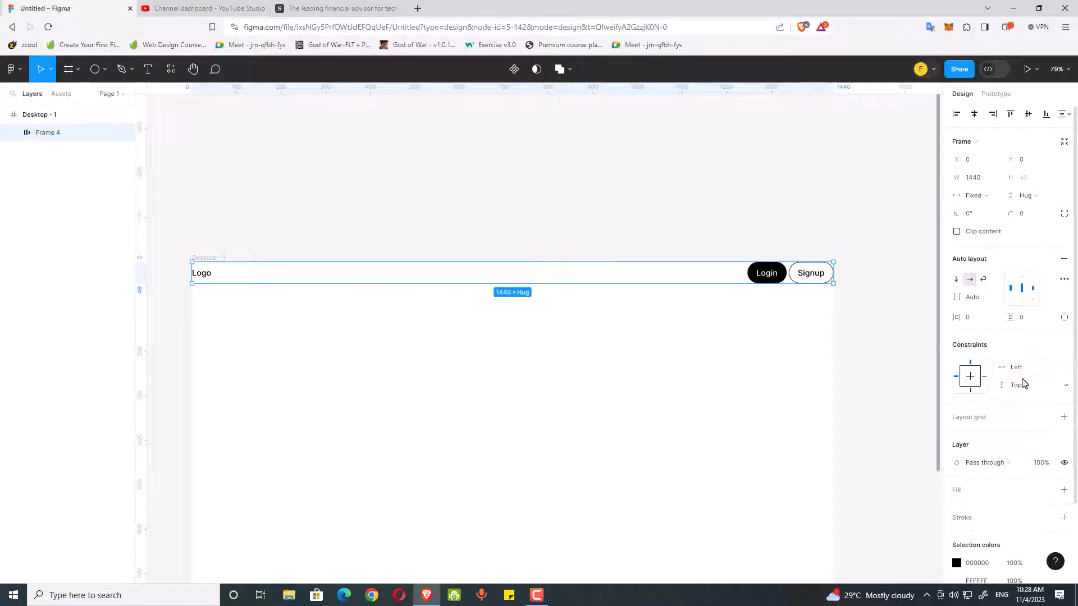
Step: Set the header frame's horizontal constraint to Left and right
{"action": "left_click", "coordinate": [1028, 369]}
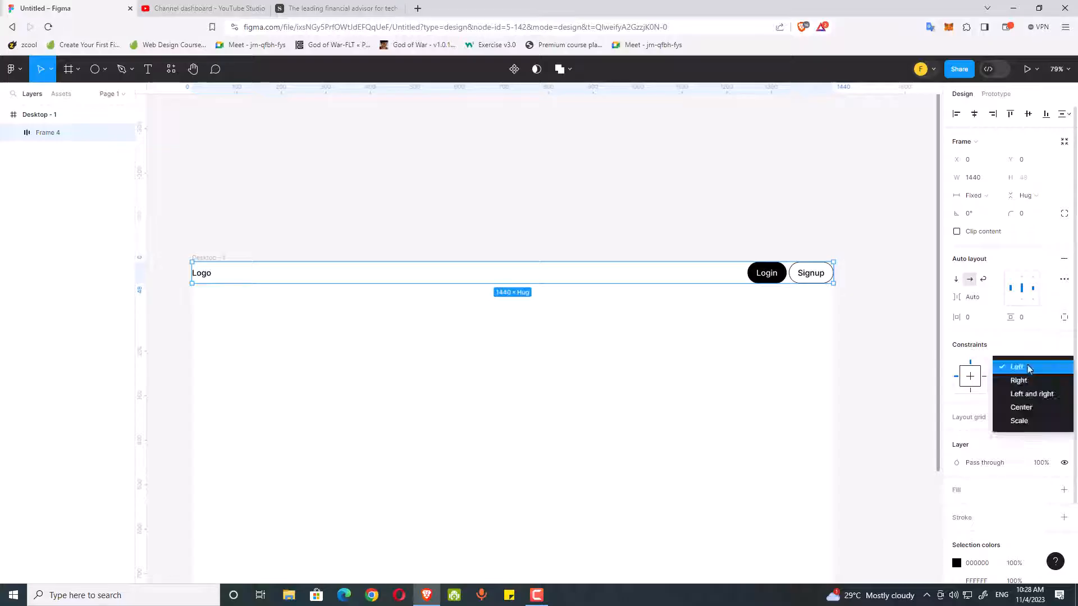
{"action": "left_click", "coordinate": [1036, 395]}
{"action": "left_click", "coordinate": [782, 358]}
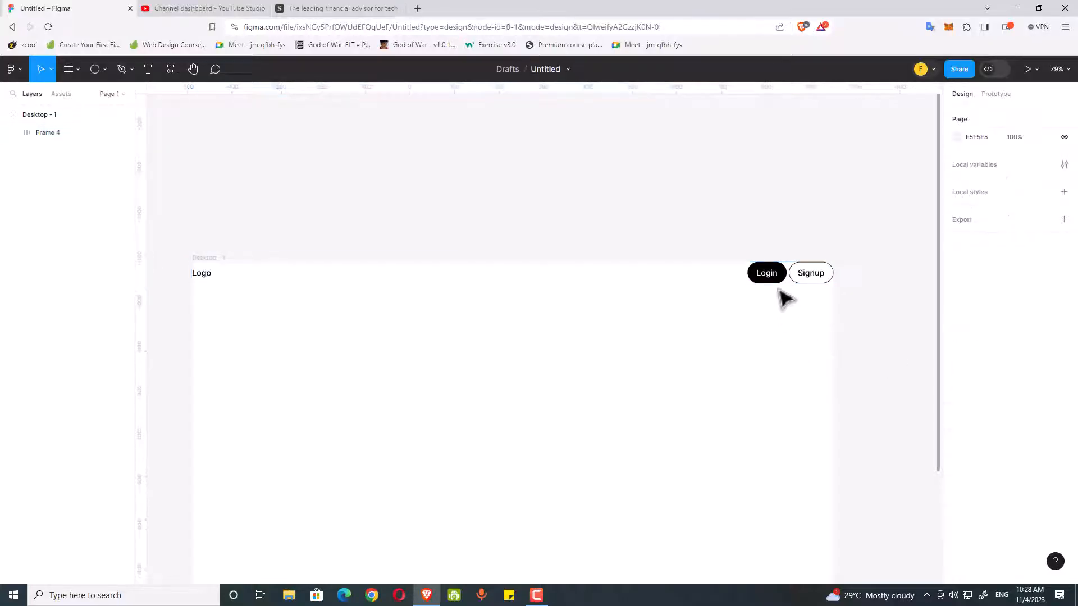
Step: Set the header frame's horizontal padding to 80
{"action": "left_click", "coordinate": [782, 286]}
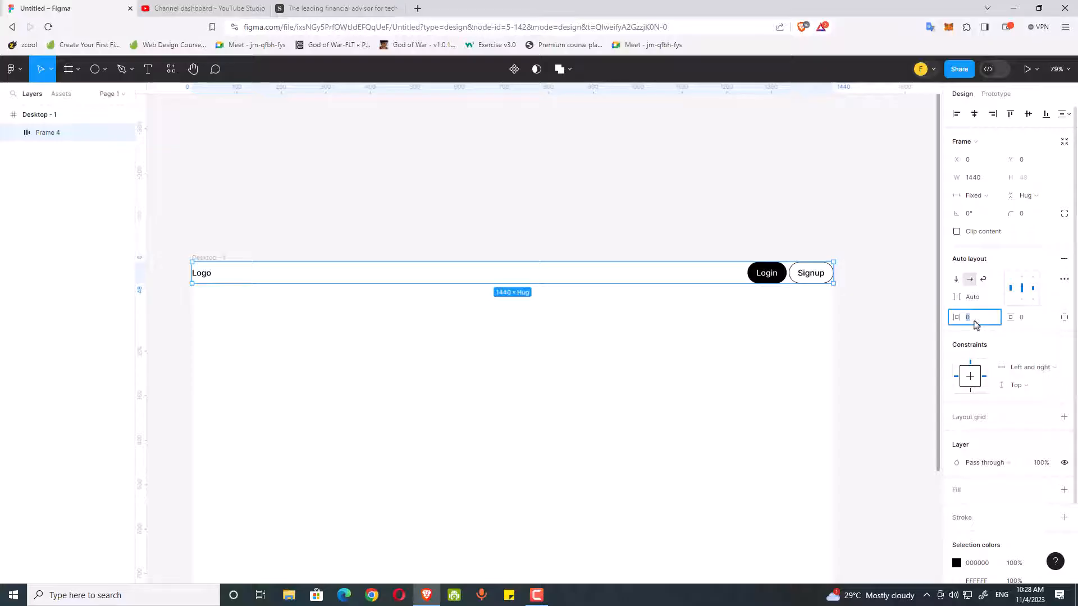
{"action": "key", "text": "Return"}
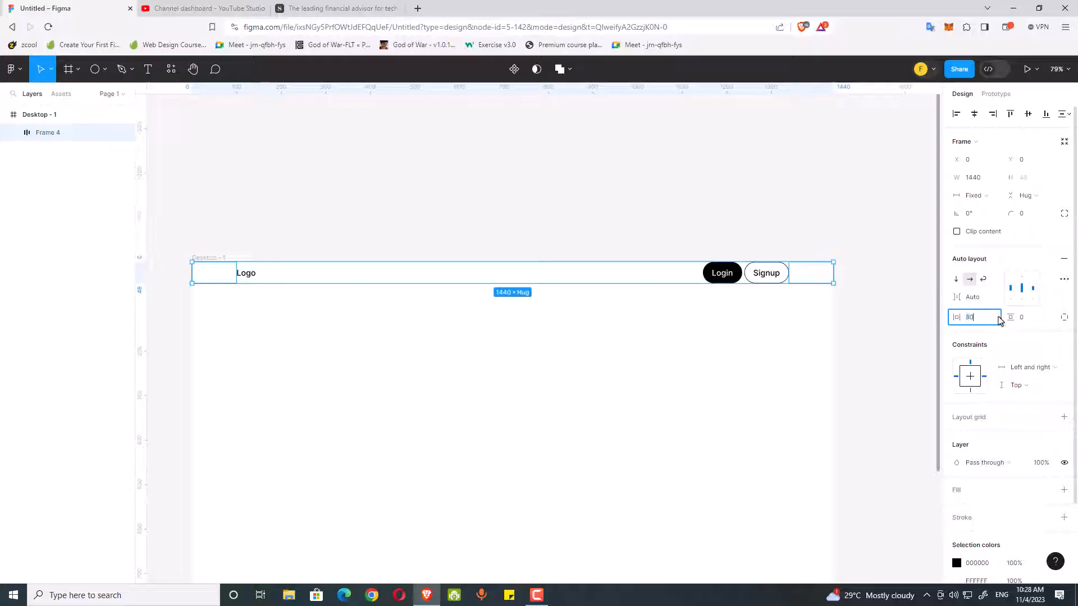
{"action": "key", "text": "Return"}
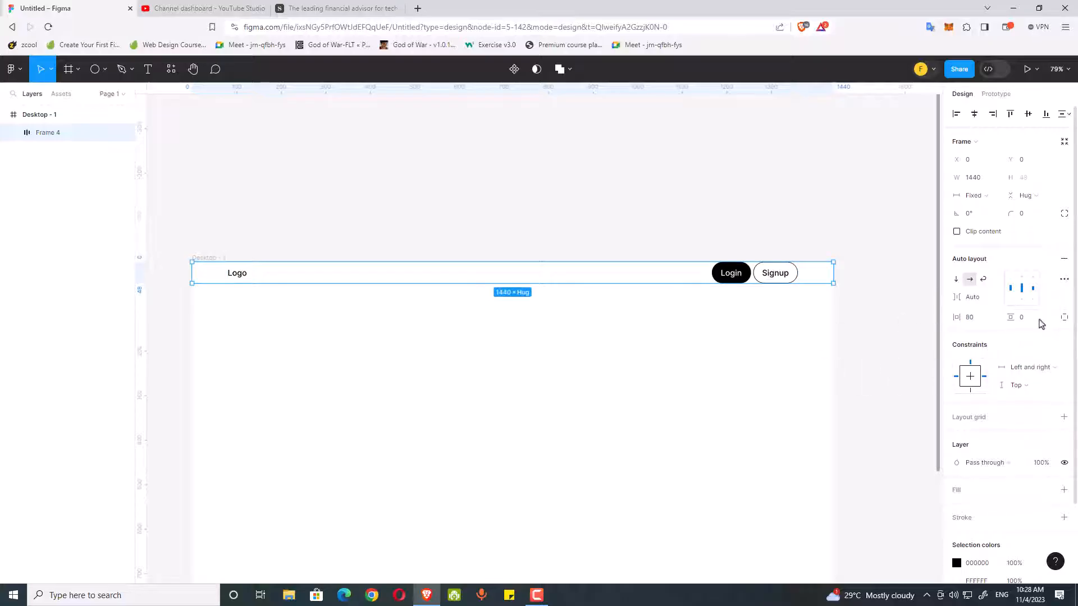
Step: Switch the header frame to individual padding values and set its top padding to 10
{"action": "left_click", "coordinate": [1064, 318]}
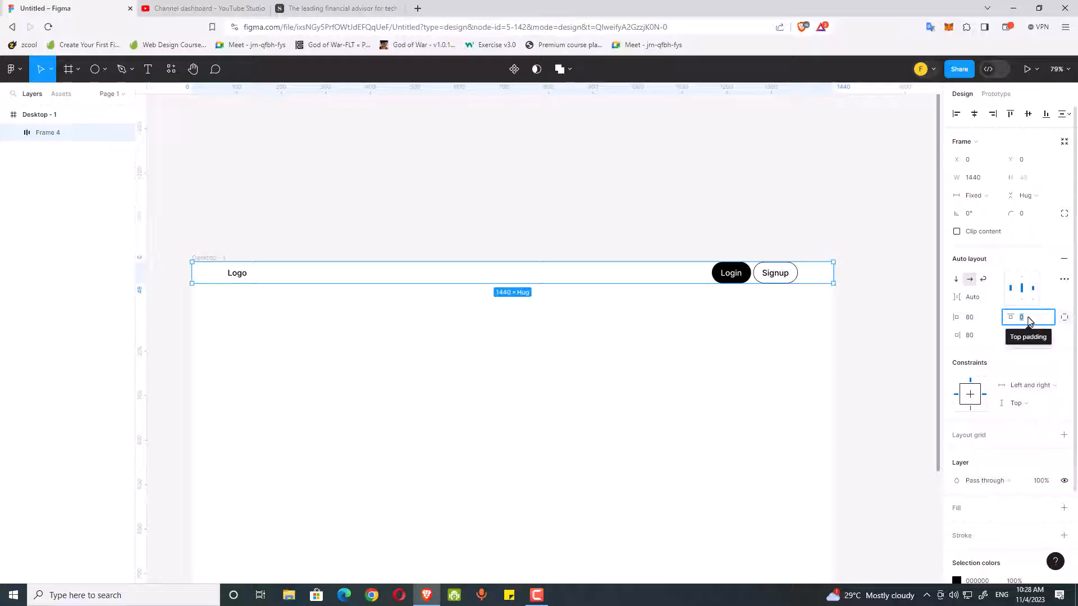
{"action": "type", "text": "1"}
{"action": "key", "text": "Return"}
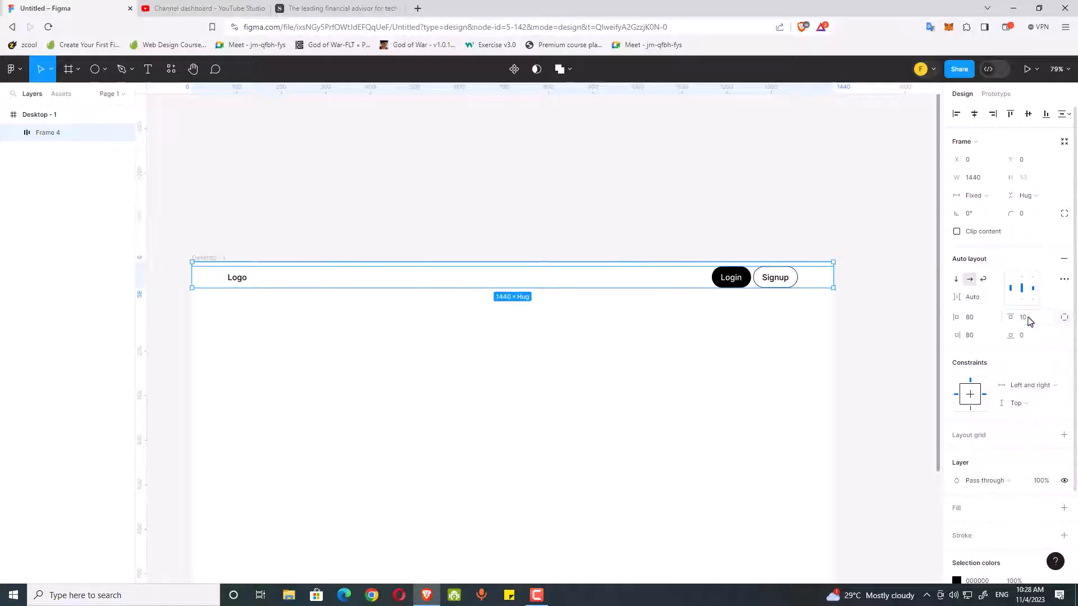
{"action": "left_click", "coordinate": [335, 312]}
Step: Set the header frame's bottom padding to 10
{"action": "left_click_drag", "start_coordinate": [346, 333], "coordinate": [335, 296]}
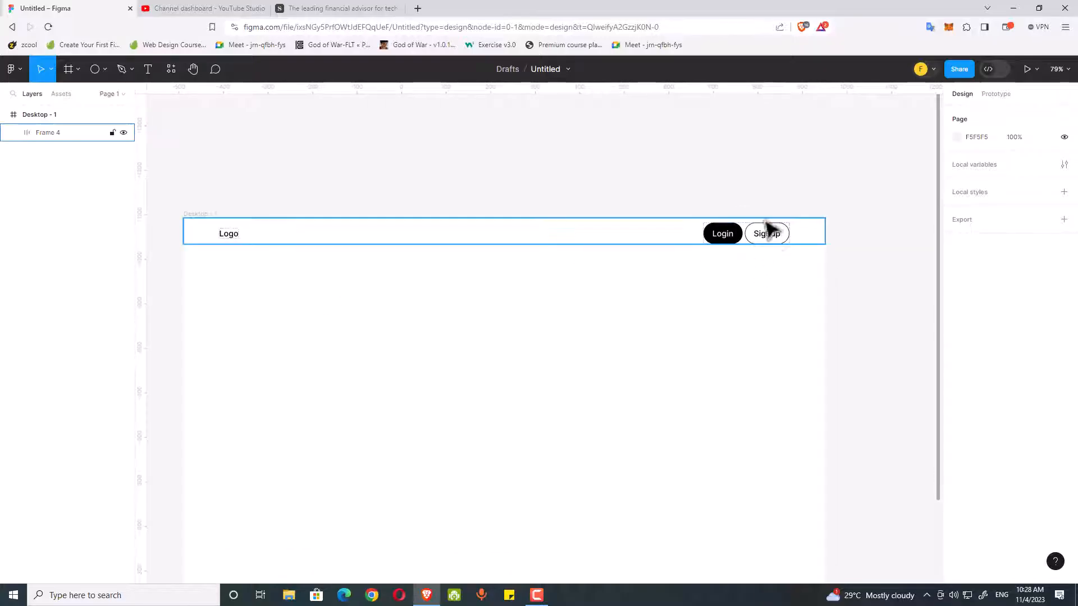
{"action": "left_click", "coordinate": [809, 241]}
{"action": "left_click", "coordinate": [1032, 335]}
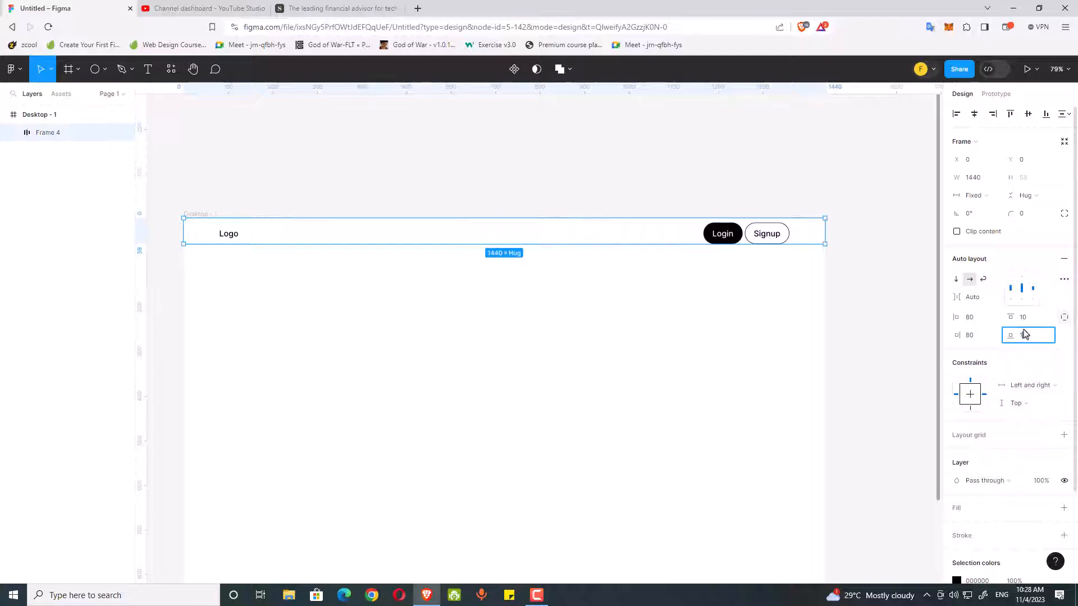
{"action": "key", "text": "Return"}
{"action": "left_click", "coordinate": [315, 305]}
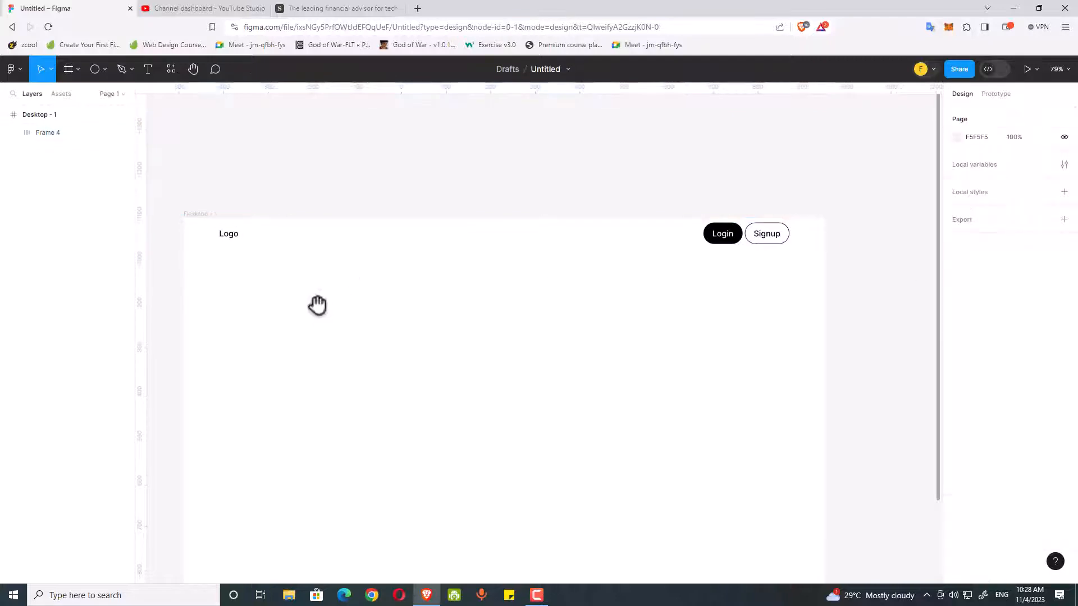
{"action": "scroll", "coordinate": [382, 306], "scroll_direction": "down", "scroll_amount": 1}
{"action": "left_click", "coordinate": [315, 224]}
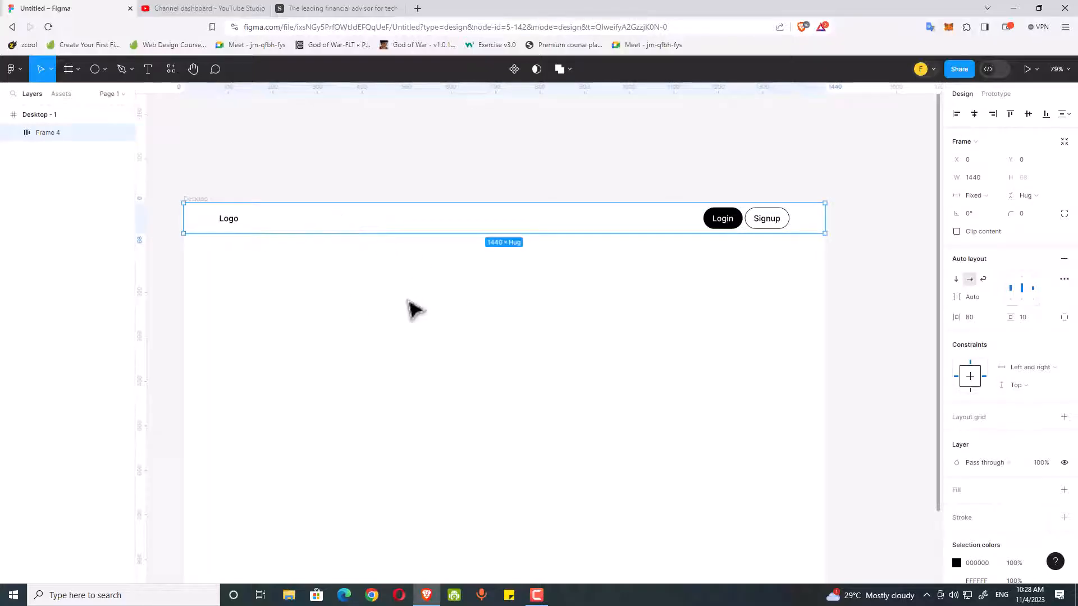
{"action": "left_click", "coordinate": [260, 185]}
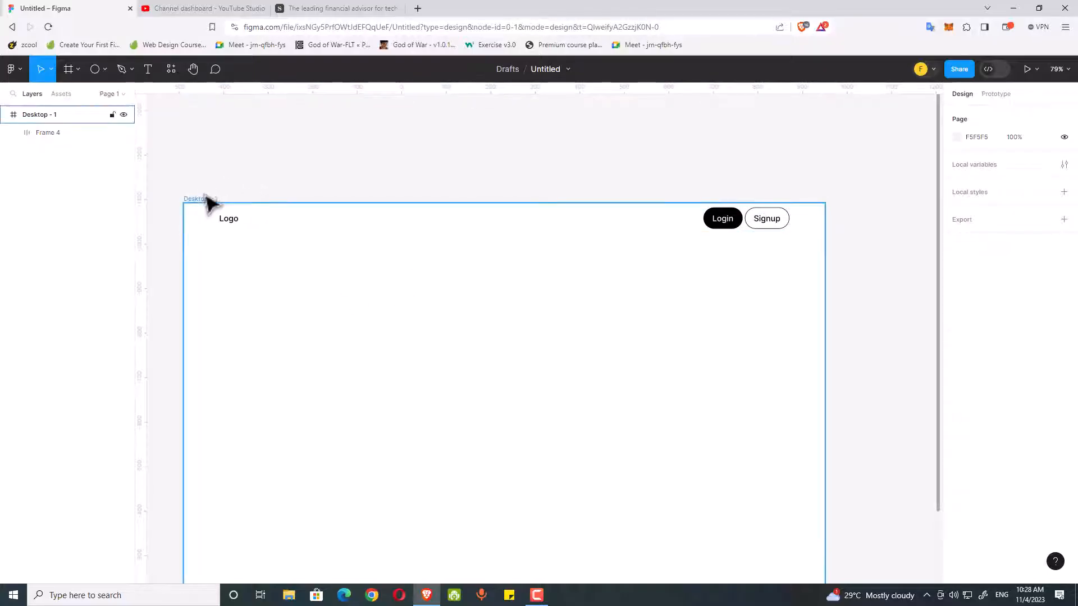
{"action": "left_click", "coordinate": [243, 223]}
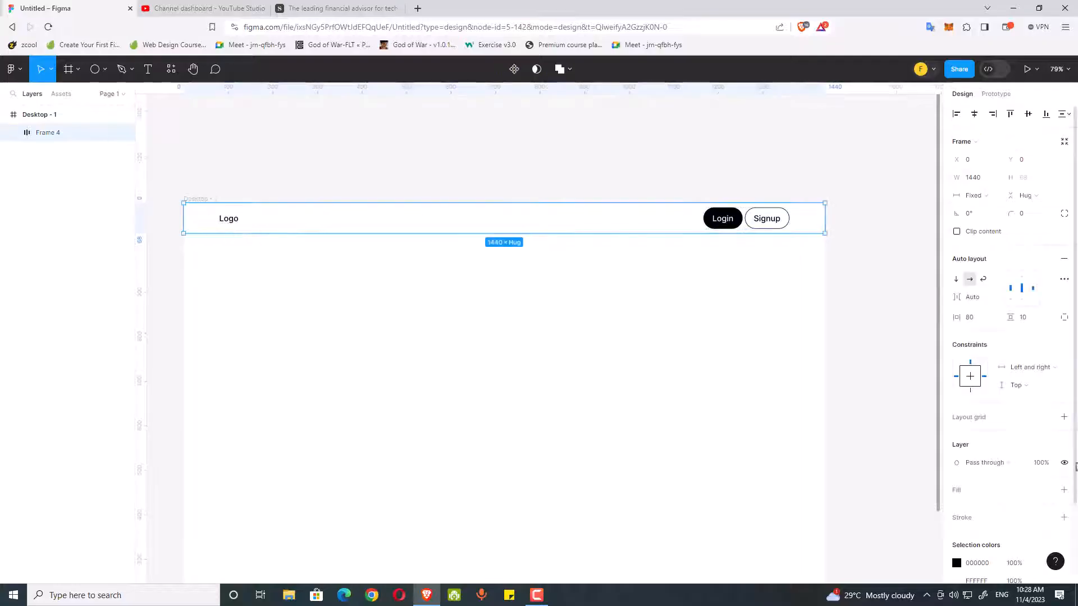
{"action": "left_click", "coordinate": [263, 184]}
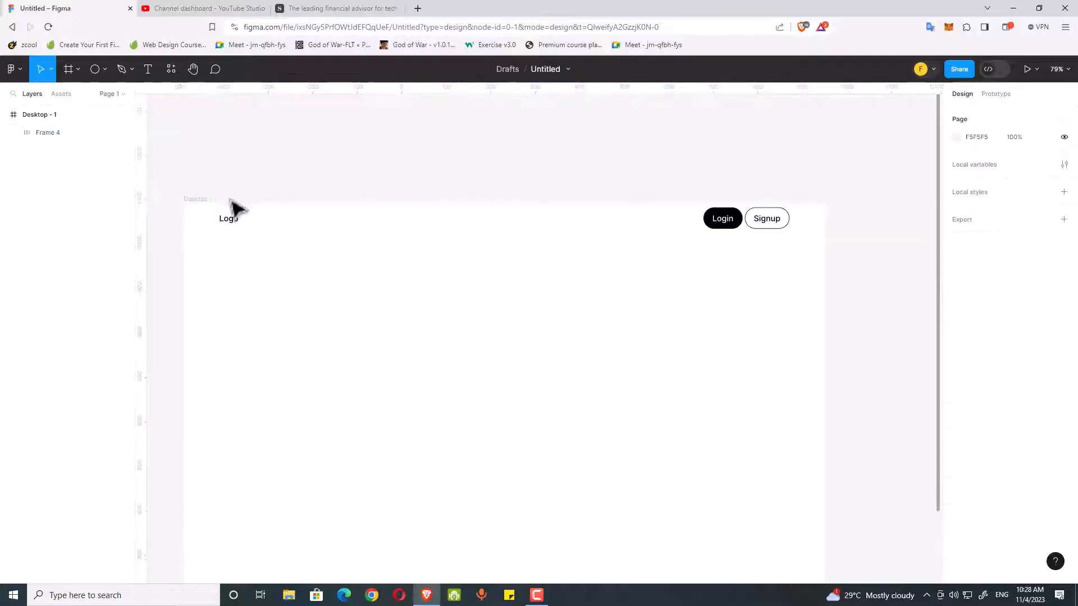
Step: Resize the width of the Desktop - 1 frame several times to test how the header responds
{"action": "left_click", "coordinate": [200, 200]}
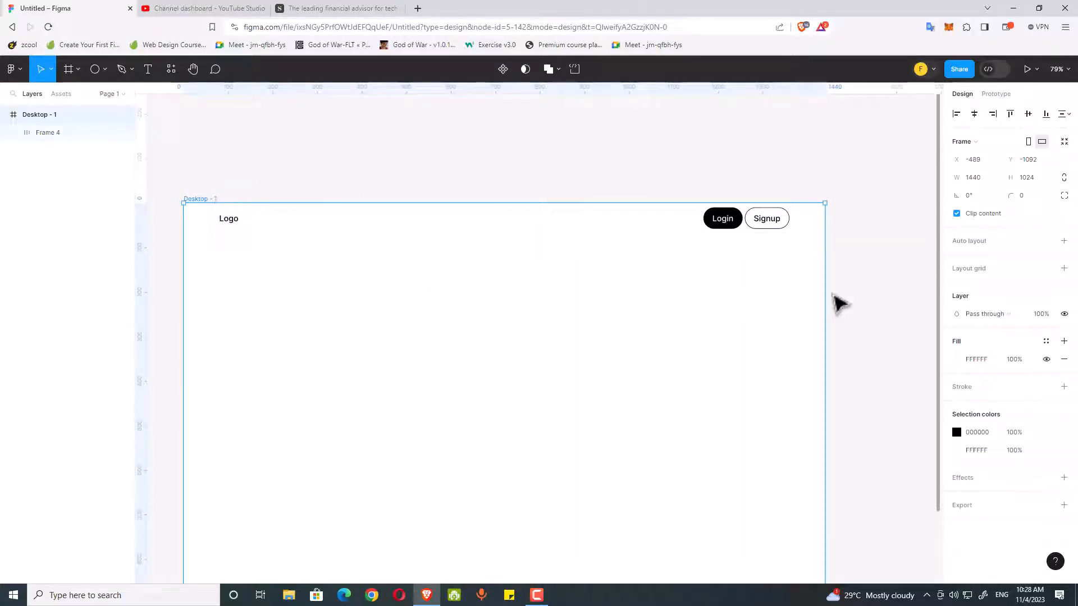
{"action": "left_click_drag", "start_coordinate": [820, 298], "coordinate": [846, 288]}
{"action": "left_click_drag", "start_coordinate": [619, 297], "coordinate": [793, 276]}
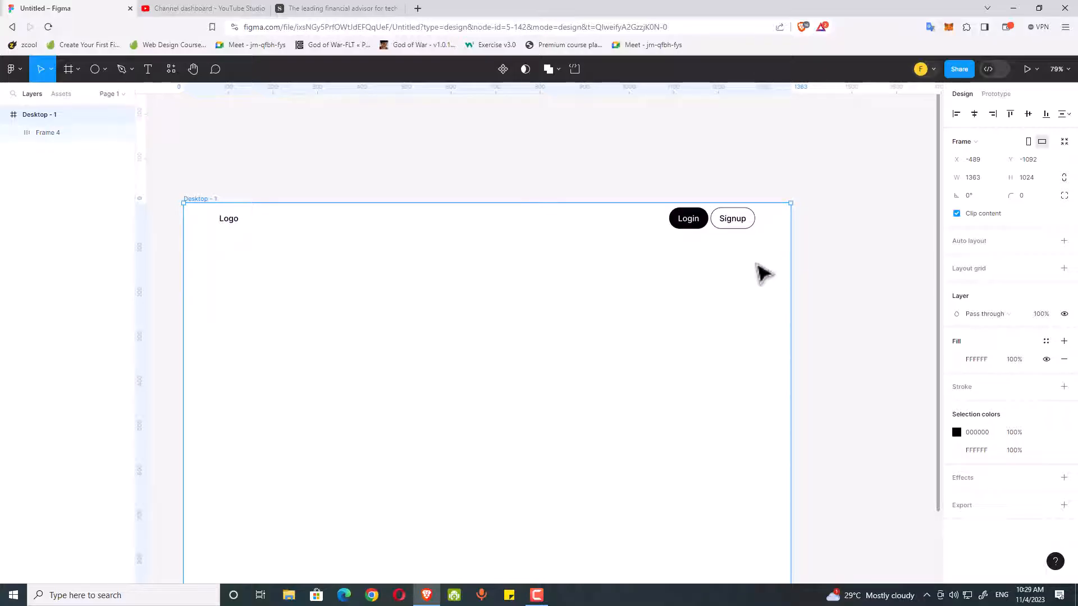
{"action": "left_click", "coordinate": [582, 278]}
{"action": "left_click_drag", "start_coordinate": [618, 307], "coordinate": [651, 281]}
Step: Undo the width changes made to the Desktop - 1 frame and deselect it
{"action": "key", "text": "ctrl+z"}
{"action": "key", "text": "ctrl+z"}
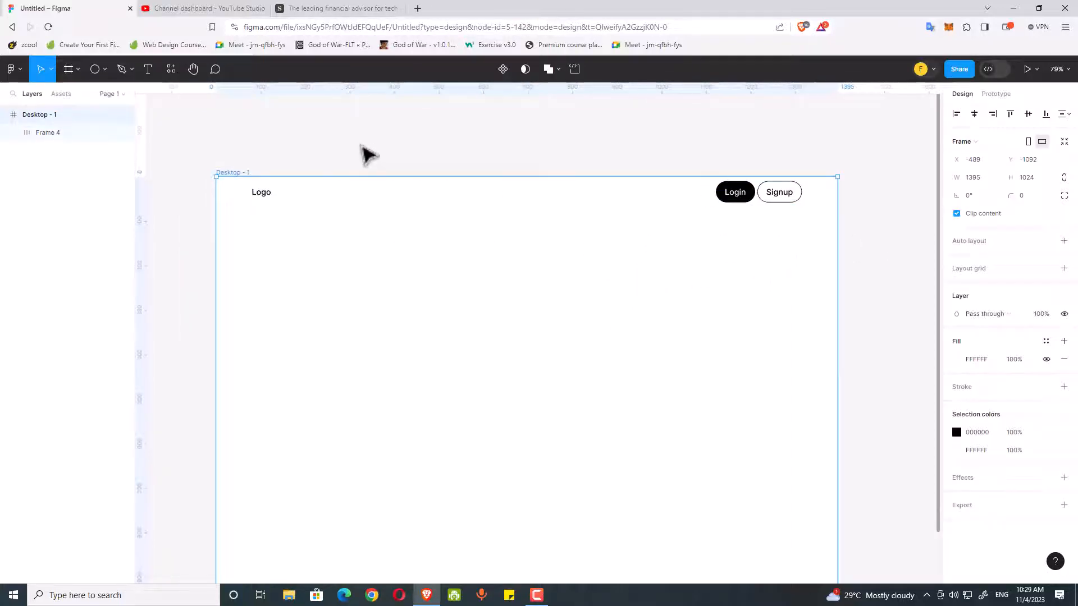
{"action": "key", "text": "ctrl+z"}
{"action": "key", "text": "ctrl+z"}
{"action": "key", "text": "ctrl+z"}
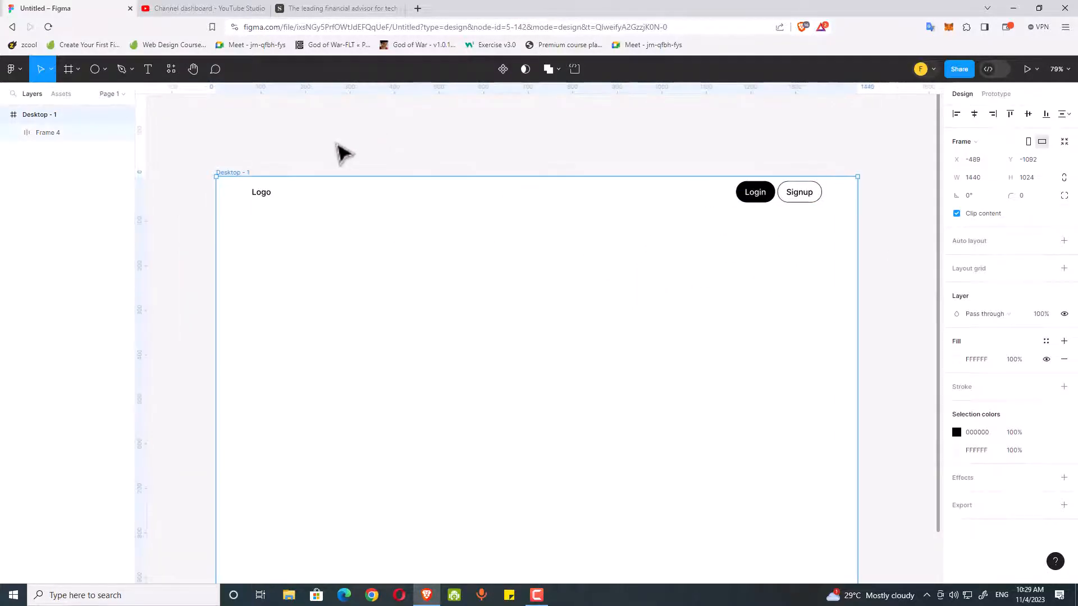
{"action": "left_click", "coordinate": [339, 149]}
Step: Add a text layer reading "dahjda" in the desktop frame, below the Logo text
{"action": "mouse_move", "coordinate": [416, 251]}
{"action": "left_mouse_down"}
{"action": "mouse_move", "coordinate": [402, 236]}
{"action": "mouse_move", "coordinate": [419, 245]}
{"action": "left_mouse_up"}
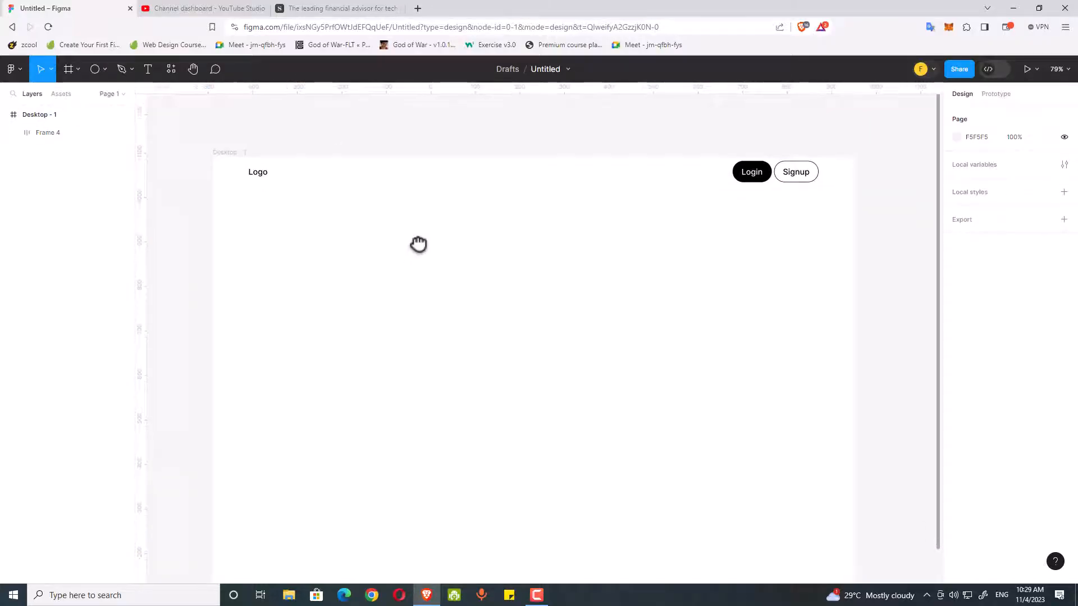
{"action": "left_click", "coordinate": [150, 77]}
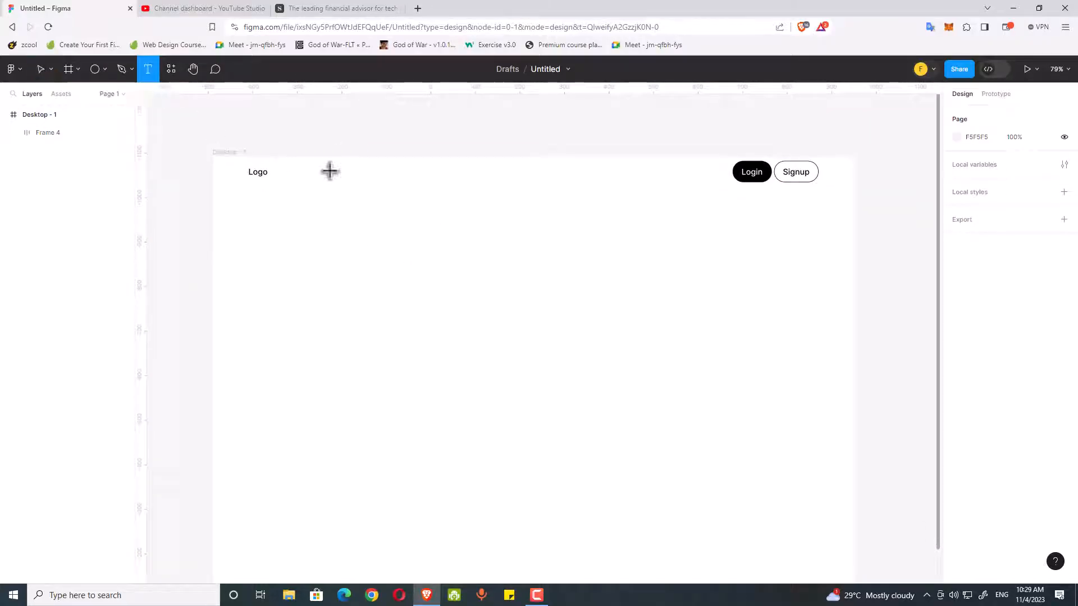
{"action": "left_click", "coordinate": [280, 244]}
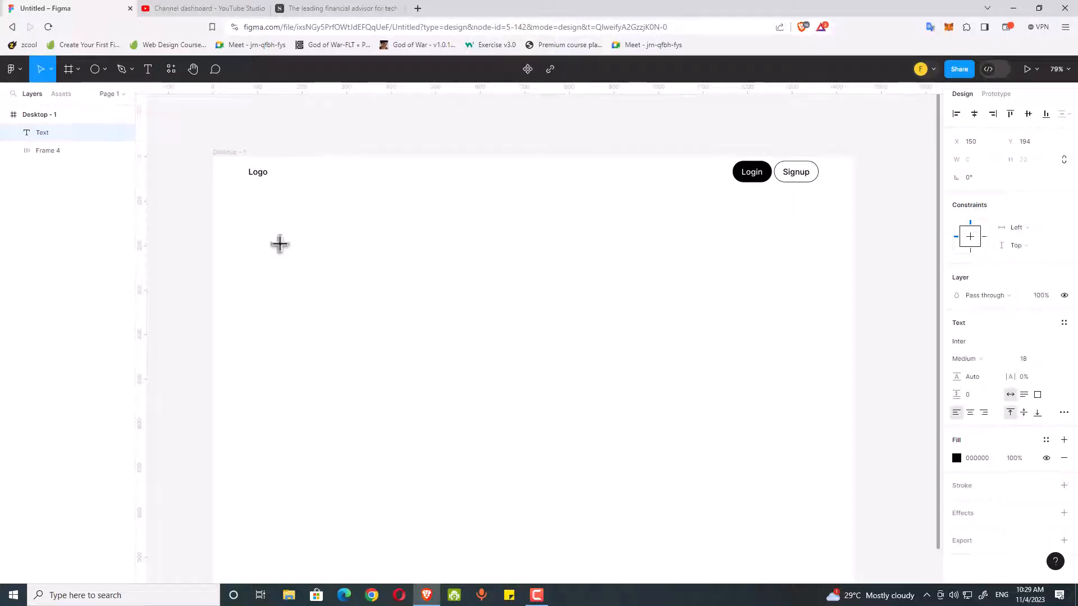
{"action": "key", "text": "Escape"}
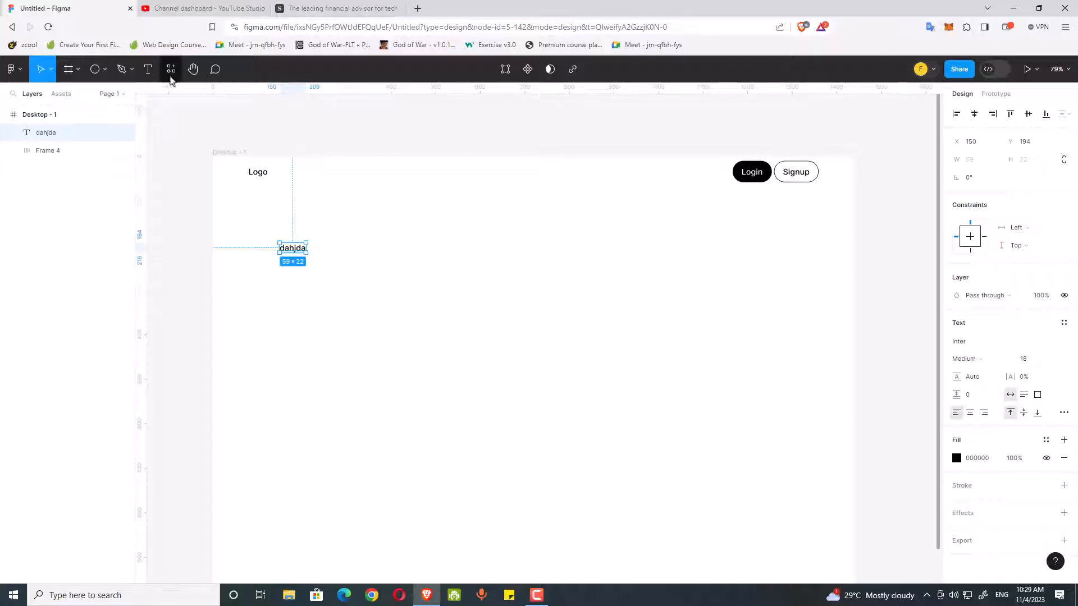
Step: Replace the new text layer's content with the first Lorem Ipsum sentence using the Content Reel plugin
{"action": "left_click", "coordinate": [171, 69]}
{"action": "left_click", "coordinate": [266, 178]}
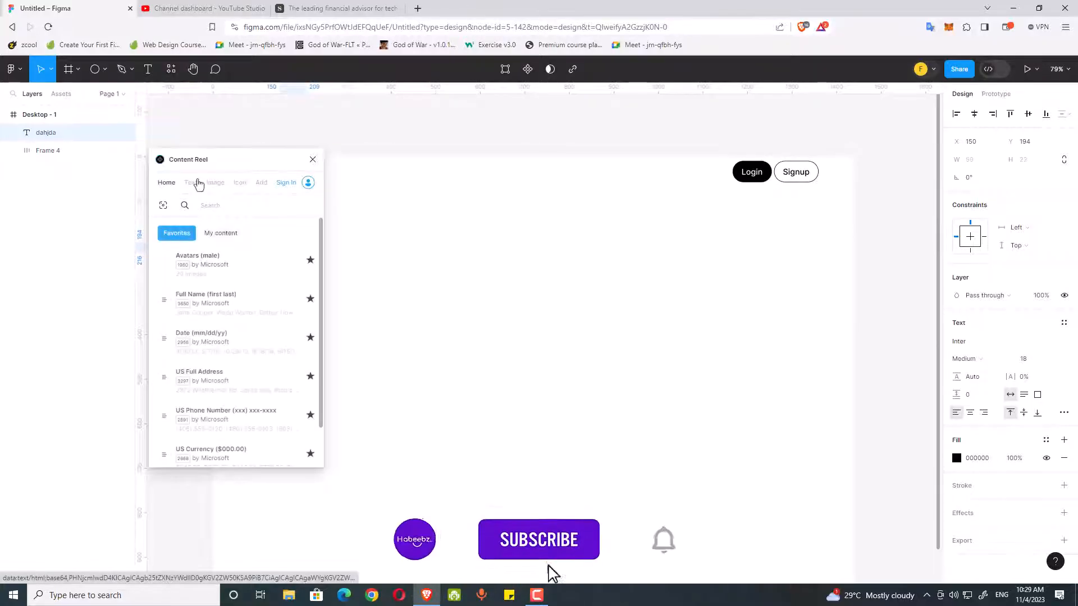
{"action": "left_click", "coordinate": [191, 189]}
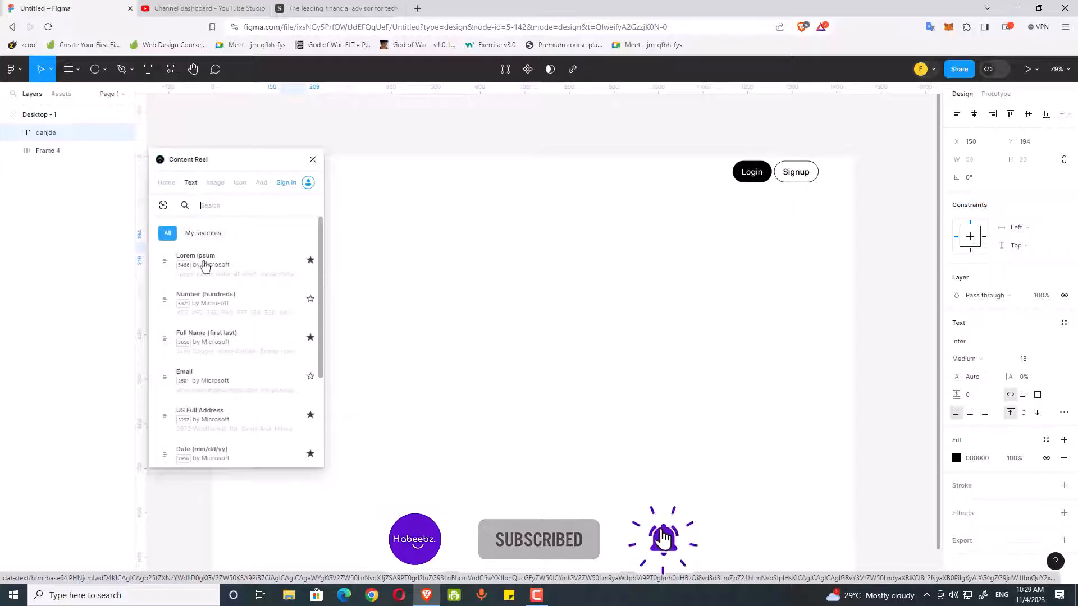
{"action": "left_click", "coordinate": [210, 276]}
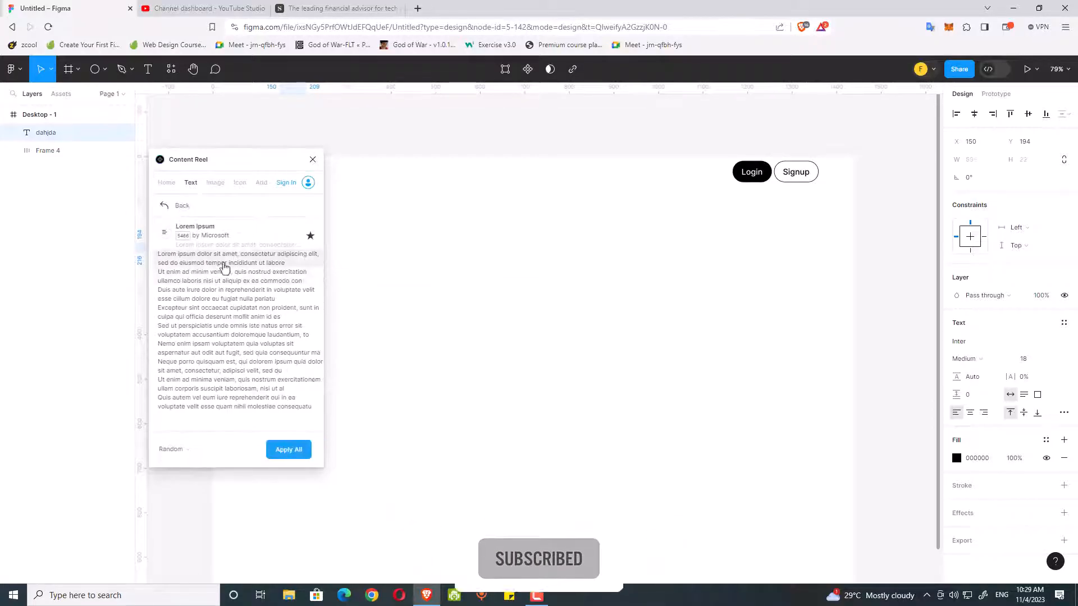
{"action": "left_click", "coordinate": [313, 160]}
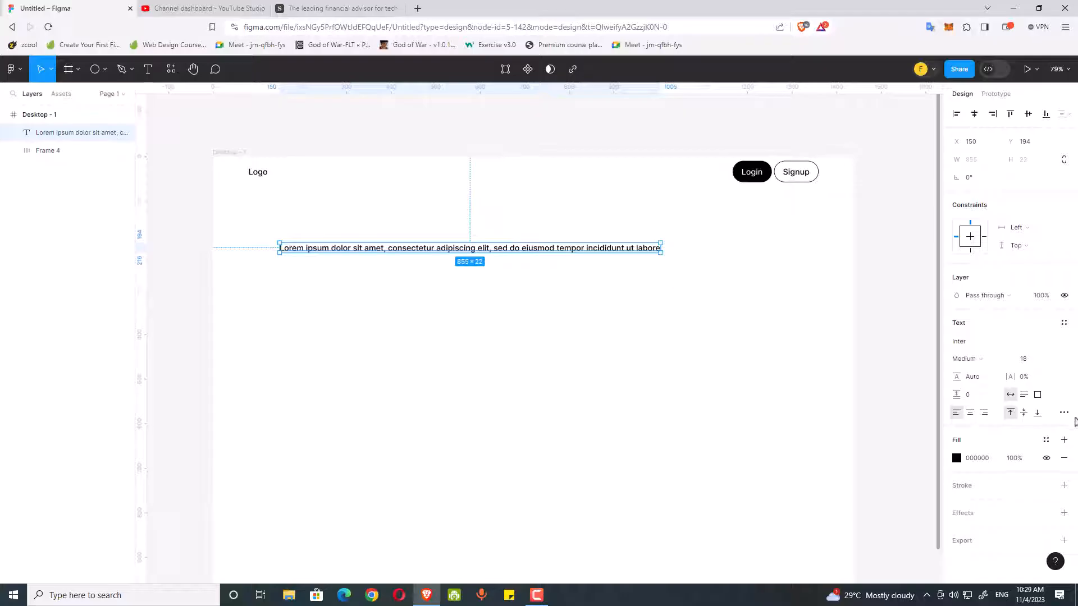
Step: Set the font size of the Lorem ipsum text to 34
{"action": "left_click", "coordinate": [976, 359]}
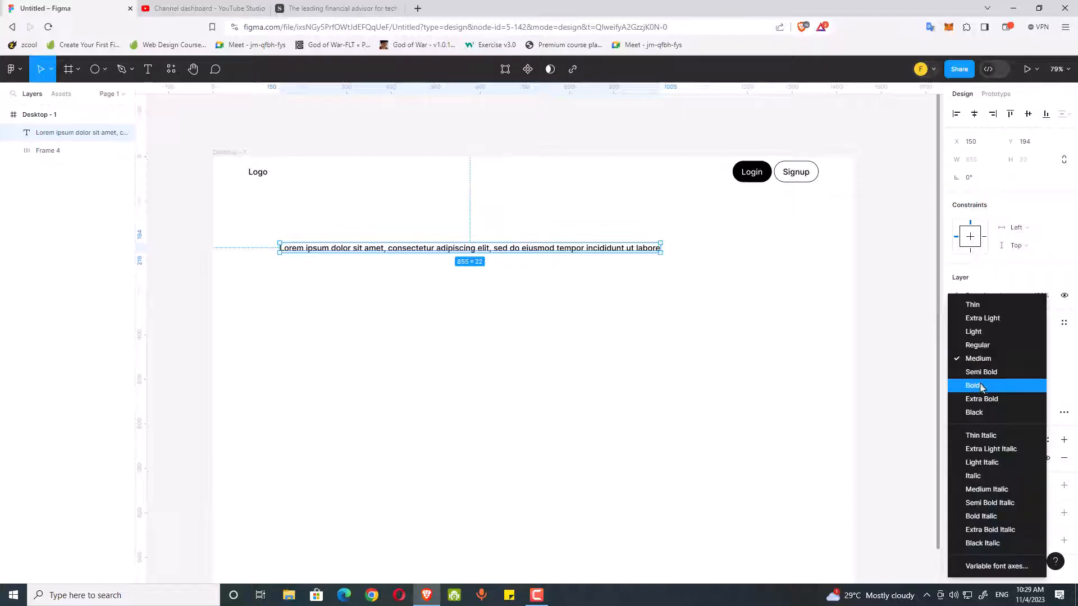
{"action": "key", "text": "Escape"}
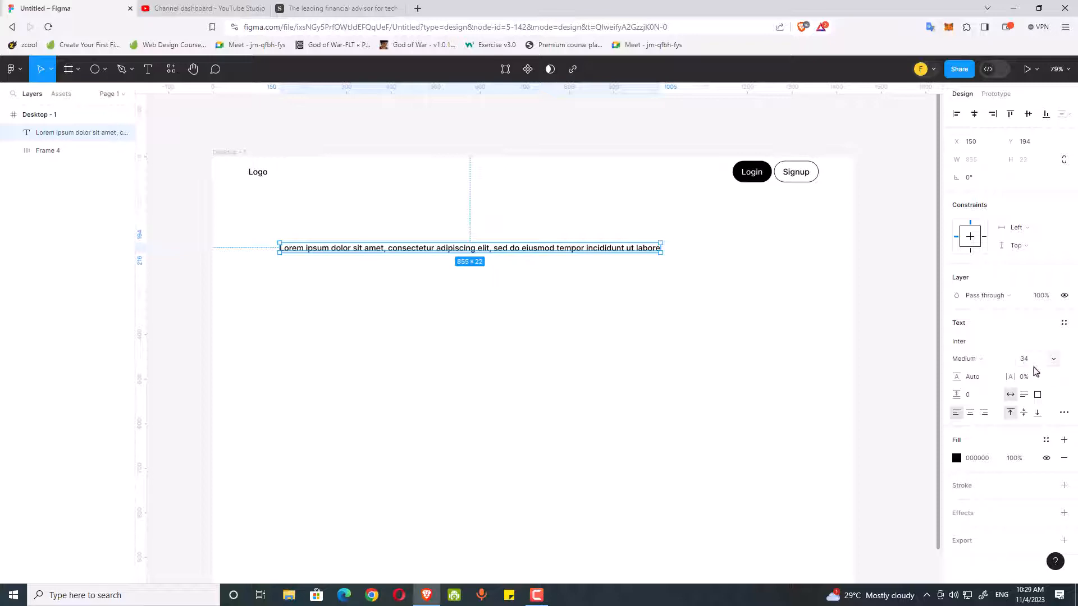
{"action": "left_click", "coordinate": [635, 300]}
{"action": "left_click", "coordinate": [599, 250]}
{"action": "type", "text": "34"}
{"action": "key", "text": "Return"}
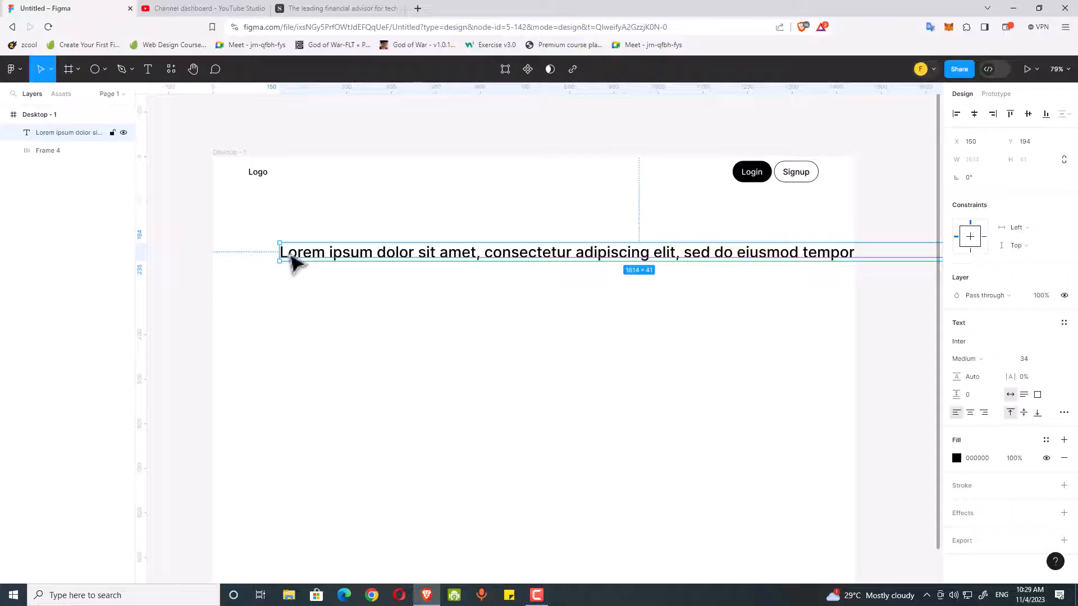
Step: Narrow the Lorem ipsum heading to about 608 wide so it wraps onto three lines, and align it with the Logo text
{"action": "scroll", "coordinate": [377, 258], "scroll_direction": "down", "scroll_amount": 5}
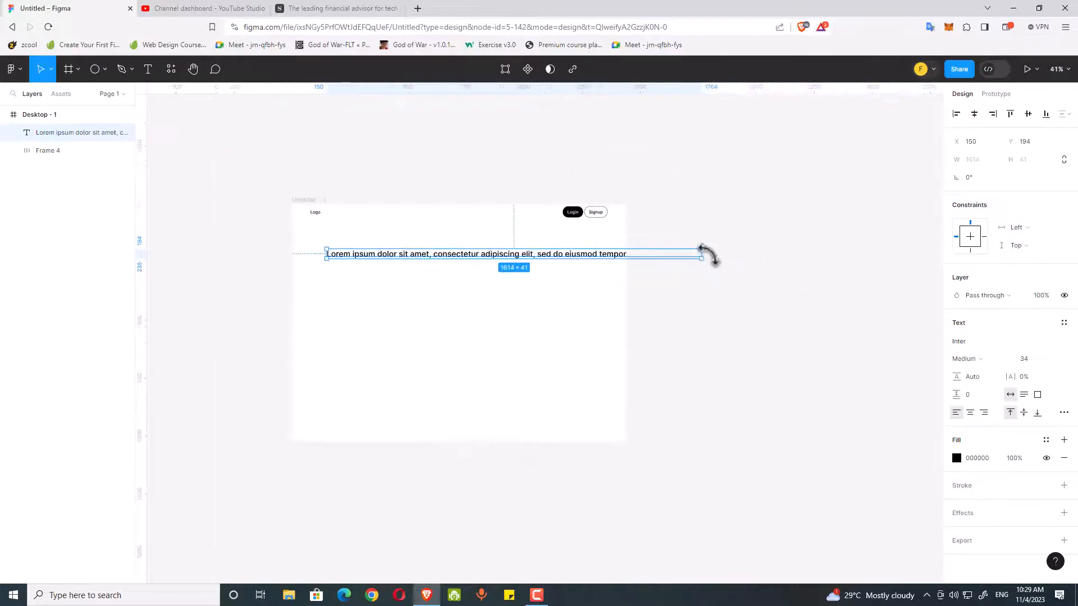
{"action": "left_click_drag", "start_coordinate": [706, 254], "coordinate": [467, 273]}
{"action": "scroll", "coordinate": [308, 265], "scroll_direction": "up", "scroll_amount": 5}
{"action": "left_click_drag", "start_coordinate": [392, 259], "coordinate": [372, 247]}
{"action": "left_click", "coordinate": [397, 308]}
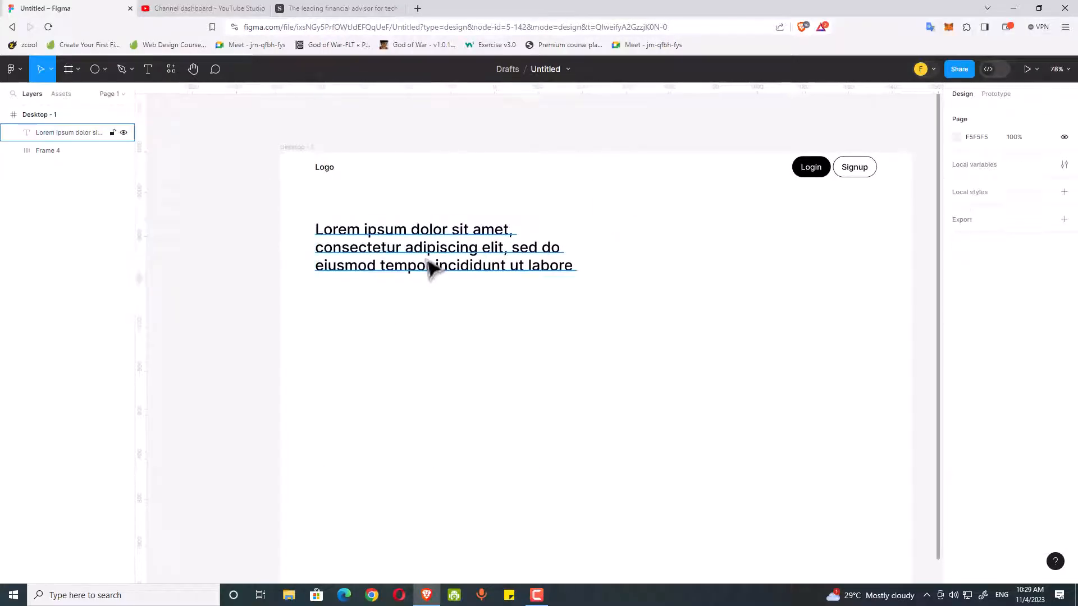
Step: Duplicate the heading text directly below itself and set the copy's font size to 20
{"action": "left_click", "coordinate": [433, 270]}
{"action": "left_click_drag", "start_coordinate": [486, 270], "coordinate": [482, 325]}
{"action": "double_click", "coordinate": [483, 311]}
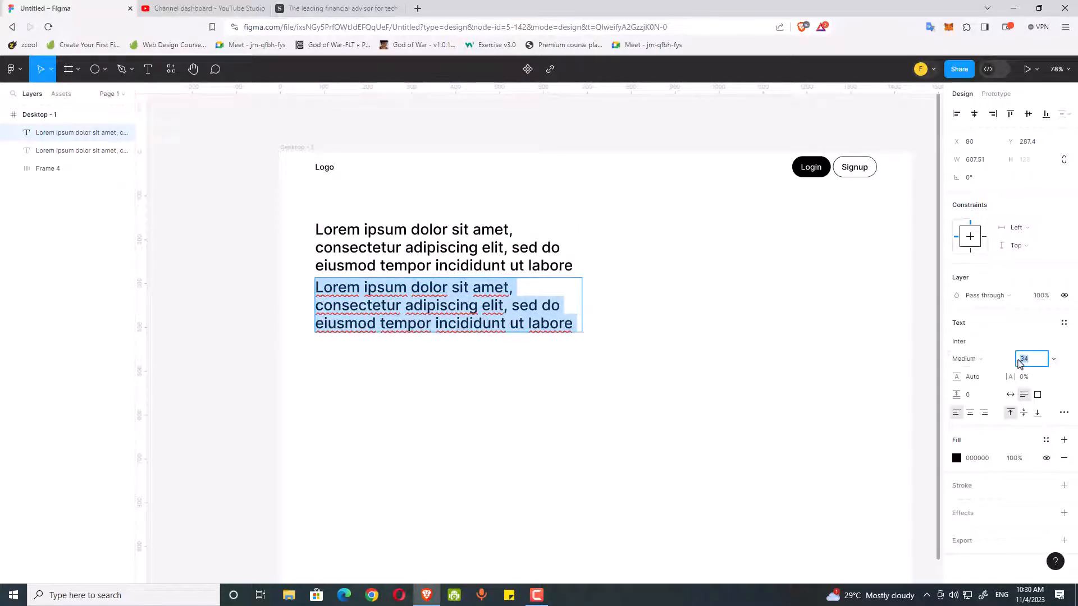
{"action": "left_click", "coordinate": [1020, 362]}
{"action": "type", "text": "20"}
{"action": "key", "text": "Return"}
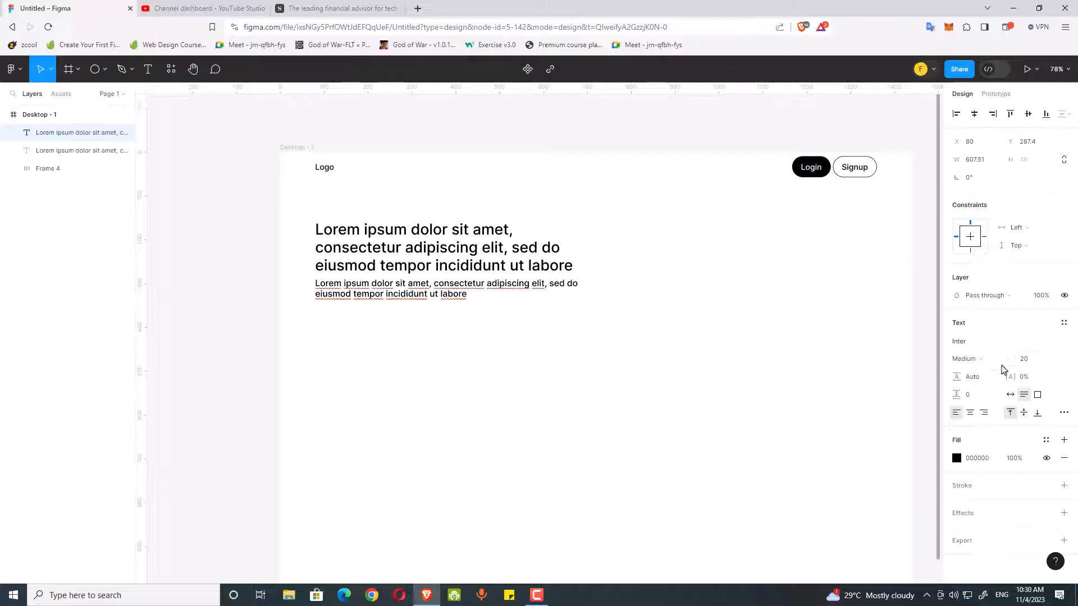
Step: Set the font weight of the smaller Lorem ipsum text to Regular
{"action": "left_click", "coordinate": [994, 362]}
{"action": "left_click", "coordinate": [989, 344]}
{"action": "key", "text": "Escape"}
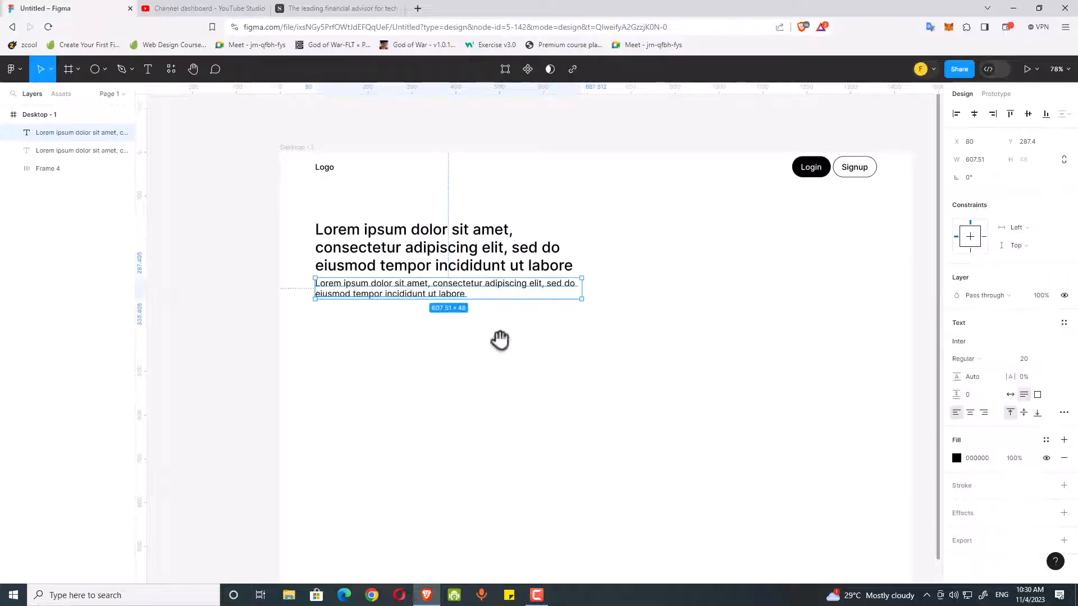
{"action": "left_click_drag", "start_coordinate": [501, 341], "coordinate": [555, 343]}
{"action": "left_click", "coordinate": [567, 340]}
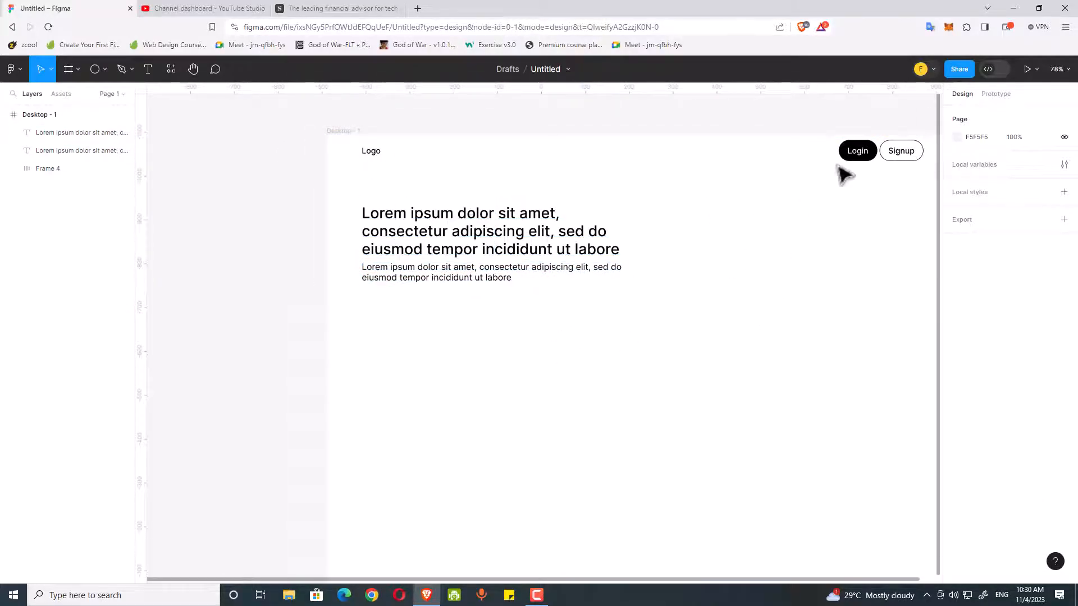
Step: Place a copy of the header's Login button below the smaller text and widen it to 150
{"action": "left_click", "coordinate": [864, 155]}
{"action": "left_click", "coordinate": [867, 161]}
{"action": "left_click", "coordinate": [868, 160]}
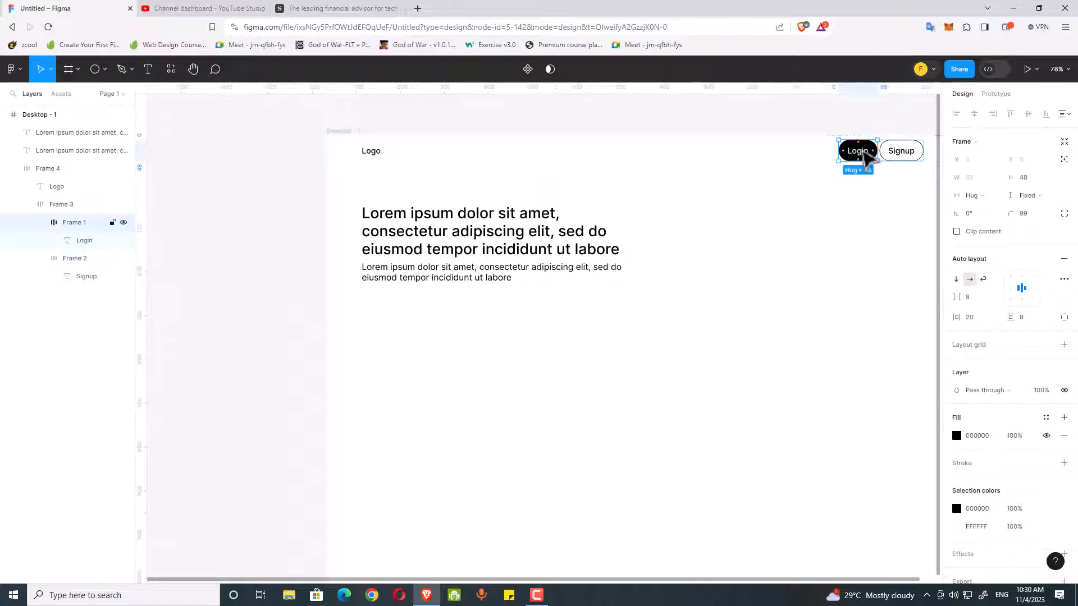
{"action": "left_click_drag", "start_coordinate": [859, 157], "coordinate": [436, 308]}
{"action": "left_click", "coordinate": [479, 339]}
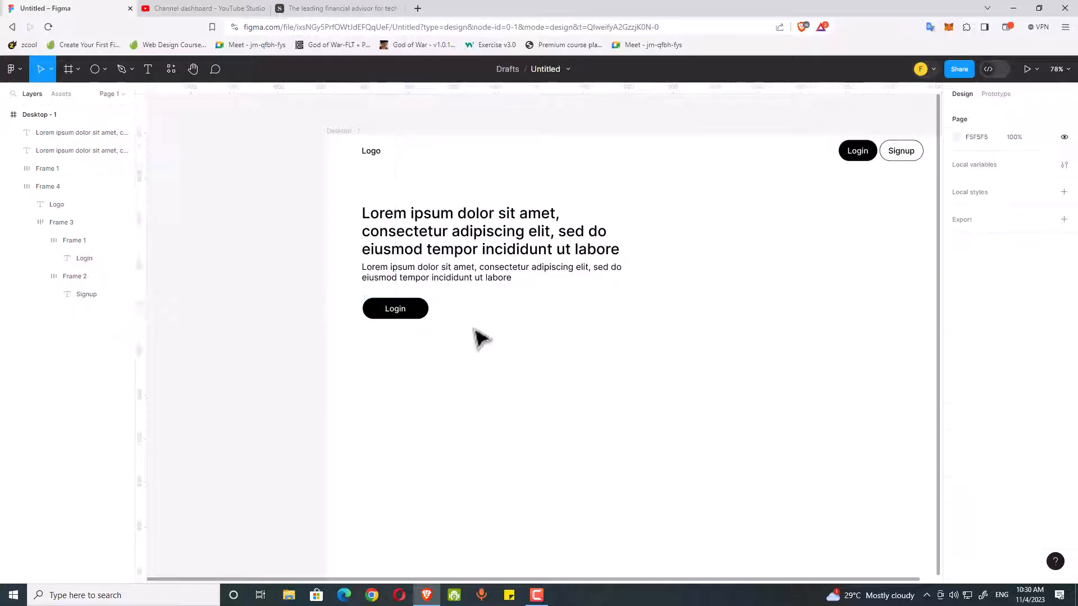
{"action": "scroll", "coordinate": [470, 363], "scroll_direction": "up", "scroll_amount": 1}
{"action": "left_click", "coordinate": [419, 336]}
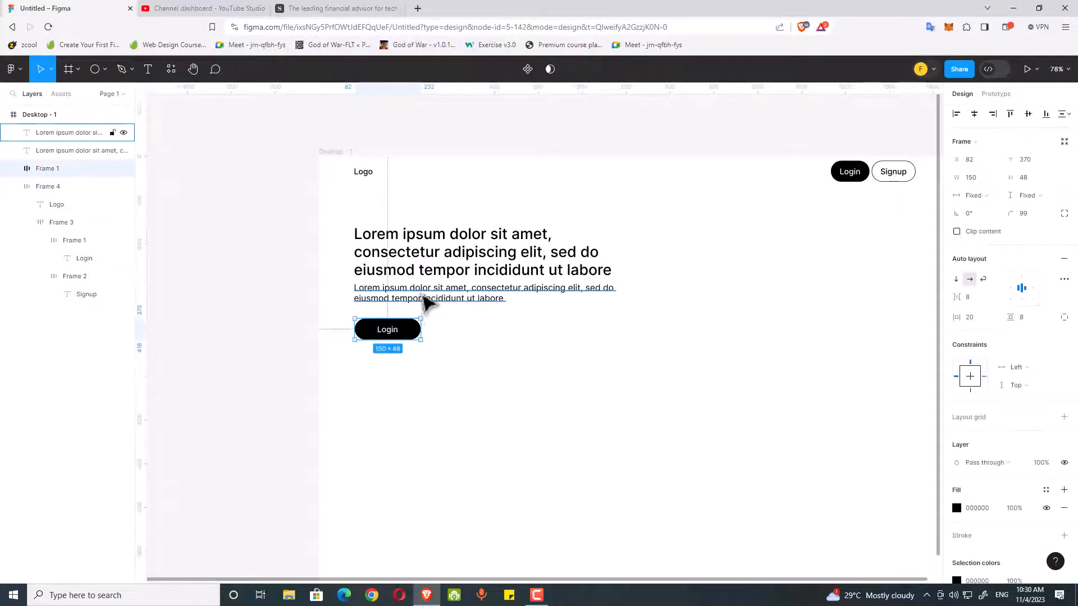
{"action": "left_click", "coordinate": [424, 296], "text": "shift"}
{"action": "left_click", "coordinate": [424, 277], "text": "shift"}
{"action": "left_click", "coordinate": [454, 385]}
Step: Group the heading and the smaller text below it in a vertical auto layout frame
{"action": "left_click", "coordinate": [453, 295]}
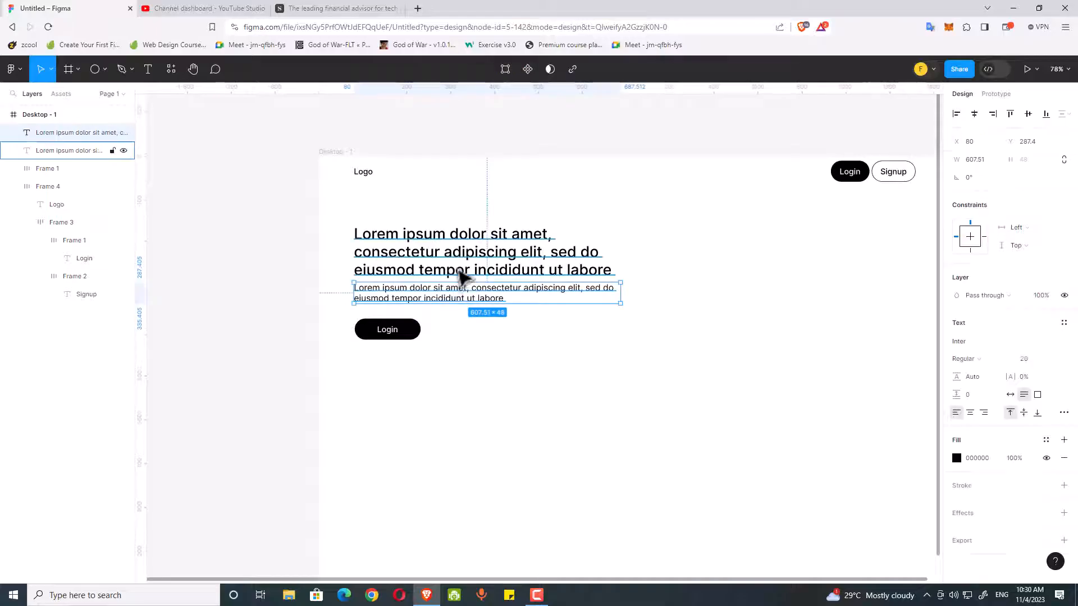
{"action": "left_click", "coordinate": [461, 275], "text": "shift"}
{"action": "key", "text": "shift+a"}
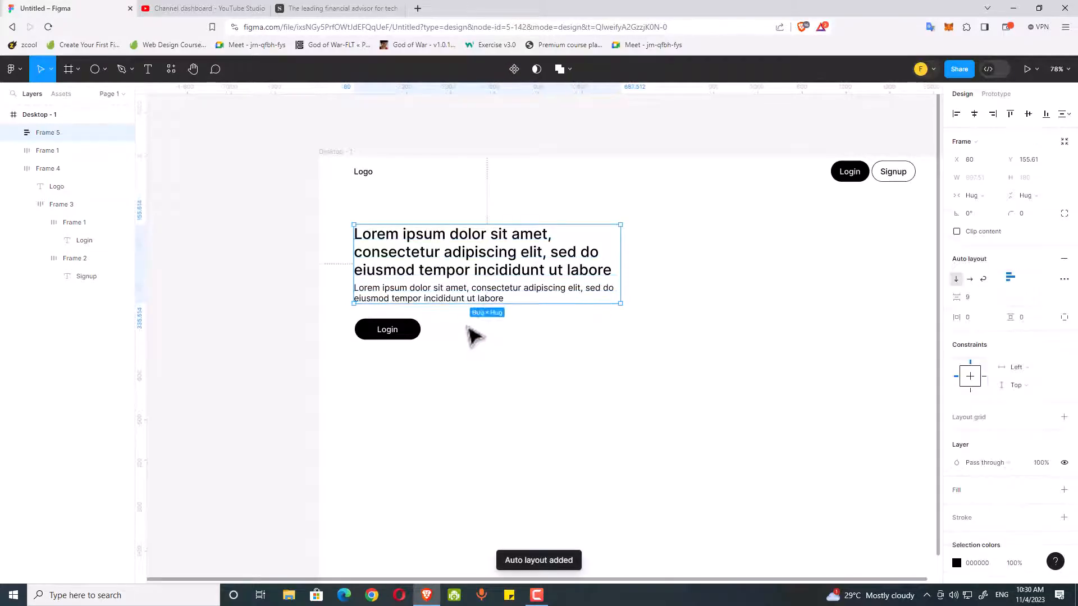
Step: Combine the text frame and the Login button below it in another auto layout frame
{"action": "left_click", "coordinate": [414, 337]}
{"action": "left_click", "coordinate": [425, 302], "text": "shift"}
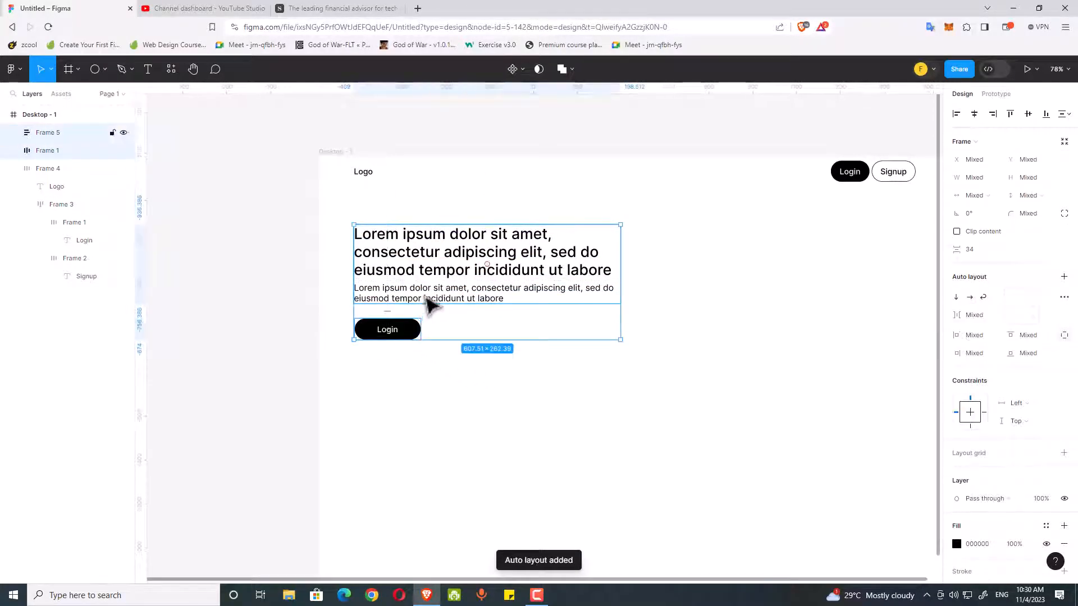
{"action": "key", "text": "shift+a"}
{"action": "left_click", "coordinate": [473, 389]}
Step: Draw a rectangle about 614 by 398 beside the heading block and round its corners to 24
{"action": "left_click_drag", "start_coordinate": [493, 382], "coordinate": [372, 381]}
{"action": "left_click", "coordinate": [106, 72]}
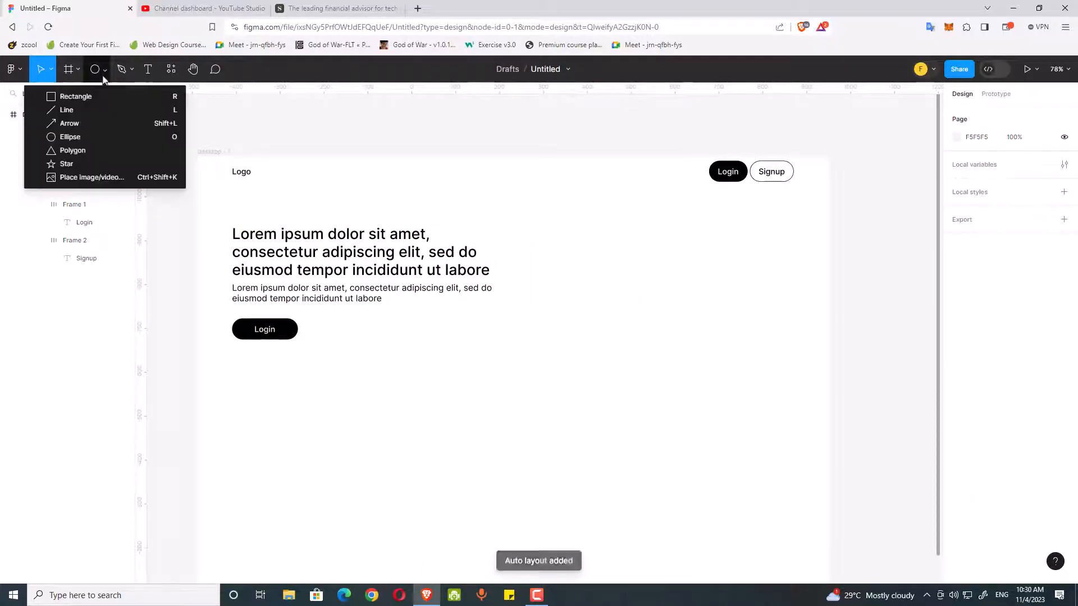
{"action": "left_click", "coordinate": [63, 95]}
{"action": "mouse_move", "coordinate": [527, 212]}
{"action": "left_mouse_down"}
{"action": "mouse_move", "coordinate": [596, 356]}
{"action": "mouse_move", "coordinate": [797, 368]}
{"action": "mouse_move", "coordinate": [797, 387]}
{"action": "left_mouse_up"}
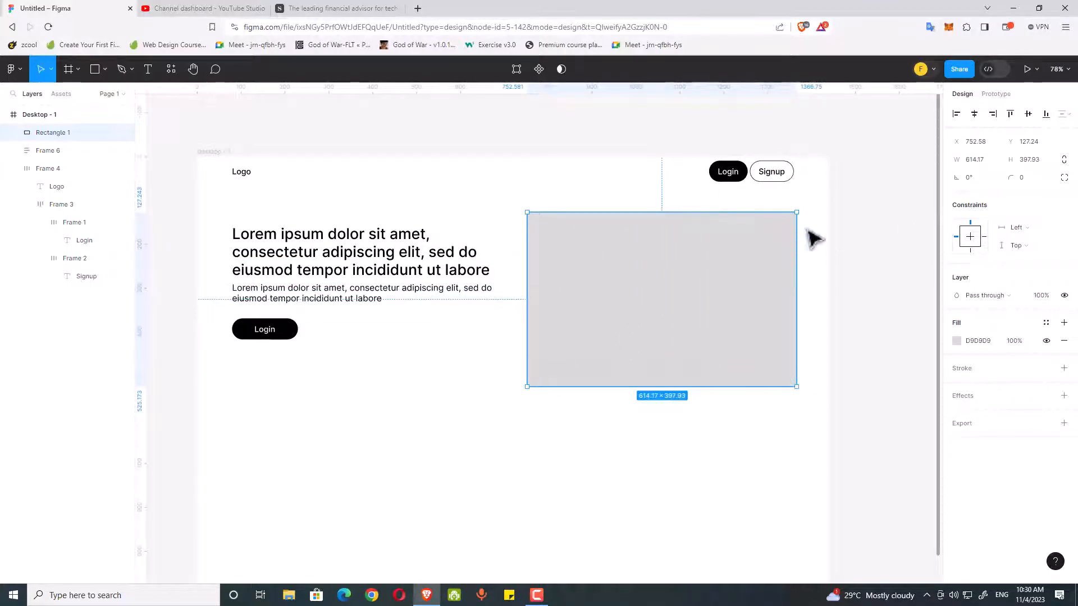
{"action": "left_click_drag", "start_coordinate": [789, 220], "coordinate": [788, 224]}
Step: Find the Unsplash plugin and run it for the selected rectangle
{"action": "left_click", "coordinate": [172, 70]}
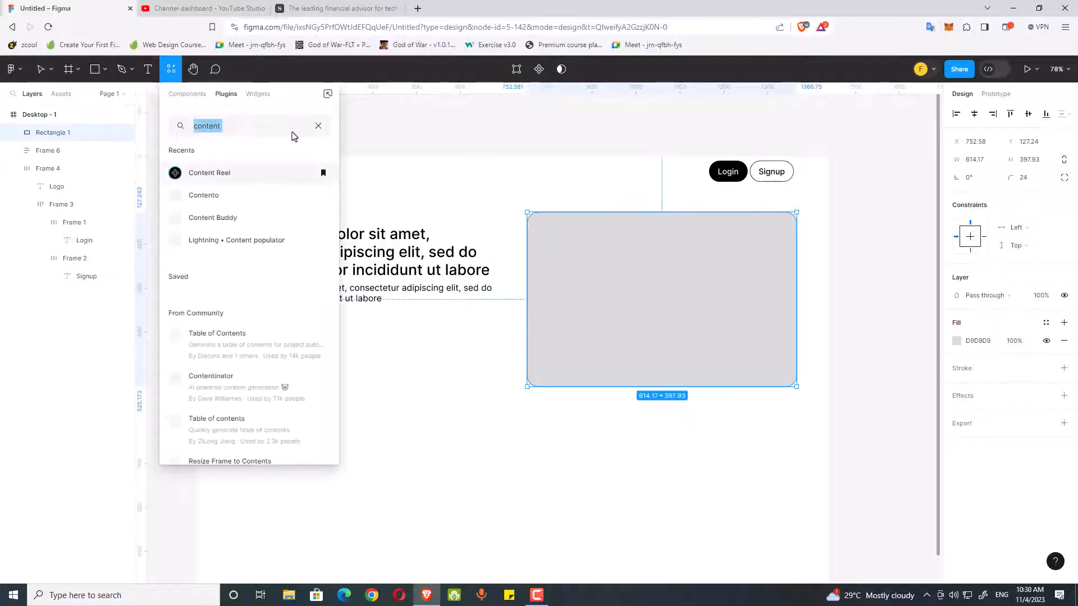
{"action": "left_click", "coordinate": [318, 126]}
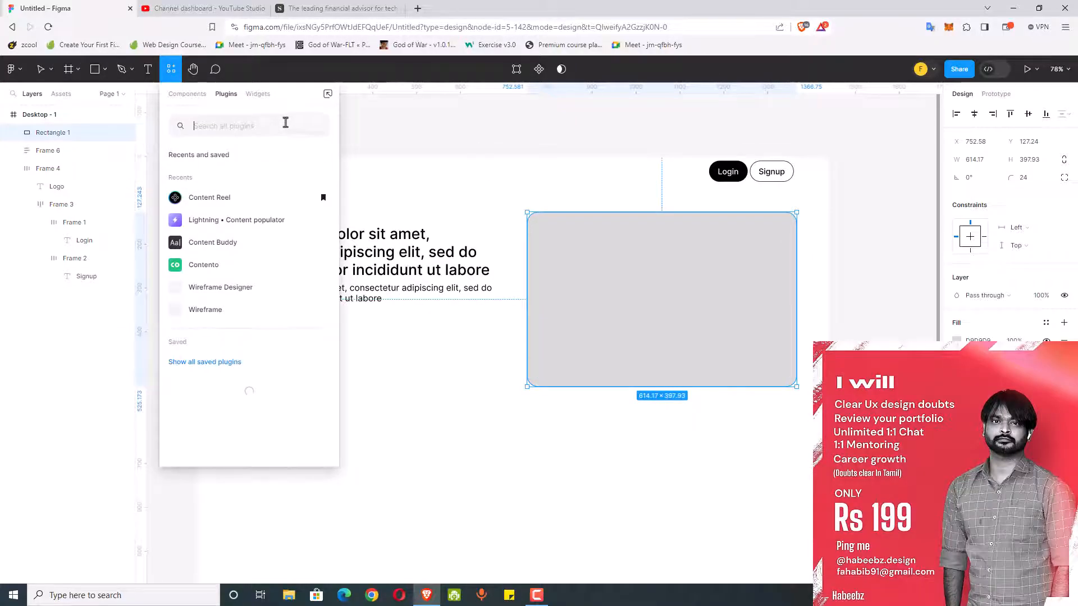
{"action": "type", "text": "unplash"}
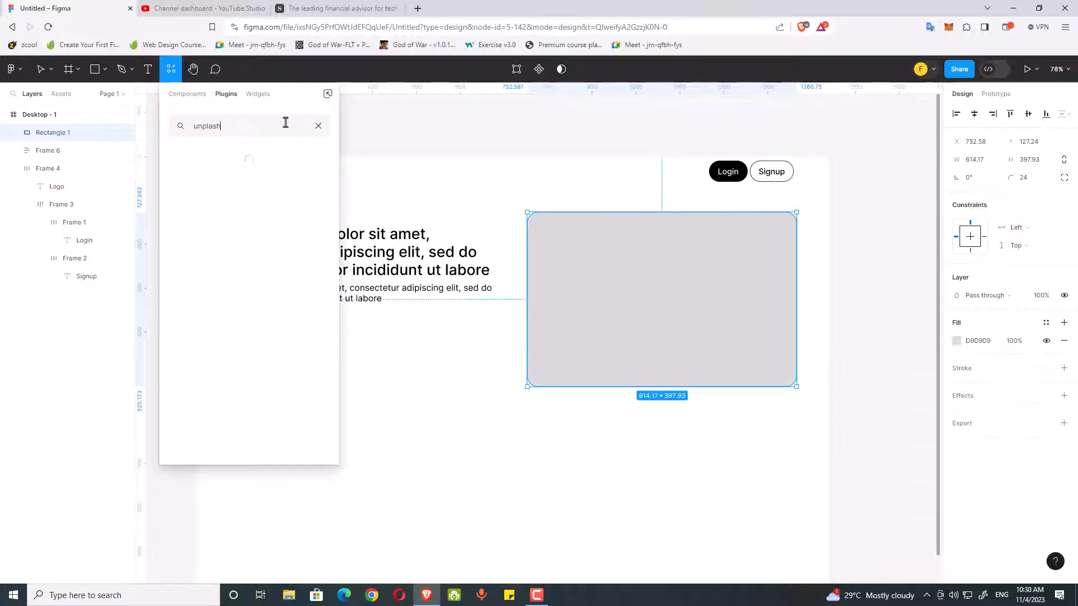
{"action": "left_click", "coordinate": [217, 180]}
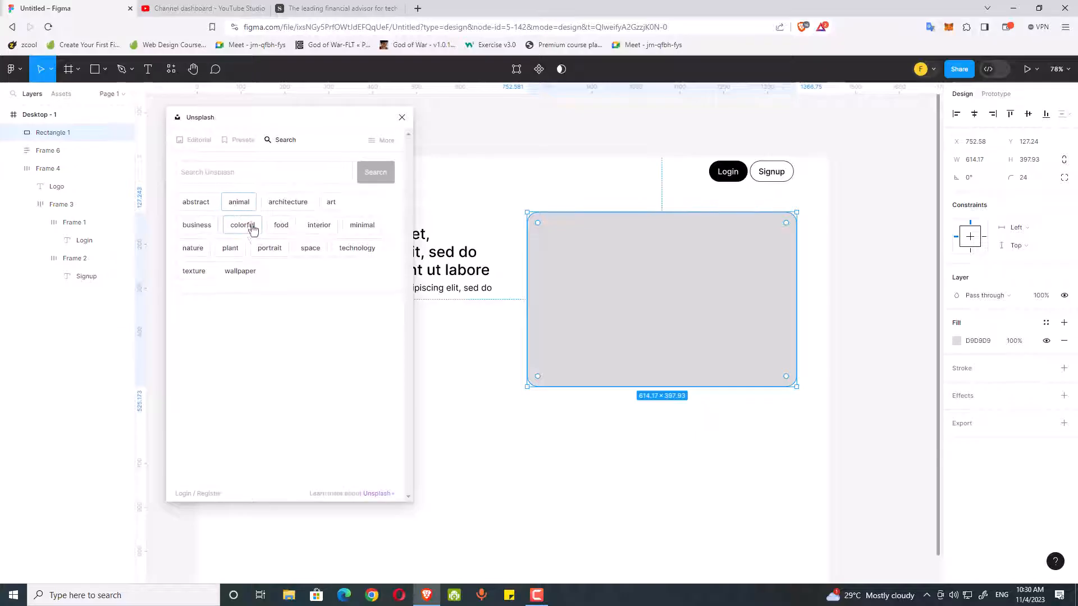
Step: Browse the Unsplash colorful and plant presets, fill the rectangle with the first plant photo, and close the plugin
{"action": "left_click", "coordinate": [248, 232]}
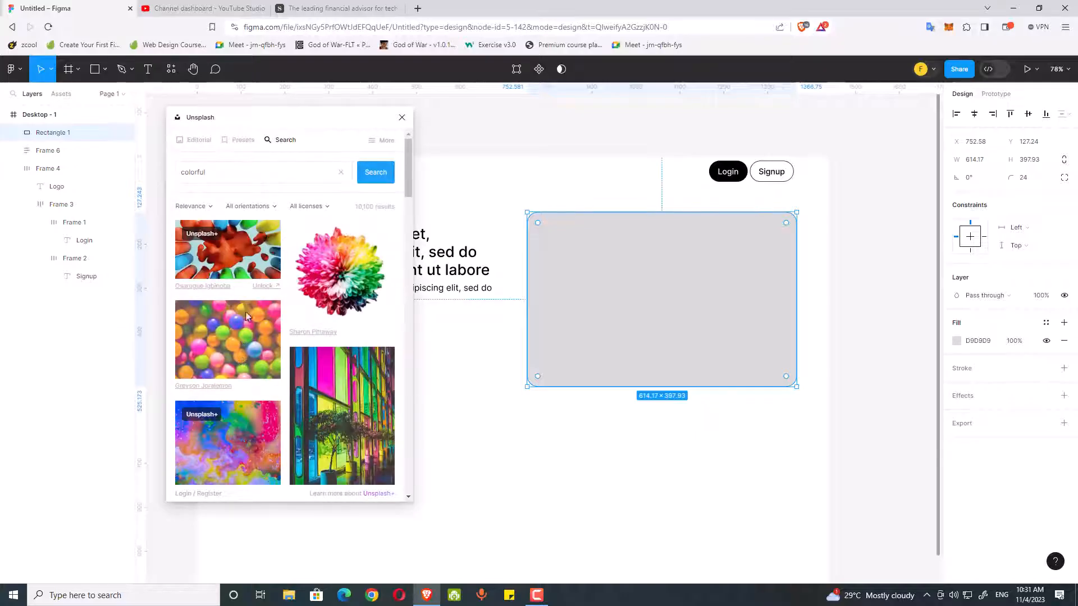
{"action": "left_click", "coordinate": [339, 178]}
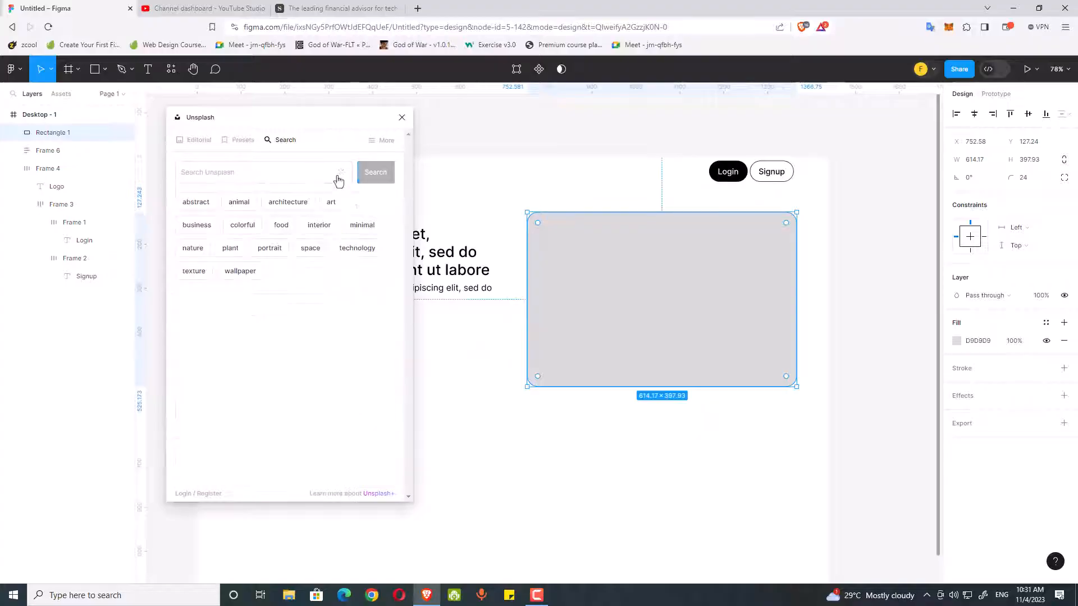
{"action": "left_click", "coordinate": [233, 252]}
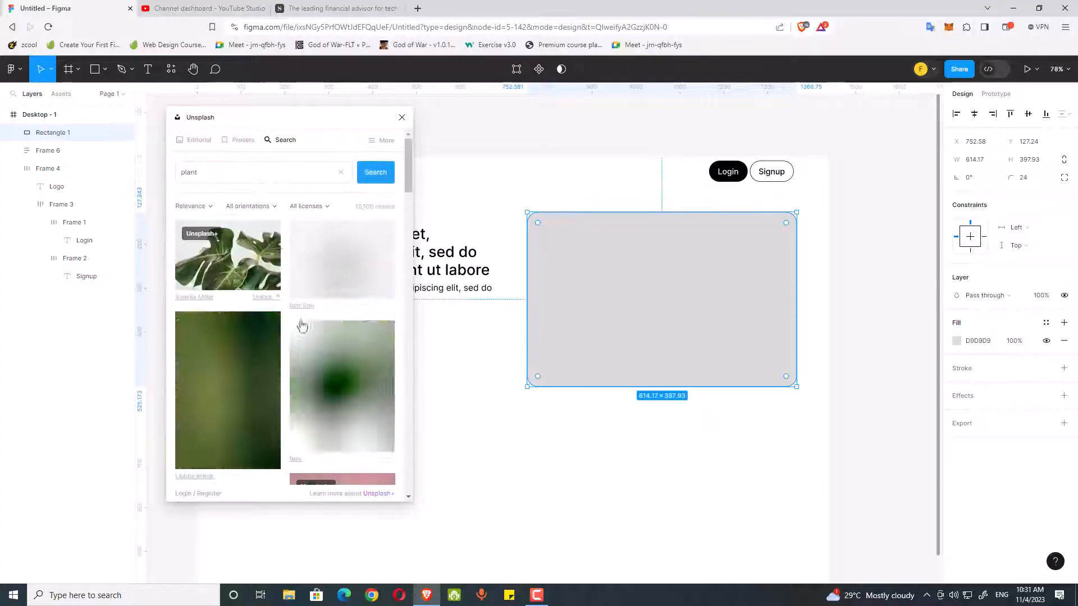
{"action": "left_click", "coordinate": [257, 272]}
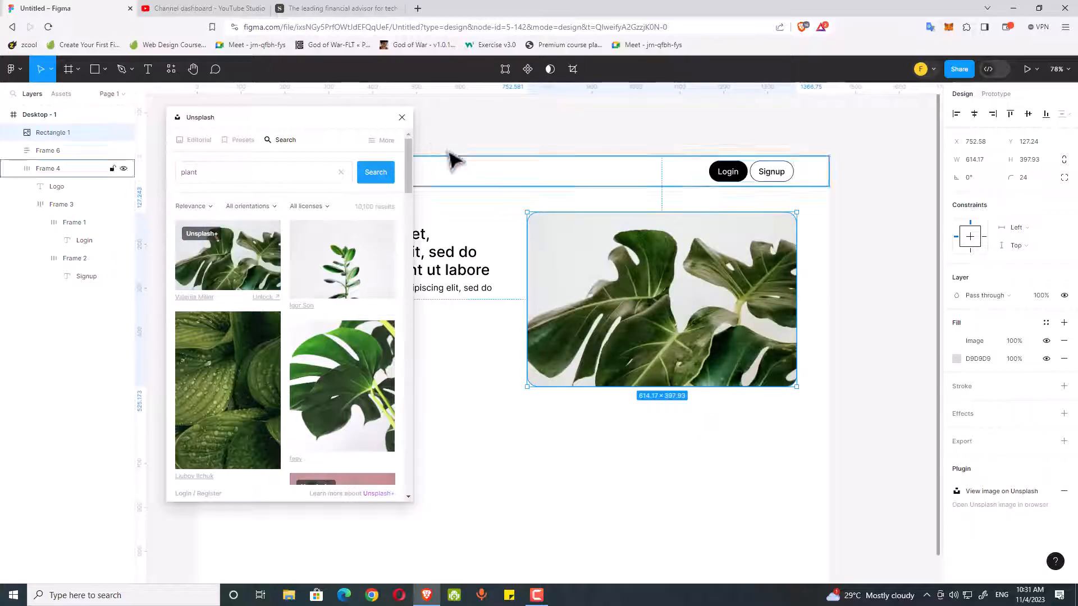
{"action": "left_click", "coordinate": [402, 117]}
Step: Combine the heading block and the plant image in one auto layout frame
{"action": "left_click", "coordinate": [433, 429]}
{"action": "left_click", "coordinate": [380, 248]}
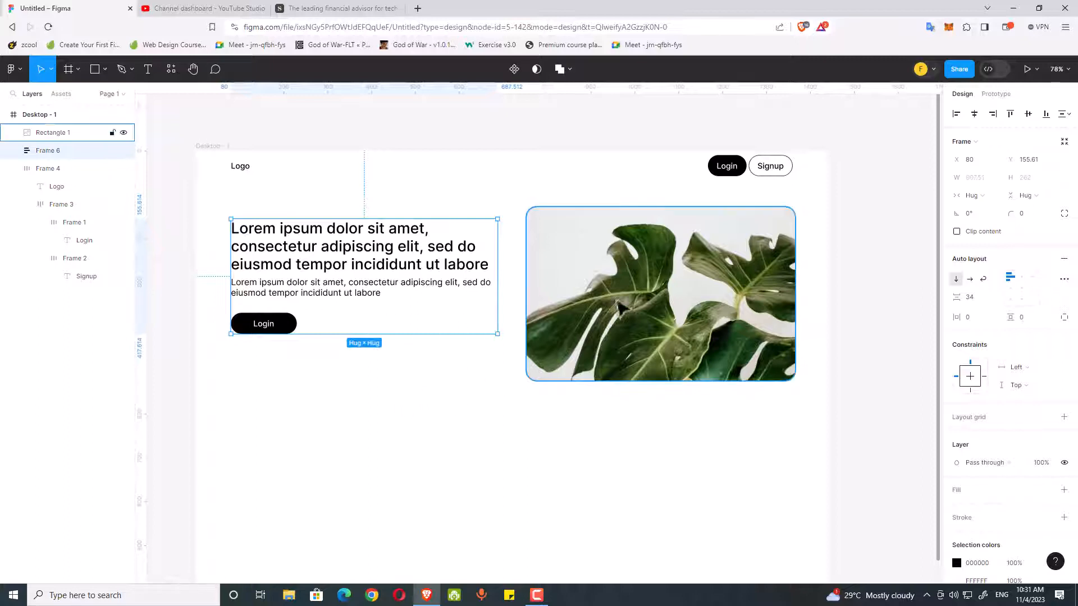
{"action": "left_click", "coordinate": [622, 288], "text": "shift"}
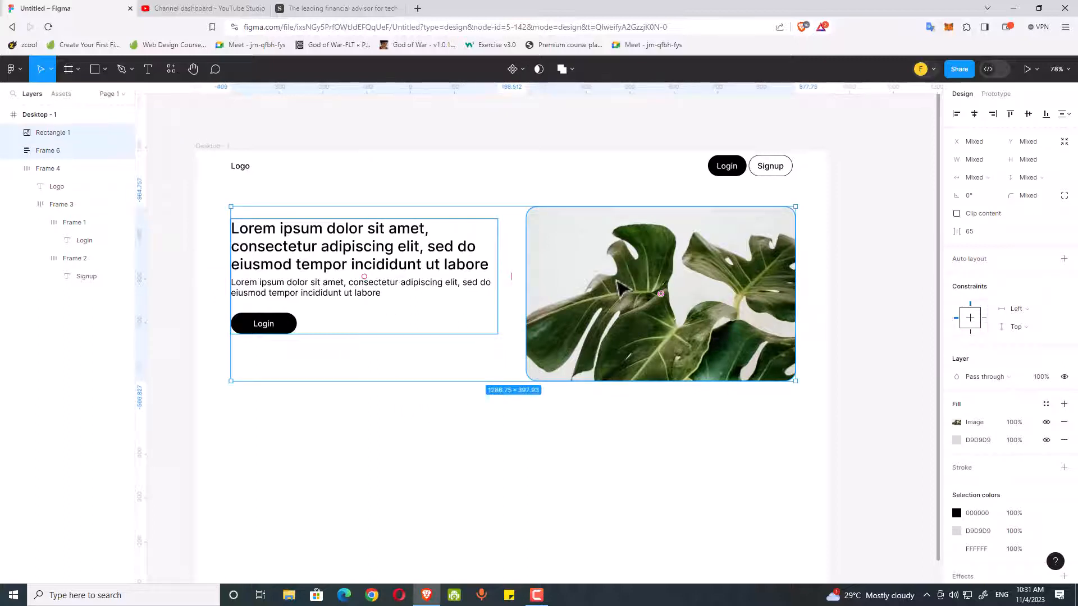
{"action": "key", "text": "shift+a"}
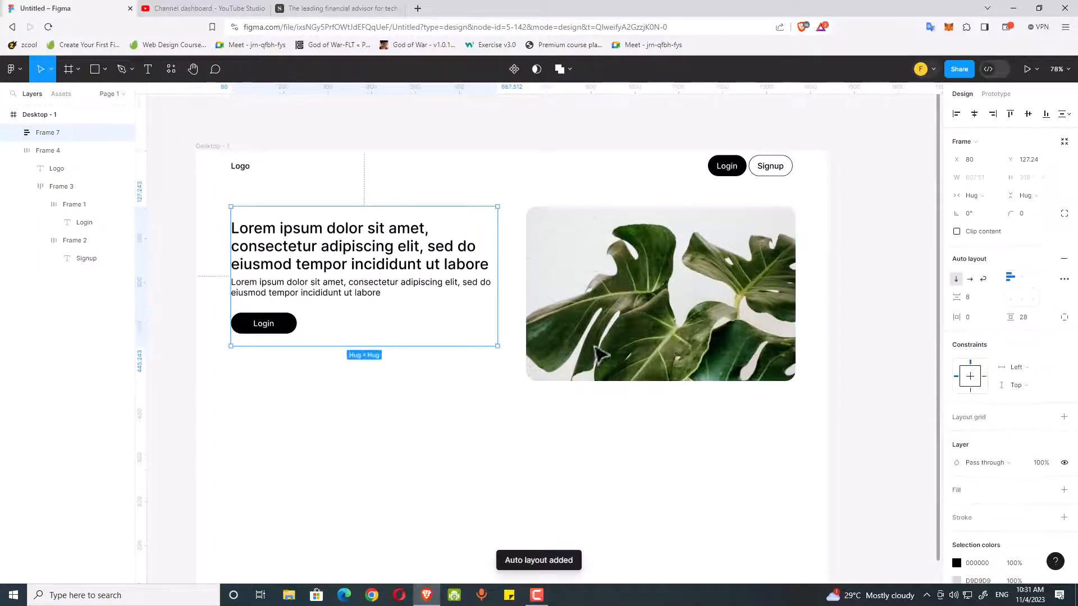
Step: Turn off absolute positioning for the plant image so it follows the hero frame's auto layout
{"action": "left_click", "coordinate": [586, 276]}
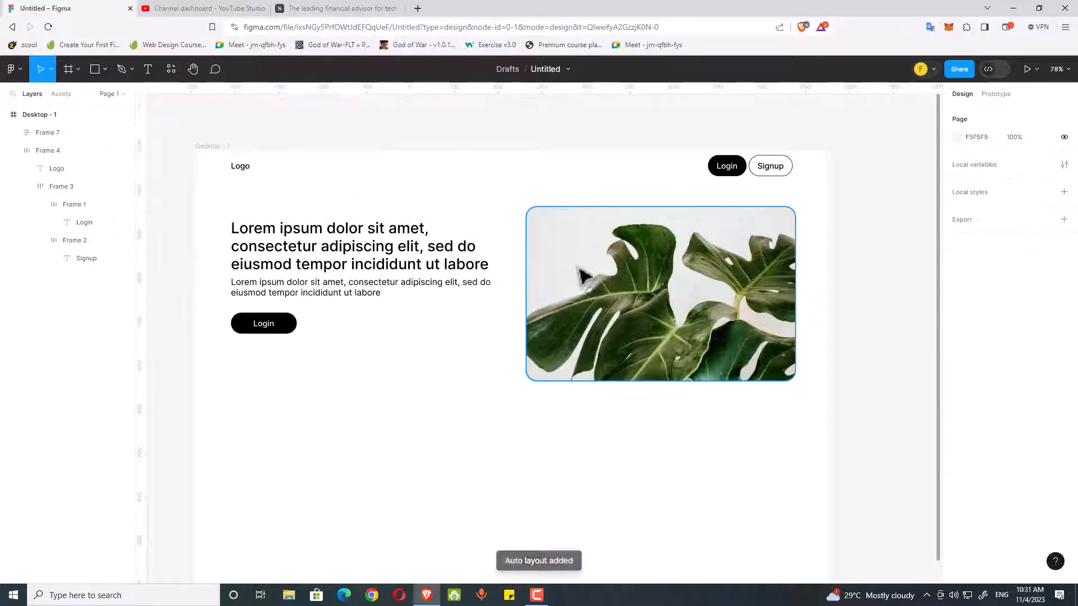
{"action": "left_click", "coordinate": [454, 261]}
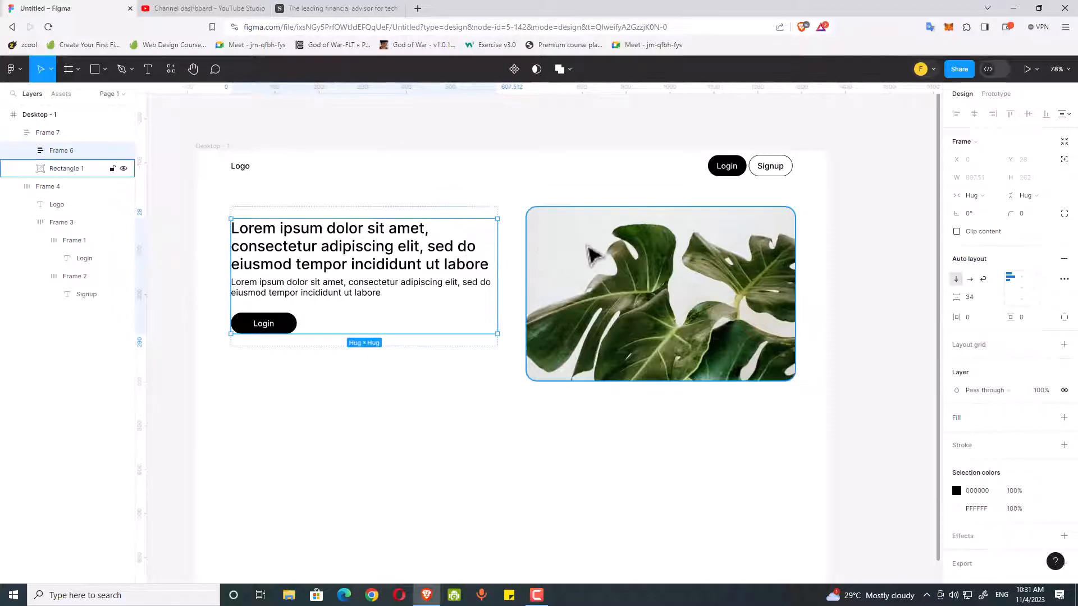
{"action": "left_click", "coordinate": [544, 515]}
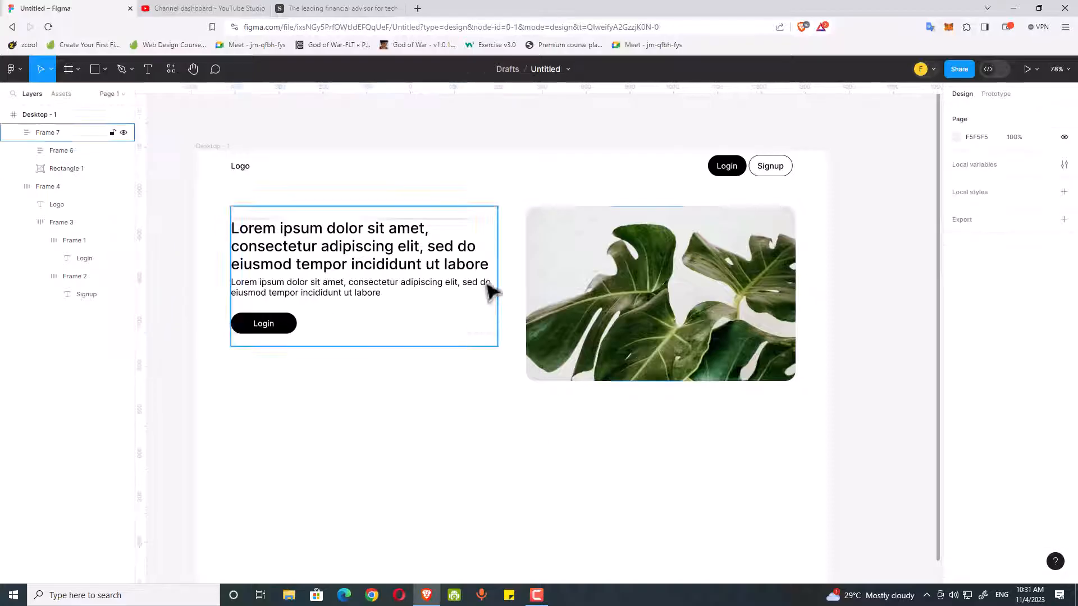
{"action": "left_click", "coordinate": [567, 273]}
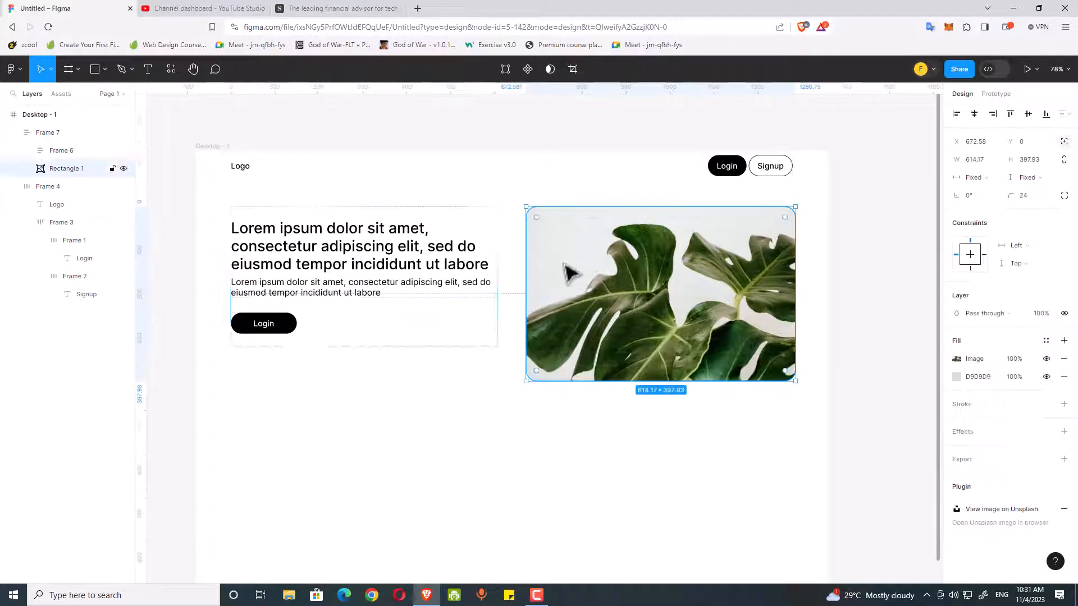
{"action": "left_click", "coordinate": [1070, 145]}
{"action": "left_click", "coordinate": [618, 282]}
Step: Change the hero frame's auto layout direction to horizontal and switch it to wrap
{"action": "left_click", "coordinate": [409, 251]}
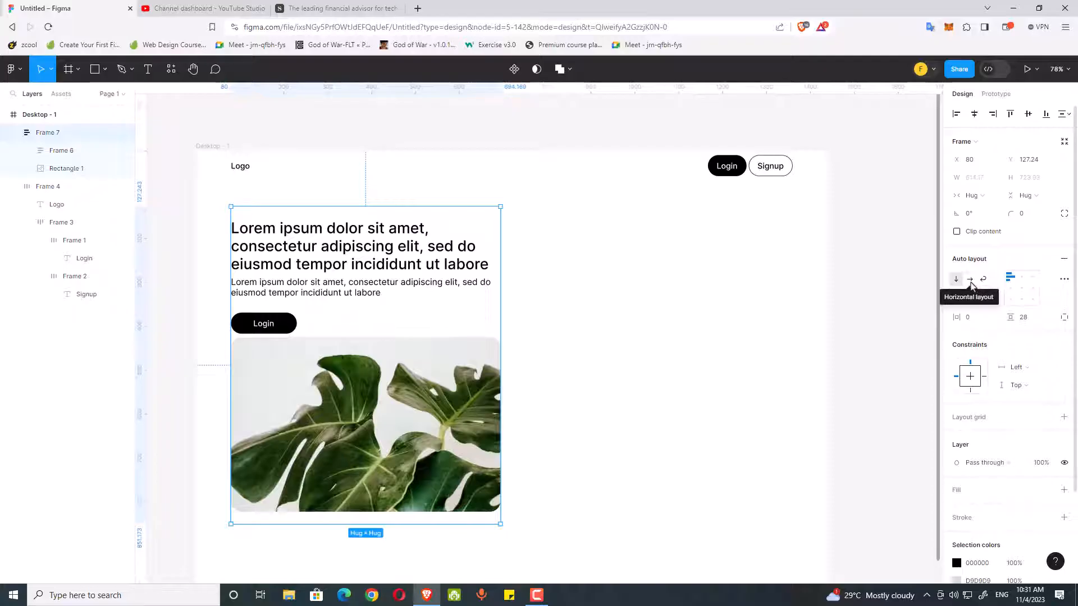
{"action": "left_click", "coordinate": [970, 281]}
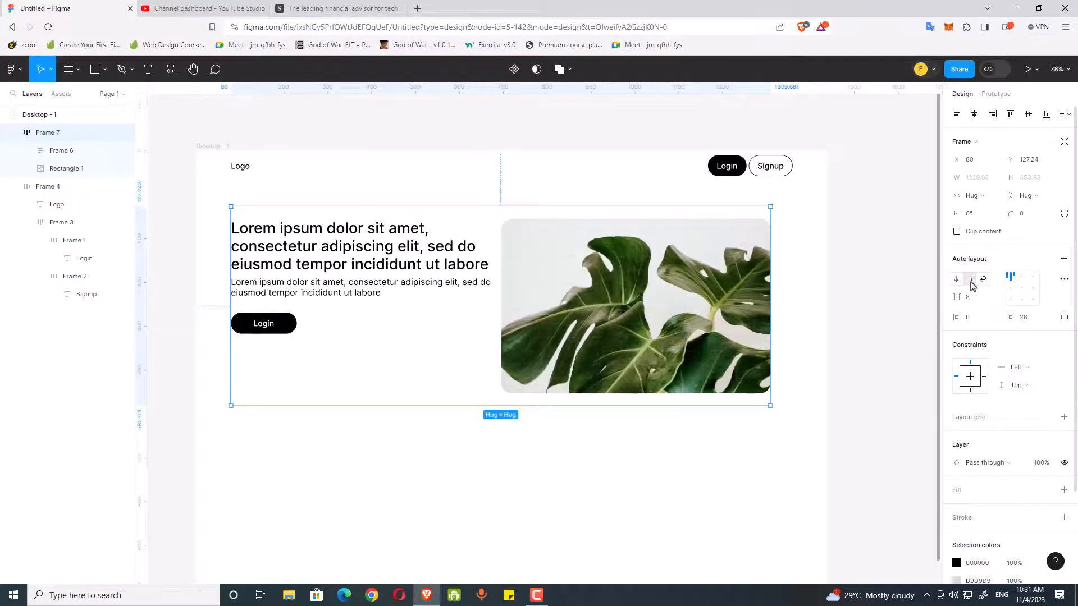
{"action": "left_click", "coordinate": [640, 449]}
{"action": "left_click", "coordinate": [709, 339]}
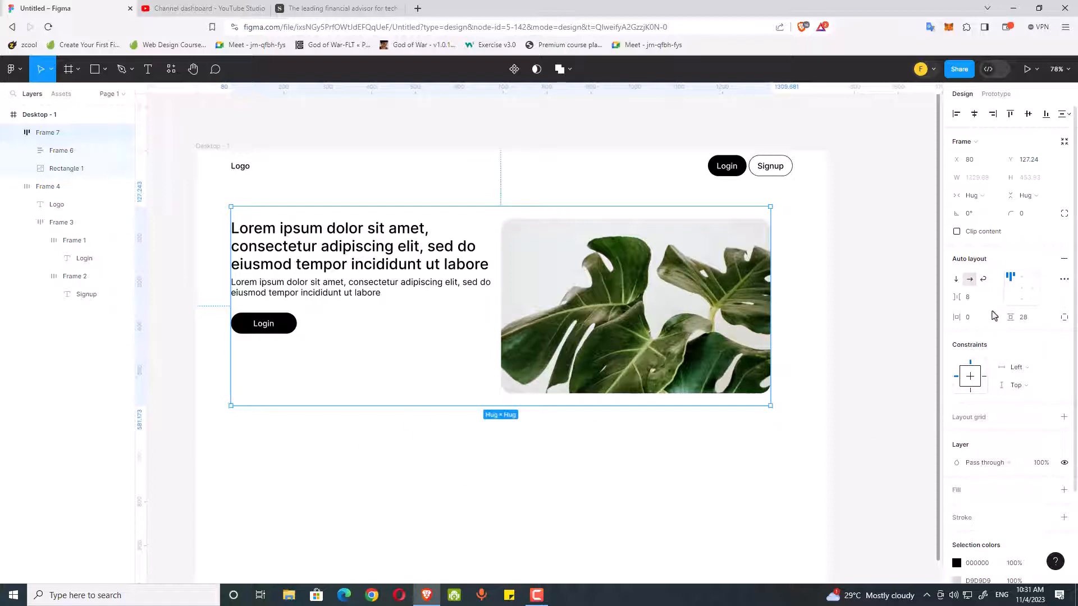
{"action": "left_click", "coordinate": [984, 280]}
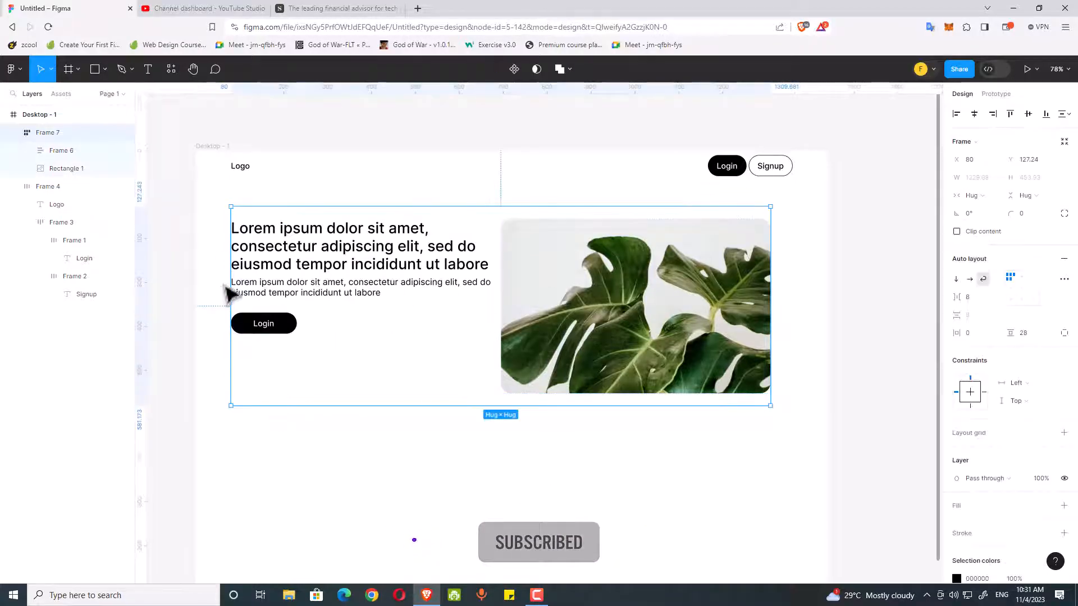
Step: Stretch the hero frame across the desktop frame's full 1440 width and align its contents to the center
{"action": "left_click_drag", "start_coordinate": [229, 287], "coordinate": [189, 286]}
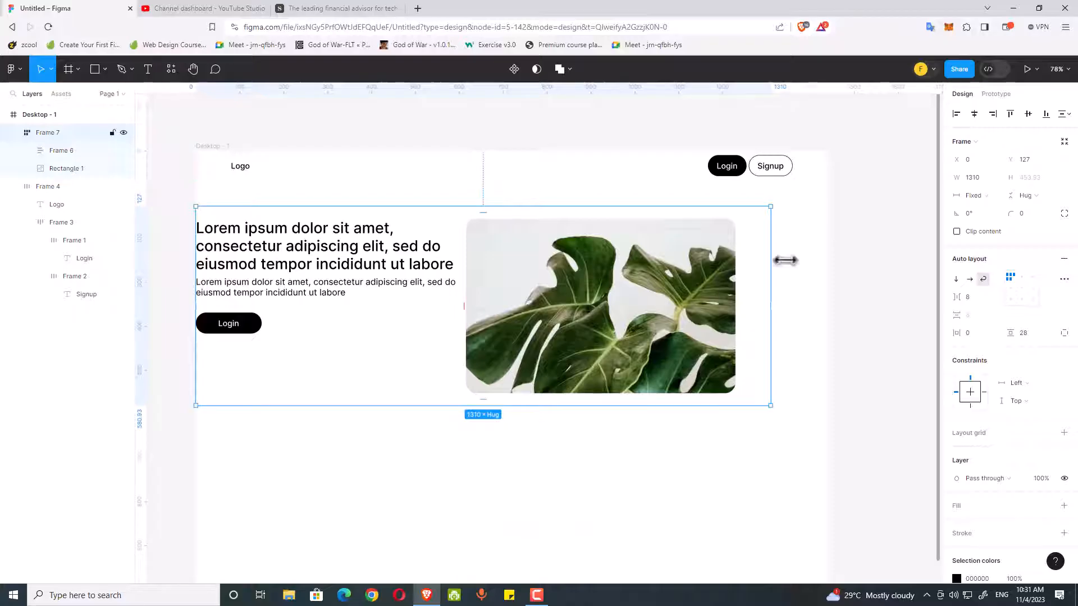
{"action": "left_click_drag", "start_coordinate": [773, 261], "coordinate": [828, 261]}
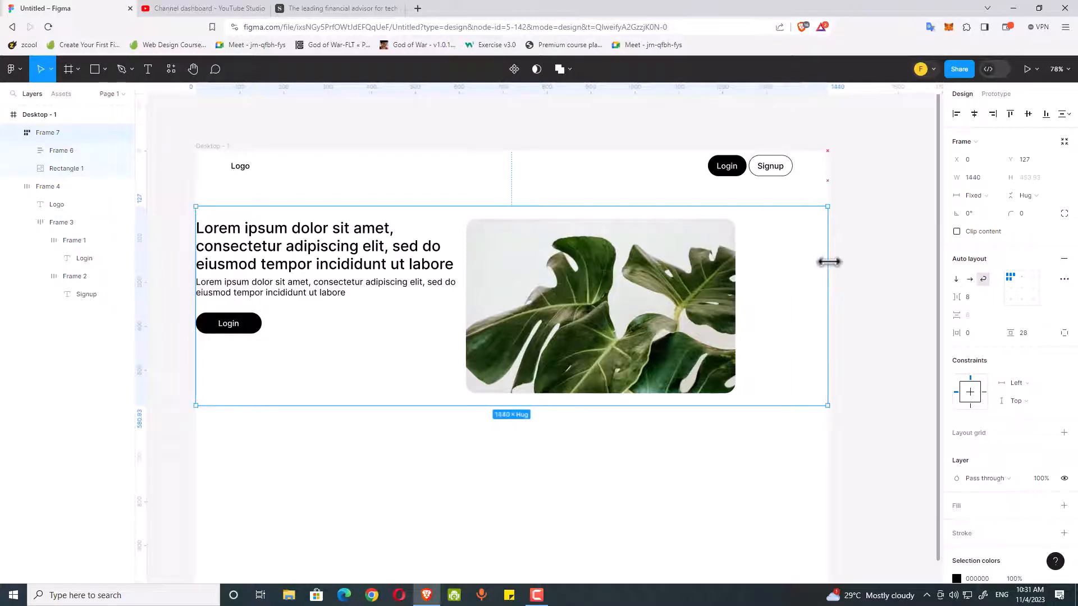
{"action": "left_click", "coordinate": [1023, 291]}
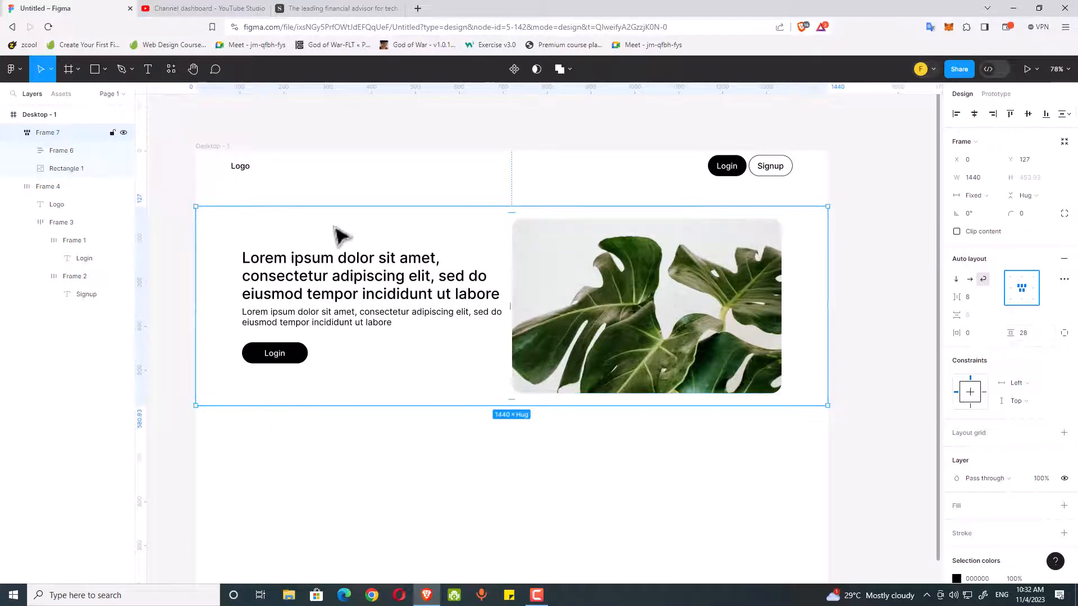
Step: Set the hero frame's horizontal padding to 80
{"action": "left_click", "coordinate": [968, 335]}
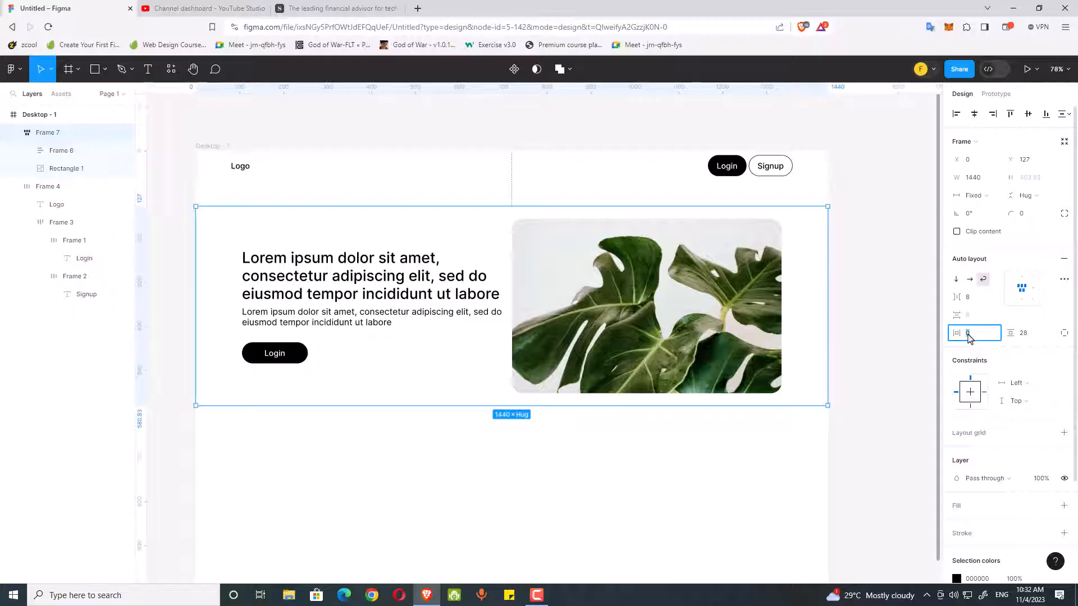
{"action": "type", "text": "80"}
{"action": "key", "text": "Return"}
{"action": "left_click", "coordinate": [636, 449]}
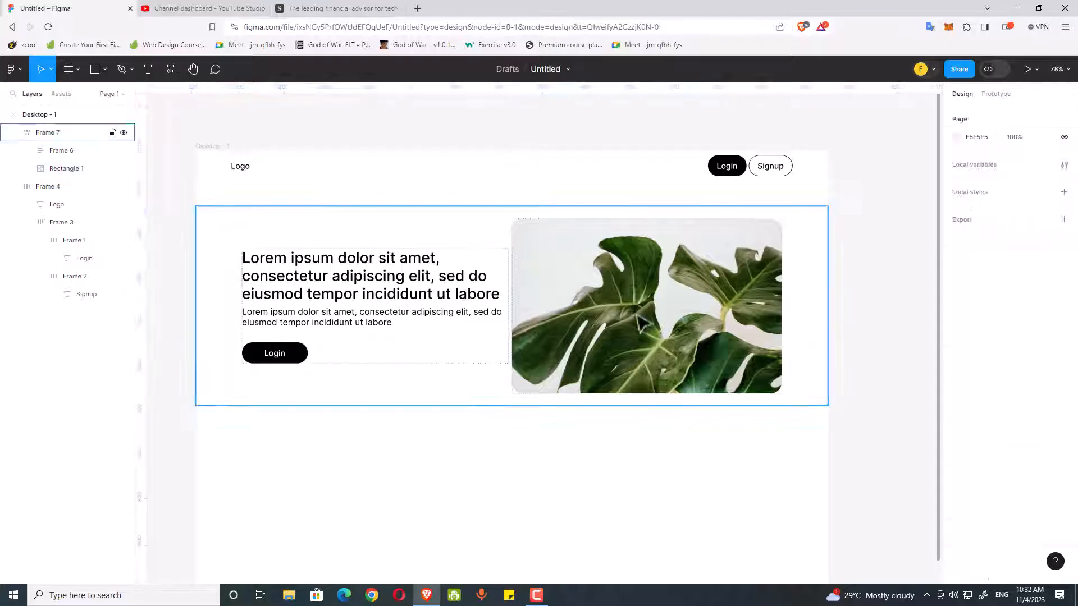
{"action": "left_click", "coordinate": [644, 323]}
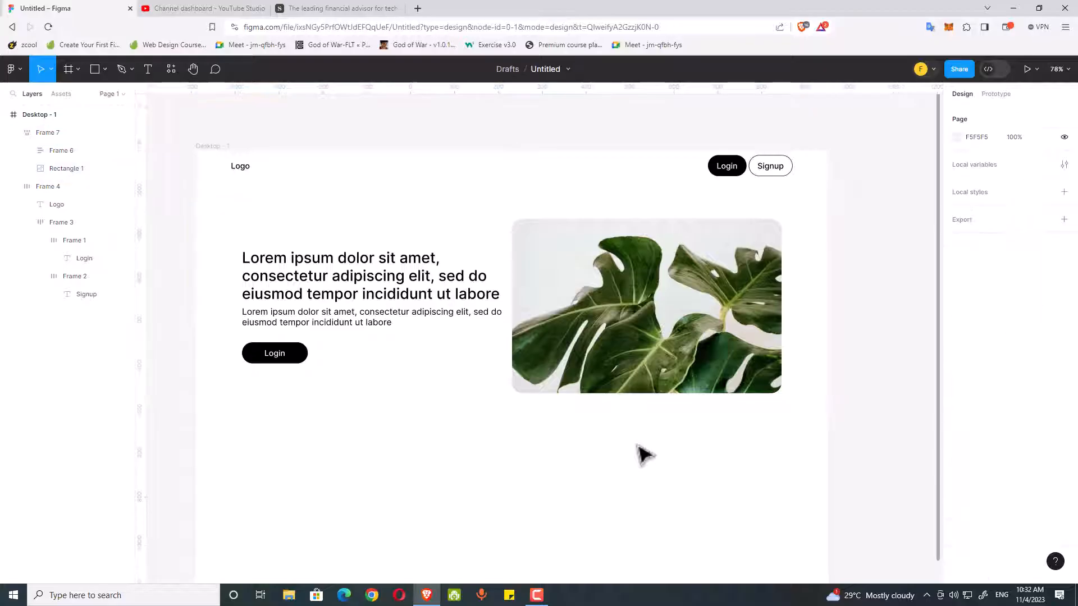
Step: Set the plant image's horizontal resizing to Fill container
{"action": "scroll", "coordinate": [643, 449], "scroll_direction": "down", "scroll_amount": 1}
{"action": "left_click", "coordinate": [660, 438]}
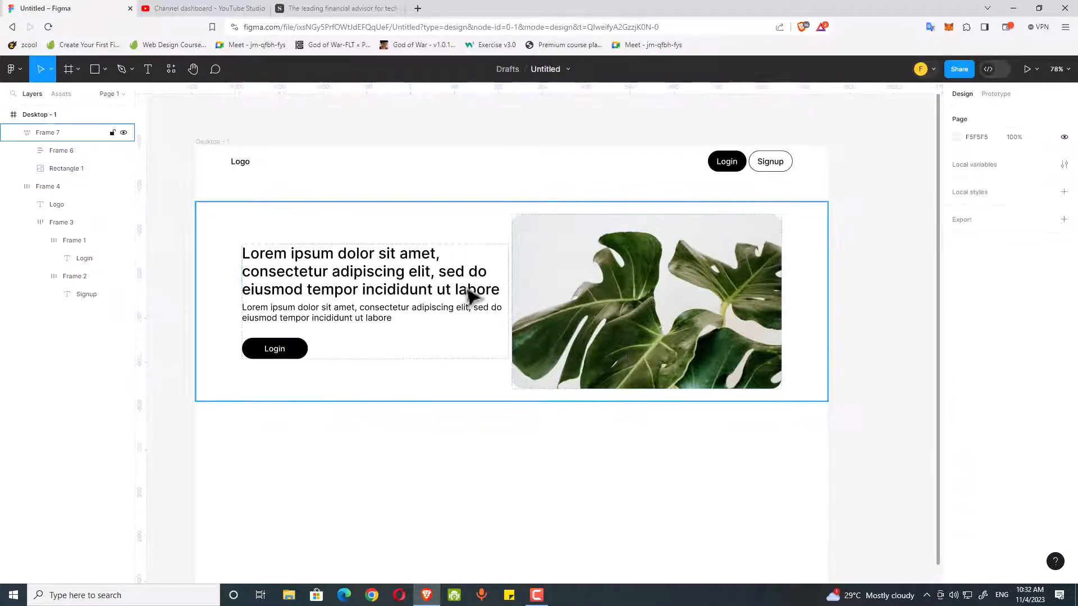
{"action": "double_click", "coordinate": [584, 277]}
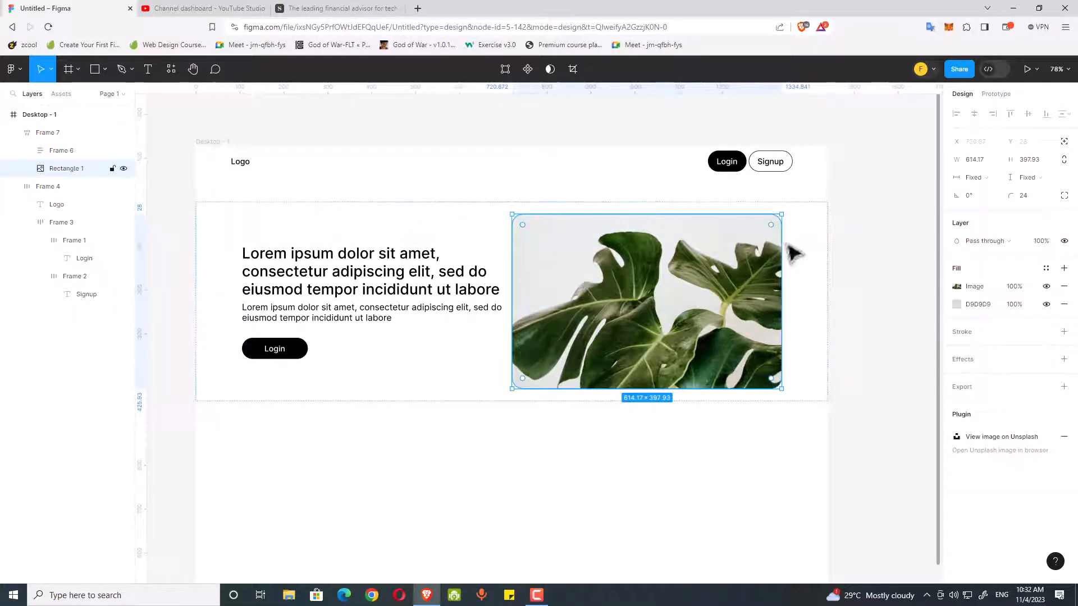
{"action": "left_click", "coordinate": [987, 185]}
{"action": "left_click", "coordinate": [988, 191]}
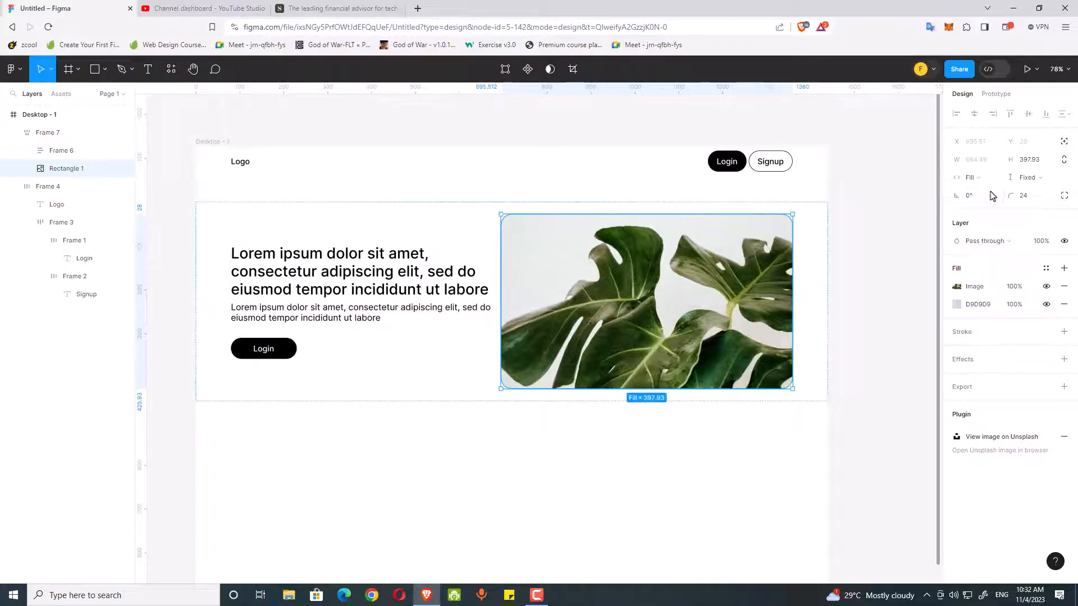
Step: Set the horizontal resizing of the frame holding the texts and Login button to Fill container
{"action": "left_click", "coordinate": [516, 497]}
{"action": "left_click", "coordinate": [428, 293]}
{"action": "double_click", "coordinate": [429, 294]}
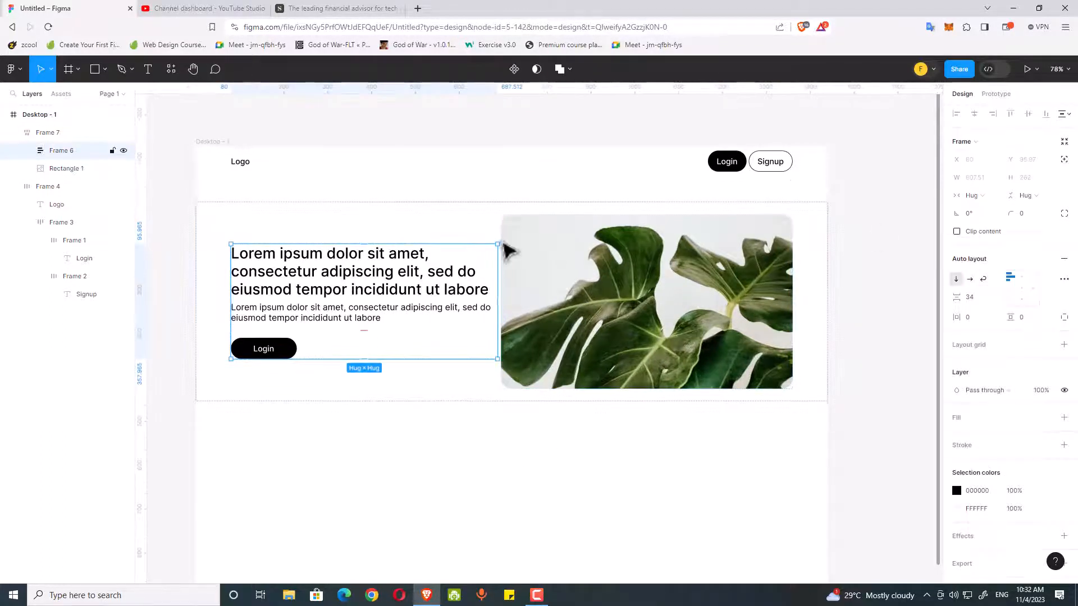
{"action": "left_click", "coordinate": [980, 195]}
{"action": "left_click", "coordinate": [1000, 207]}
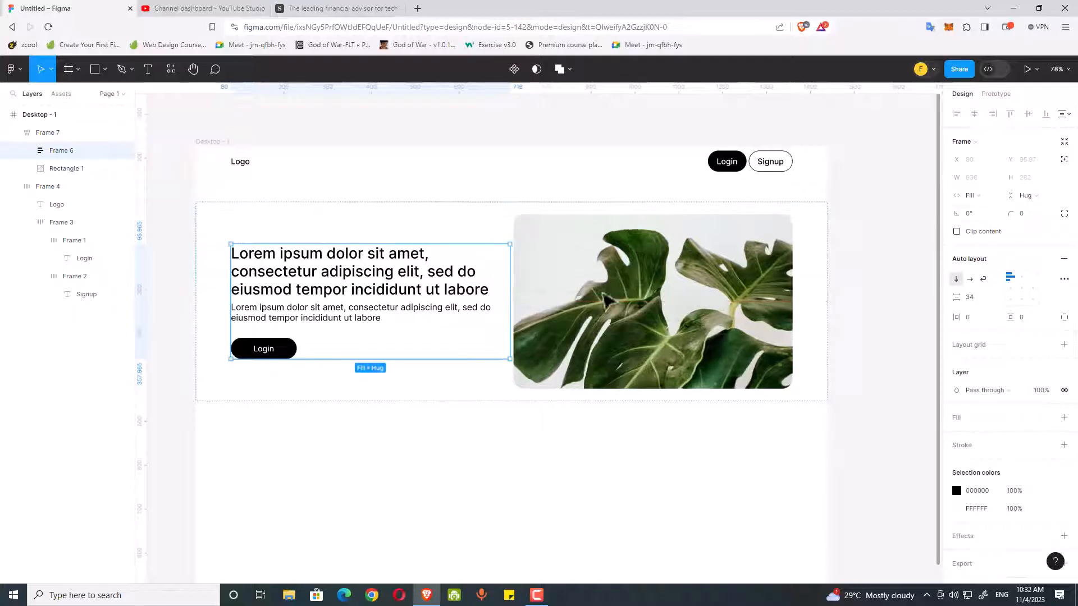
Step: Set the horizontal resizing of both the heading and the smaller text below it to Fill container
{"action": "left_click", "coordinate": [505, 497]}
{"action": "left_click", "coordinate": [455, 363]}
{"action": "double_click", "coordinate": [401, 287]}
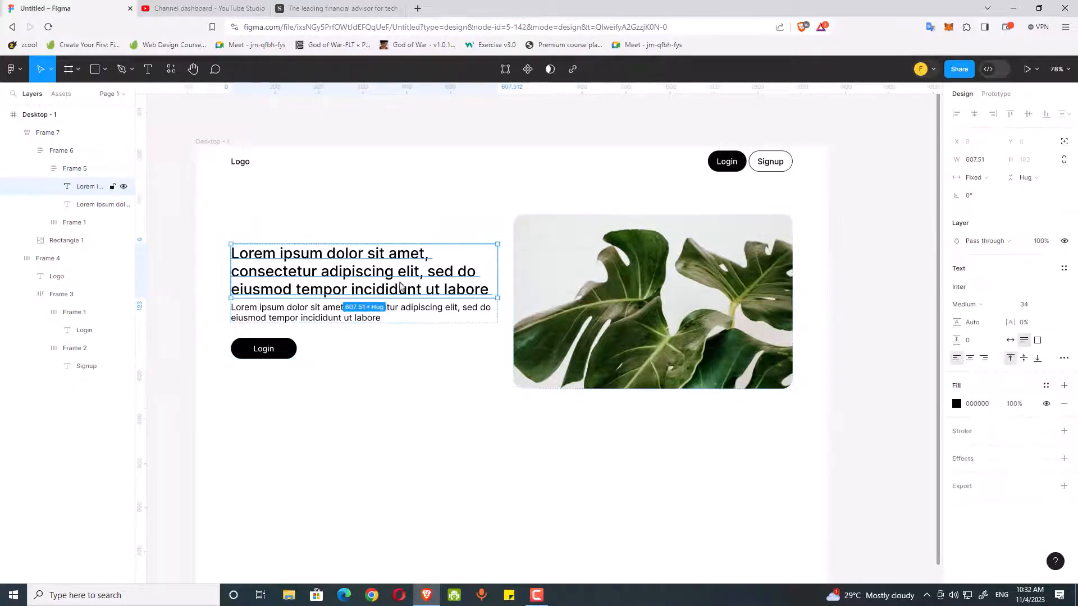
{"action": "left_click", "coordinate": [977, 178]}
{"action": "left_click", "coordinate": [977, 191]}
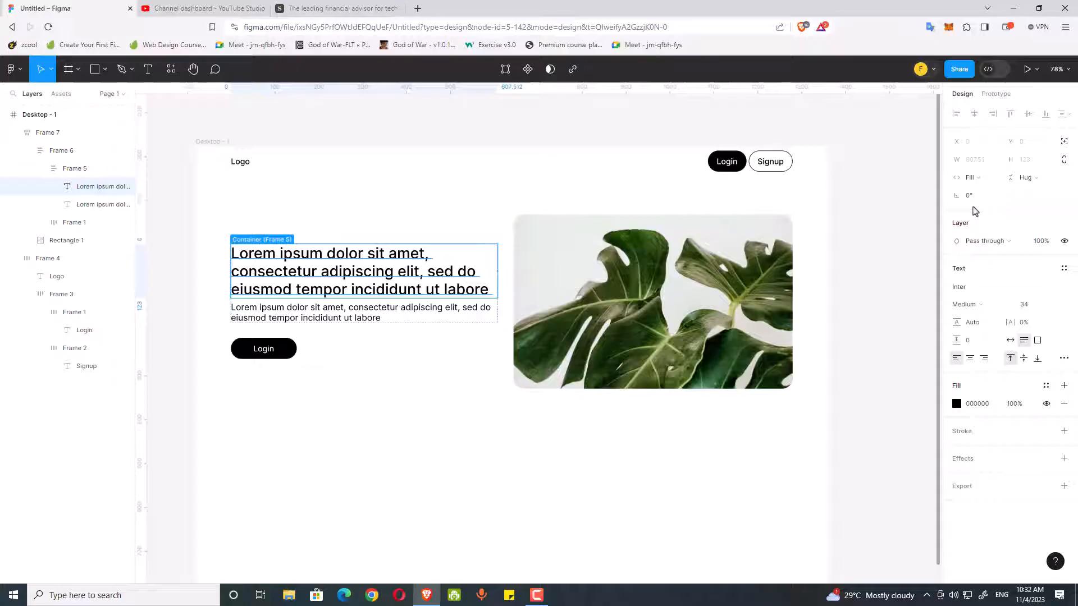
{"action": "left_click", "coordinate": [438, 317]}
{"action": "left_click", "coordinate": [974, 178]}
{"action": "left_click", "coordinate": [980, 205]}
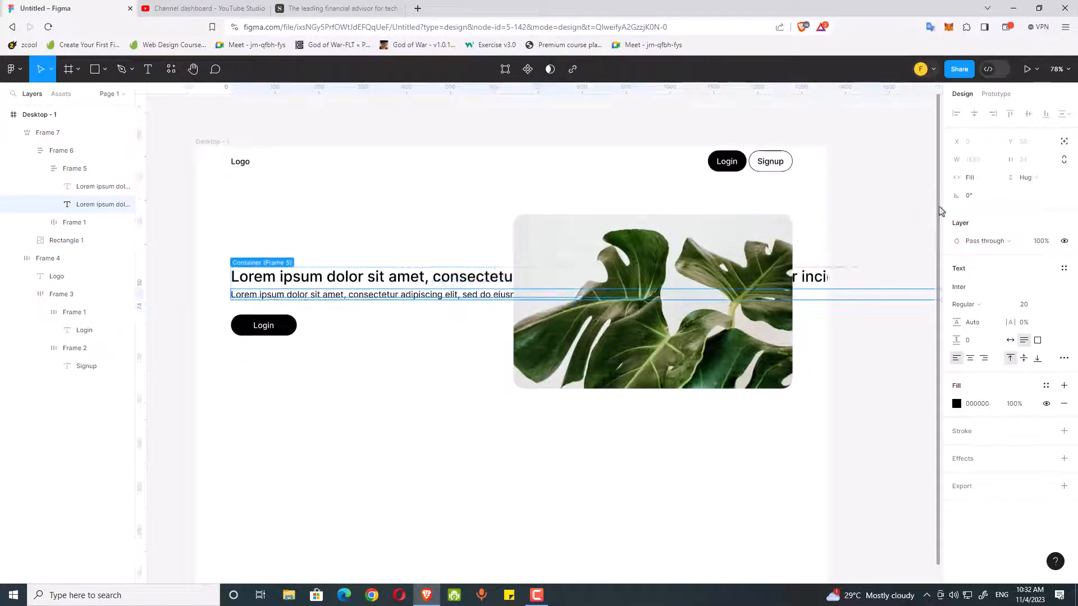
{"action": "left_click", "coordinate": [452, 443]}
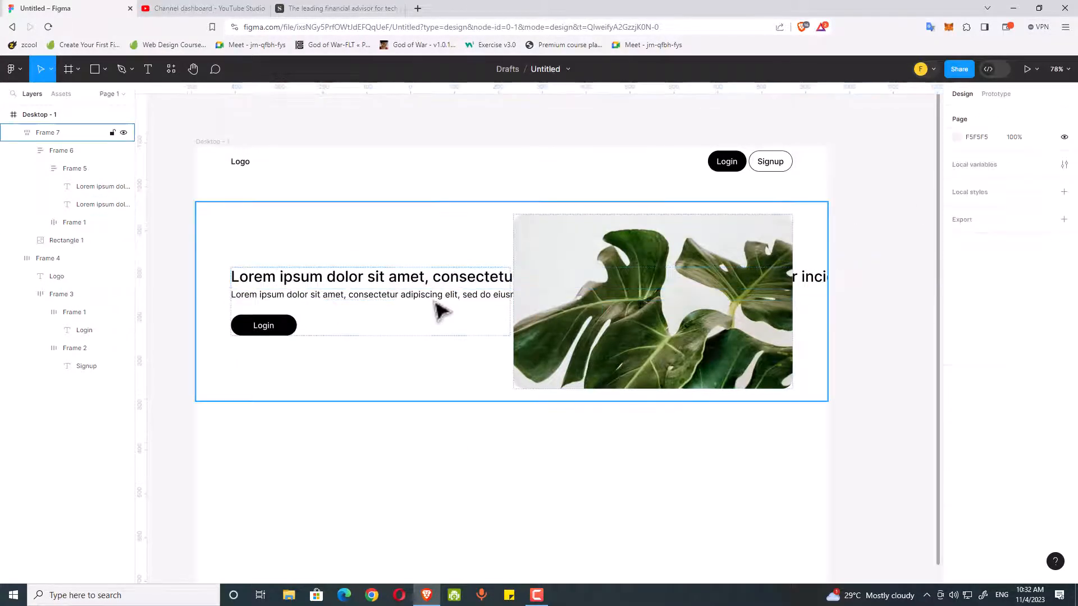
{"action": "double_click", "coordinate": [435, 301]}
{"action": "left_click", "coordinate": [433, 445]}
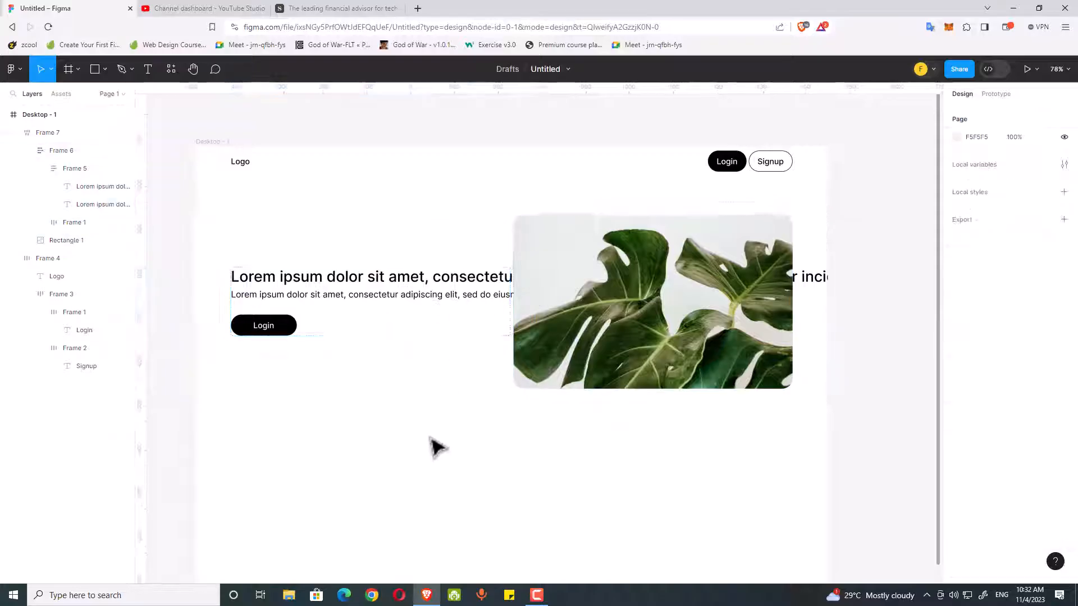
{"action": "left_click", "coordinate": [414, 308]}
{"action": "double_click", "coordinate": [414, 308]}
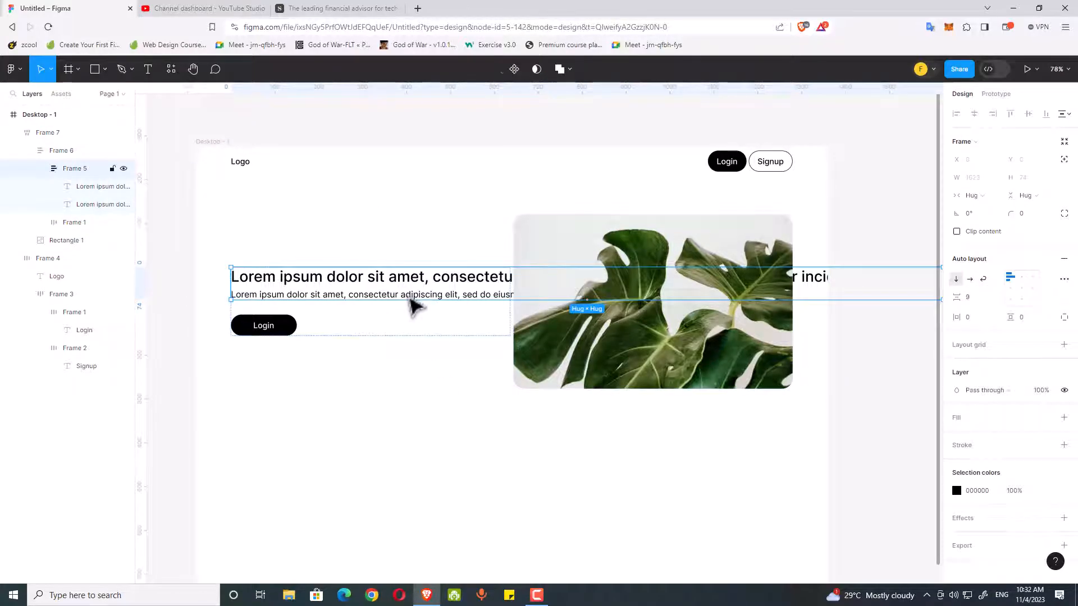
{"action": "double_click", "coordinate": [411, 303]}
{"action": "left_click", "coordinate": [465, 466]}
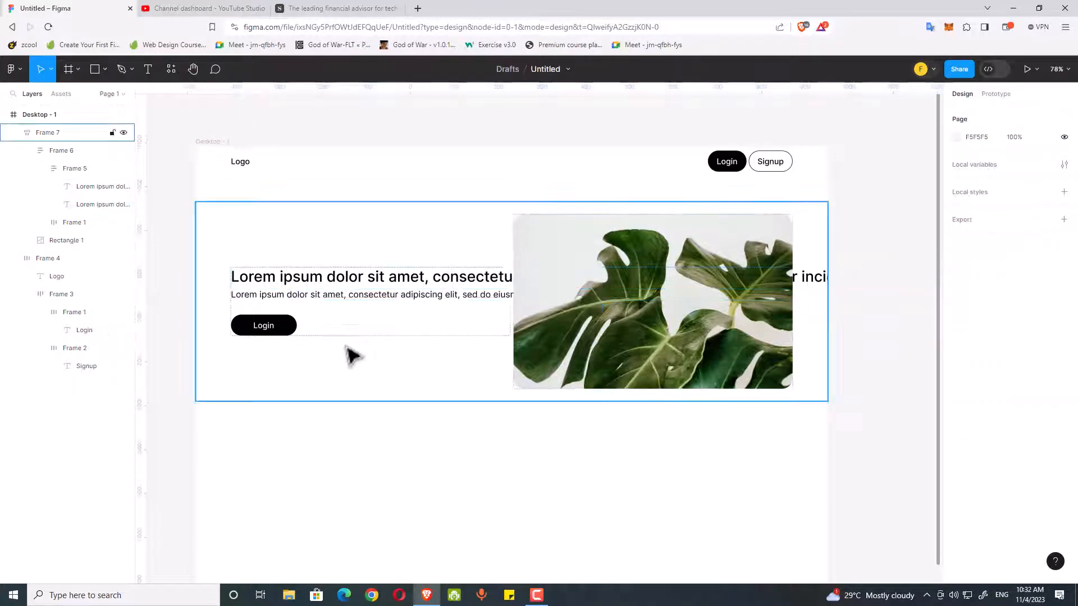
{"action": "left_click", "coordinate": [385, 265]}
{"action": "left_click", "coordinate": [488, 119]}
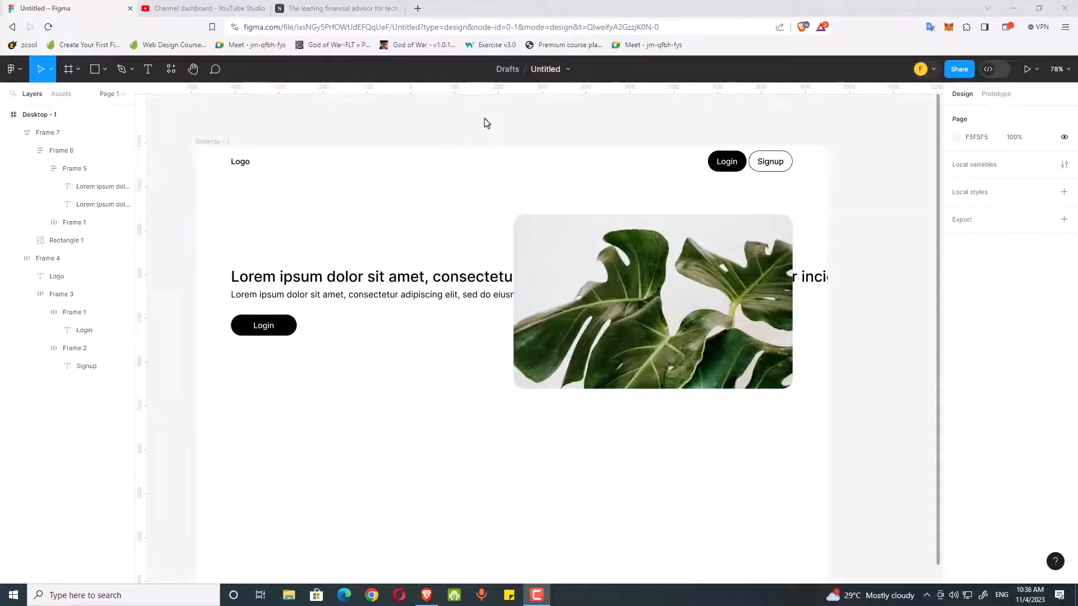
Step: Set the horizontal resizing of the frame grouping the heading and smaller text to Fill container
{"action": "left_click", "coordinate": [392, 281]}
{"action": "left_click", "coordinate": [393, 283]}
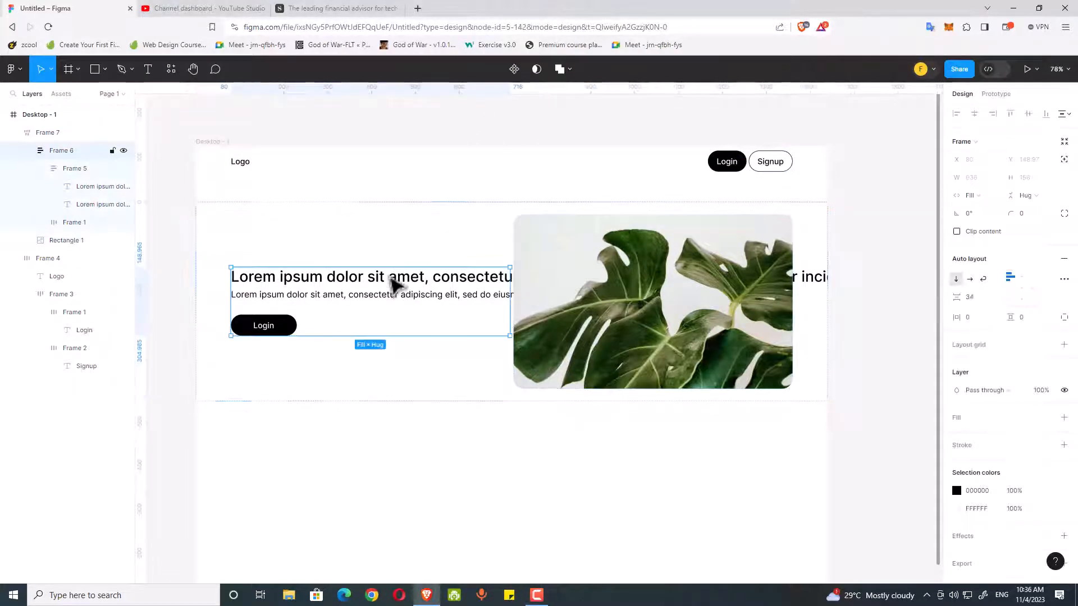
{"action": "left_click", "coordinate": [393, 284]}
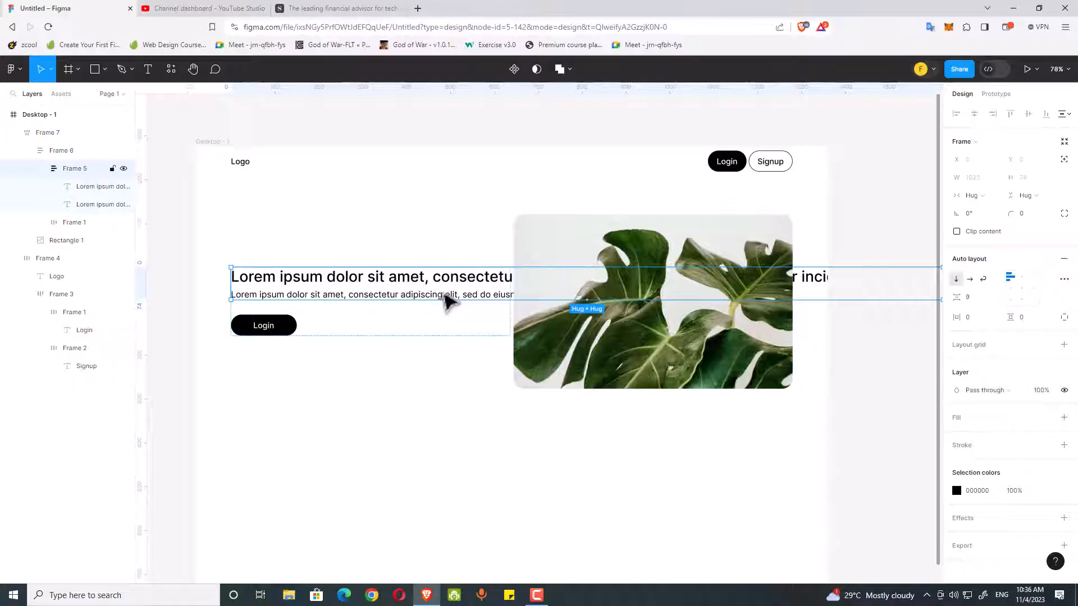
{"action": "left_click", "coordinate": [972, 196]}
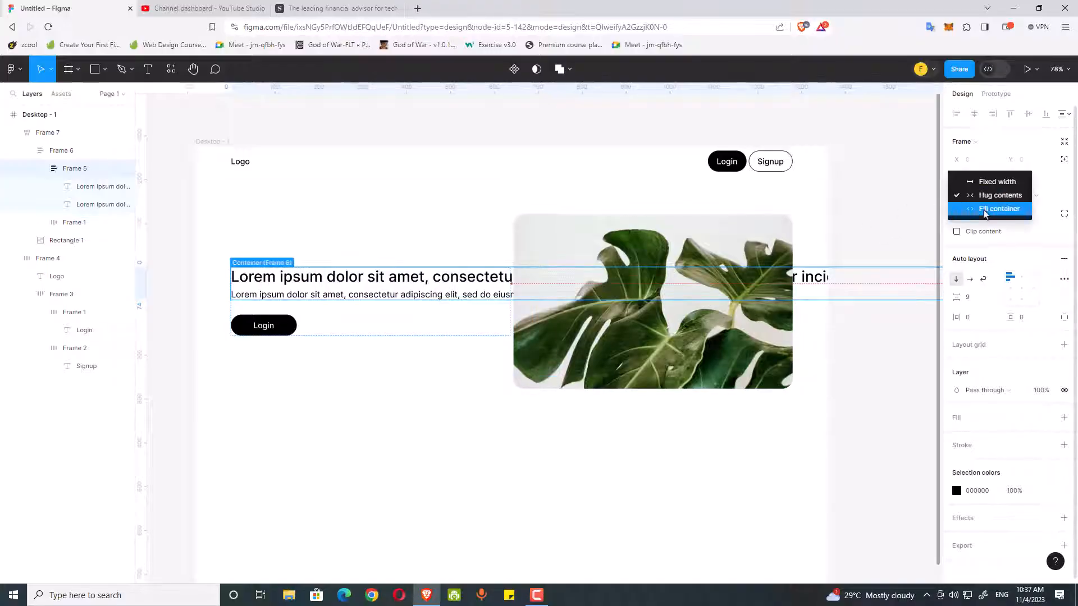
{"action": "left_click", "coordinate": [983, 212]}
{"action": "left_click", "coordinate": [440, 399]}
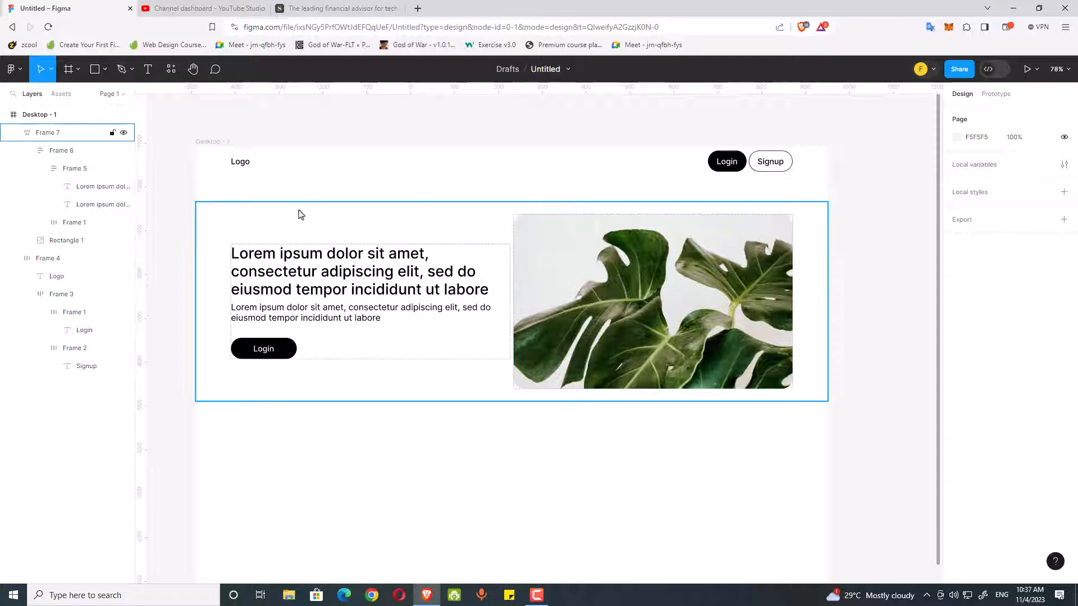
Step: Add a minimum width of 400 to the plant image
{"action": "double_click", "coordinate": [587, 316]}
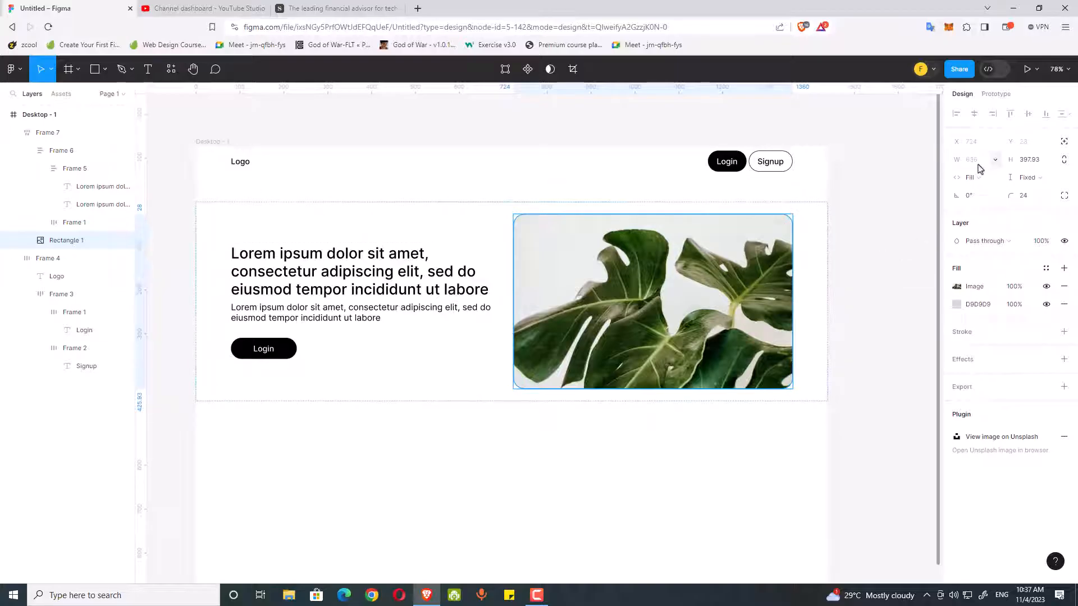
{"action": "left_click", "coordinate": [997, 161]}
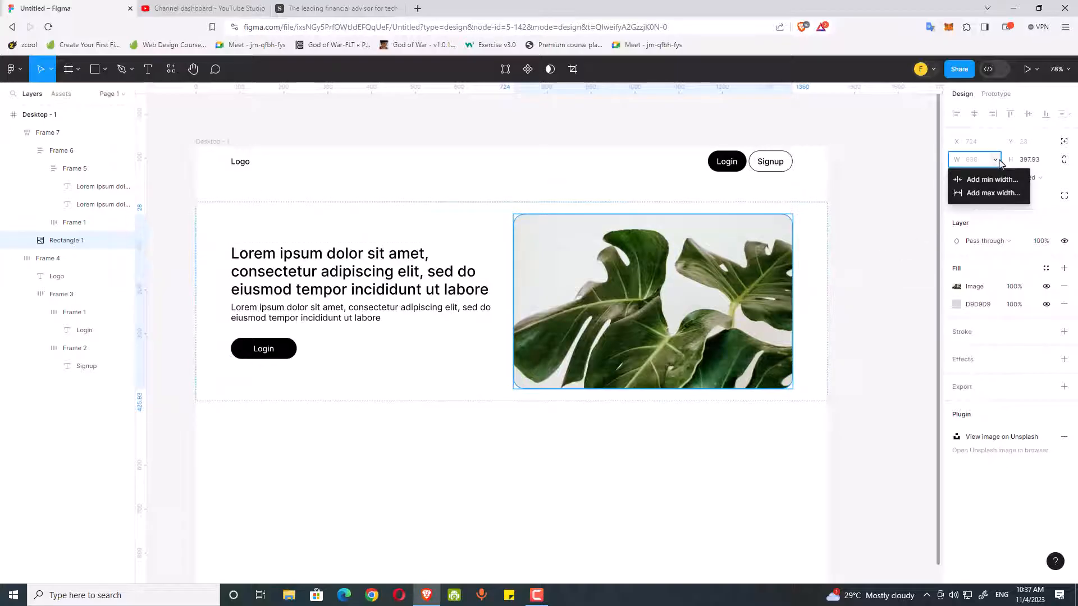
{"action": "left_click", "coordinate": [993, 179]}
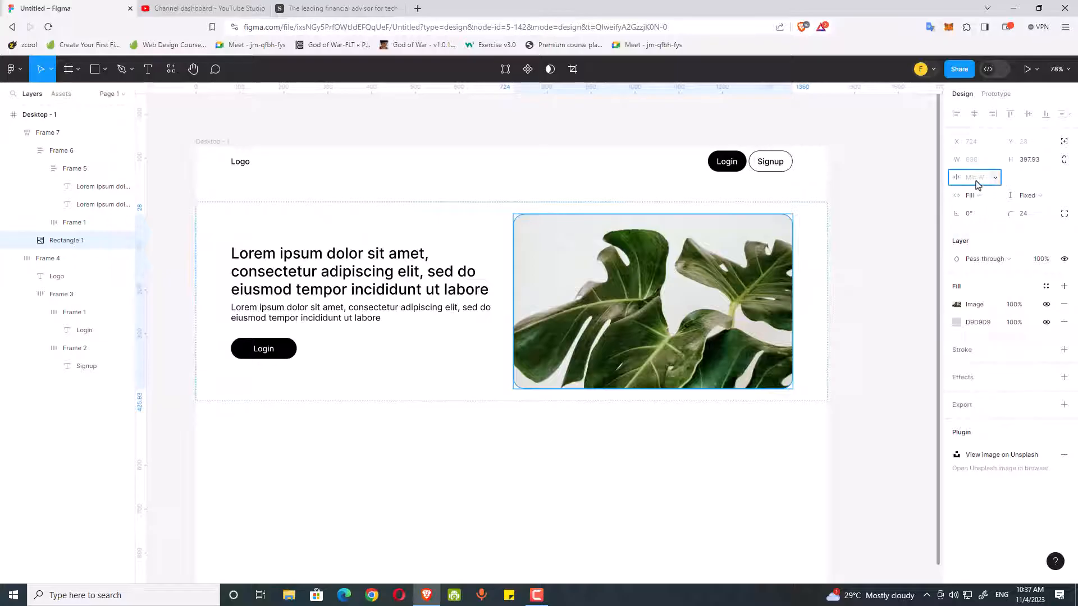
{"action": "type", "text": "400"}
{"action": "key", "text": "Return"}
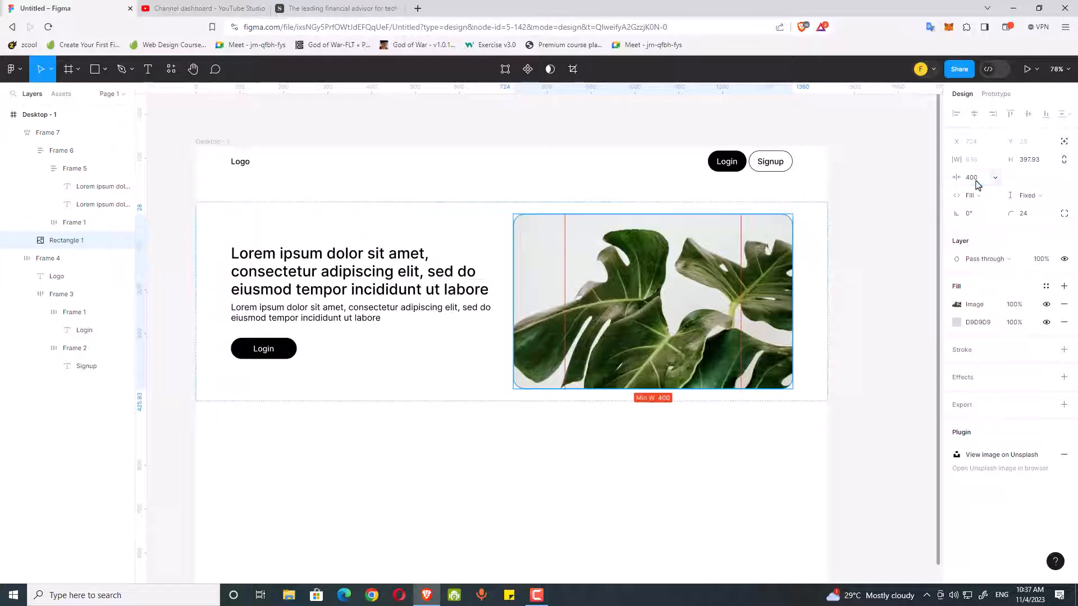
{"action": "left_click", "coordinate": [435, 412]}
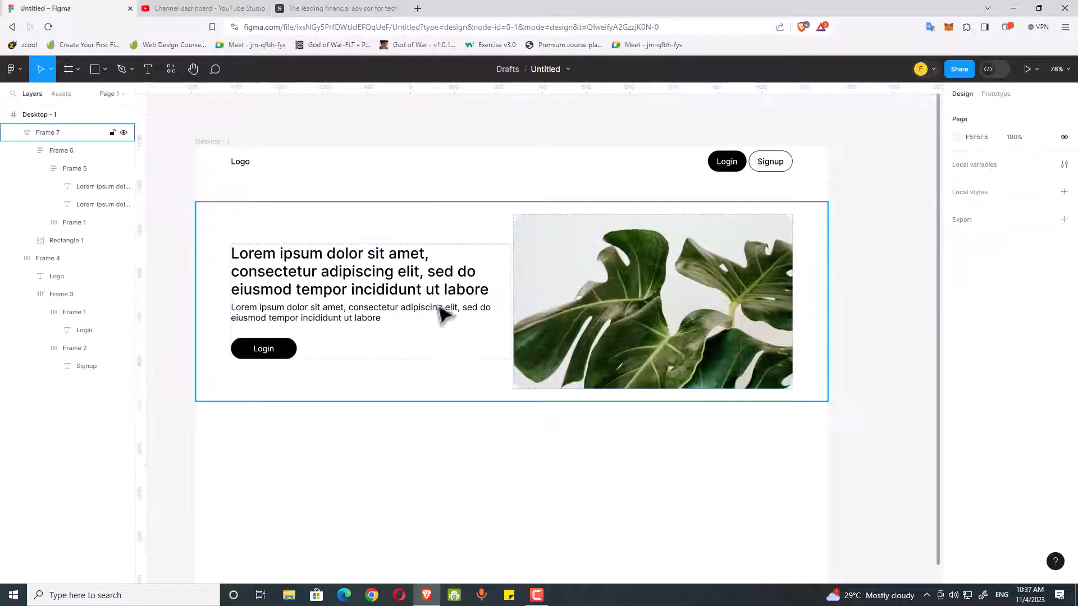
Step: Test the layout by narrowing the Desktop - 1 frame, and undo the resize
{"action": "left_click", "coordinate": [220, 144]}
{"action": "left_click_drag", "start_coordinate": [828, 278], "coordinate": [710, 281]}
{"action": "key", "text": "ctrl+z"}
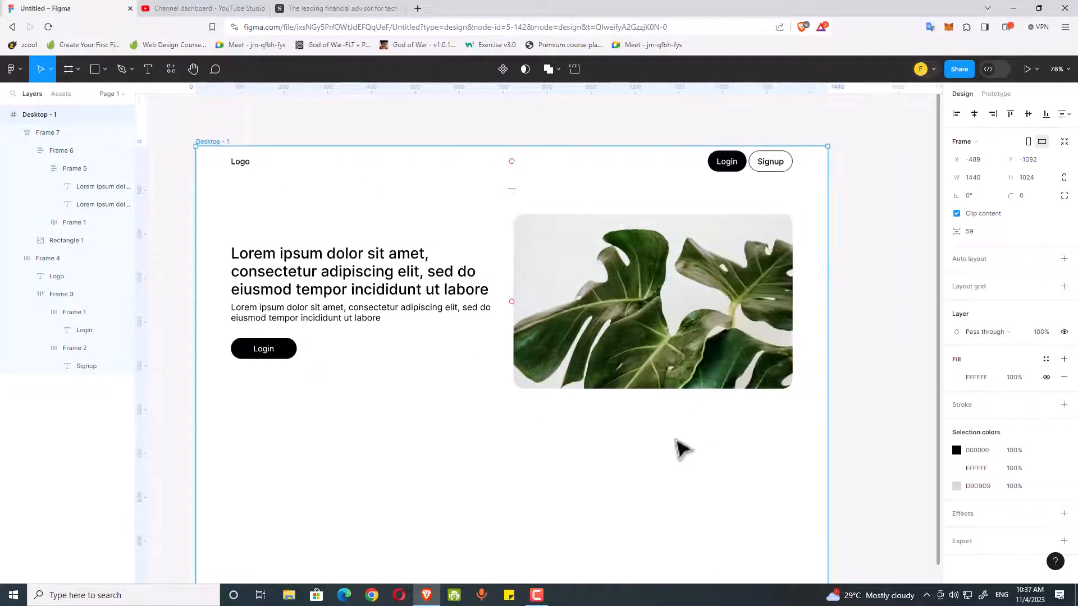
{"action": "left_click", "coordinate": [681, 448]}
Step: Set the hero frame's horizontal constraint to Left and right
{"action": "left_click", "coordinate": [768, 342]}
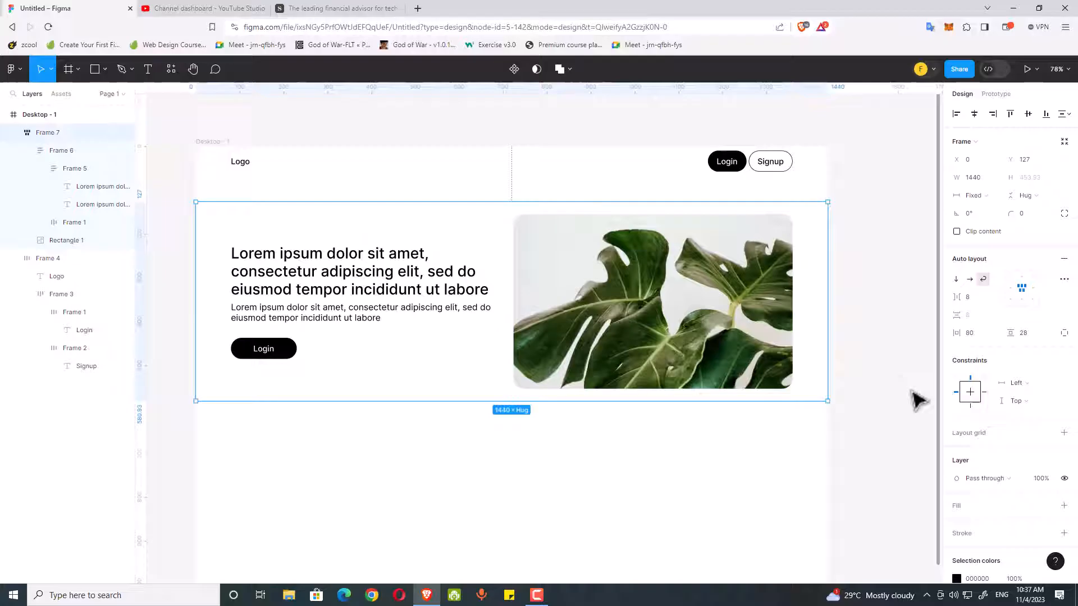
{"action": "left_click", "coordinate": [1031, 387]}
{"action": "left_click", "coordinate": [1027, 409]}
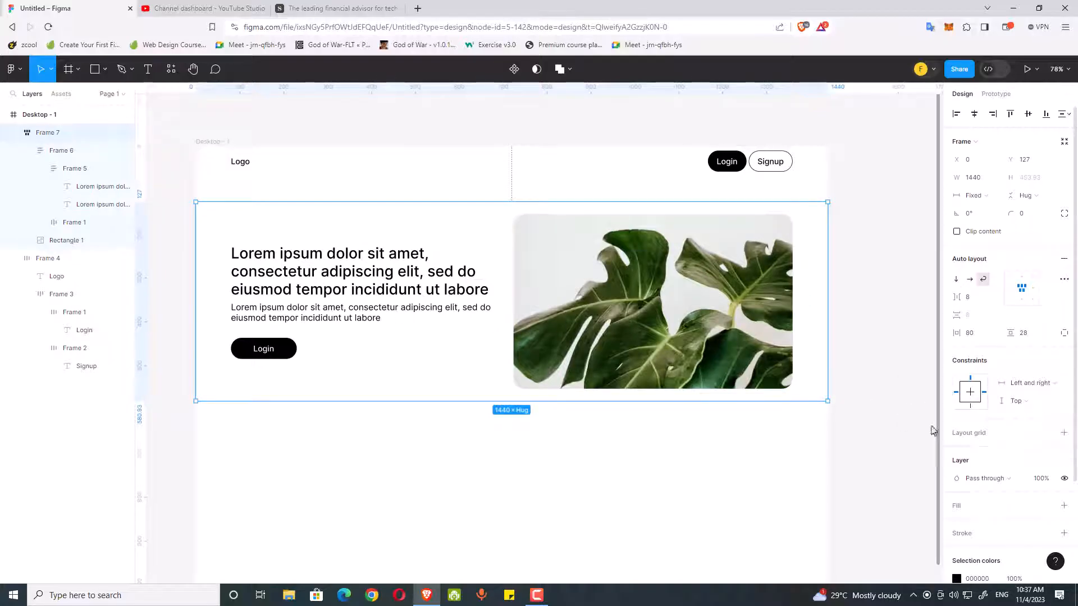
{"action": "left_click", "coordinate": [786, 468]}
Step: Test the hero's responsiveness by making the Desktop - 1 frame much narrower, and undo the resize
{"action": "left_click", "coordinate": [226, 144]}
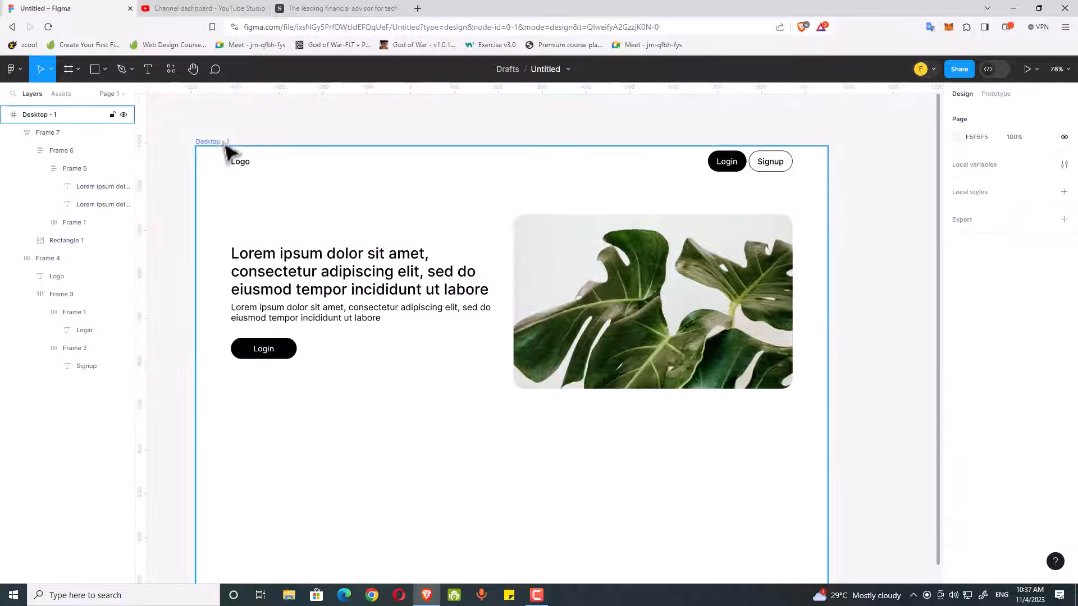
{"action": "left_click_drag", "start_coordinate": [826, 222], "coordinate": [589, 255]}
{"action": "key", "text": "ctrl+z"}
{"action": "left_click", "coordinate": [619, 474]}
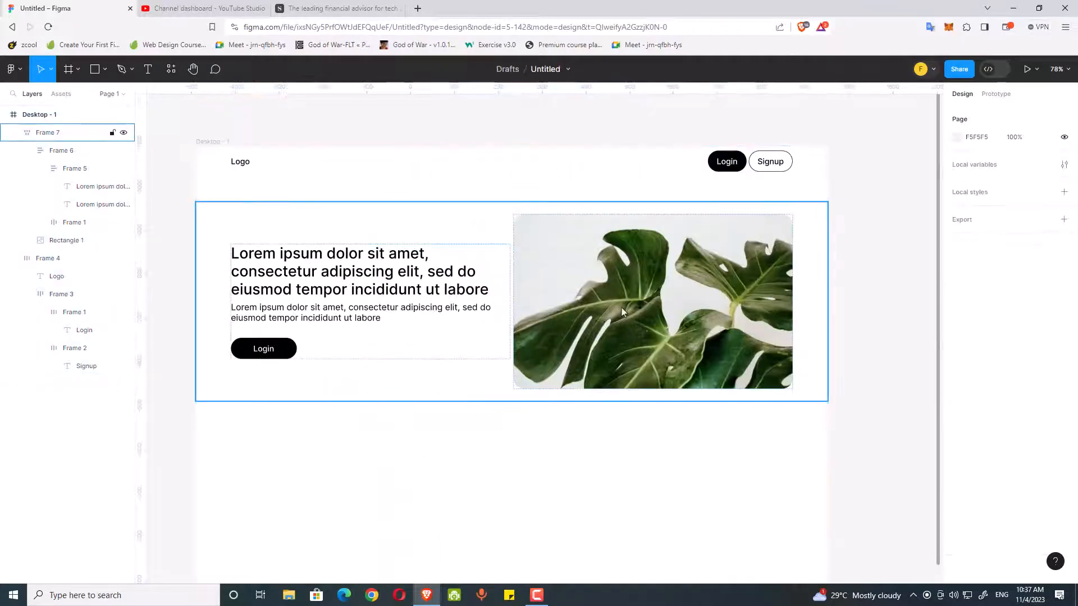
Step: Review the plant image's minimum width options and the hero frame's layout settings
{"action": "double_click", "coordinate": [622, 311]}
{"action": "left_click", "coordinate": [995, 160]}
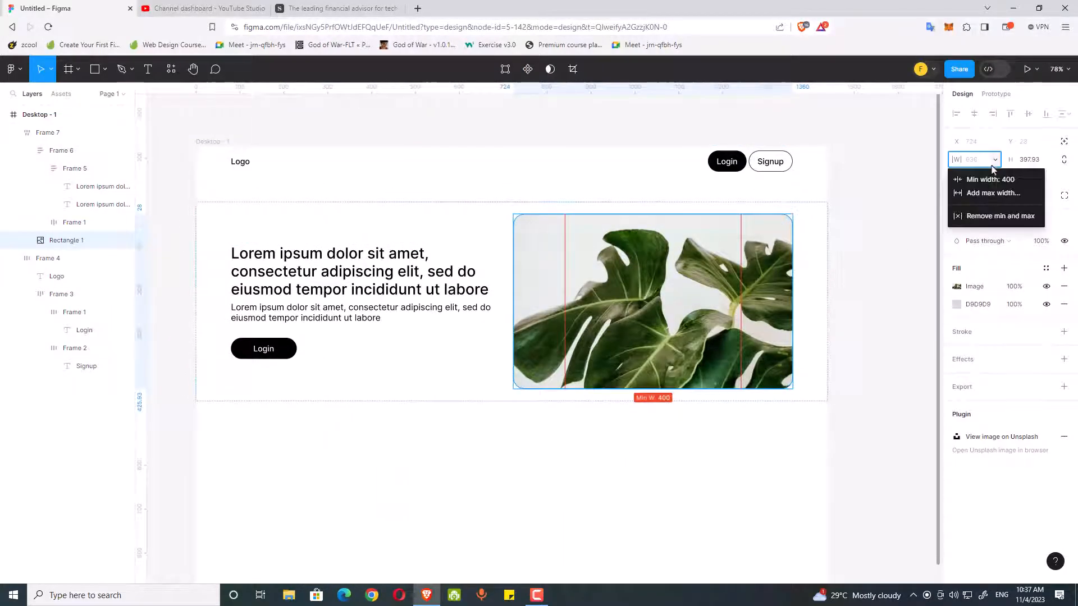
{"action": "key", "text": "Escape"}
{"action": "left_click", "coordinate": [529, 464]}
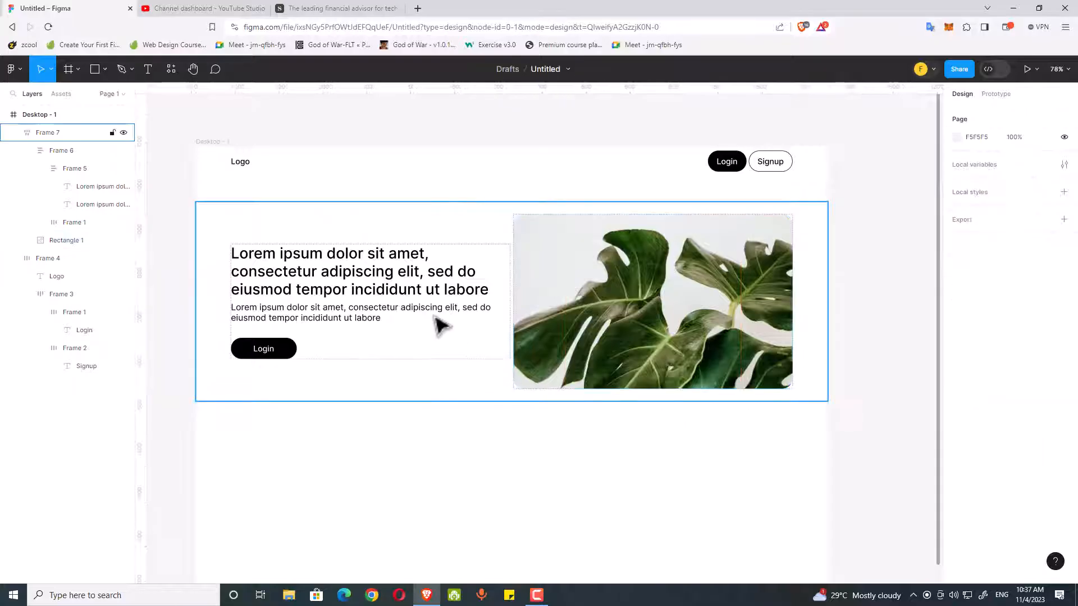
{"action": "left_click", "coordinate": [441, 325]}
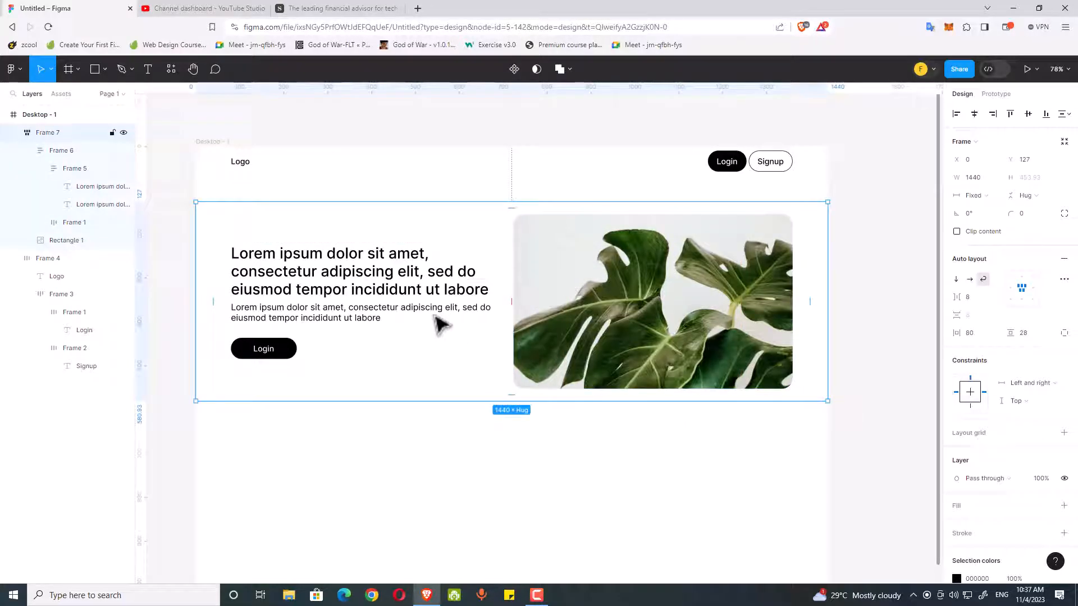
{"action": "left_click", "coordinate": [518, 446]}
{"action": "left_click", "coordinate": [405, 307]}
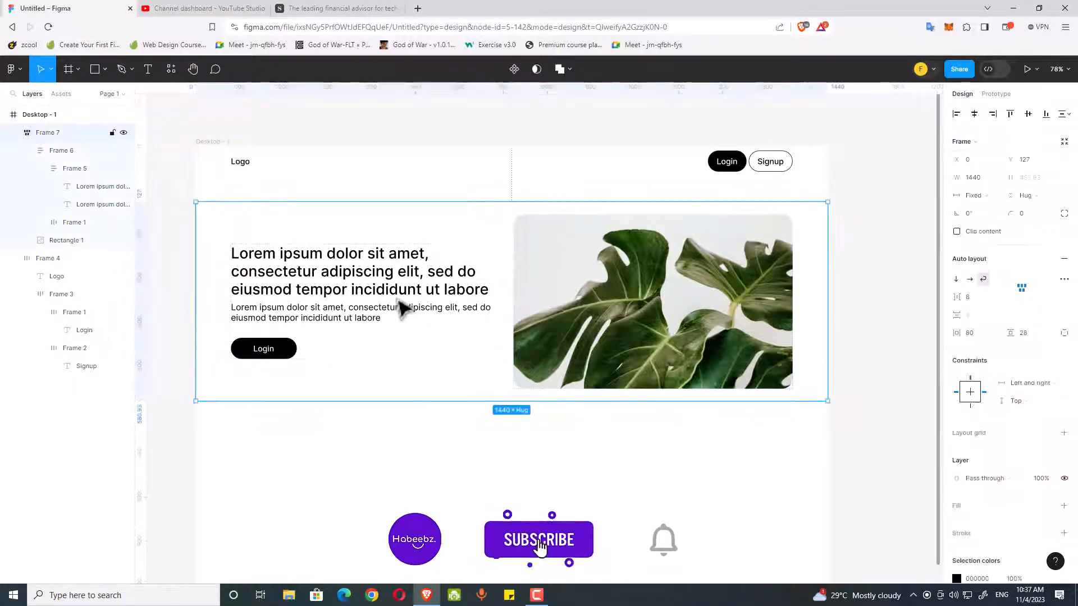
{"action": "left_click", "coordinate": [404, 309]}
{"action": "left_click", "coordinate": [527, 429]}
Step: Add a minimum width of 400 to the frame holding the hero texts and Login button
{"action": "double_click", "coordinate": [629, 333]}
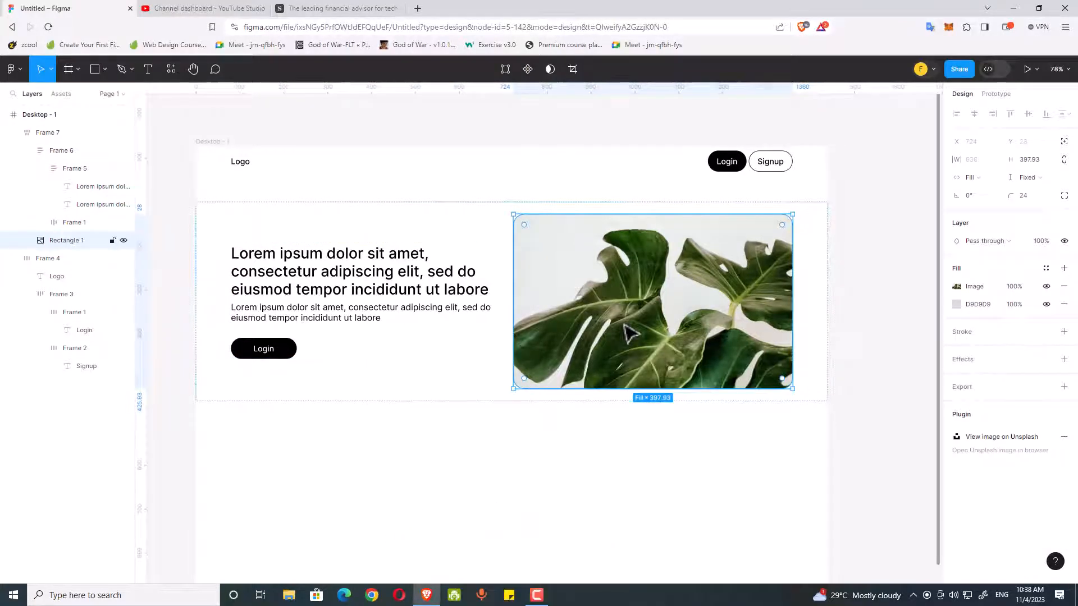
{"action": "left_click", "coordinate": [441, 312]}
{"action": "left_click", "coordinate": [440, 313]}
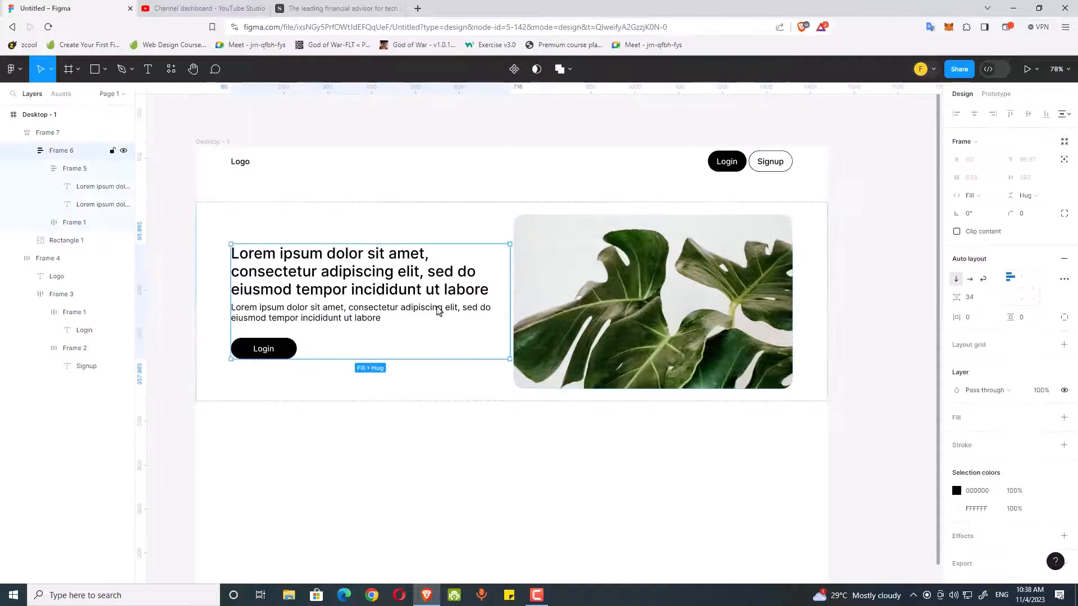
{"action": "left_click", "coordinate": [995, 195]}
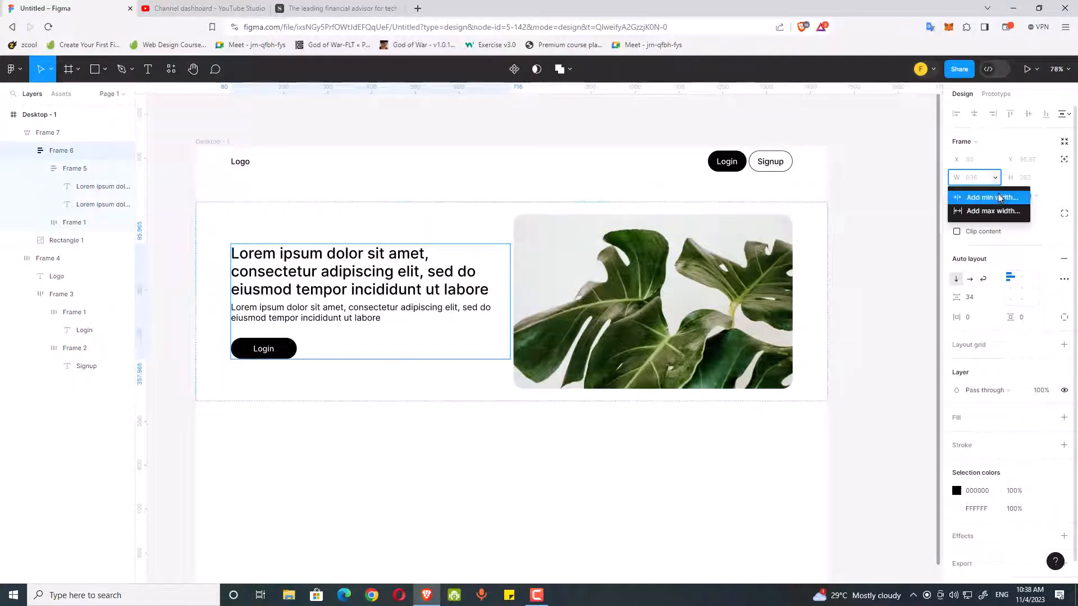
{"action": "left_click", "coordinate": [997, 199]}
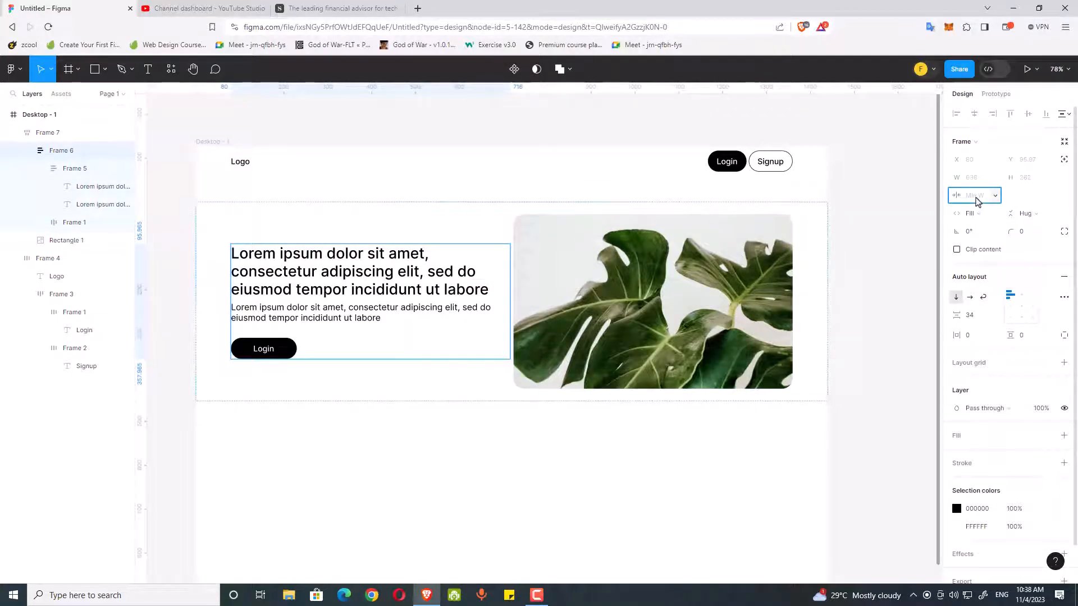
{"action": "key", "text": "Return"}
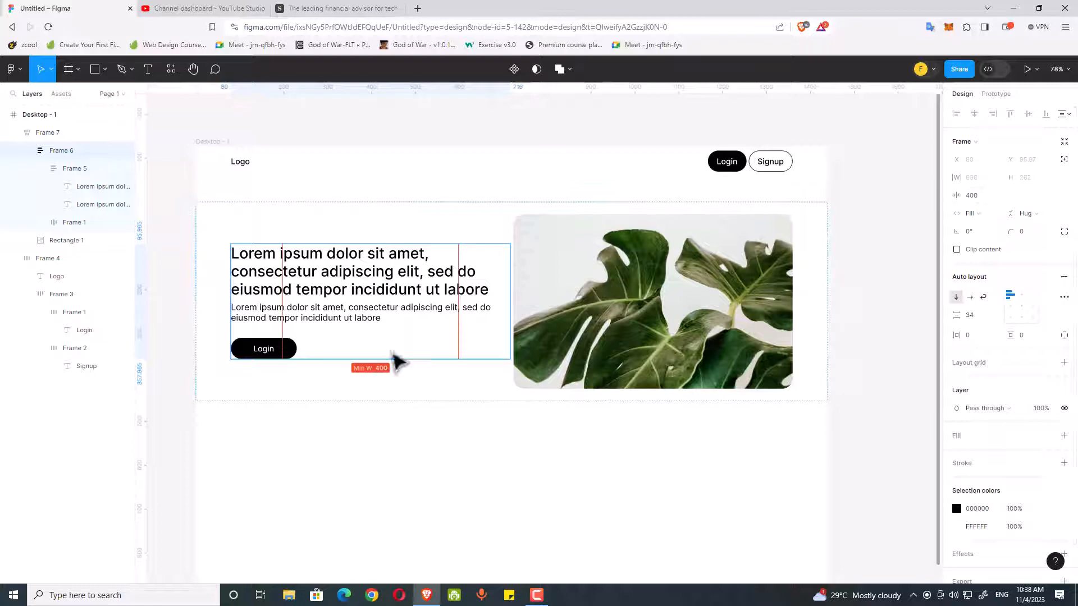
{"action": "left_click", "coordinate": [369, 368]}
Step: Test how the hero content wraps by narrowing the Desktop - 1 frame, and undo the resize
{"action": "left_click", "coordinate": [218, 142]}
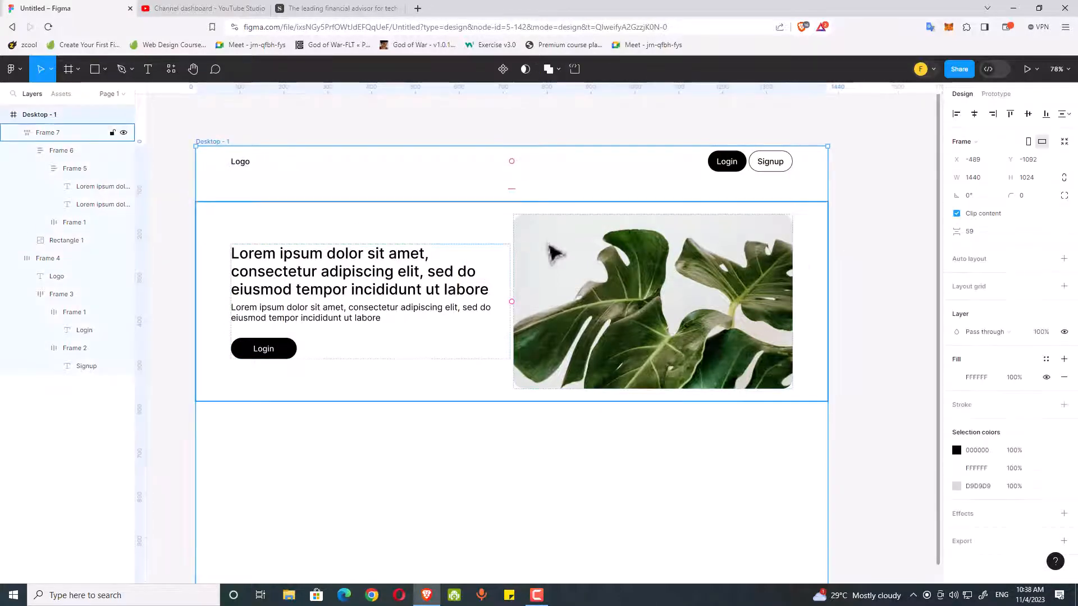
{"action": "left_click_drag", "start_coordinate": [830, 247], "coordinate": [489, 305]}
{"action": "key", "text": "ctrl+z"}
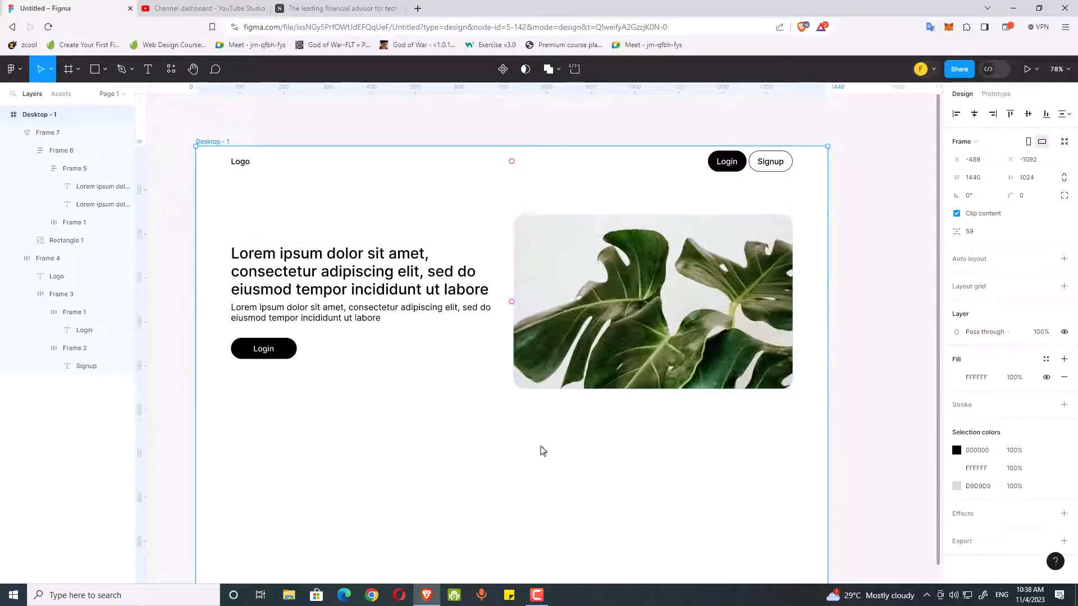
{"action": "left_click", "coordinate": [541, 447]}
Step: Set the horizontal gap between the hero frame's text block and plant image to 24
{"action": "left_click", "coordinate": [442, 288]}
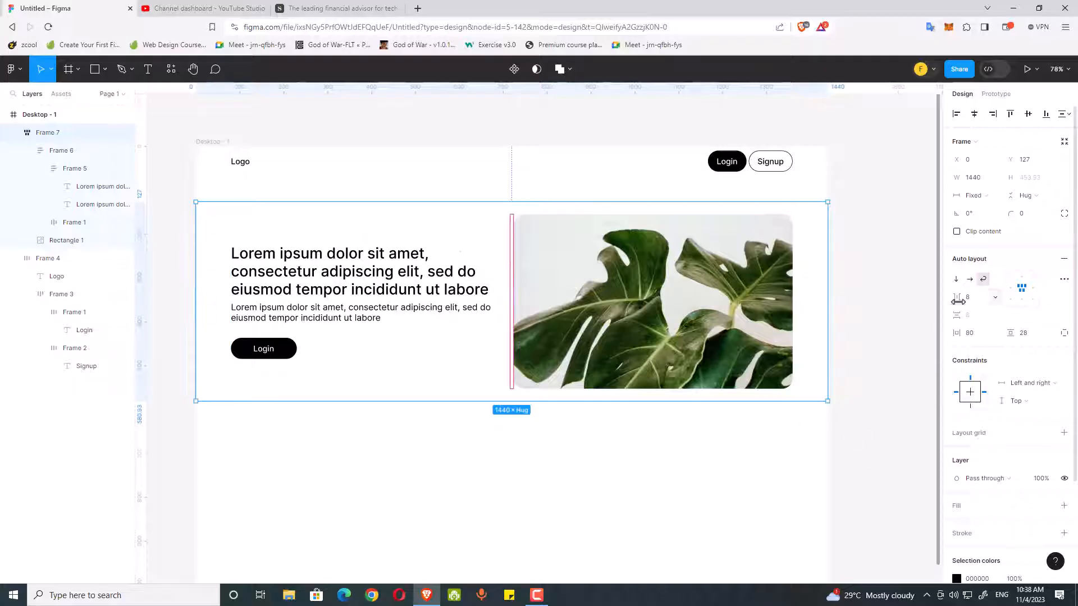
{"action": "left_click_drag", "start_coordinate": [958, 301], "coordinate": [970, 304]}
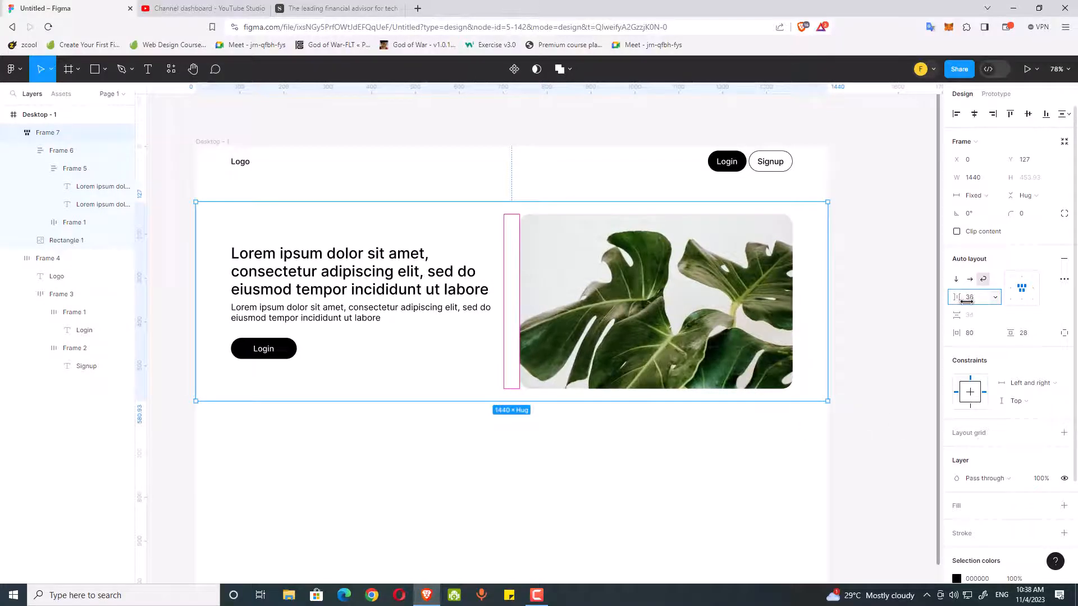
{"action": "left_click", "coordinate": [978, 297]}
{"action": "type", "text": "24"}
{"action": "key", "text": "Return"}
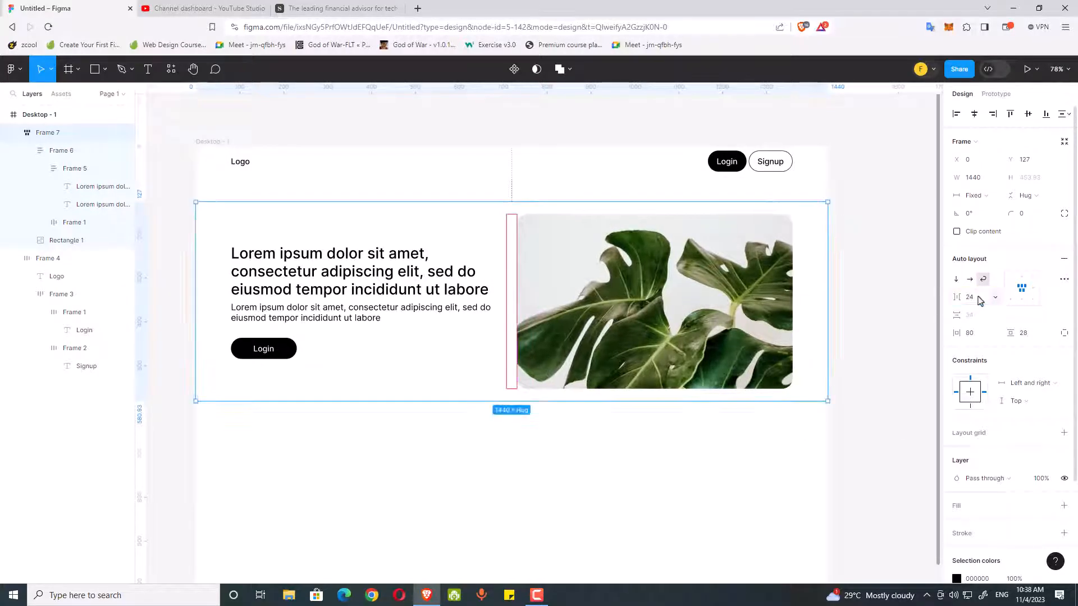
{"action": "left_click", "coordinate": [612, 482]}
Step: Draw a small circle with the Ellipse tool below the hero section, aligned with the left edge of its Login button
{"action": "left_click_drag", "start_coordinate": [564, 461], "coordinate": [600, 488]}
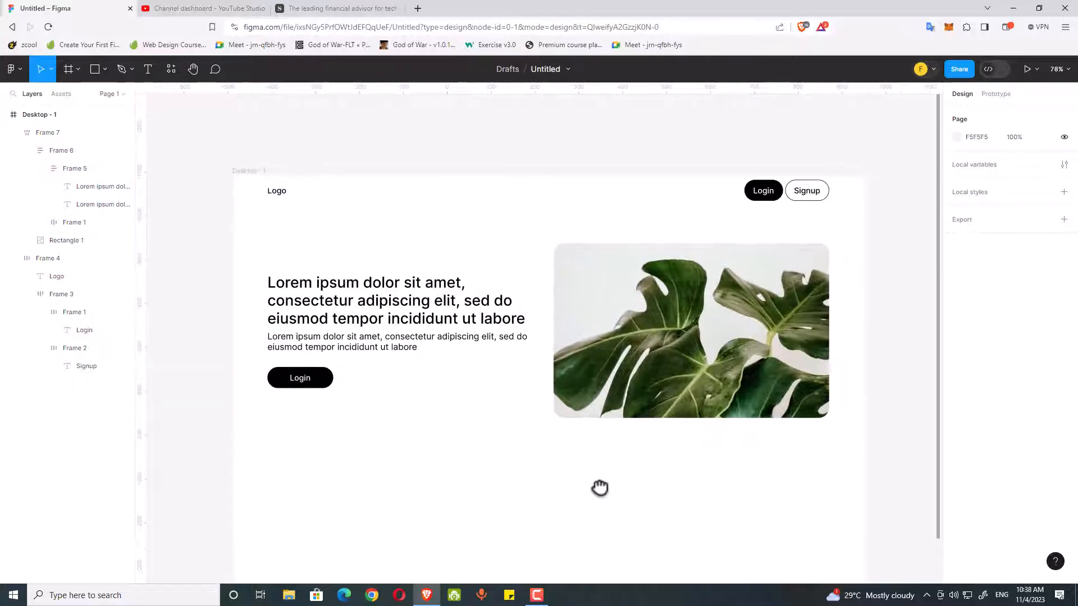
{"action": "mouse_move", "coordinate": [397, 450]}
{"action": "left_mouse_down"}
{"action": "mouse_move", "coordinate": [395, 421]}
{"action": "mouse_move", "coordinate": [383, 447]}
{"action": "left_mouse_up"}
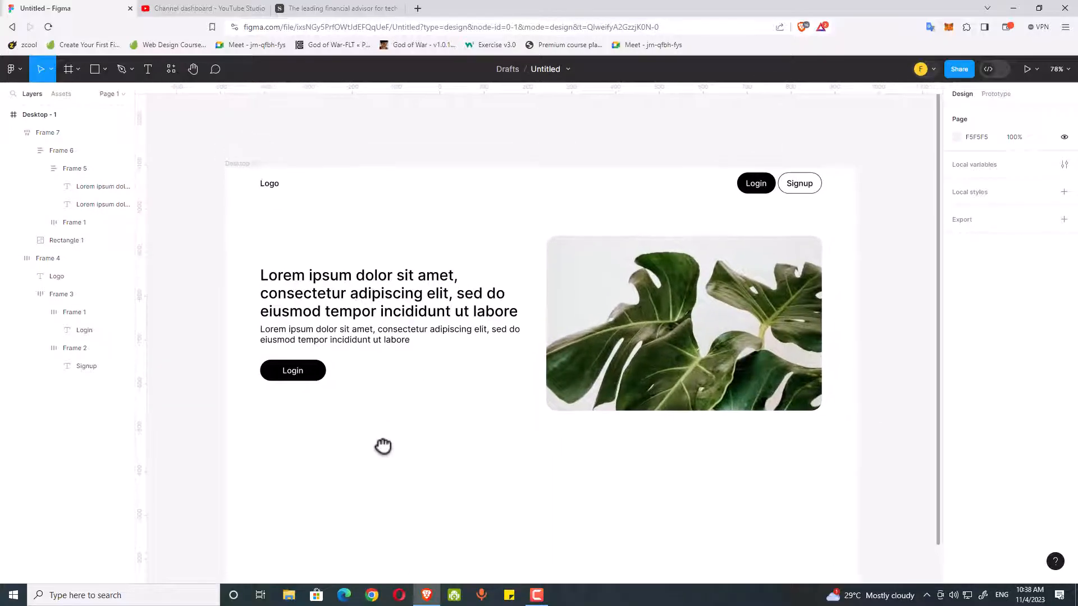
{"action": "left_click", "coordinate": [105, 69]}
{"action": "left_click", "coordinate": [112, 137]}
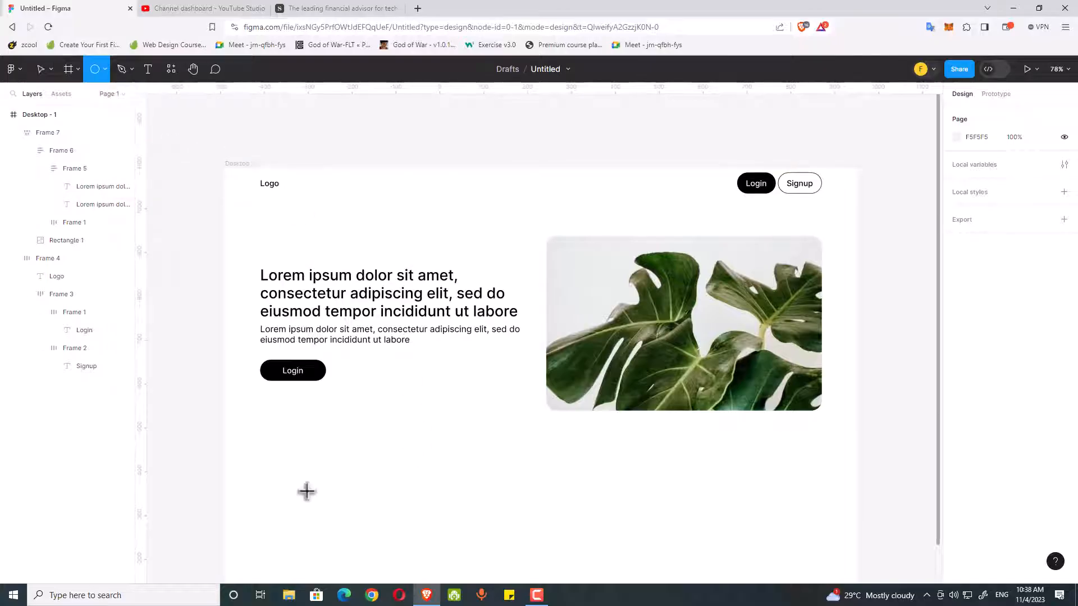
{"action": "mouse_move", "coordinate": [272, 444]}
{"action": "left_mouse_down"}
{"action": "mouse_move", "coordinate": [312, 482]}
{"action": "mouse_move", "coordinate": [271, 478]}
{"action": "mouse_move", "coordinate": [288, 478]}
{"action": "left_mouse_up"}
{"action": "left_click", "coordinate": [348, 494]}
Step: Duplicate the hero's heading and smaller text frame to the right of the grey circle, and select the copied heading
{"action": "scroll", "coordinate": [373, 457], "scroll_direction": "down", "scroll_amount": 1}
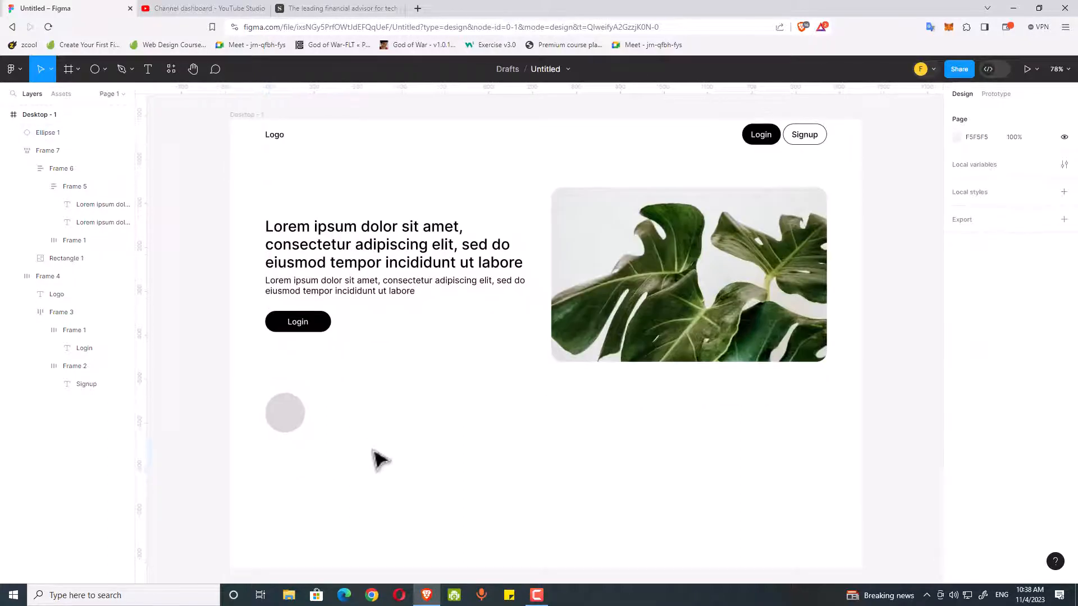
{"action": "left_click", "coordinate": [357, 276]}
{"action": "double_click", "coordinate": [356, 274]}
{"action": "double_click", "coordinate": [355, 271]}
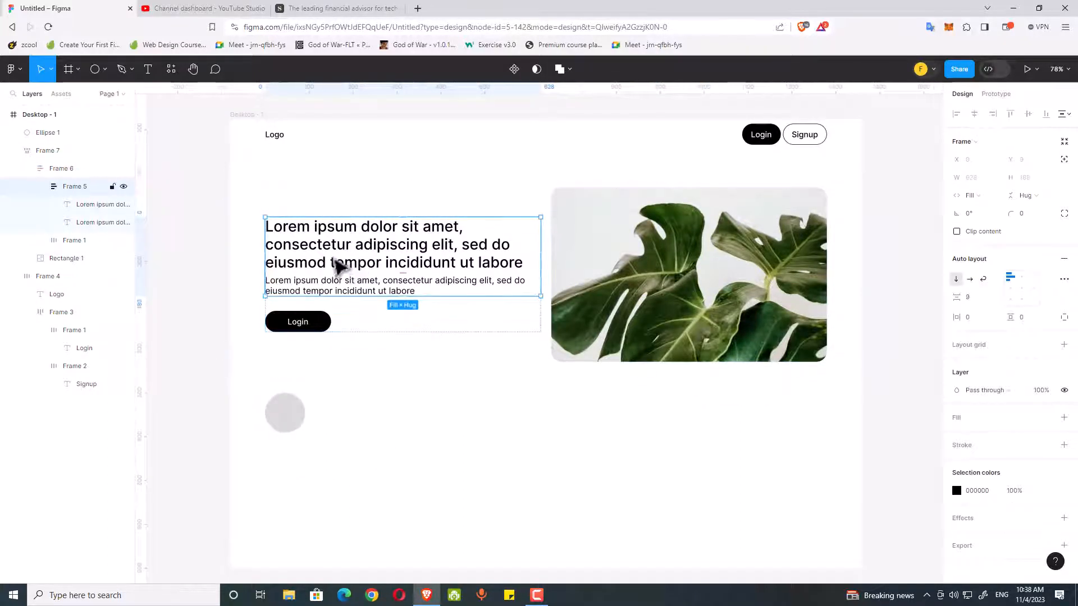
{"action": "left_click_drag", "start_coordinate": [369, 315], "coordinate": [383, 439]}
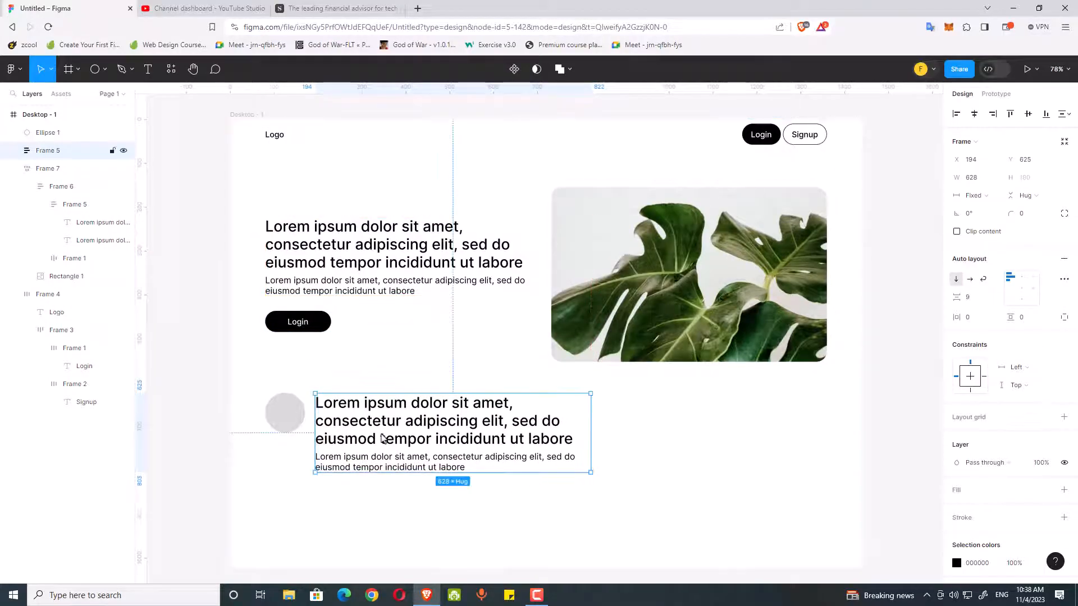
{"action": "double_click", "coordinate": [508, 444]}
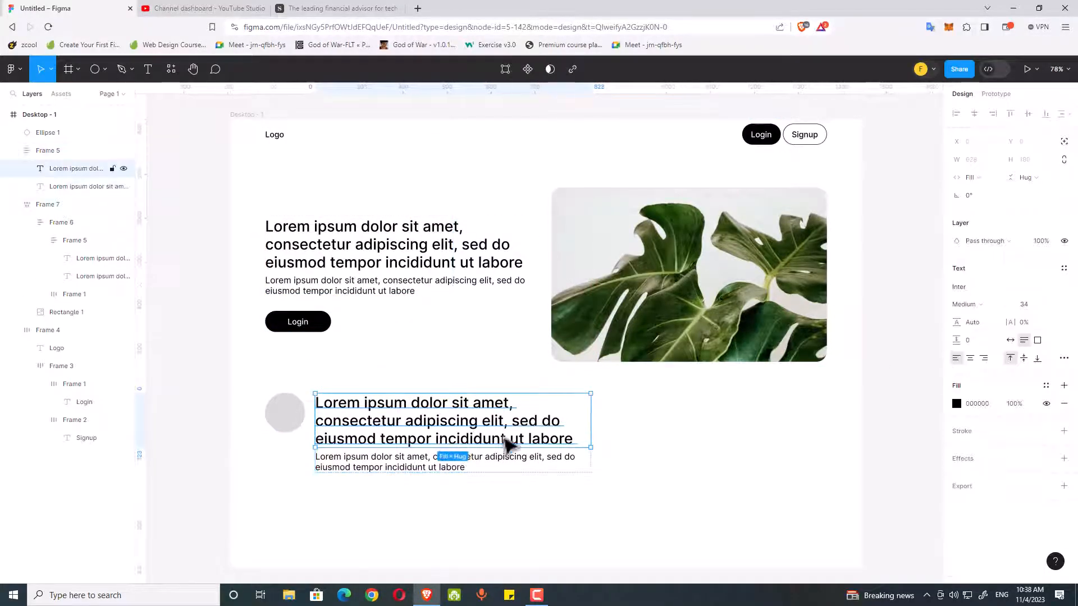
Step: Set the copied heading's font size to 18 and the smaller text below it to 14
{"action": "left_click", "coordinate": [1030, 306]}
{"action": "type", "text": "1"}
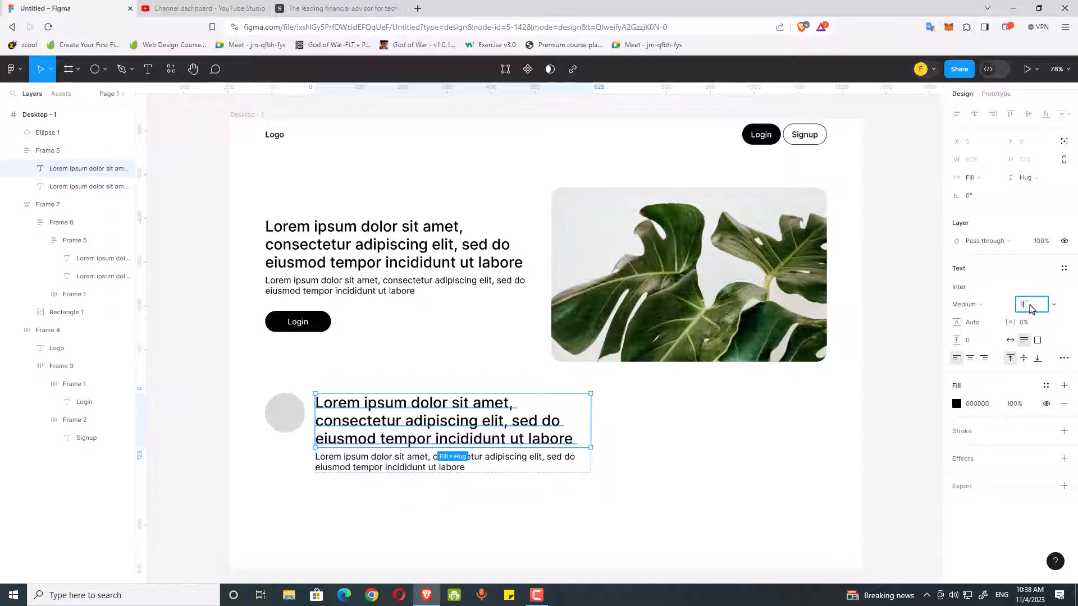
{"action": "type", "text": "8"}
{"action": "key", "text": "Return"}
{"action": "left_click", "coordinate": [490, 427]}
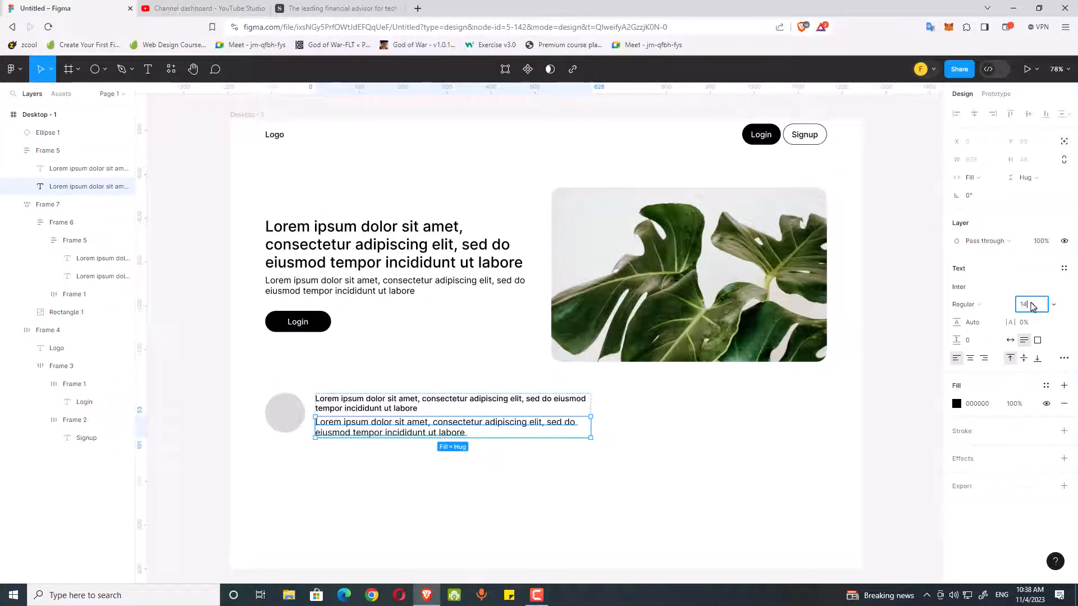
{"action": "key", "text": "Return"}
Step: Shorten the copied heading beside the circle to "Lorem ipsum dolor sit amet," by deleting the rest of its text
{"action": "left_click", "coordinate": [450, 412]}
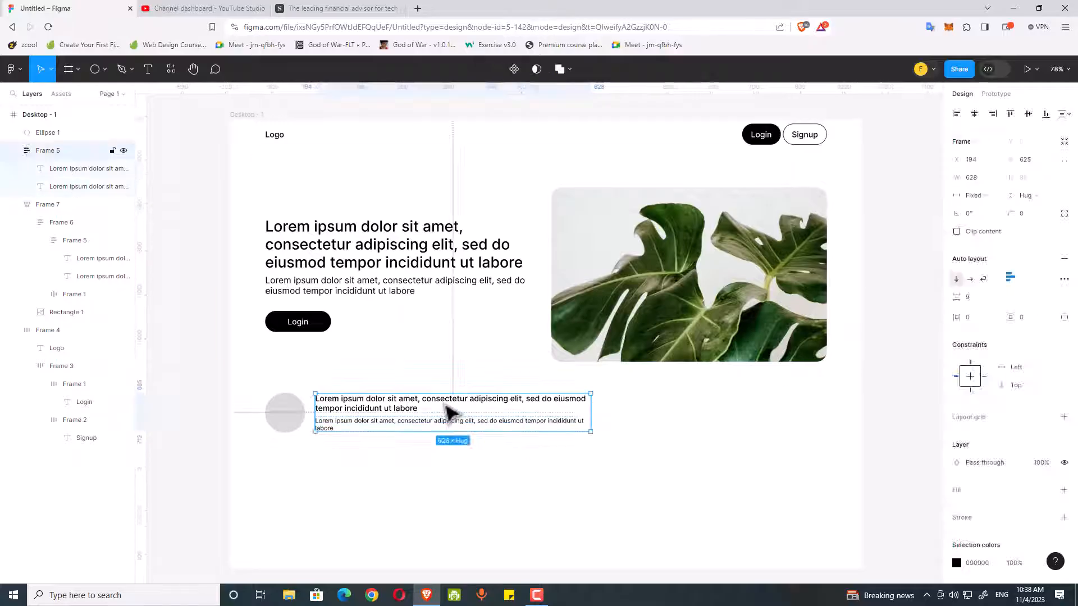
{"action": "double_click", "coordinate": [450, 411]}
{"action": "double_click", "coordinate": [438, 407]}
{"action": "left_click_drag", "start_coordinate": [422, 400], "coordinate": [429, 410]}
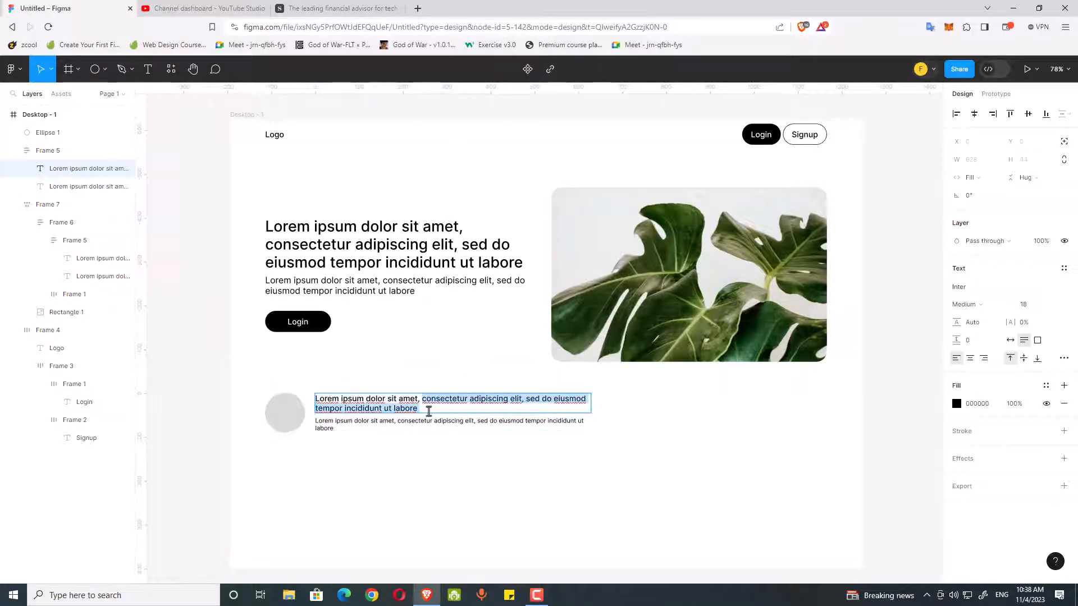
{"action": "key", "text": "BackSpace"}
{"action": "key", "text": "Escape"}
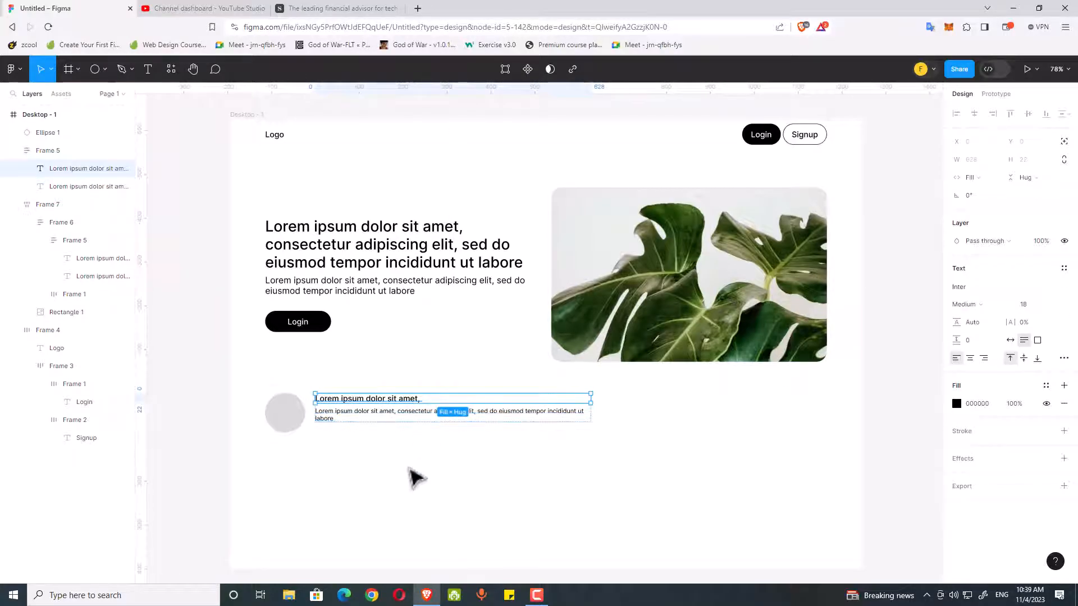
Step: Narrow the small paragraph beside the circle, and its heading's text box, to roughly the length of the heading's words
{"action": "left_click", "coordinate": [424, 415]}
{"action": "left_click", "coordinate": [457, 417]}
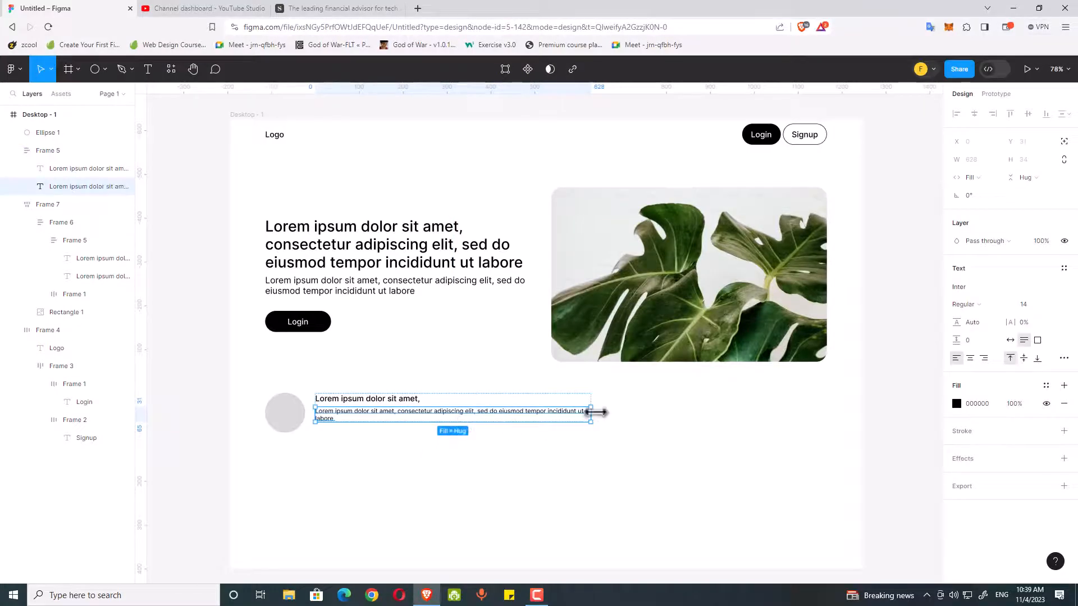
{"action": "left_click_drag", "start_coordinate": [591, 414], "coordinate": [432, 420]}
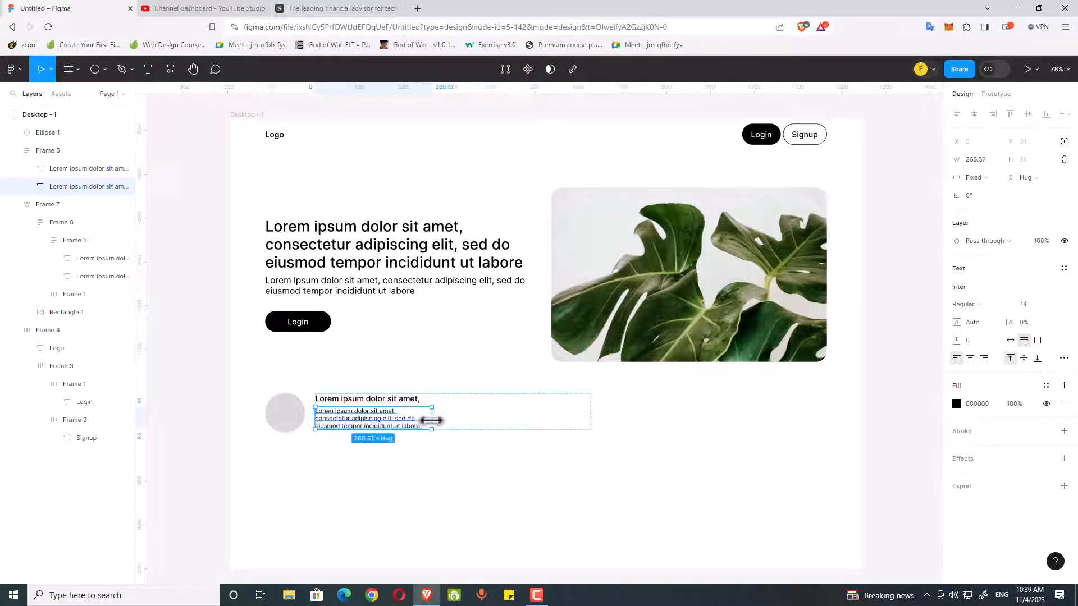
{"action": "left_click", "coordinate": [410, 400]}
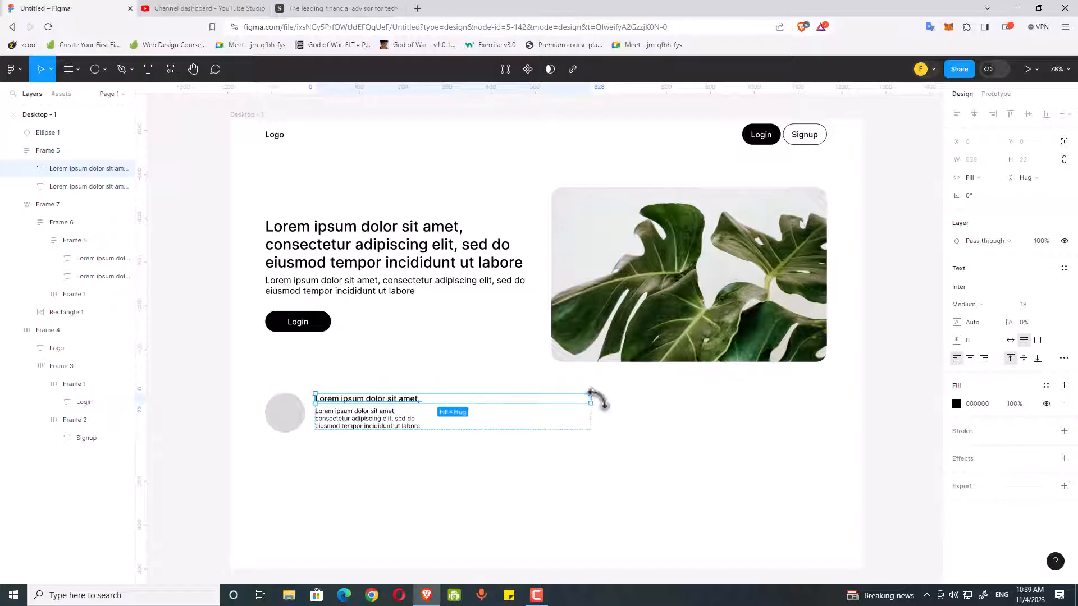
{"action": "left_click_drag", "start_coordinate": [592, 399], "coordinate": [427, 407]}
{"action": "left_click", "coordinate": [437, 442]}
{"action": "left_click_drag", "start_coordinate": [408, 462], "coordinate": [479, 454]}
Step: Narrow the frame holding the heading and paragraph beside the circle to about 259 wide
{"action": "left_click", "coordinate": [435, 414]}
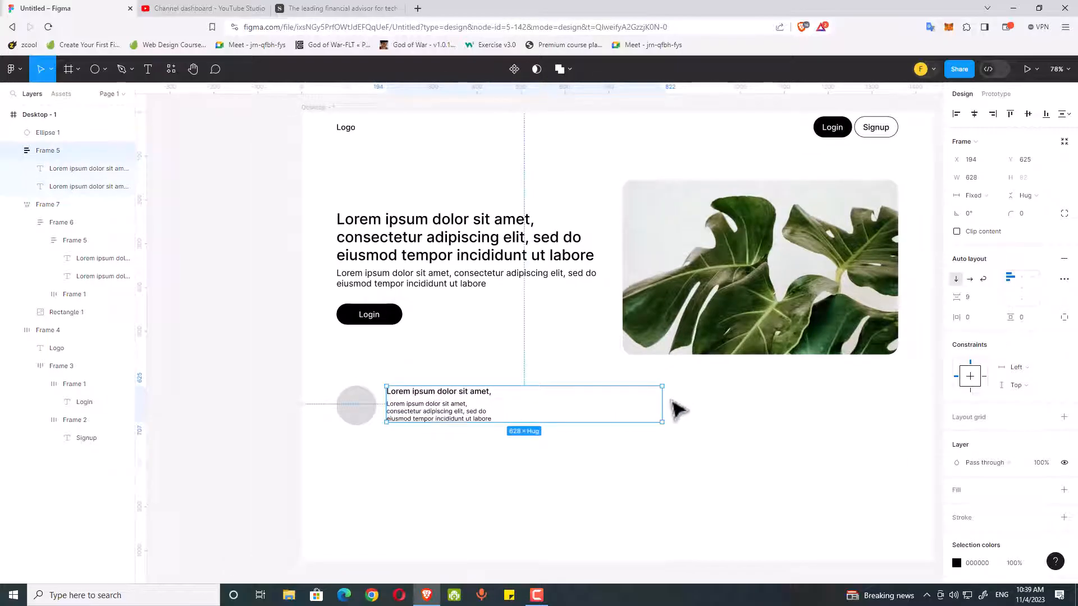
{"action": "left_click_drag", "start_coordinate": [663, 401], "coordinate": [501, 402]}
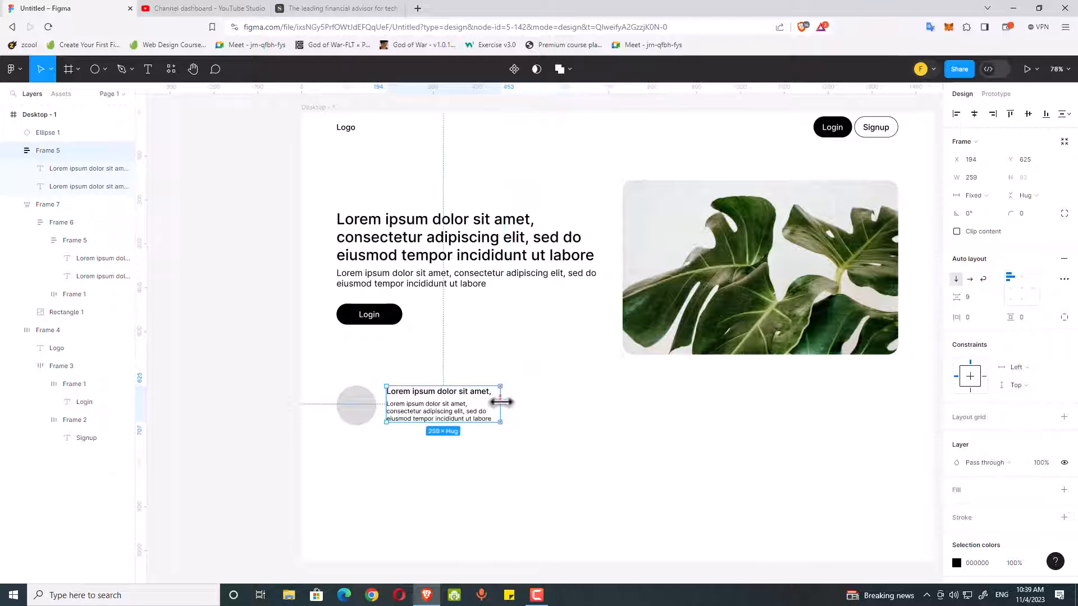
{"action": "left_click", "coordinate": [534, 444]}
Step: Center the text frame vertically against the grey circle and group both in a horizontal auto layout
{"action": "mouse_move", "coordinate": [416, 416]}
{"action": "left_mouse_down"}
{"action": "mouse_move", "coordinate": [421, 423]}
{"action": "mouse_move", "coordinate": [414, 416]}
{"action": "left_mouse_up"}
{"action": "left_click", "coordinate": [359, 408], "text": "shift"}
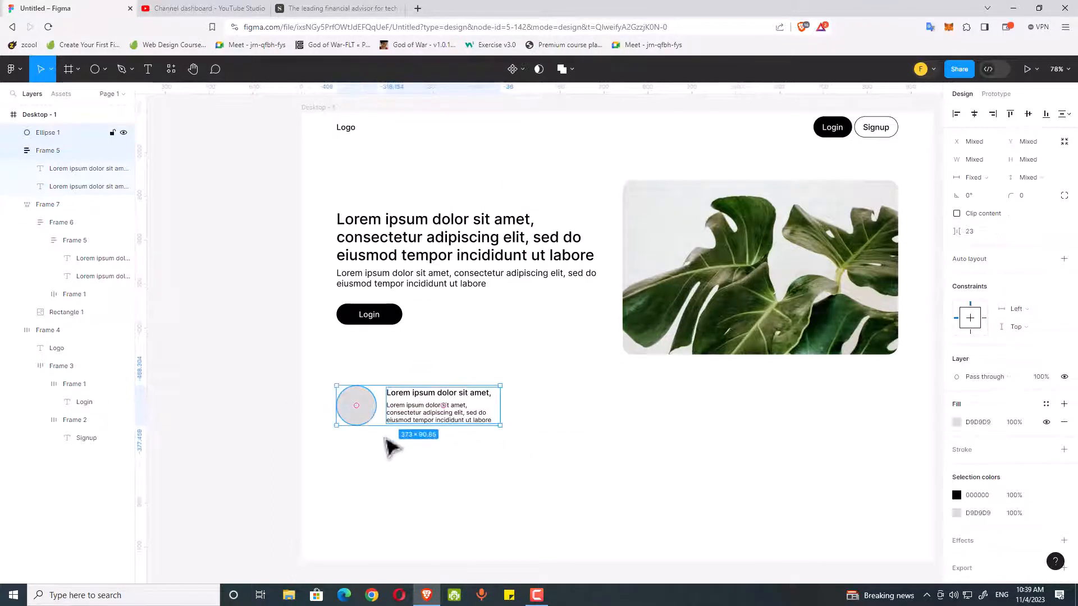
{"action": "key", "text": "shift+a"}
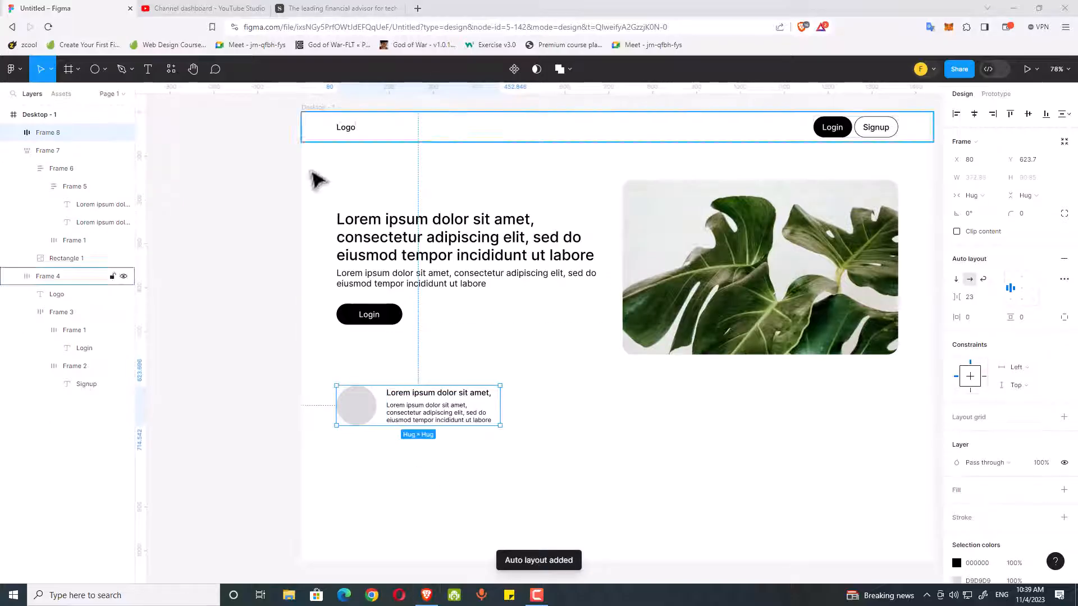
{"action": "left_click", "coordinate": [470, 464]}
Step: Duplicate the circle-and-text feature item twice to the right, making an evenly spaced row of three
{"action": "left_click_drag", "start_coordinate": [487, 463], "coordinate": [416, 463]}
{"action": "left_click_drag", "start_coordinate": [366, 419], "coordinate": [525, 409]}
{"action": "key", "text": "ctrl+d"}
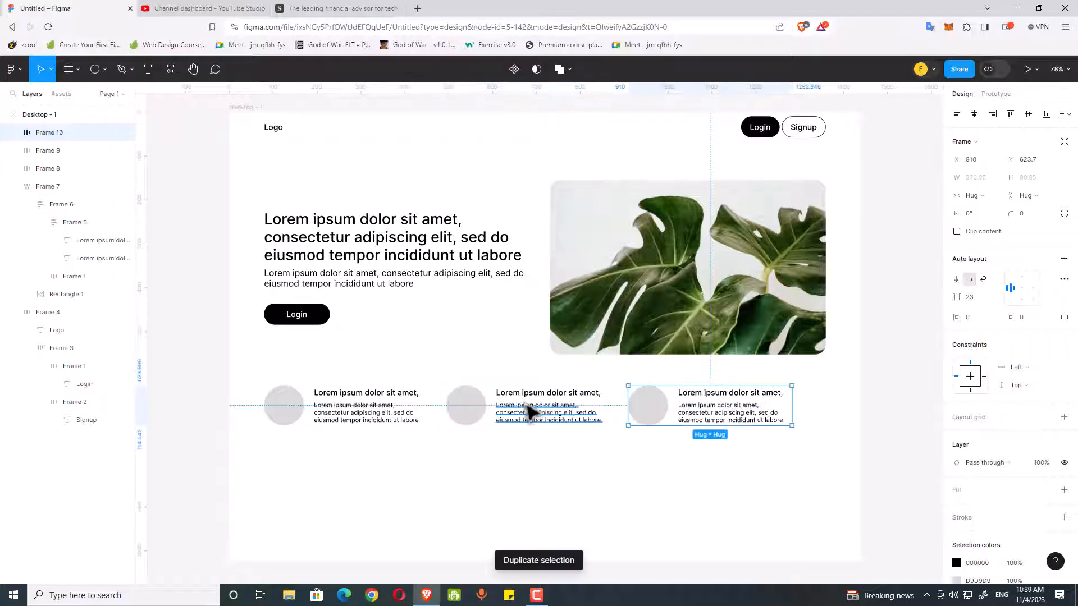
{"action": "left_click", "coordinate": [734, 481]}
Step: Group the three feature items in an auto layout and stretch it across the full 1440 width of the Desktop - 1 frame
{"action": "left_click_drag", "start_coordinate": [699, 459], "coordinate": [684, 461]}
{"action": "left_click_drag", "start_coordinate": [784, 451], "coordinate": [279, 403]}
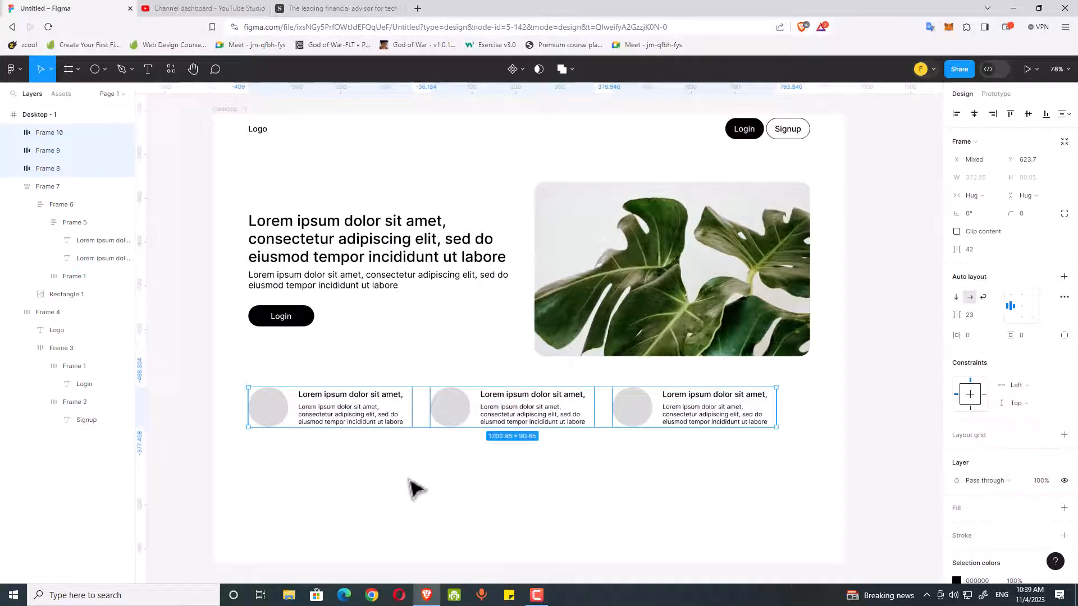
{"action": "key", "text": "shift+a"}
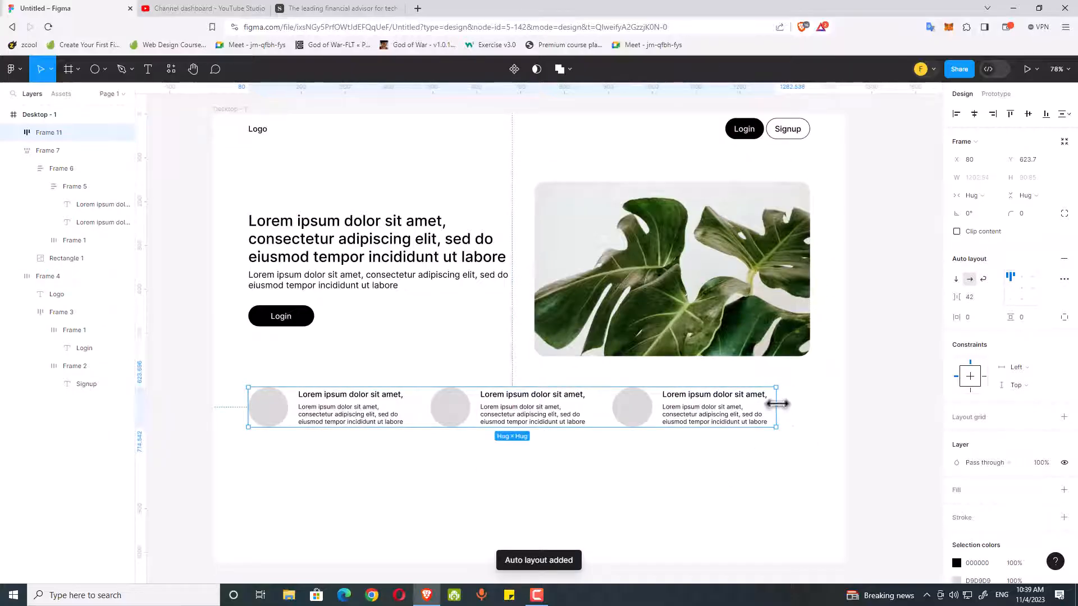
{"action": "left_click_drag", "start_coordinate": [780, 403], "coordinate": [845, 405]}
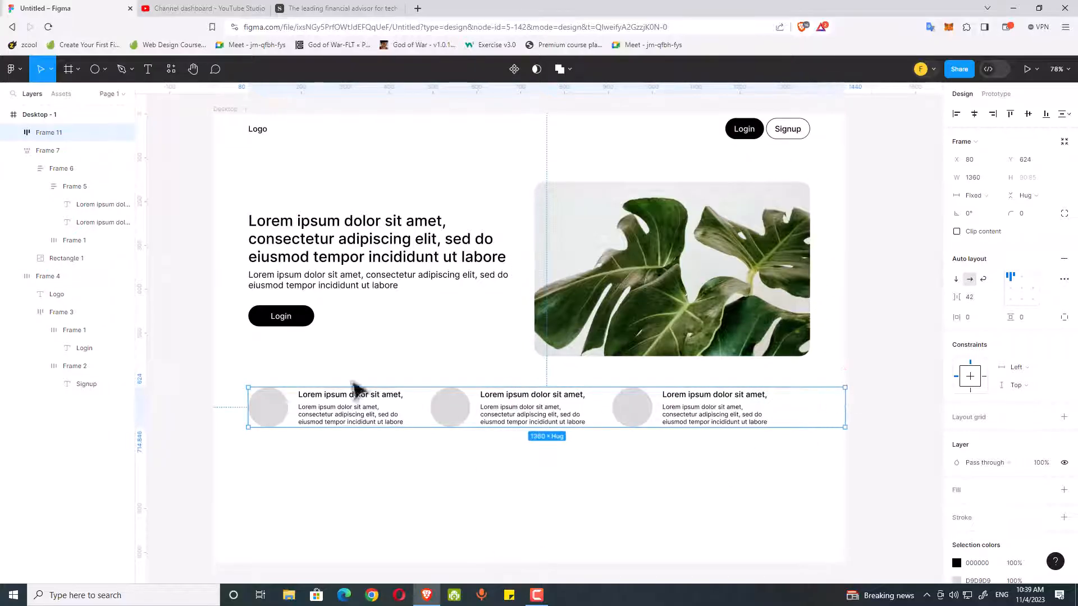
{"action": "left_click_drag", "start_coordinate": [238, 408], "coordinate": [212, 408]}
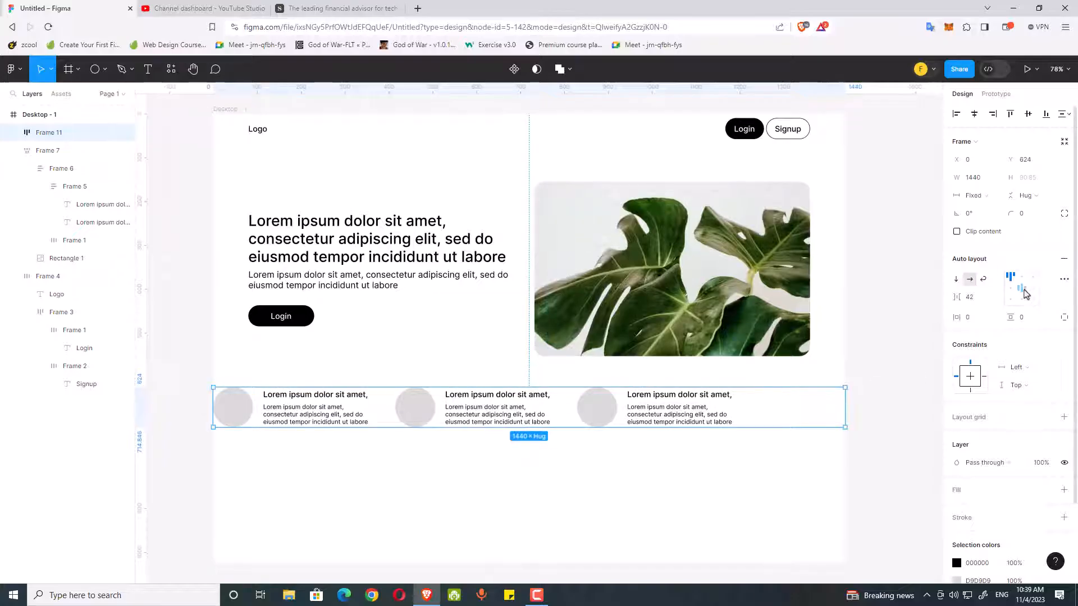
Step: Center the three feature items within their auto layout row and make the row wrap
{"action": "left_click", "coordinate": [1023, 291]}
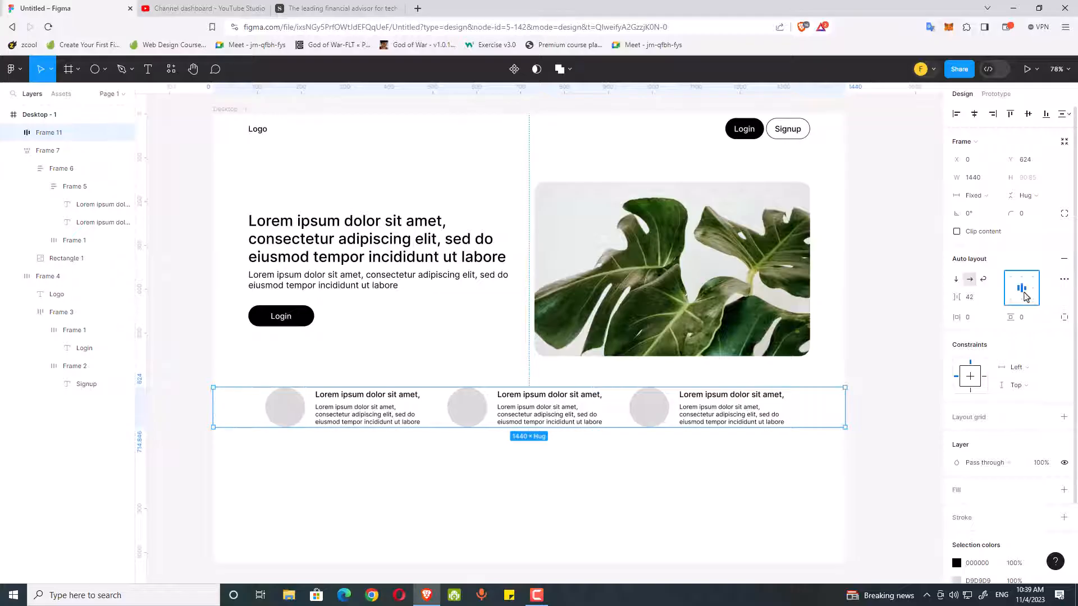
{"action": "left_click", "coordinate": [984, 280]}
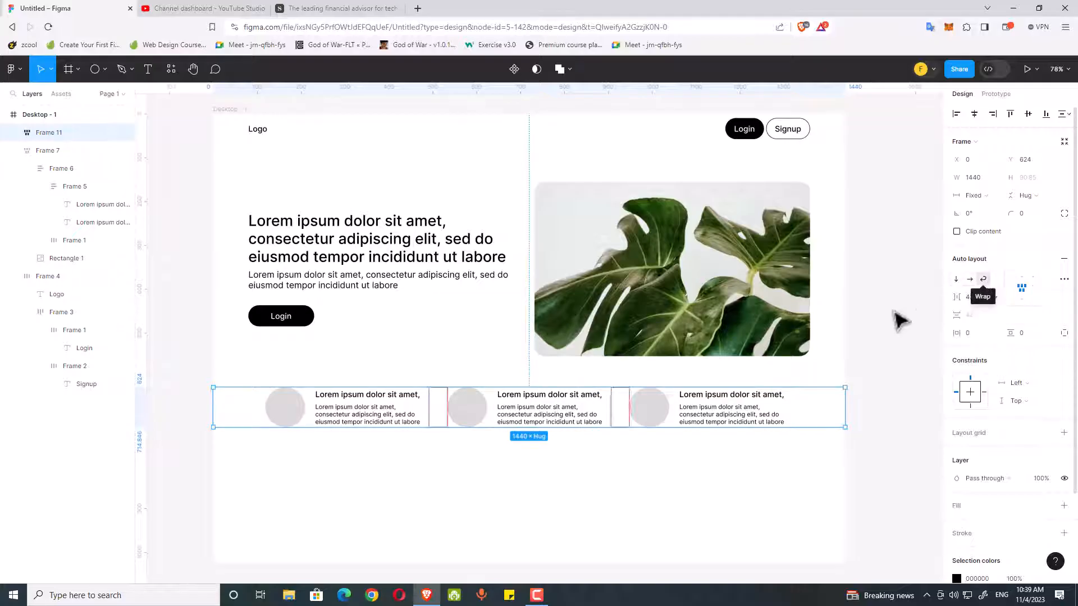
{"action": "left_click", "coordinate": [696, 463]}
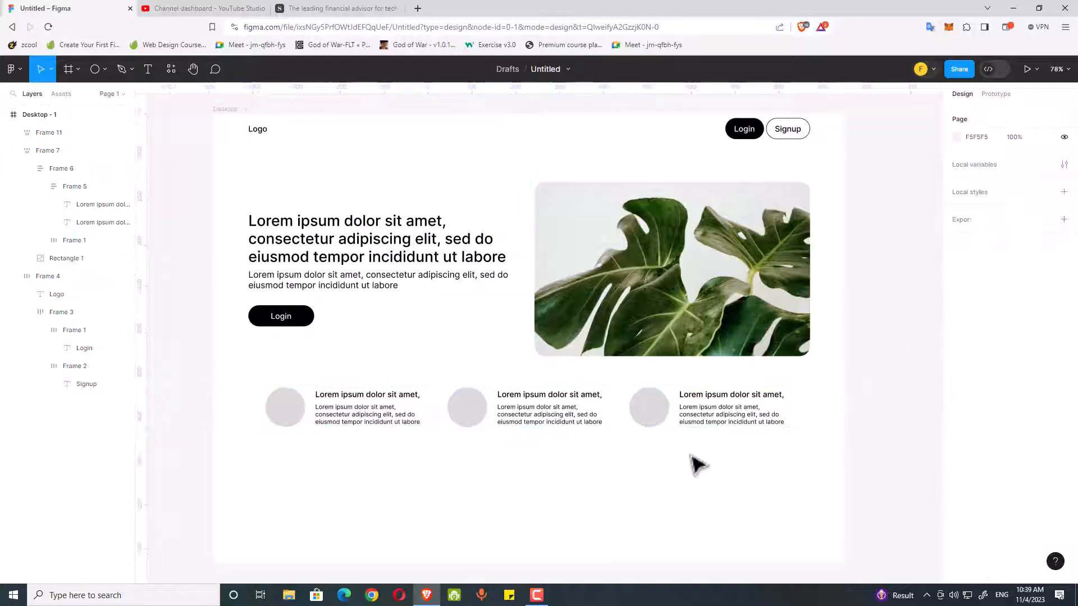
Step: Set the feature row's horizontal constraint to Left and right
{"action": "left_click", "coordinate": [618, 415]}
{"action": "left_click", "coordinate": [1035, 388]}
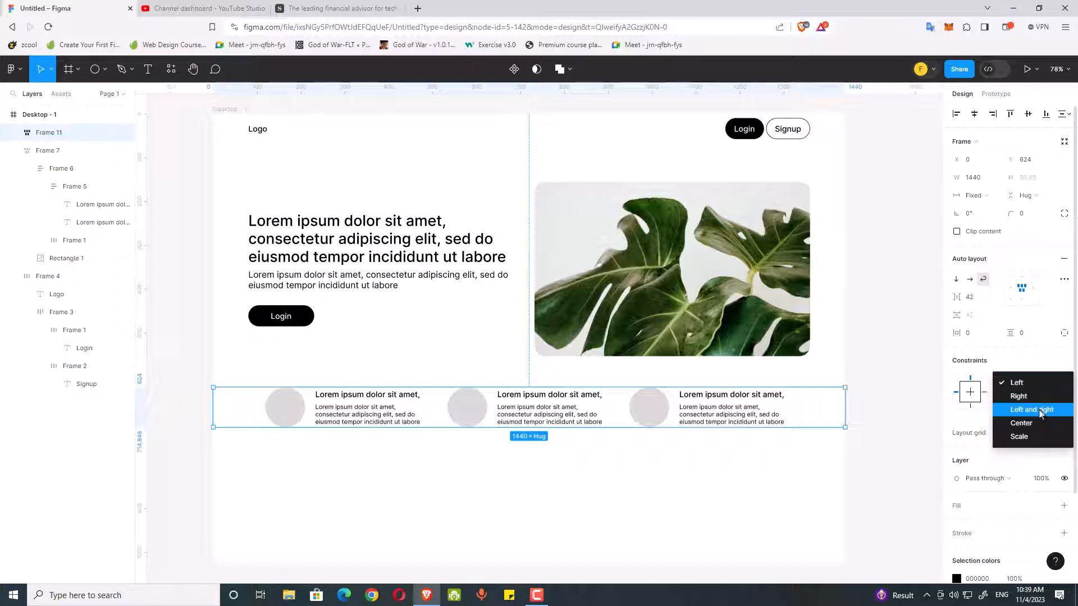
{"action": "left_click", "coordinate": [1041, 413]}
{"action": "left_click", "coordinate": [685, 477]}
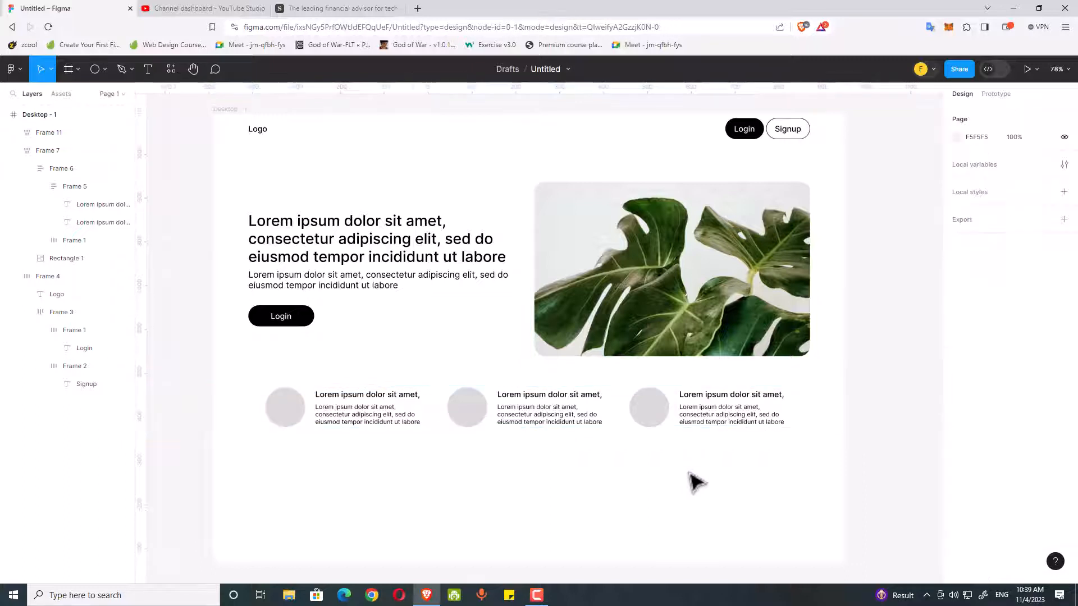
Step: Narrow the Desktop - 1 frame to about 1382 wide to test how the feature row responds
{"action": "scroll", "coordinate": [705, 474], "scroll_direction": "left", "scroll_amount": 2}
{"action": "left_click", "coordinate": [260, 115]}
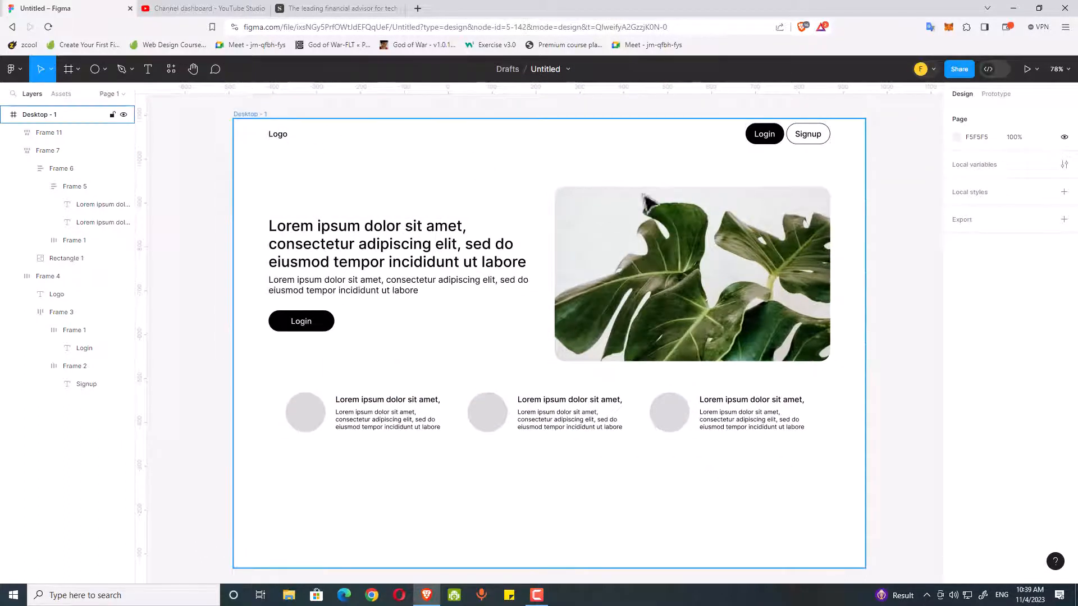
{"action": "left_click_drag", "start_coordinate": [864, 217], "coordinate": [841, 216]}
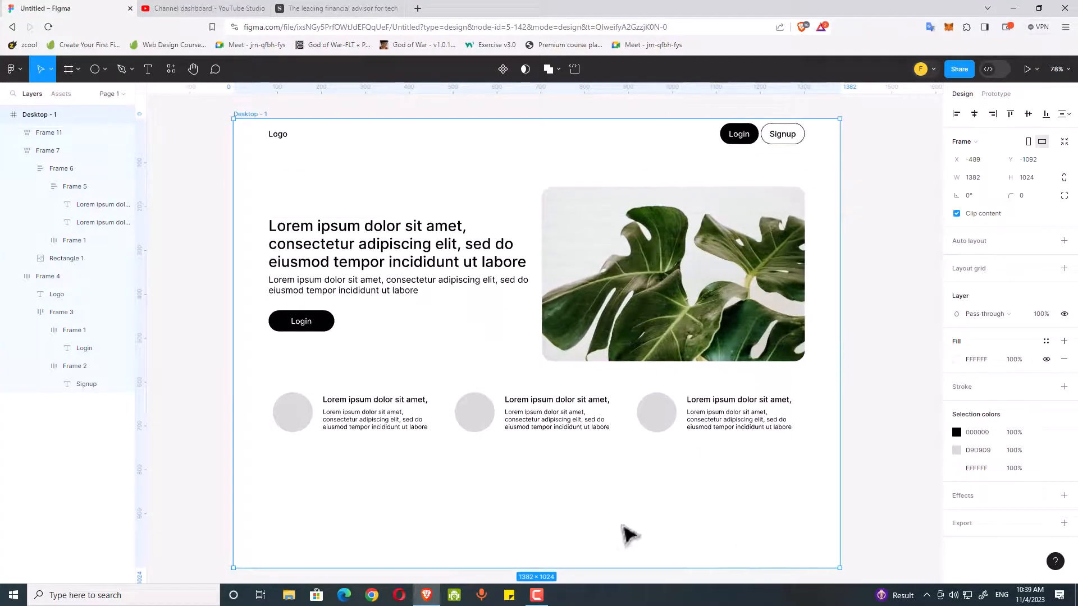
{"action": "left_click", "coordinate": [621, 470]}
Step: Add a minimum width of 150 to the first circle-and-text item in the feature row
{"action": "scroll", "coordinate": [629, 460], "scroll_direction": "down", "scroll_amount": 1}
{"action": "left_click", "coordinate": [403, 393]}
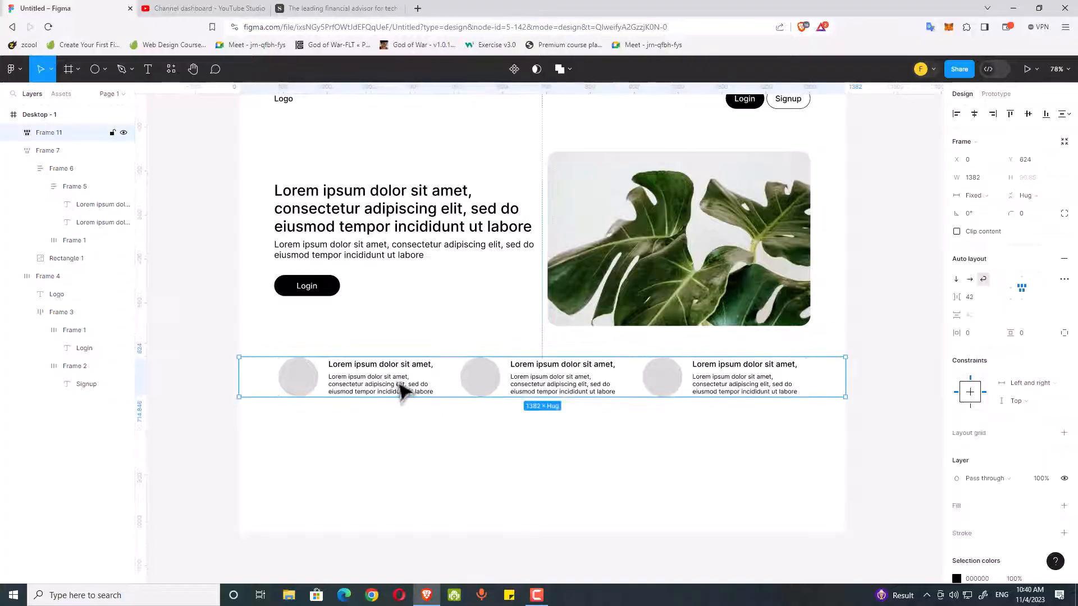
{"action": "left_click", "coordinate": [404, 387]}
{"action": "left_click", "coordinate": [594, 447]}
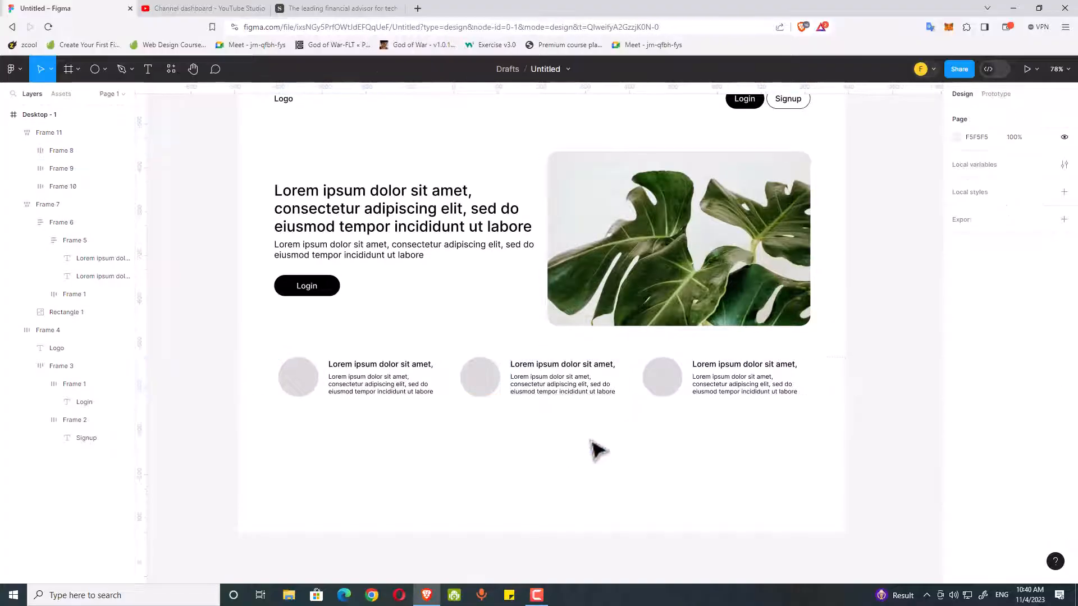
{"action": "left_click", "coordinate": [428, 395]}
{"action": "left_click", "coordinate": [432, 401]}
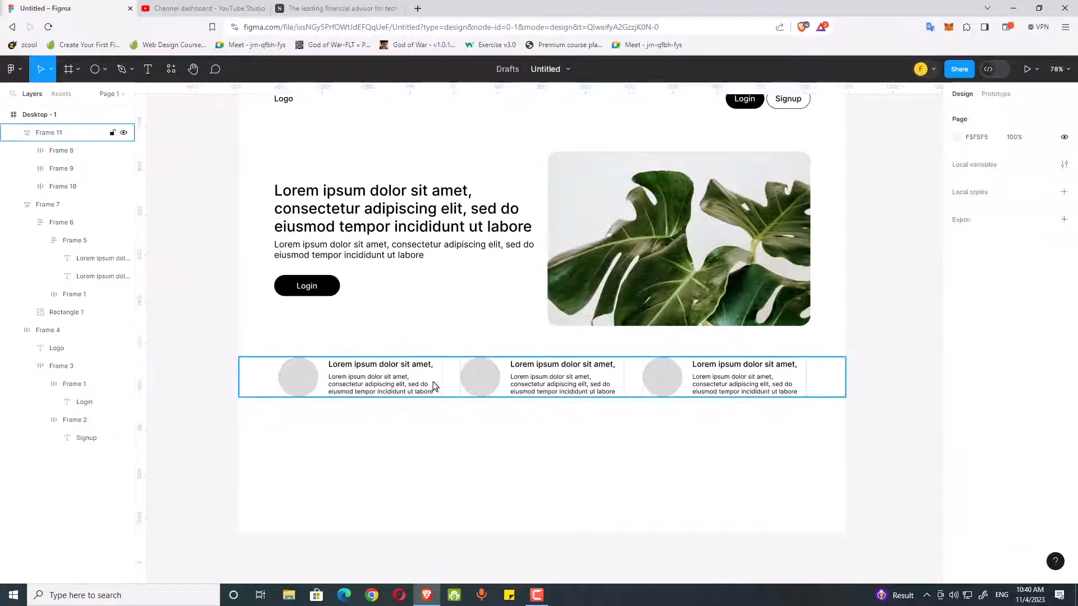
{"action": "double_click", "coordinate": [421, 378]}
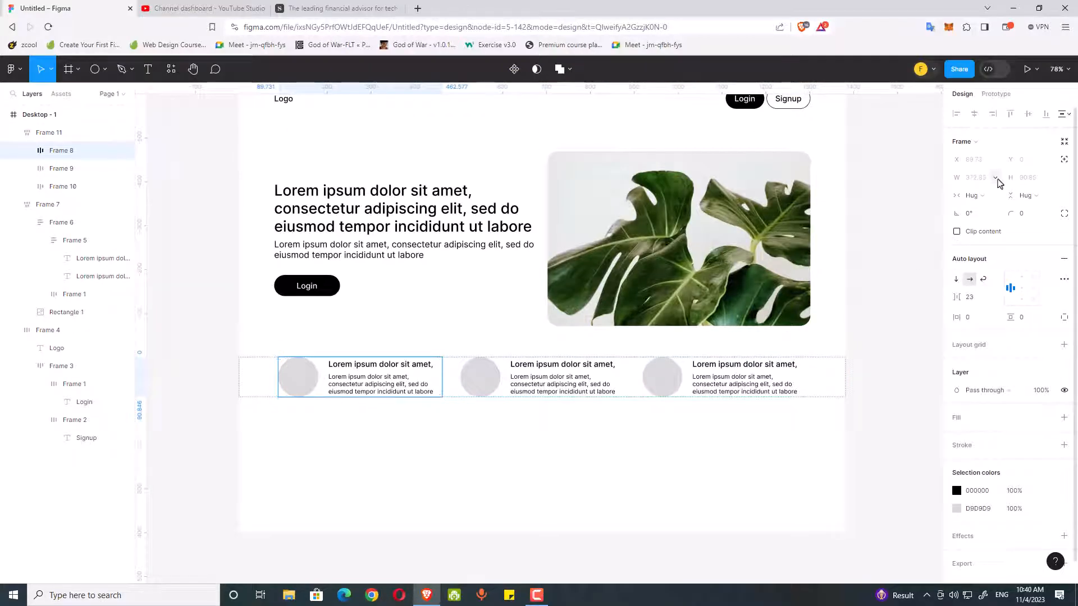
{"action": "left_click", "coordinate": [996, 178]}
{"action": "left_click", "coordinate": [992, 198]}
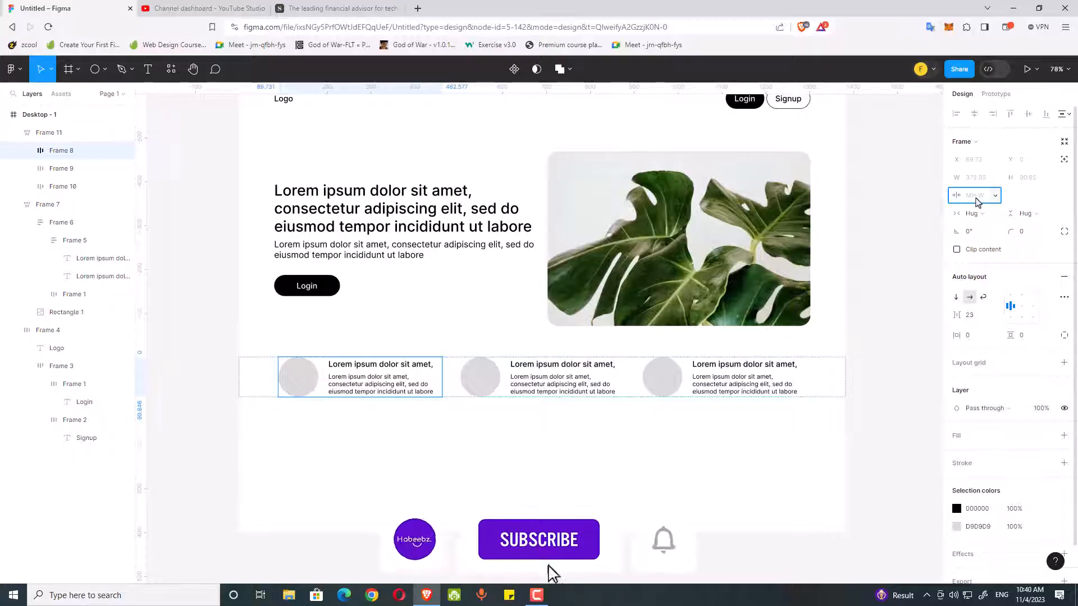
{"action": "type", "text": "150"}
{"action": "key", "text": "Return"}
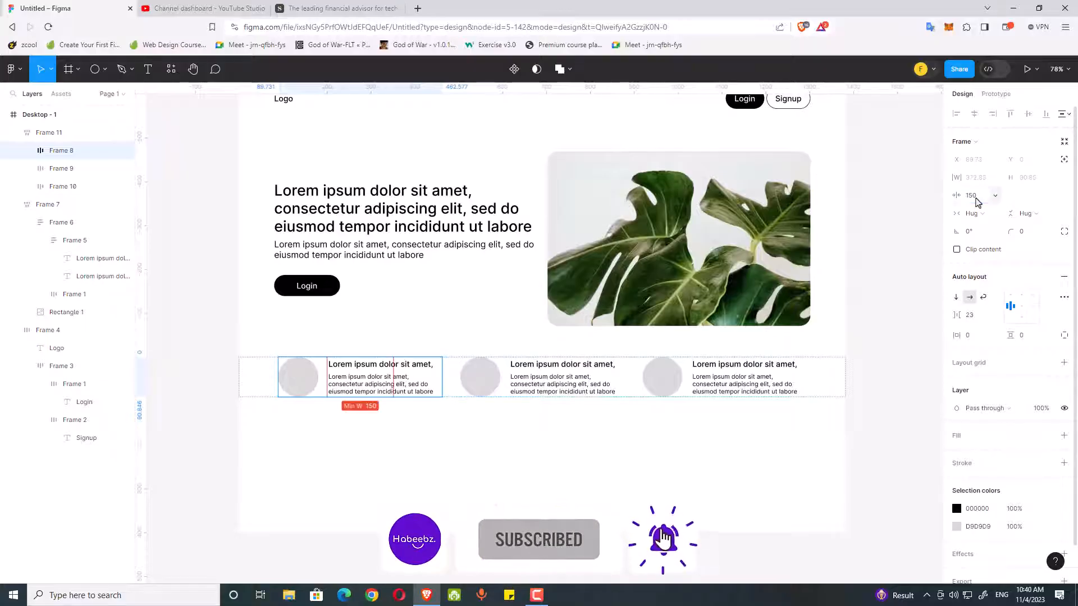
Step: Add a minimum width of 150 to the second and third feature items, and select the whole feature row
{"action": "left_click", "coordinate": [595, 384]}
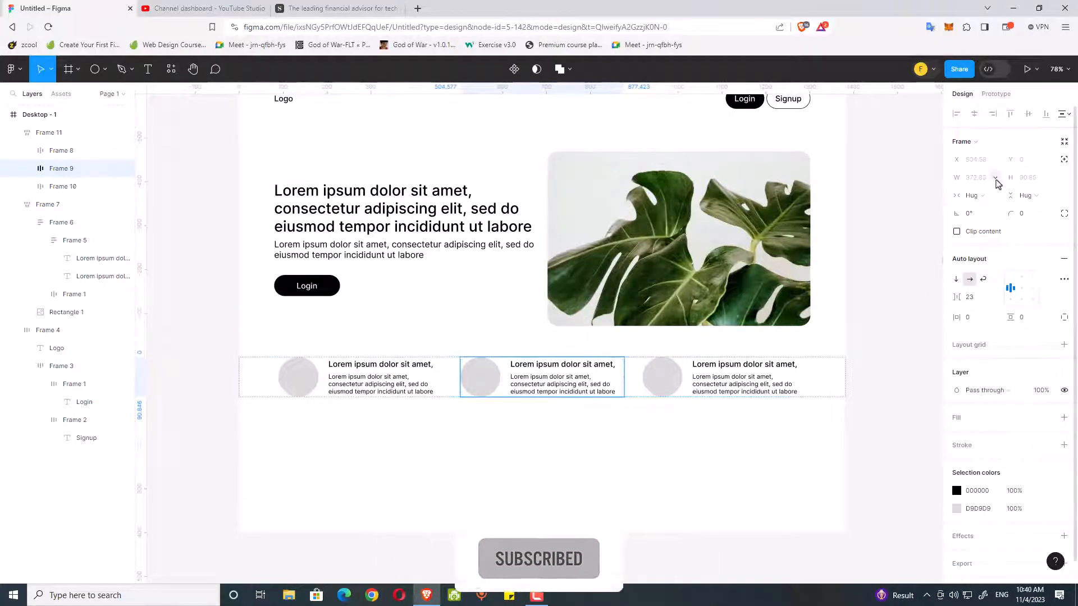
{"action": "left_click", "coordinate": [993, 178]}
{"action": "left_click", "coordinate": [990, 197]}
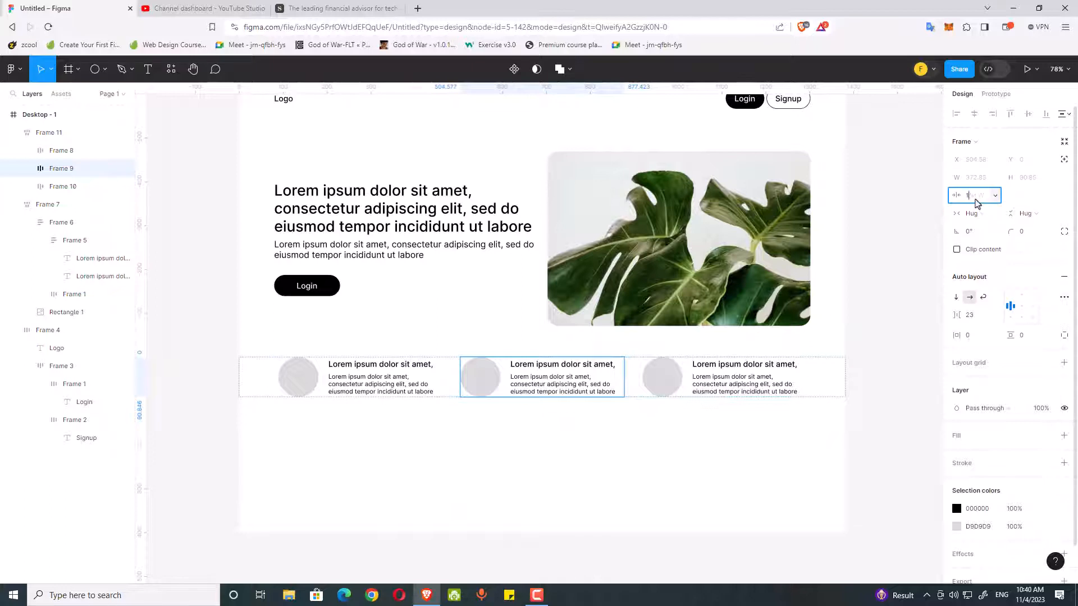
{"action": "left_click", "coordinate": [724, 388]}
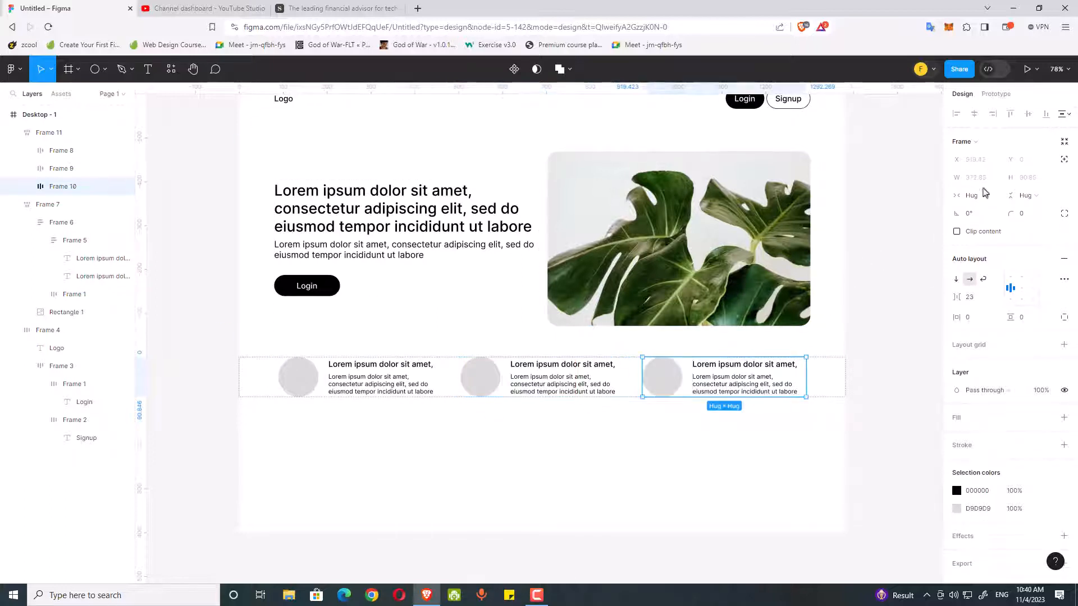
{"action": "left_click", "coordinate": [995, 178]}
{"action": "left_click", "coordinate": [980, 194]}
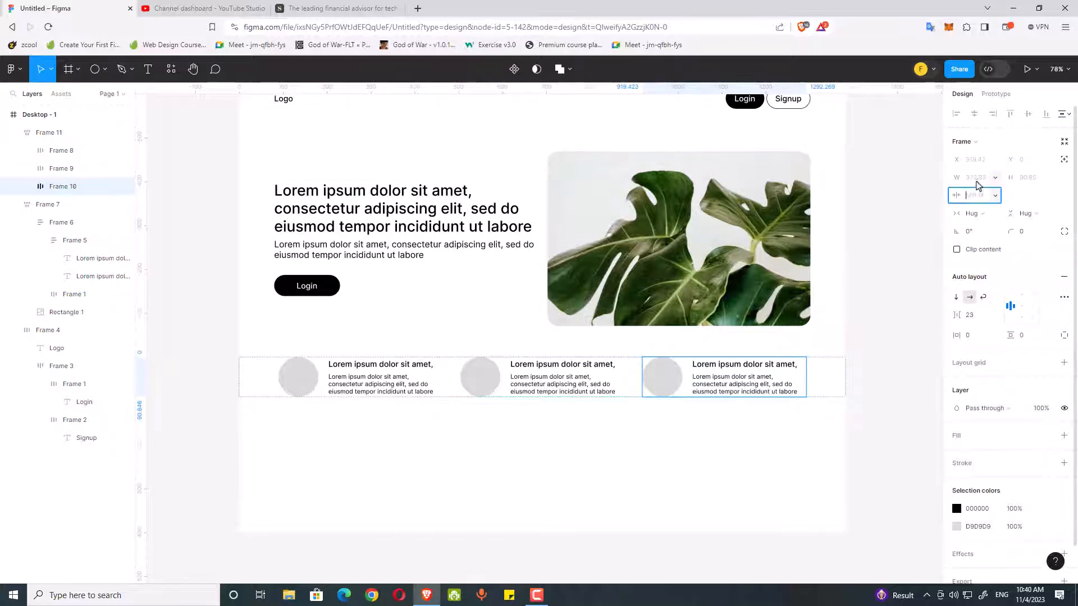
{"action": "type", "text": "150"}
{"action": "left_click", "coordinate": [413, 398]}
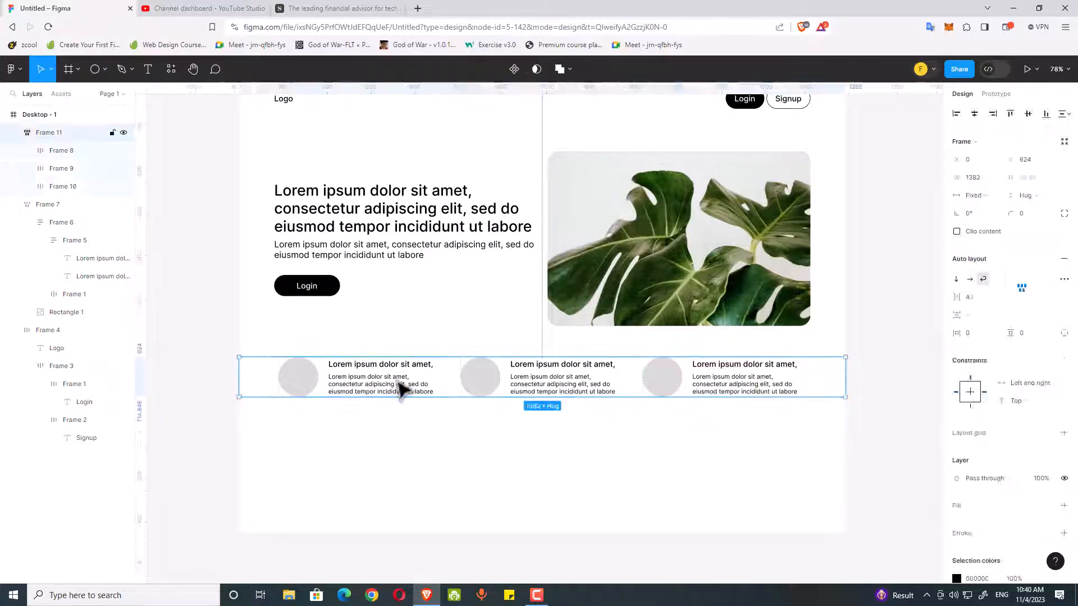
{"action": "double_click", "coordinate": [402, 388]}
{"action": "left_click", "coordinate": [378, 389]}
{"action": "double_click", "coordinate": [375, 393]}
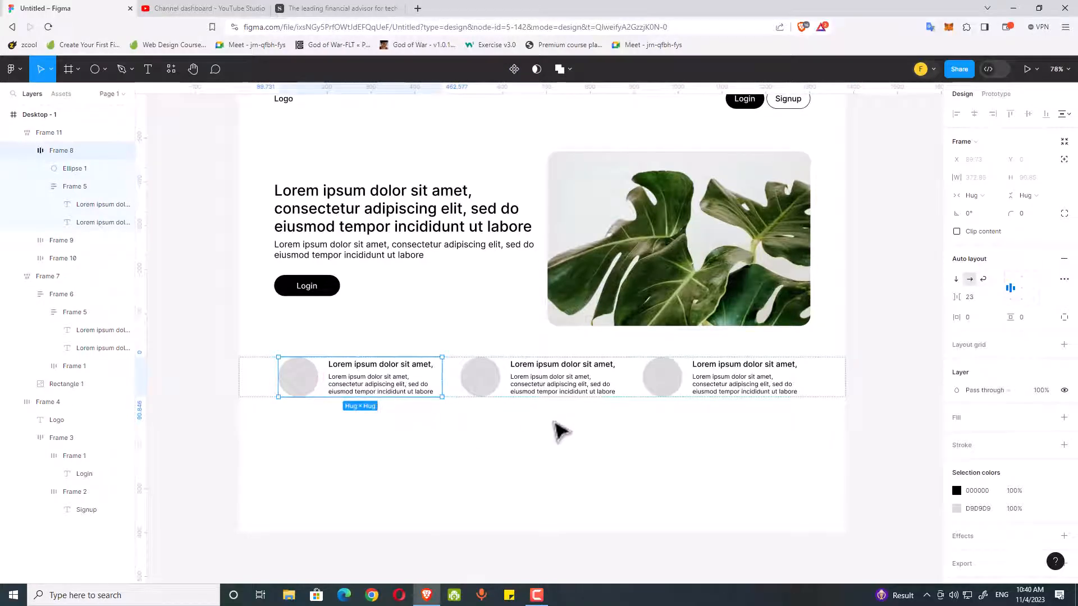
{"action": "left_click", "coordinate": [561, 431]}
Step: Narrow the Desktop - 1 frame to test how the hero and feature row respond, and undo the resize
{"action": "scroll", "coordinate": [265, 145], "scroll_direction": "up", "scroll_amount": 2}
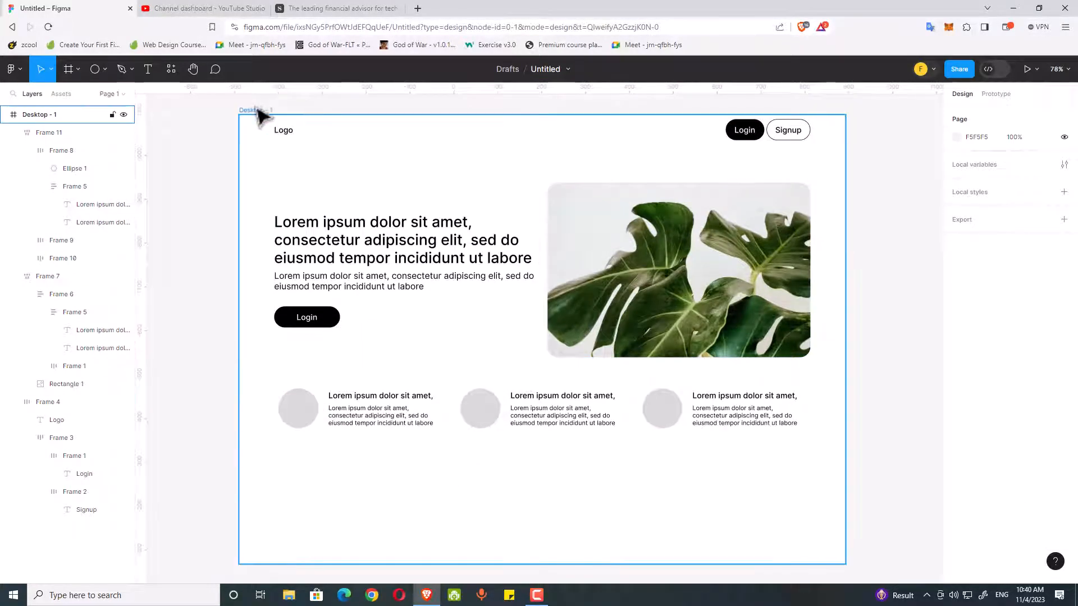
{"action": "left_click", "coordinate": [260, 115]}
{"action": "left_click_drag", "start_coordinate": [846, 298], "coordinate": [789, 304]}
{"action": "left_click", "coordinate": [606, 496]}
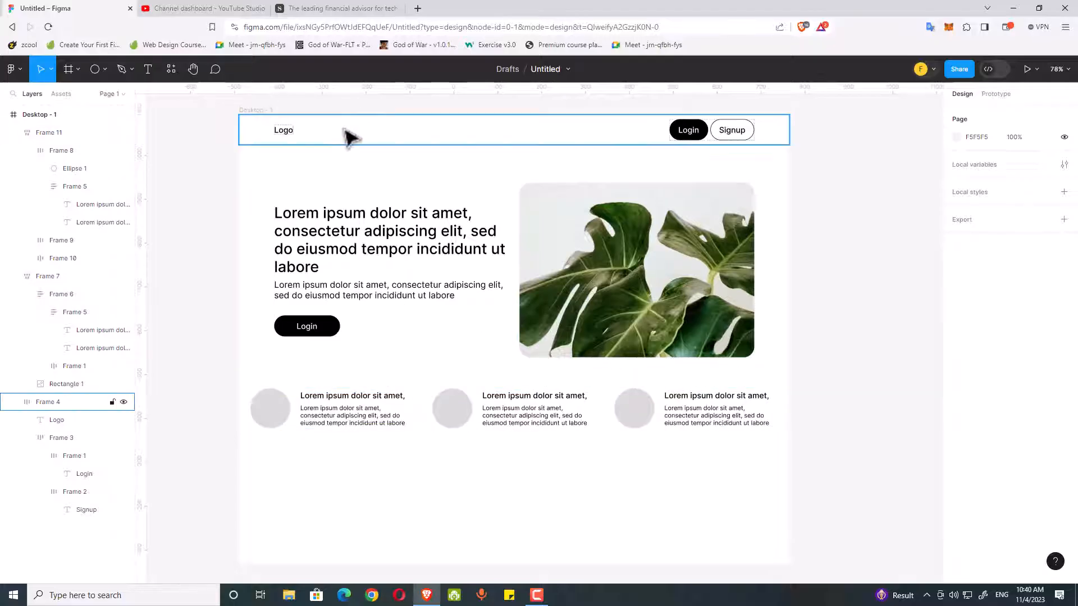
{"action": "key", "text": "ctrl+z"}
{"action": "key", "text": "ctrl+z"}
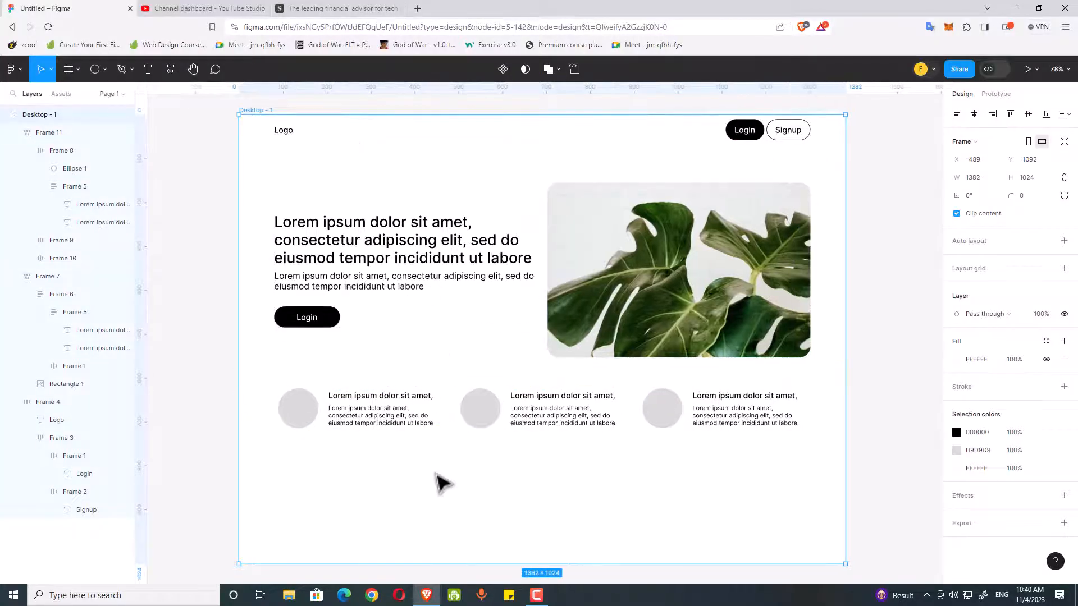
{"action": "key", "text": "Escape"}
Step: Combine the hero section and the feature row into one vertical auto layout frame
{"action": "left_click", "coordinate": [354, 328]}
{"action": "left_click", "coordinate": [427, 415]}
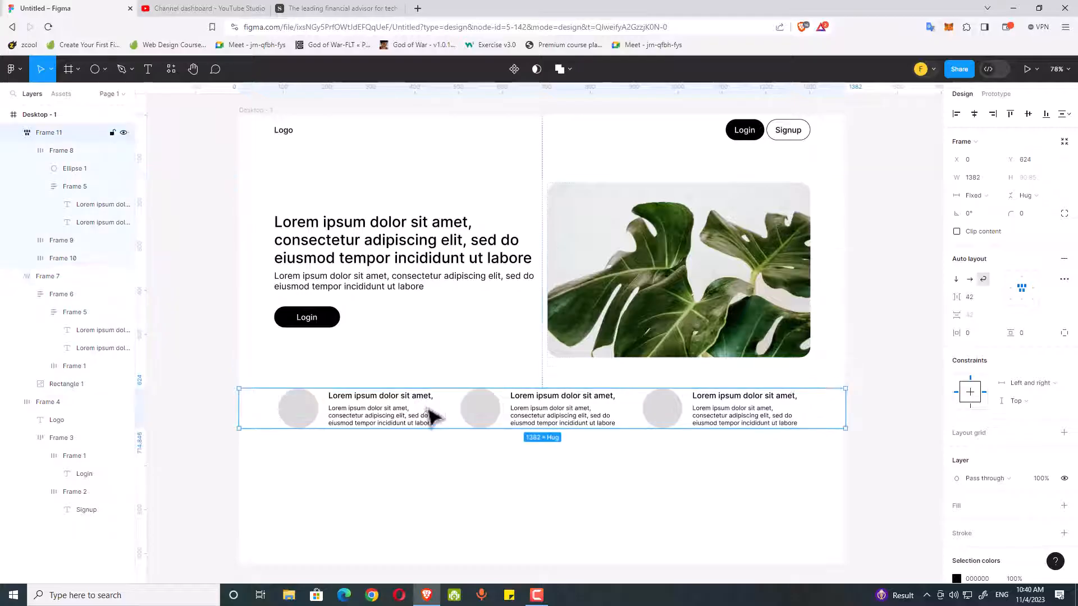
{"action": "left_click", "coordinate": [440, 330], "text": "shift"}
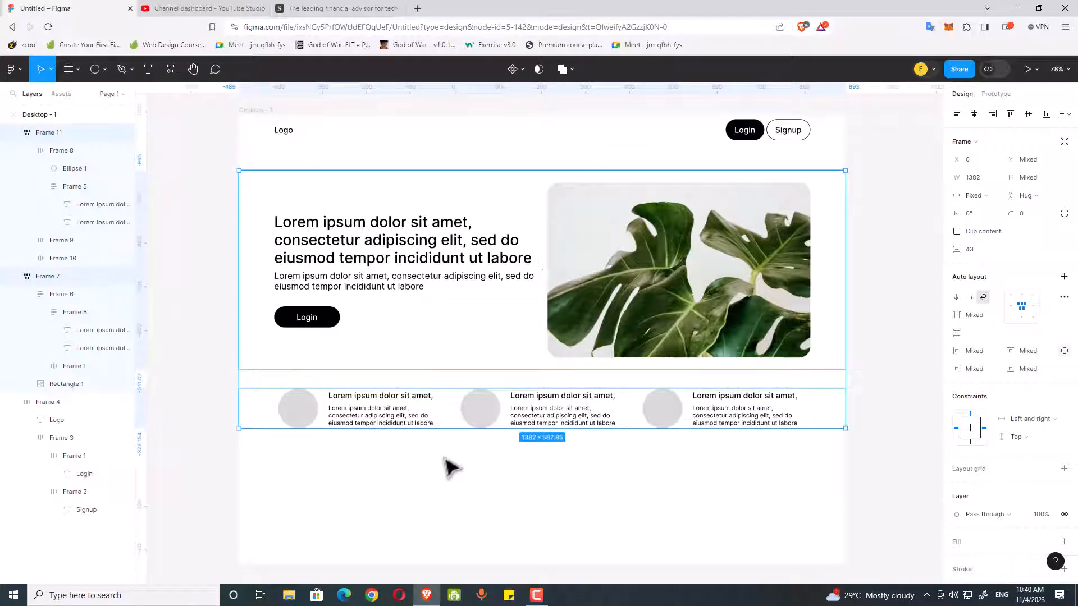
{"action": "key", "text": "shift+a"}
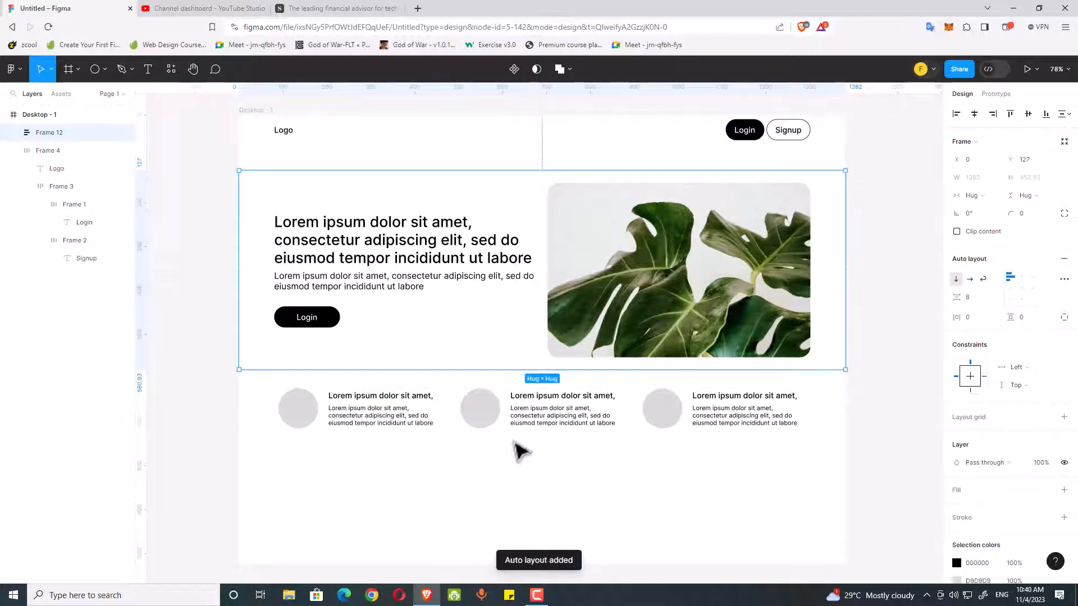
Step: Turn off absolute position for the feature row so it follows the auto layout of its parent frame
{"action": "key", "text": "Escape"}
{"action": "left_click", "coordinate": [438, 428]}
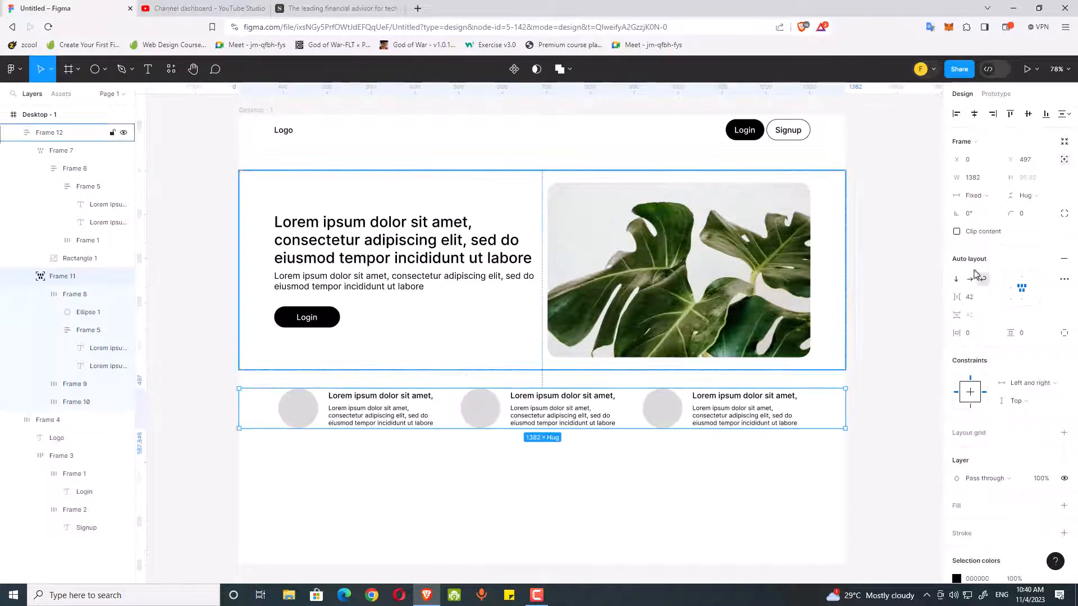
{"action": "left_click", "coordinate": [1065, 161]}
Step: Set the vertical gap between the hero section and the feature row to 24 in their parent auto layout
{"action": "left_click", "coordinate": [421, 243]}
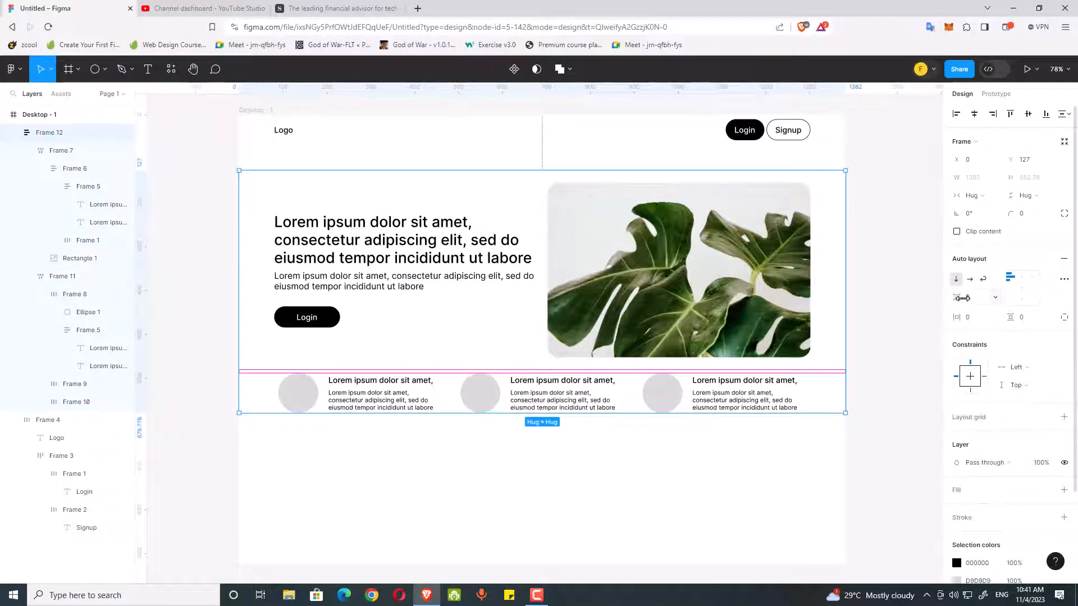
{"action": "left_click", "coordinate": [975, 302]}
{"action": "type", "text": "2"}
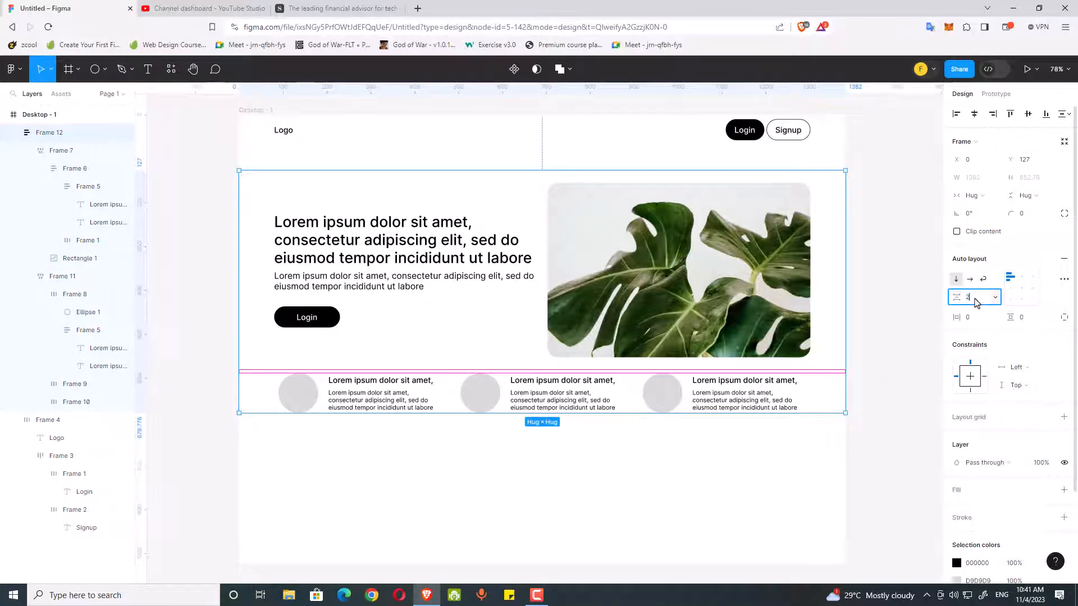
{"action": "type", "text": "4"}
{"action": "key", "text": "Return"}
{"action": "left_click", "coordinate": [652, 481]}
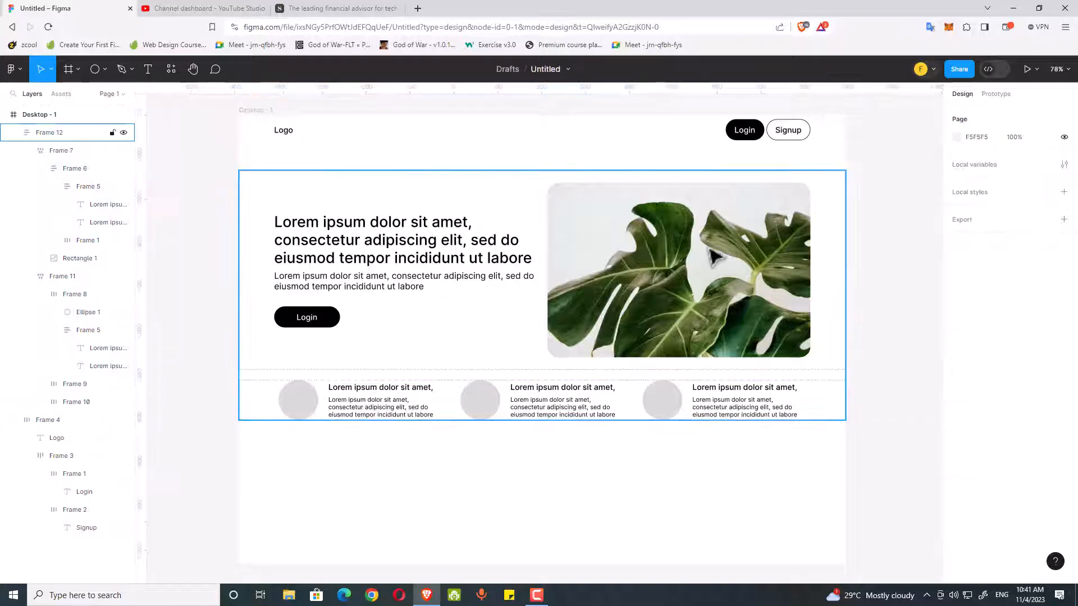
Step: Set the horizontal constraint of the frame holding the hero and feature row to Left and right
{"action": "left_click", "coordinate": [703, 257]}
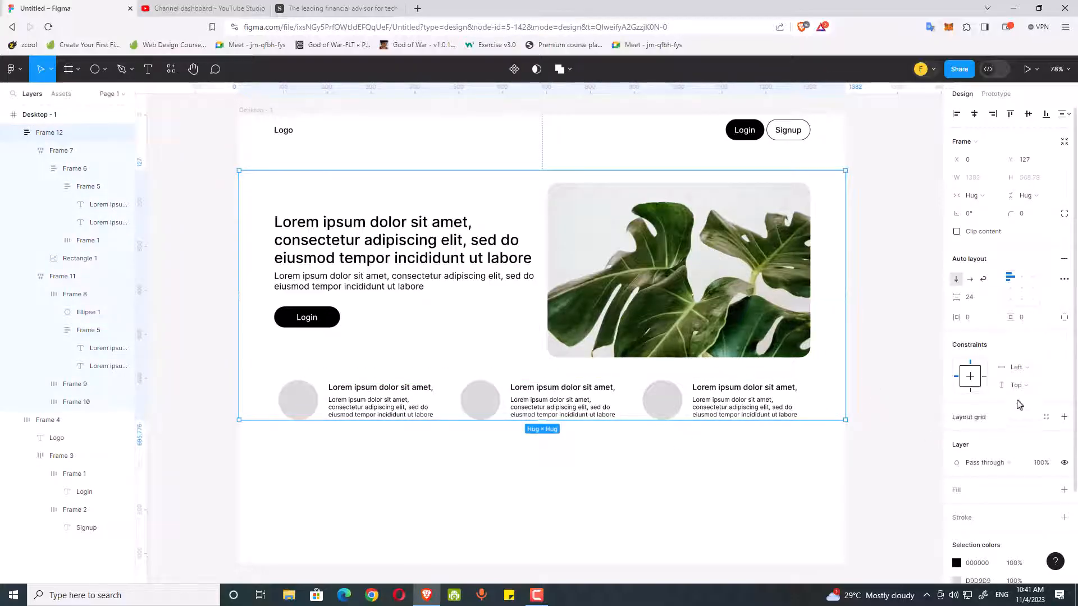
{"action": "left_click", "coordinate": [1037, 375]}
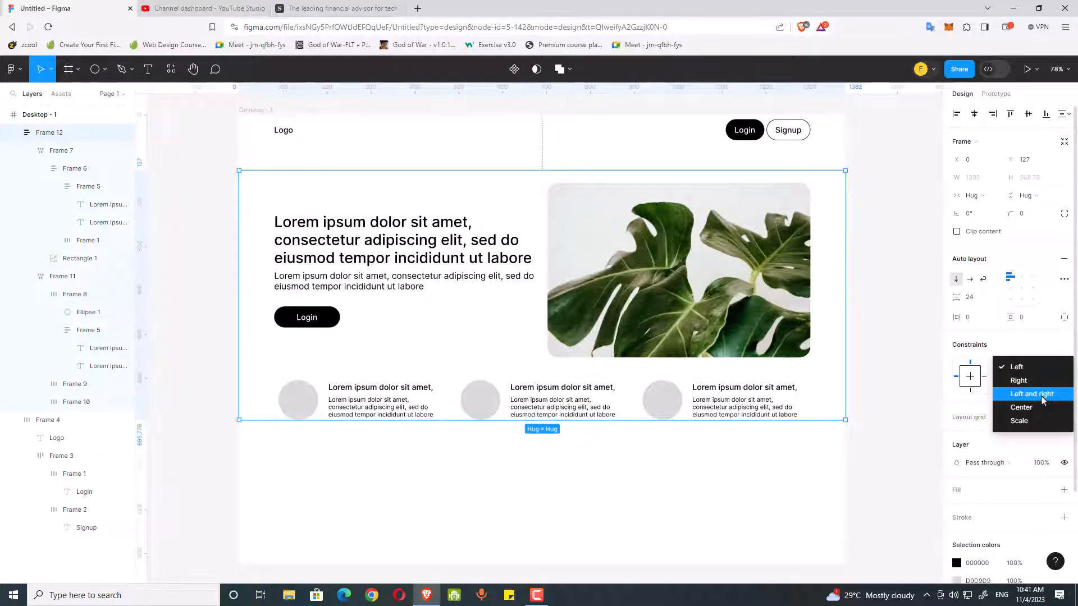
{"action": "left_click", "coordinate": [1042, 395]}
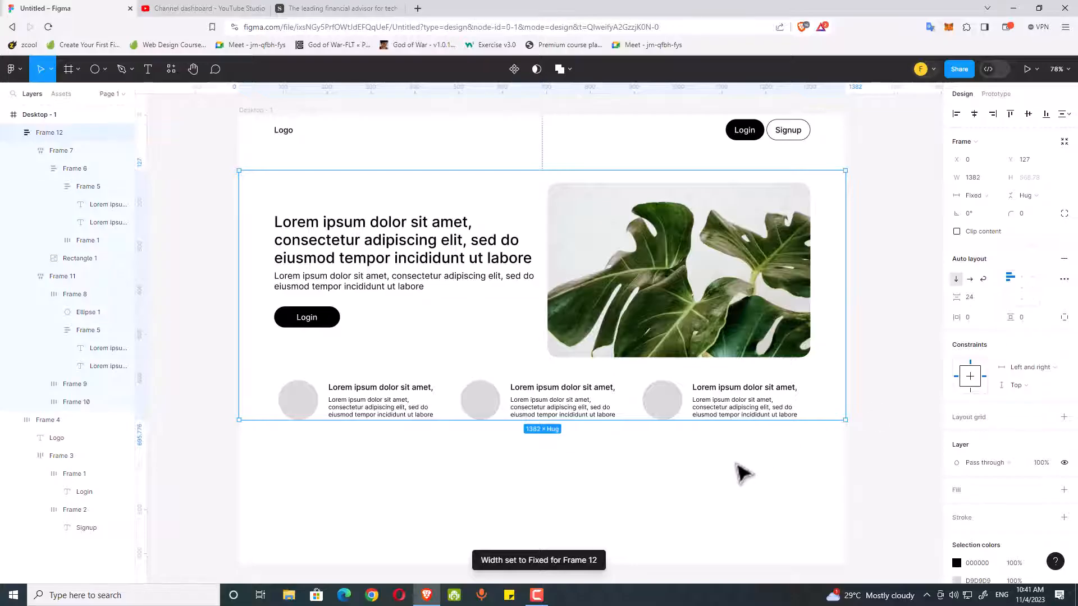
Step: Set the width of both the hero section and the feature row to Fill inside their parent frame
{"action": "left_click", "coordinate": [722, 319]}
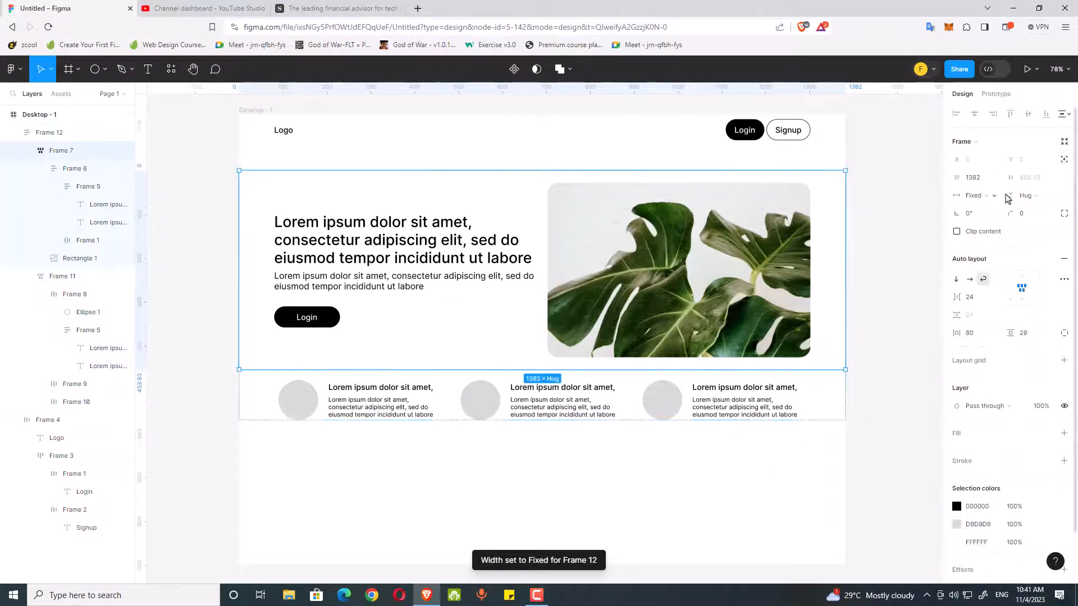
{"action": "left_click", "coordinate": [994, 196]}
{"action": "left_click", "coordinate": [995, 226]}
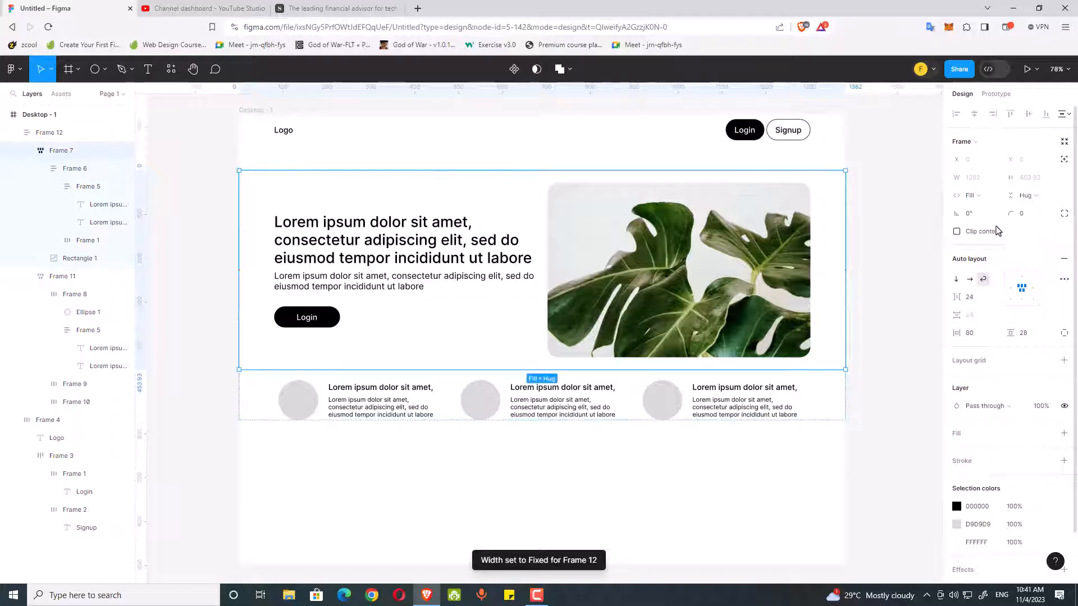
{"action": "left_click", "coordinate": [730, 456]}
{"action": "double_click", "coordinate": [747, 403]}
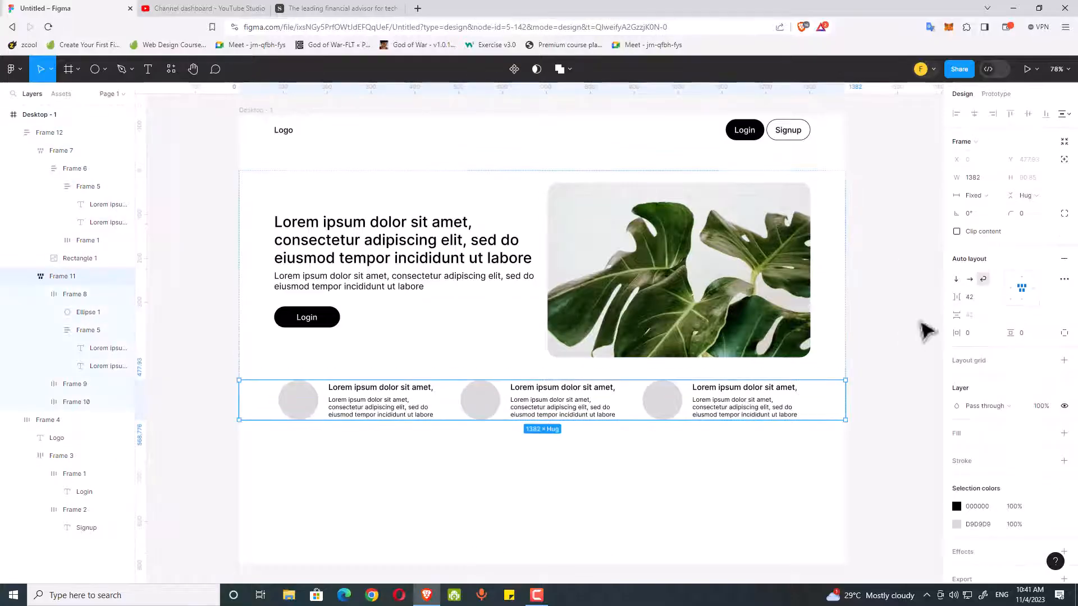
{"action": "left_click", "coordinate": [973, 196]}
{"action": "left_click", "coordinate": [995, 225]}
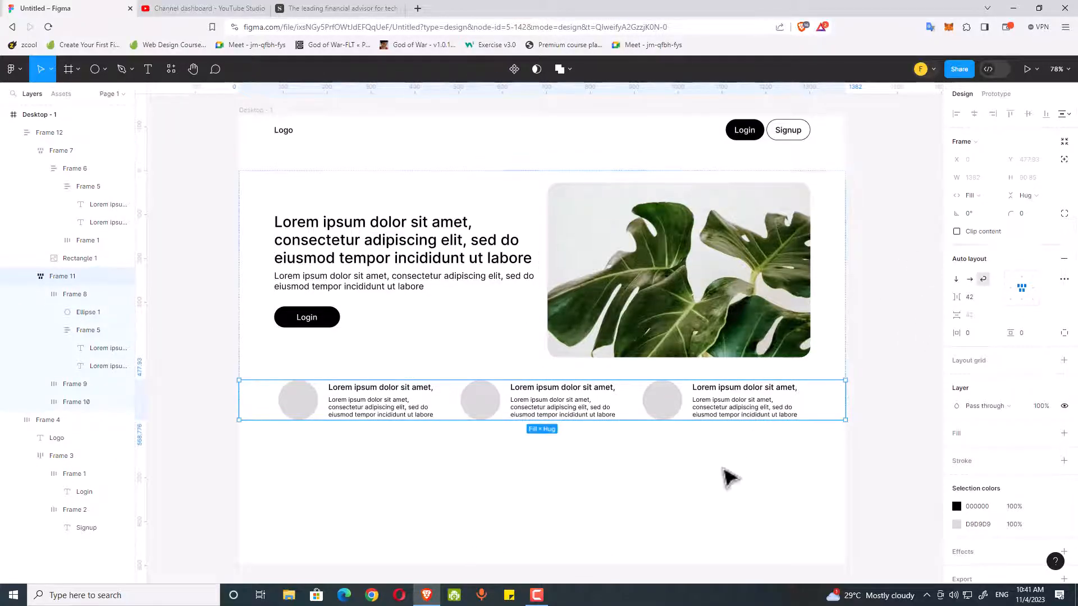
Step: Narrow the Desktop - 1 frame to about 861 wide to test the wrapping, and extend its height to about 1391
{"action": "left_click", "coordinate": [241, 112]}
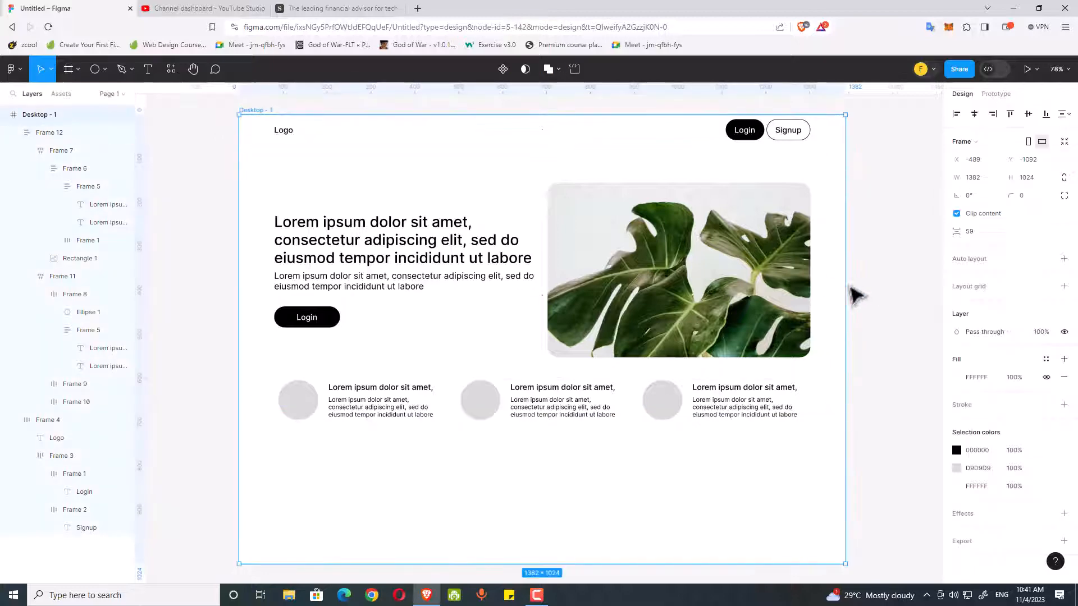
{"action": "left_click_drag", "start_coordinate": [844, 285], "coordinate": [616, 303]}
{"action": "scroll", "coordinate": [428, 276], "scroll_direction": "down", "scroll_amount": 2}
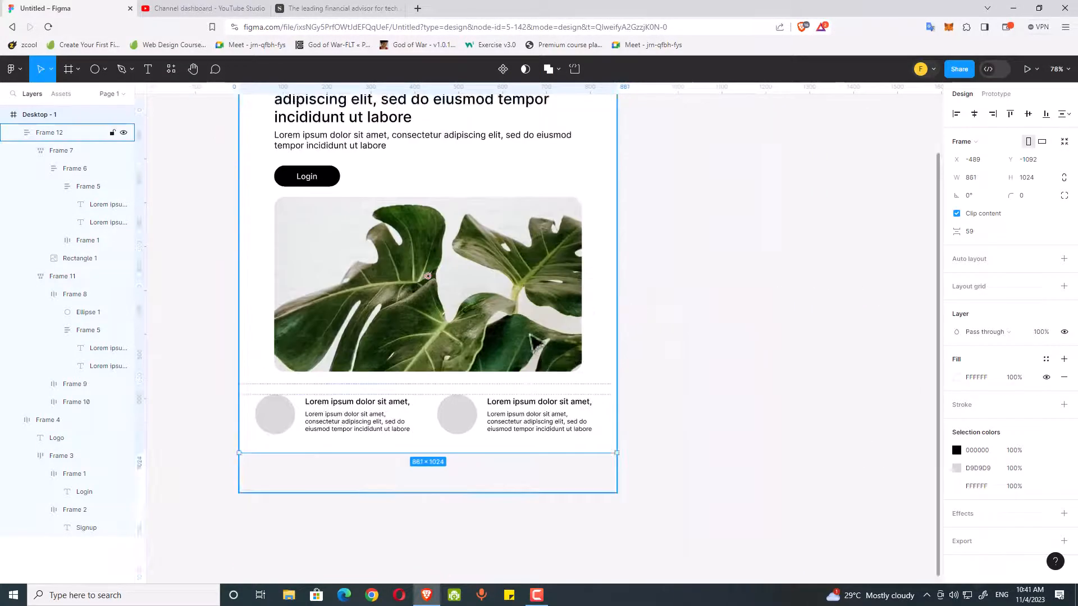
{"action": "scroll", "coordinate": [405, 277], "scroll_direction": "up", "scroll_amount": 4}
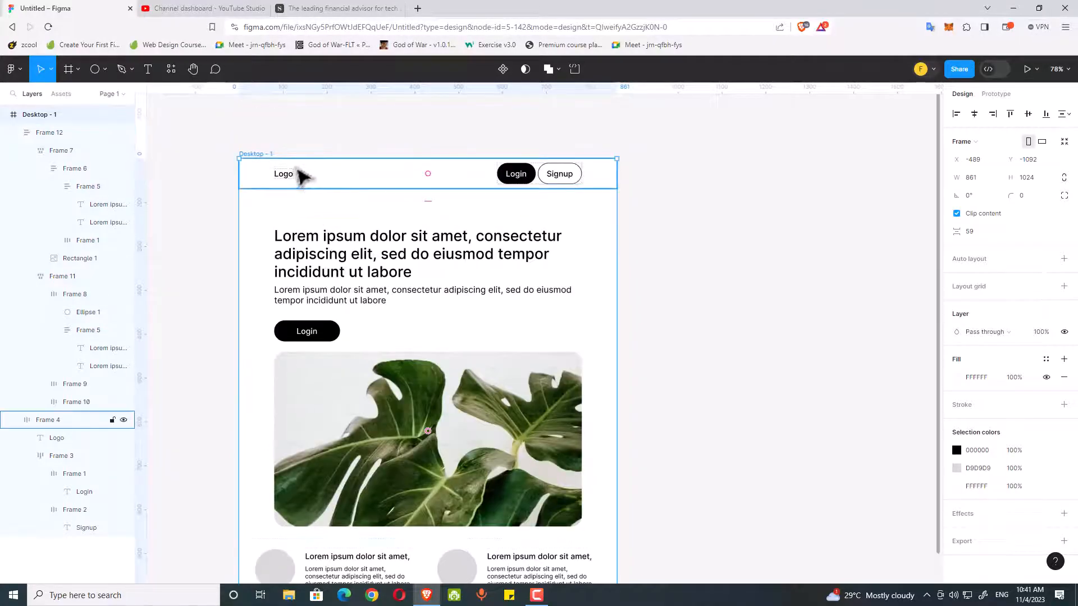
{"action": "scroll", "coordinate": [573, 280], "scroll_direction": "down", "scroll_amount": 6}
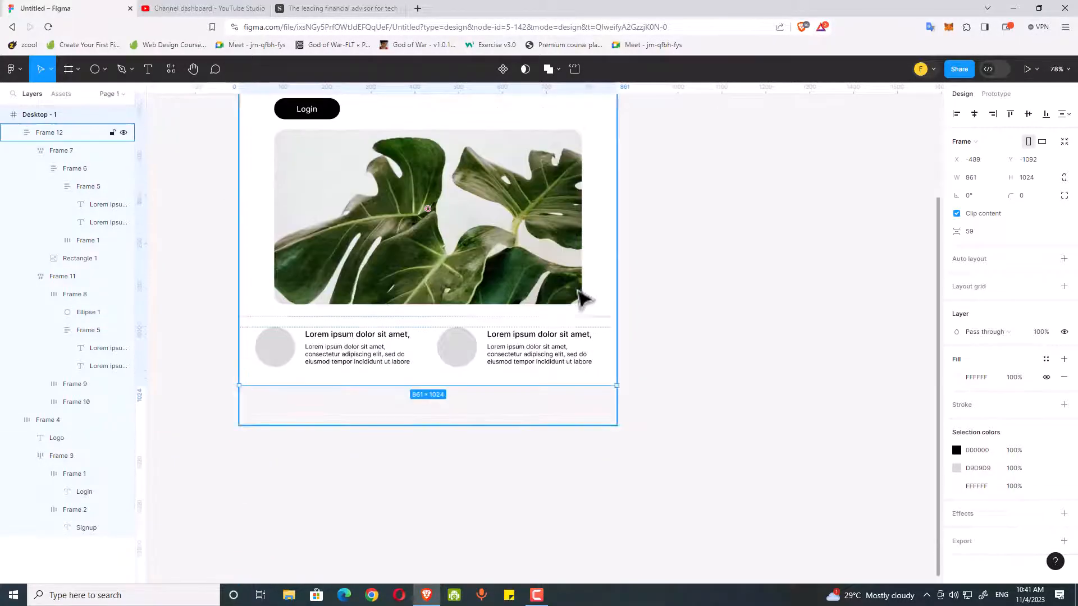
{"action": "left_click_drag", "start_coordinate": [509, 386], "coordinate": [496, 546]}
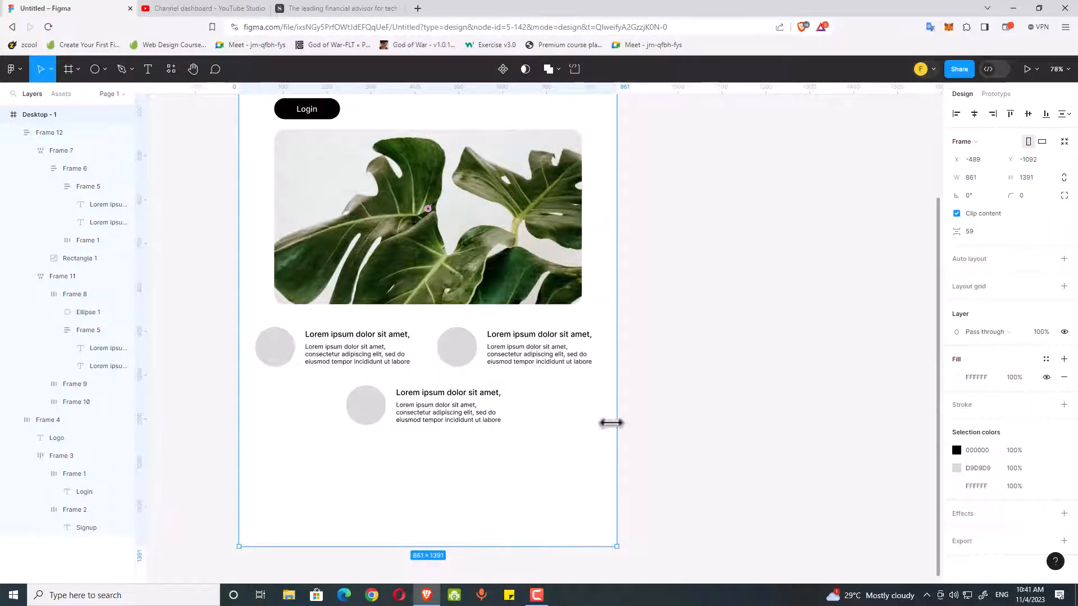
Step: Widen the Desktop - 1 frame to about 1364 and check the layout of the whole page
{"action": "left_click_drag", "start_coordinate": [611, 423], "coordinate": [838, 386]}
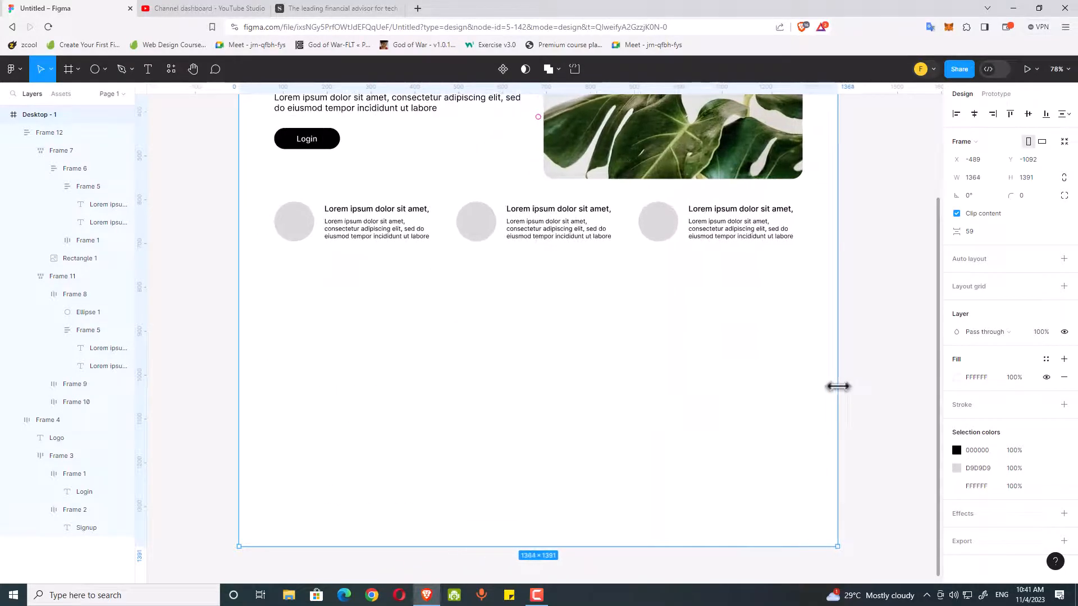
{"action": "scroll", "coordinate": [699, 416], "scroll_direction": "up", "scroll_amount": 5}
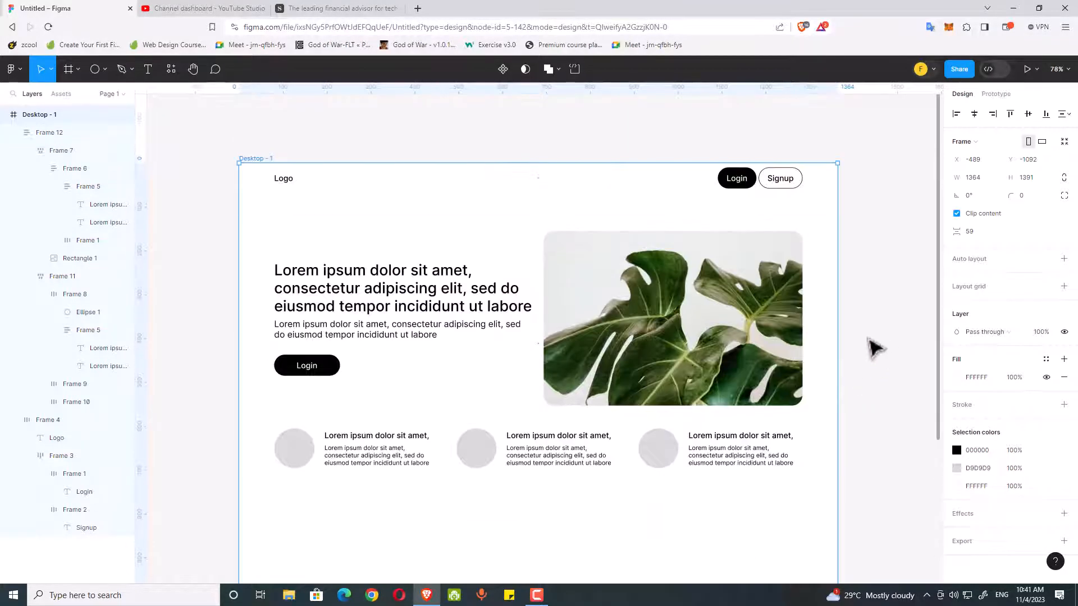
{"action": "left_click", "coordinate": [873, 348]}
Step: Select the three feature circles and search the Unsplash plugin for plant images
{"action": "scroll", "coordinate": [862, 337], "scroll_direction": "down", "scroll_amount": 2}
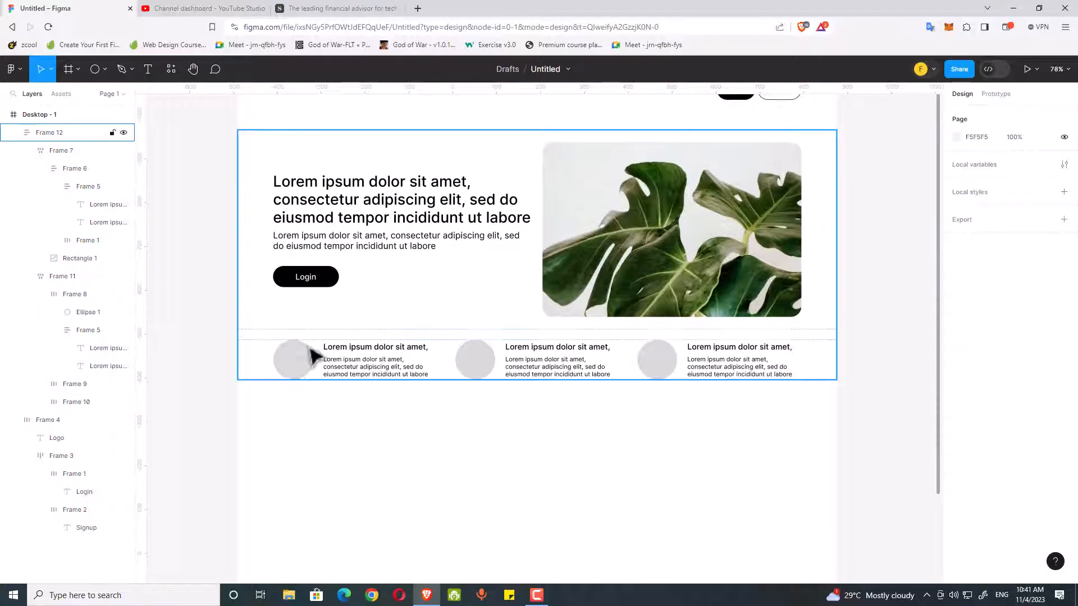
{"action": "left_click", "coordinate": [297, 362], "text": "ctrl"}
{"action": "left_click", "coordinate": [474, 361], "text": "ctrl+shift"}
{"action": "left_click", "coordinate": [674, 371], "text": "ctrl+shift"}
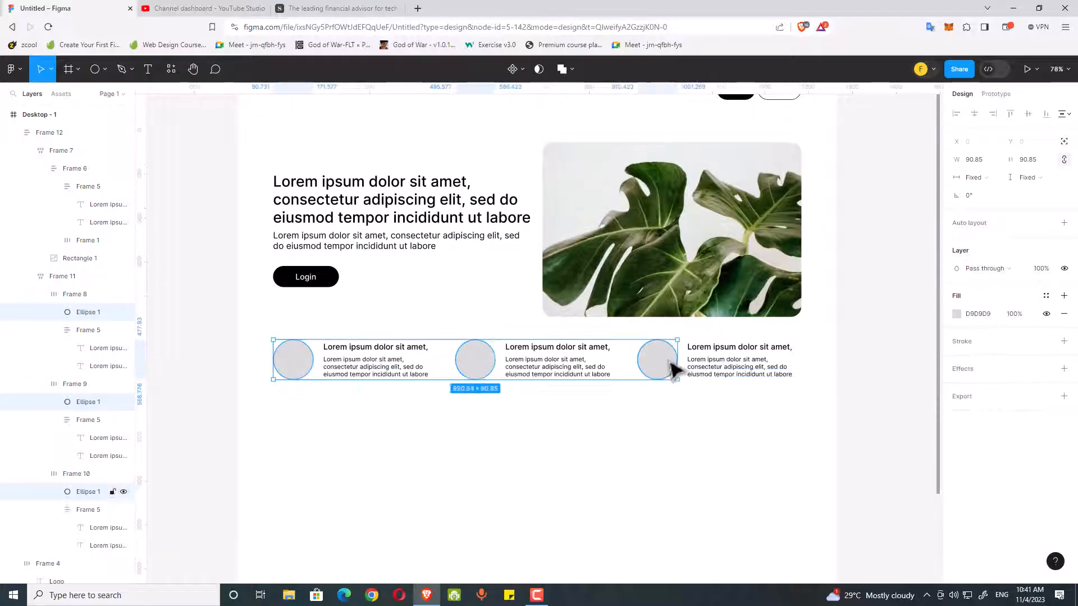
{"action": "left_click", "coordinate": [172, 70]}
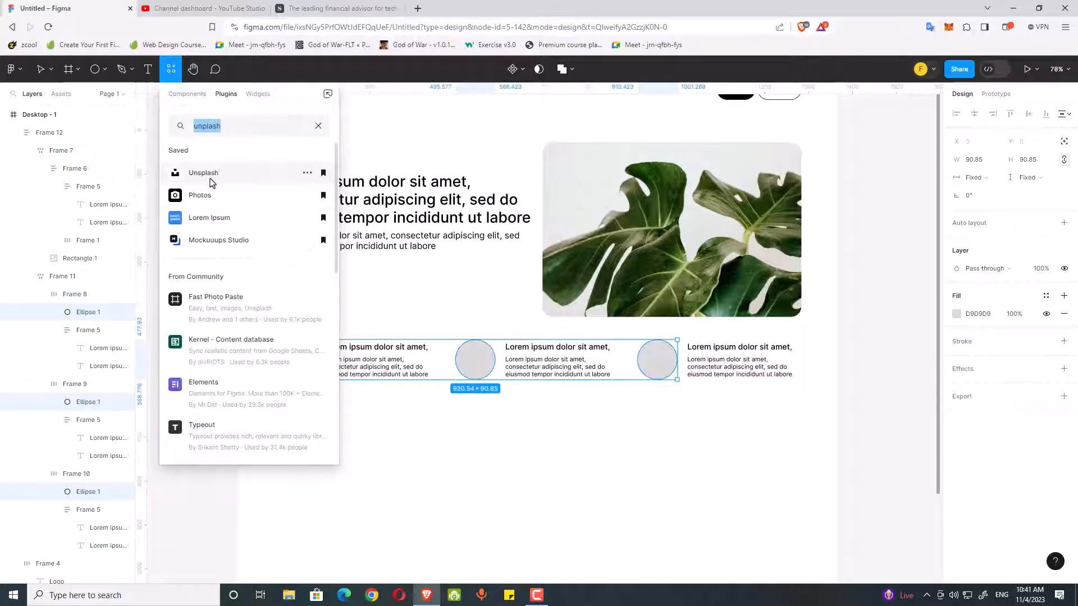
{"action": "left_click", "coordinate": [211, 176]}
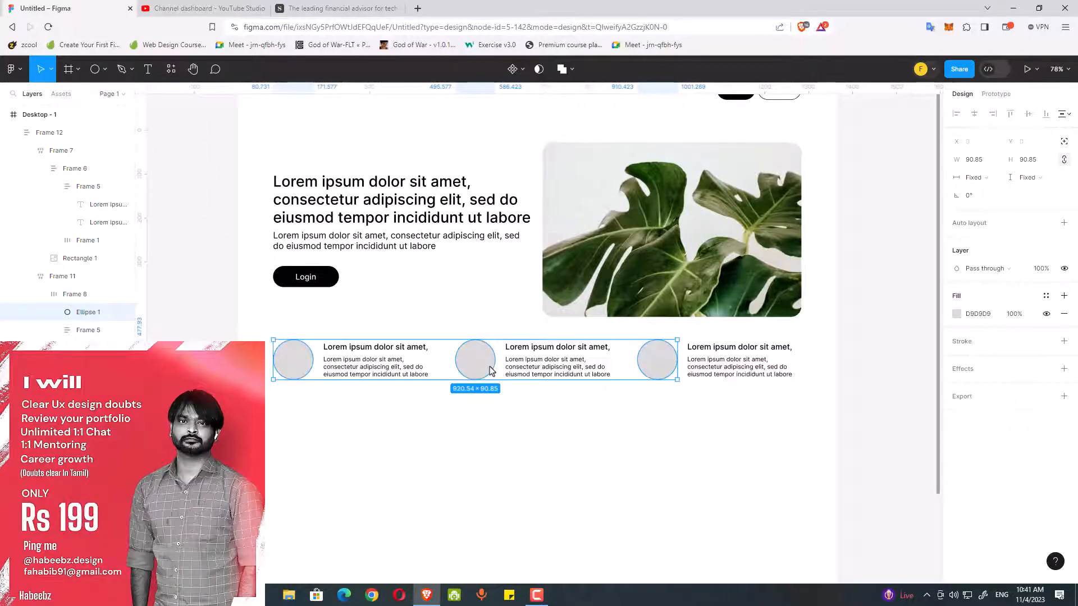
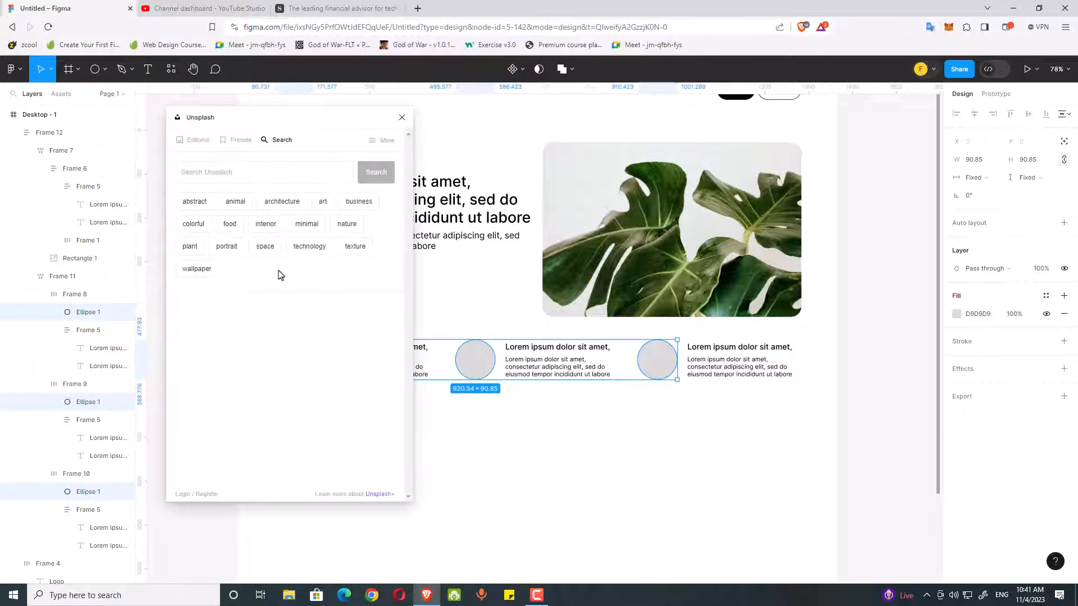
{"action": "left_click", "coordinate": [197, 251]}
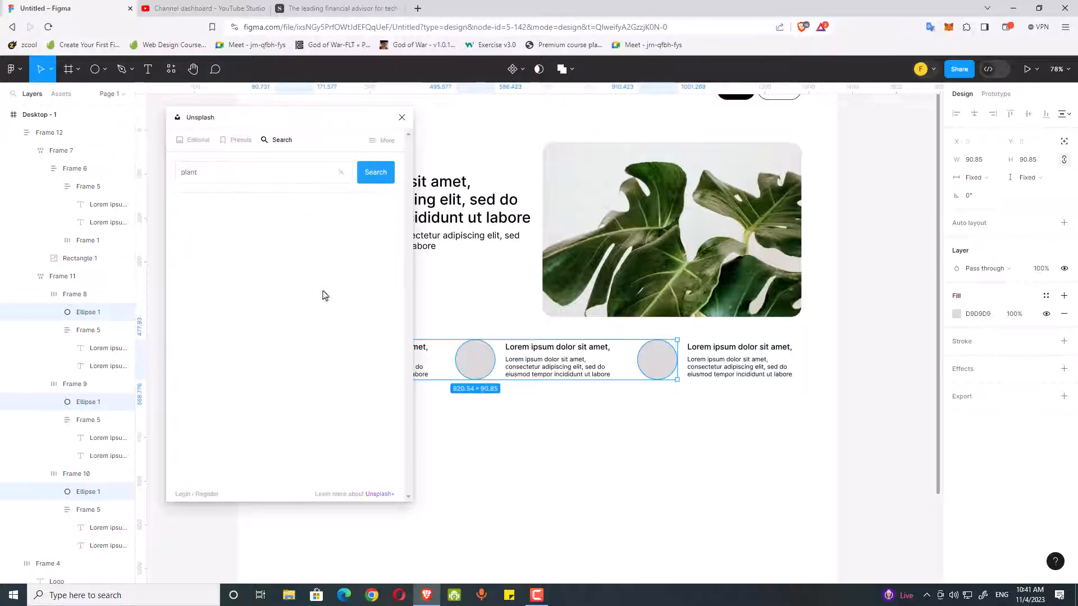
Step: Fill the first feature circle with the Unsplash image of a monstera leaf on a white background
{"action": "left_click", "coordinate": [551, 444]}
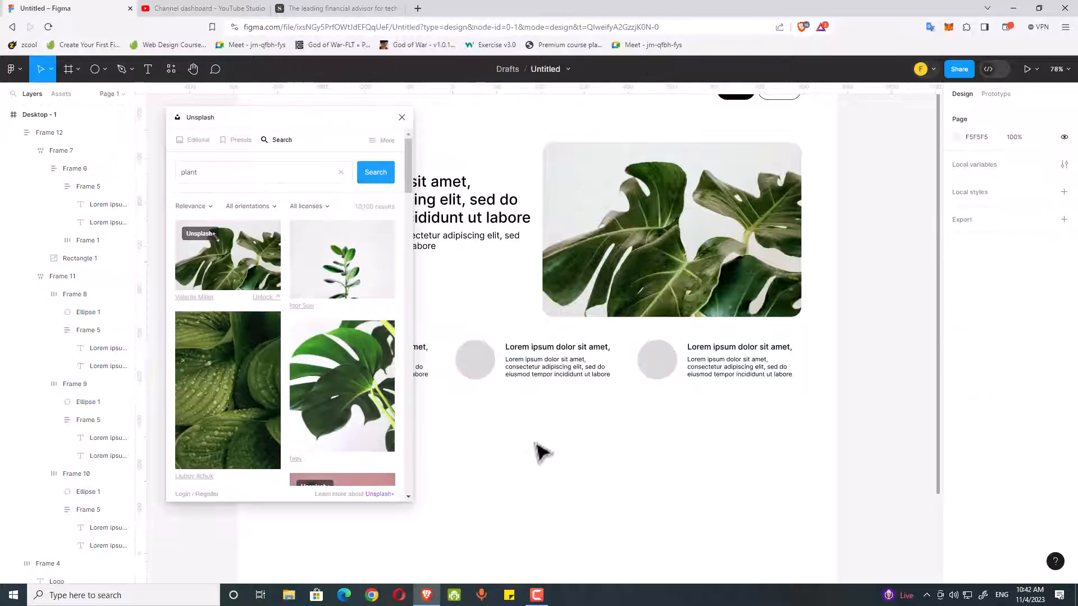
{"action": "left_click_drag", "start_coordinate": [524, 445], "coordinate": [694, 438]}
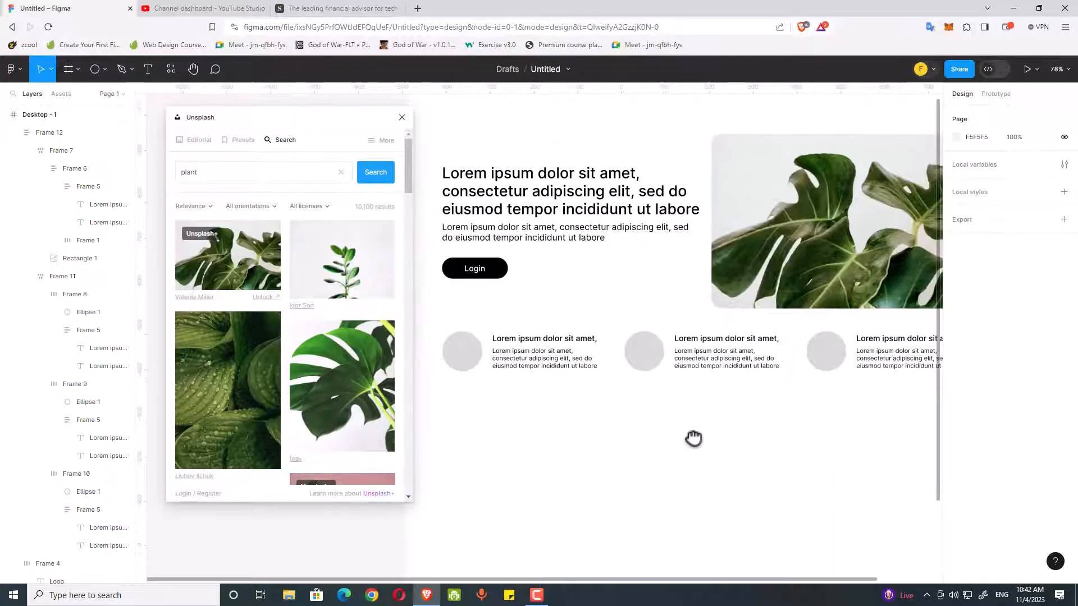
{"action": "left_click", "coordinate": [466, 362]}
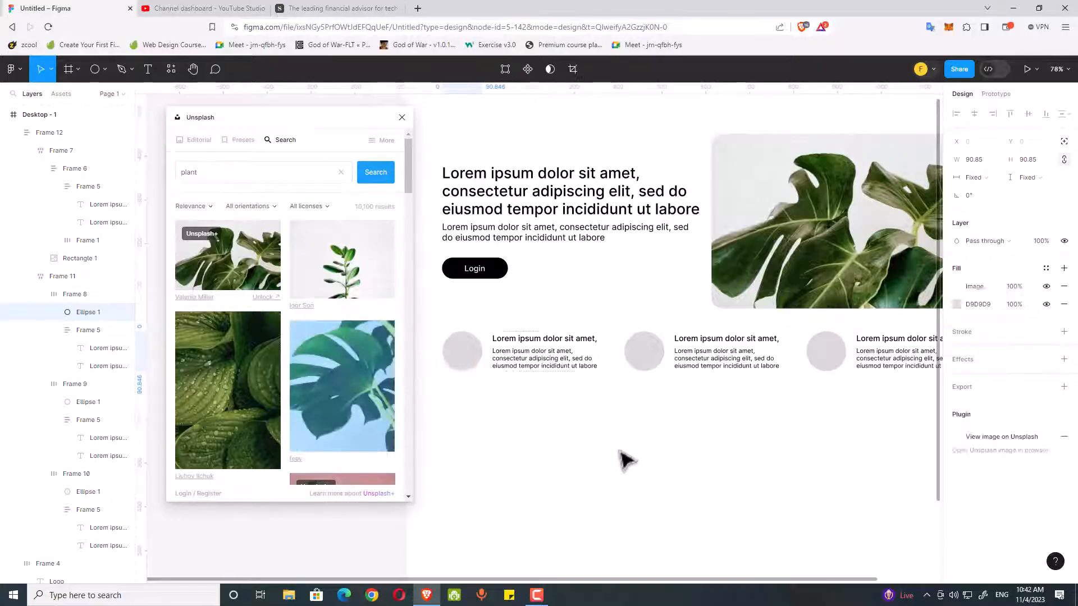
Step: Fill the second feature circle with the Unsplash image of a green leafy branch on a white background
{"action": "scroll", "coordinate": [662, 429], "scroll_direction": "right", "scroll_amount": 3}
{"action": "left_click", "coordinate": [602, 359]}
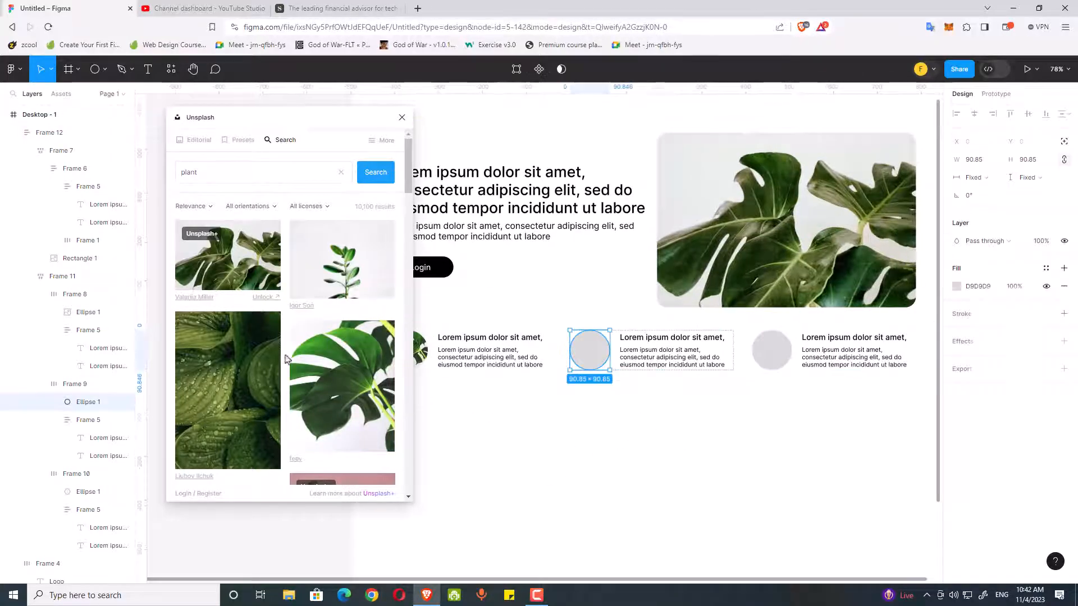
{"action": "scroll", "coordinate": [303, 332], "scroll_direction": "down", "scroll_amount": 2}
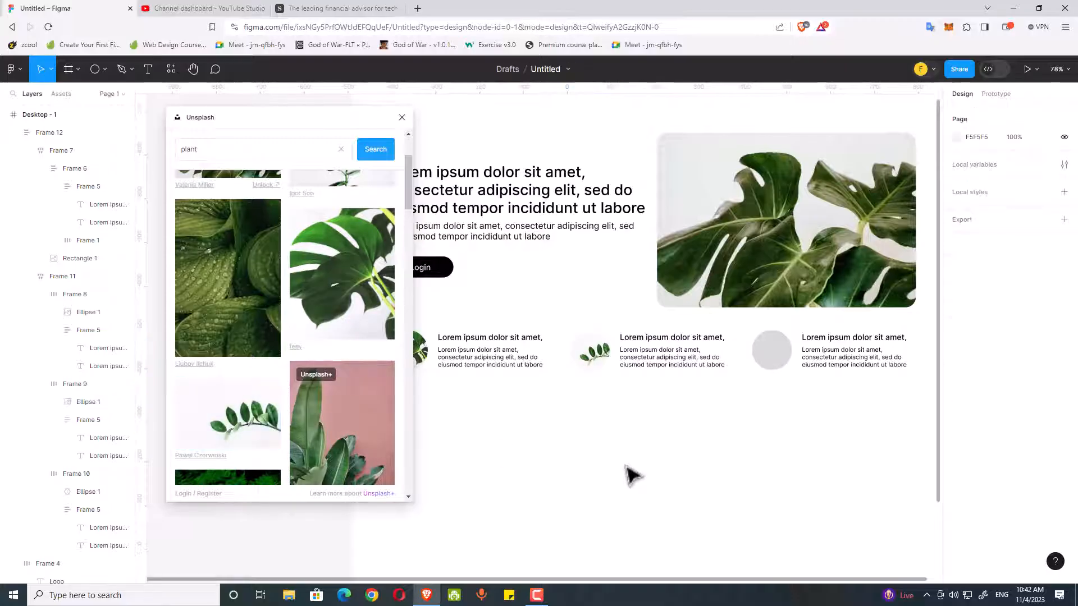
Step: Fill the third feature circle with the Unsplash monstera leaf image on a white background and close the plugin
{"action": "scroll", "coordinate": [556, 463], "scroll_direction": "right", "scroll_amount": 3}
{"action": "left_click", "coordinate": [625, 349]}
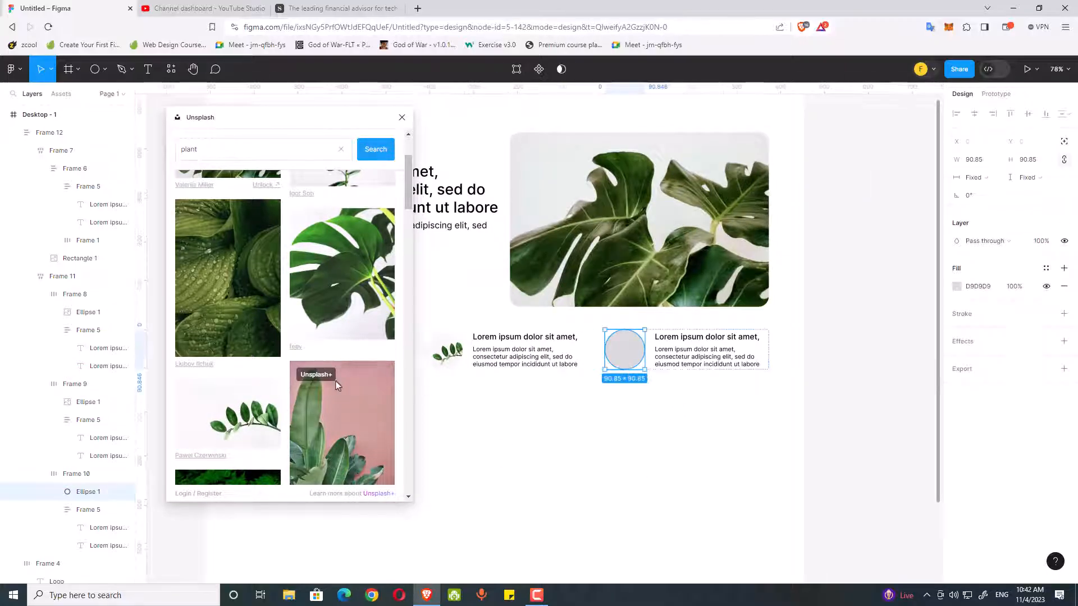
{"action": "scroll", "coordinate": [261, 396], "scroll_direction": "down", "scroll_amount": 3}
{"action": "scroll", "coordinate": [368, 437], "scroll_direction": "down", "scroll_amount": 2}
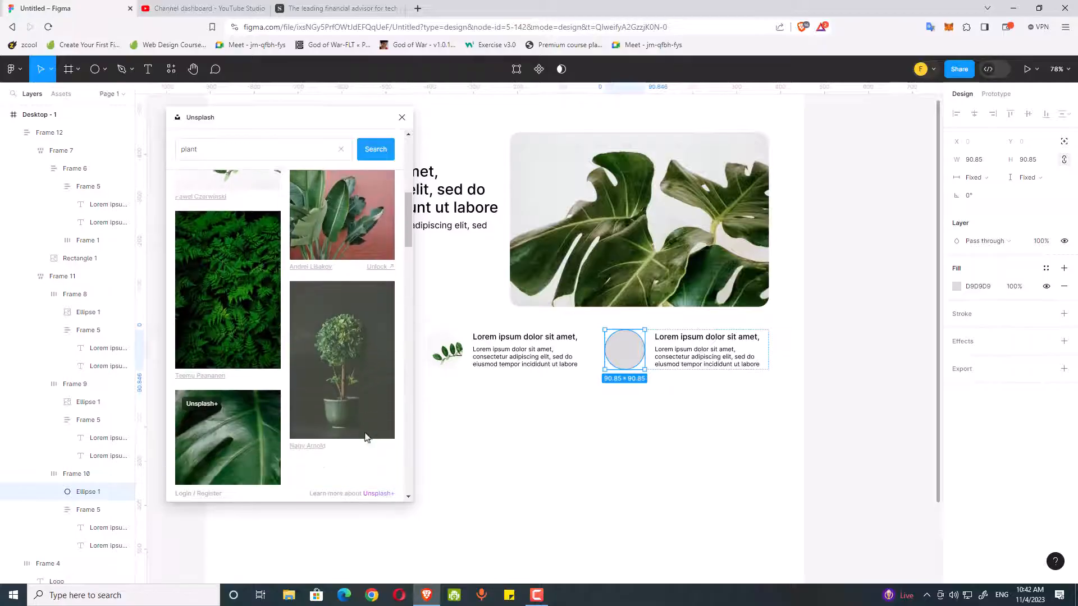
{"action": "scroll", "coordinate": [322, 426], "scroll_direction": "up", "scroll_amount": 4}
{"action": "scroll", "coordinate": [318, 384], "scroll_direction": "down", "scroll_amount": 3}
{"action": "scroll", "coordinate": [317, 384], "scroll_direction": "up", "scroll_amount": 4}
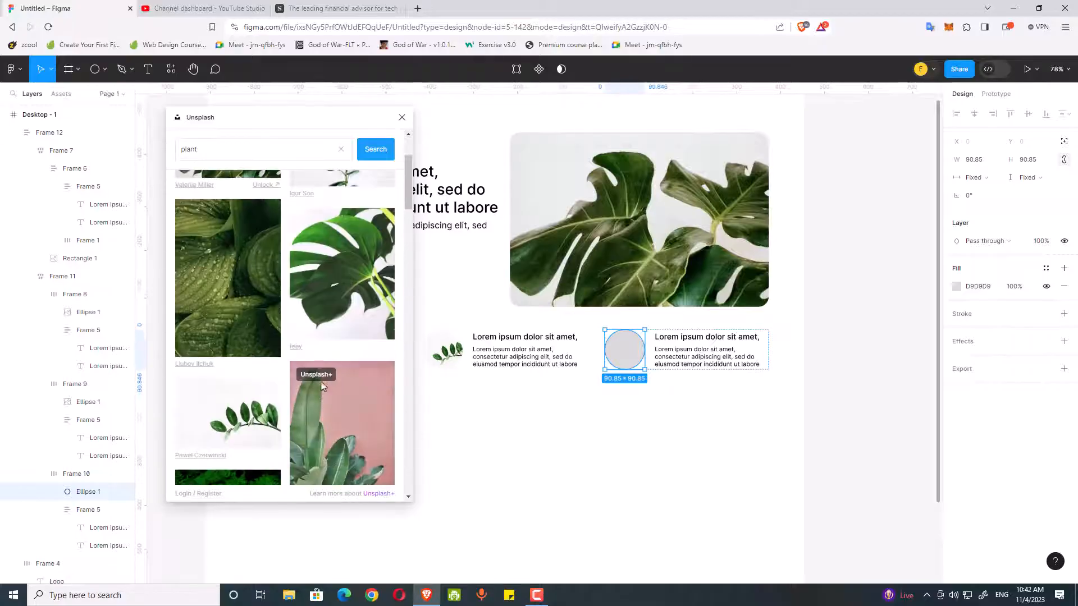
{"action": "left_click", "coordinate": [529, 433]}
{"action": "left_click", "coordinate": [402, 118]}
Step: Extend the height of the Desktop - 1 frame to about 1675
{"action": "scroll", "coordinate": [534, 449], "scroll_direction": "down", "scroll_amount": 3}
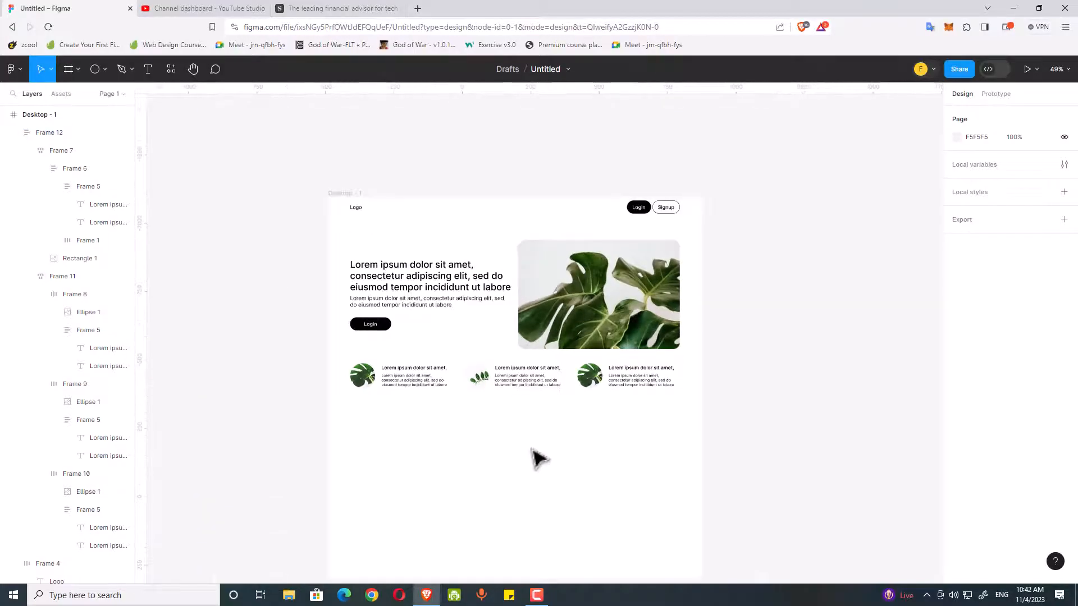
{"action": "scroll", "coordinate": [562, 365], "scroll_direction": "down", "scroll_amount": 2}
{"action": "scroll", "coordinate": [555, 368], "scroll_direction": "up", "scroll_amount": 1}
{"action": "left_click", "coordinate": [552, 361]}
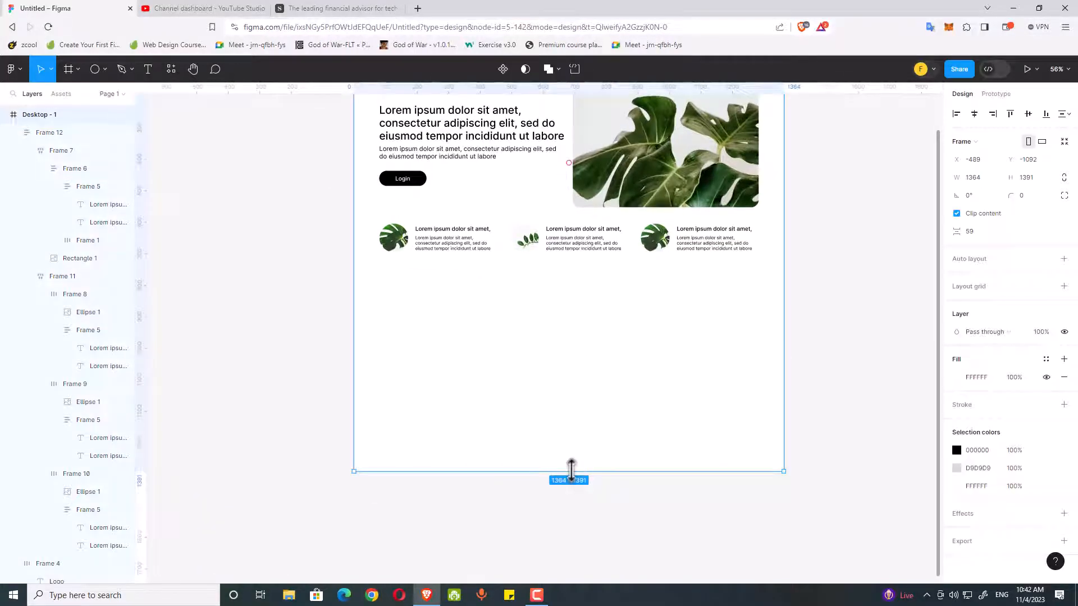
{"action": "left_click_drag", "start_coordinate": [571, 471], "coordinate": [572, 562]}
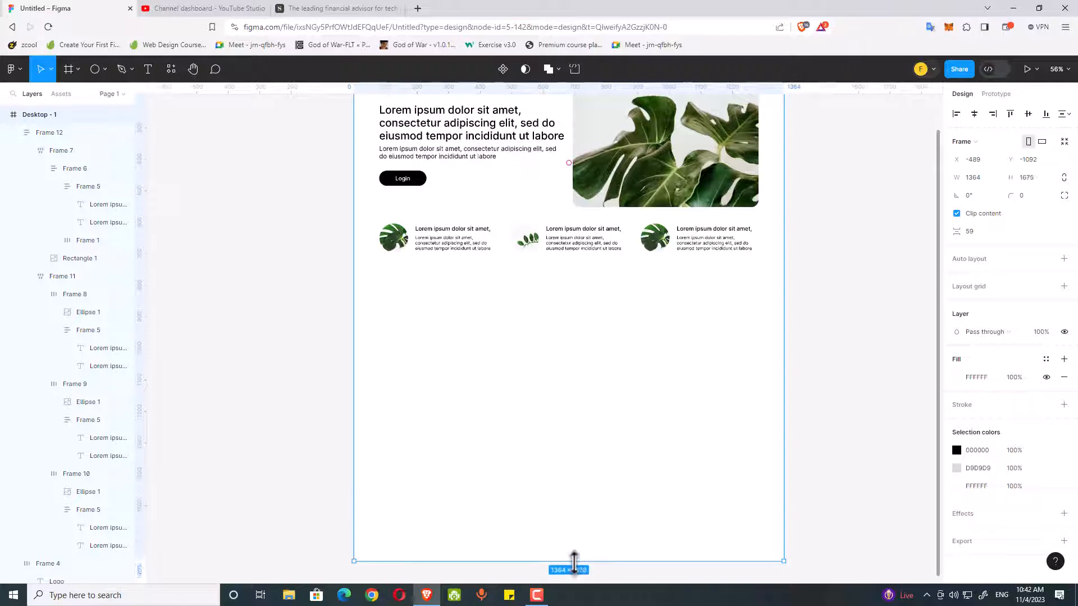
{"action": "left_click", "coordinate": [565, 420]}
{"action": "left_click_drag", "start_coordinate": [590, 419], "coordinate": [581, 434]}
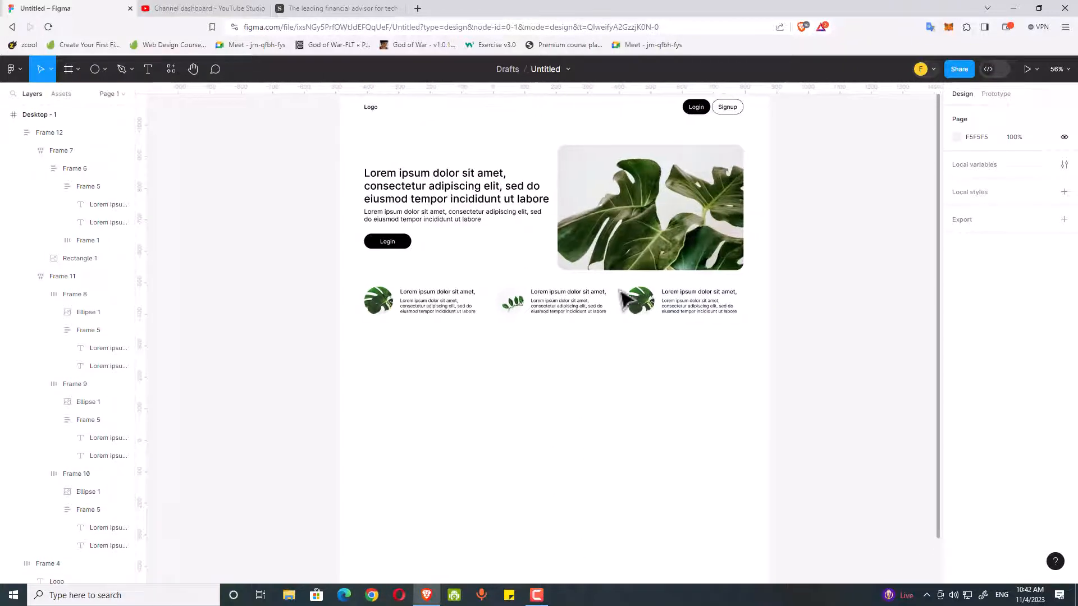
Step: Duplicate the hero section and place the copy below the feature row
{"action": "left_click", "coordinate": [610, 183]}
{"action": "left_click", "coordinate": [609, 183]}
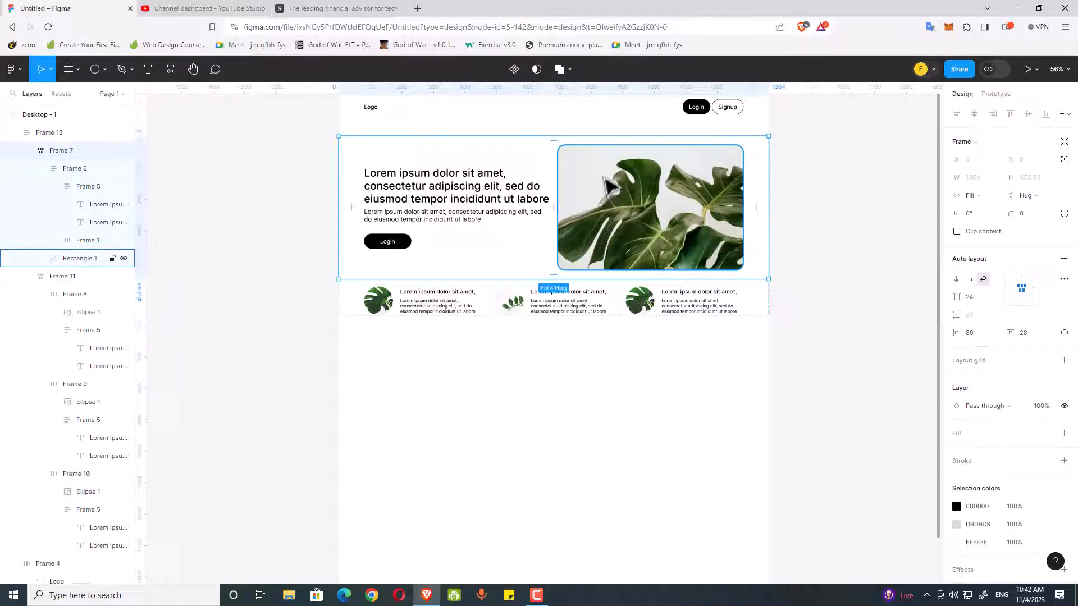
{"action": "key", "text": "ctrl+d"}
{"action": "key", "text": "Down"}
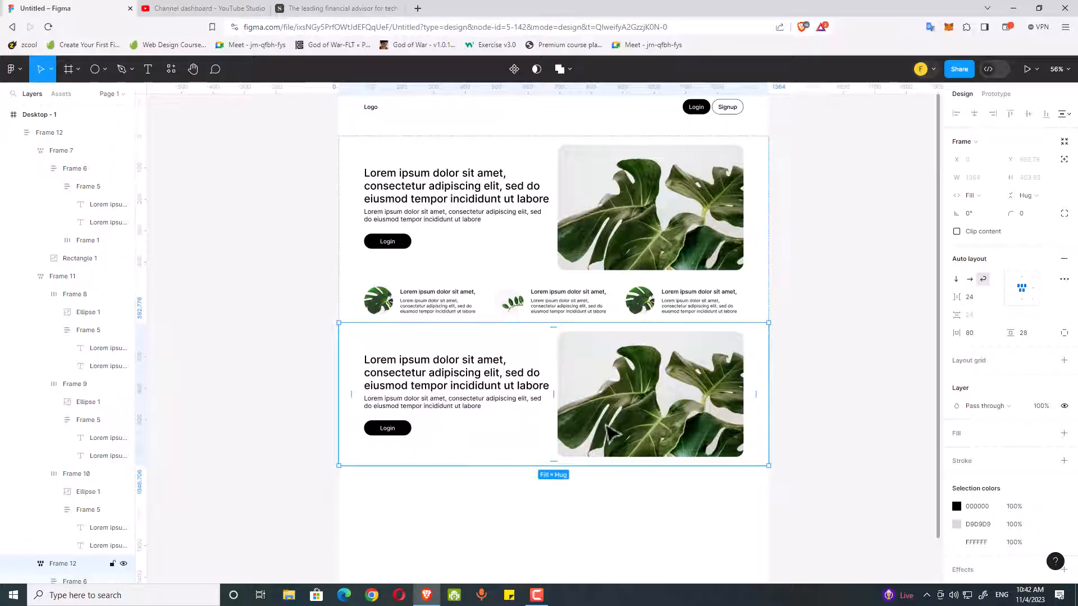
Step: Reorder the duplicated section so its plant image comes before the text block
{"action": "left_click", "coordinate": [606, 426]}
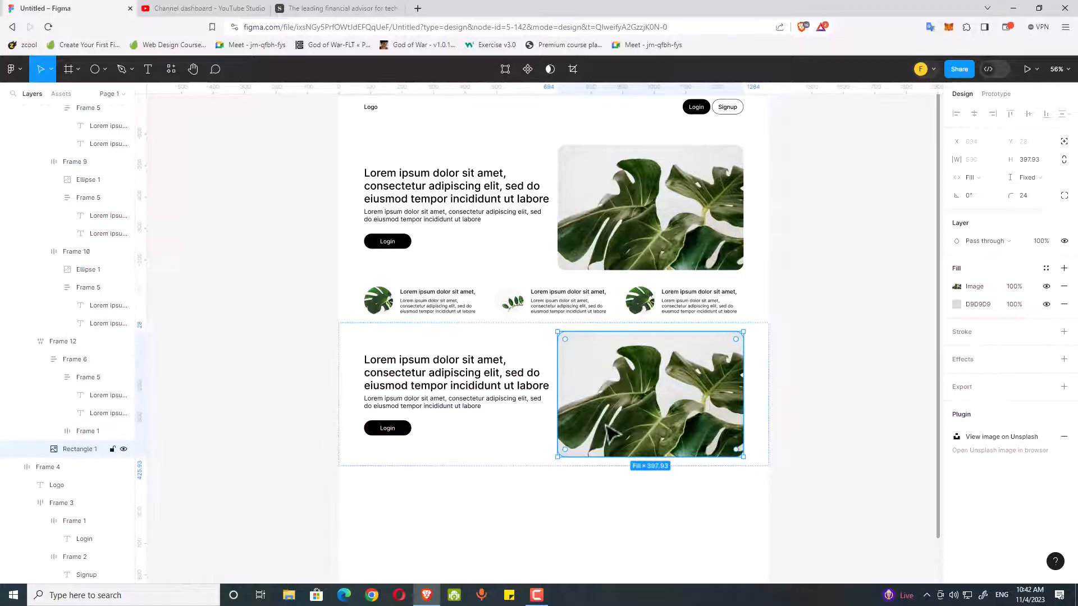
{"action": "key", "text": "Left"}
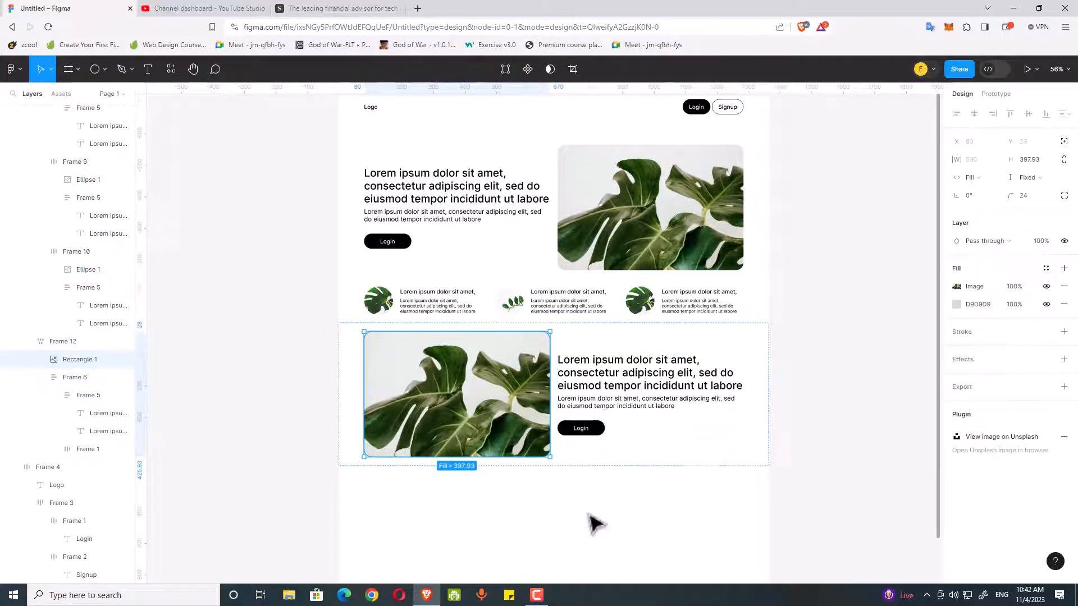
{"action": "left_click", "coordinate": [592, 522]}
Step: Duplicate the image-first section below itself and reorder the copy so its text block comes before the image
{"action": "left_click", "coordinate": [632, 391]}
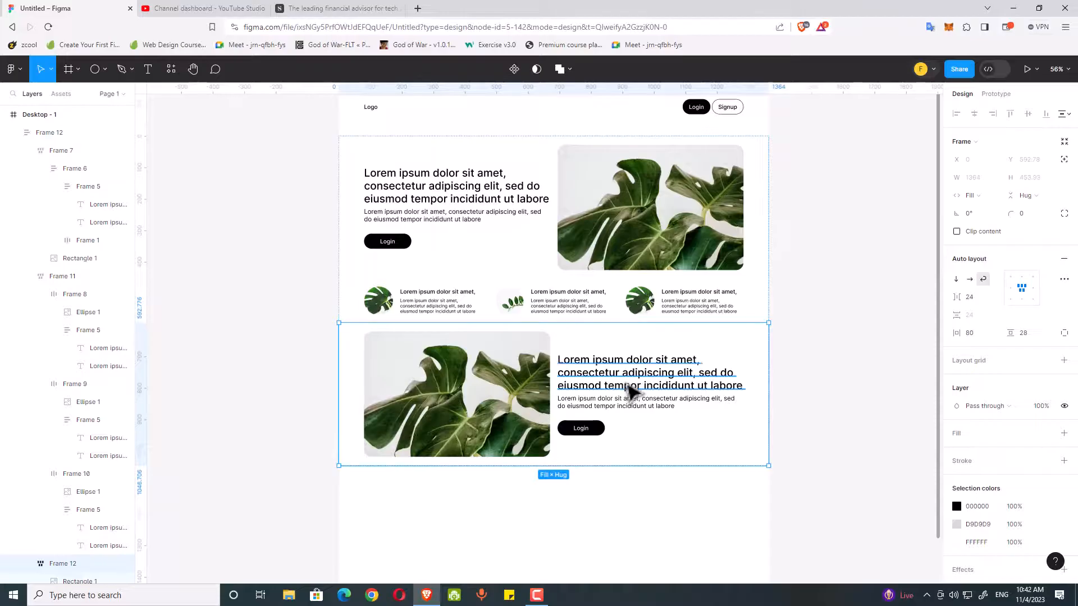
{"action": "key", "text": "ctrl+d"}
{"action": "scroll", "coordinate": [632, 391], "scroll_direction": "down", "scroll_amount": 1}
{"action": "scroll", "coordinate": [632, 392], "scroll_direction": "down", "scroll_amount": 3}
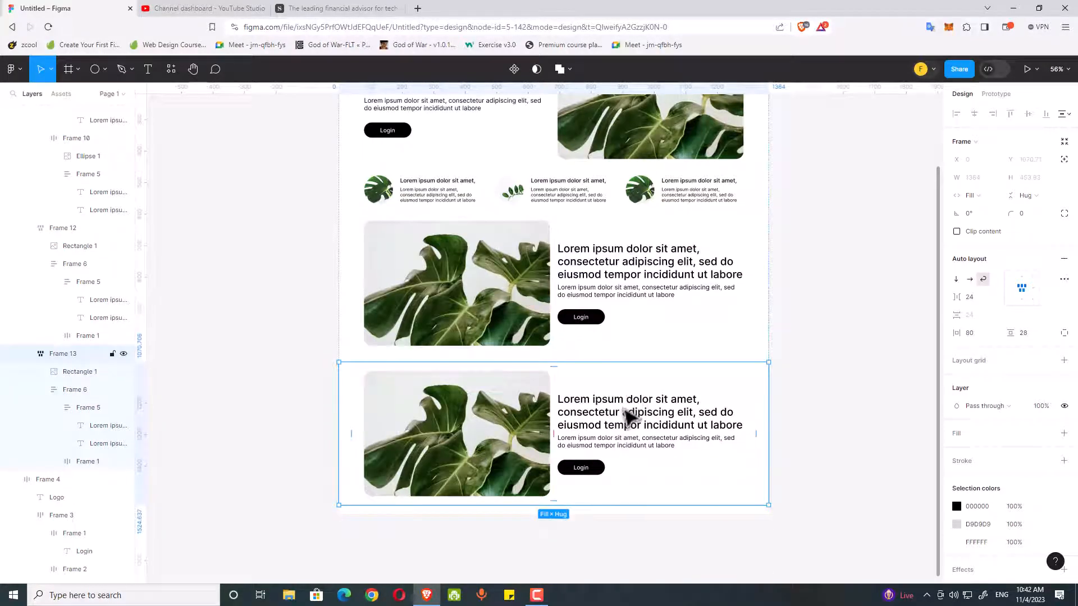
{"action": "left_click", "coordinate": [629, 416]}
{"action": "key", "text": "Left"}
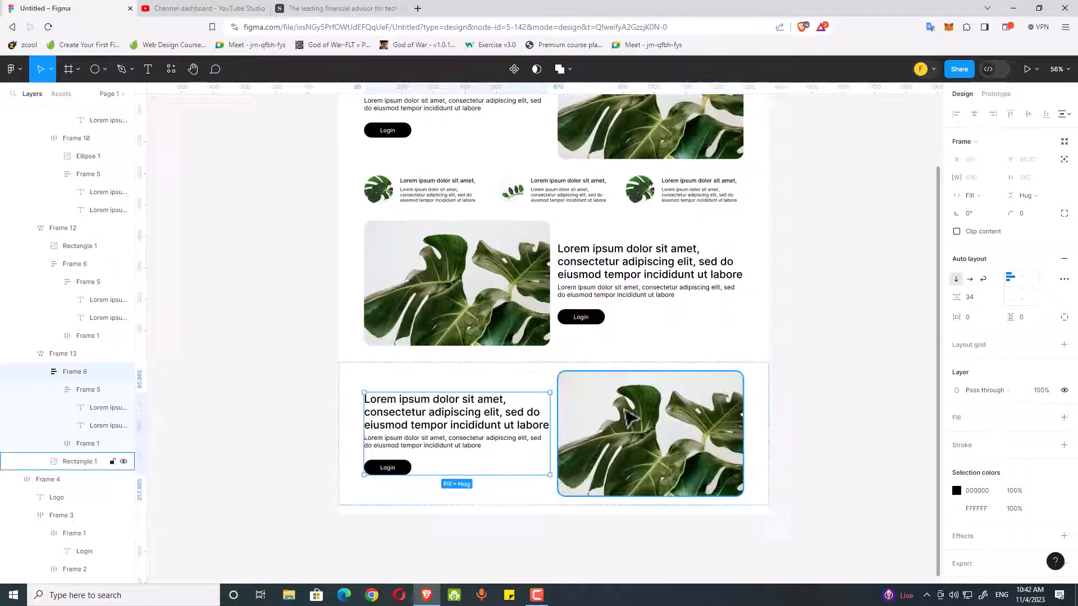
{"action": "scroll", "coordinate": [627, 418], "scroll_direction": "down", "scroll_amount": 1}
{"action": "left_click", "coordinate": [623, 531]}
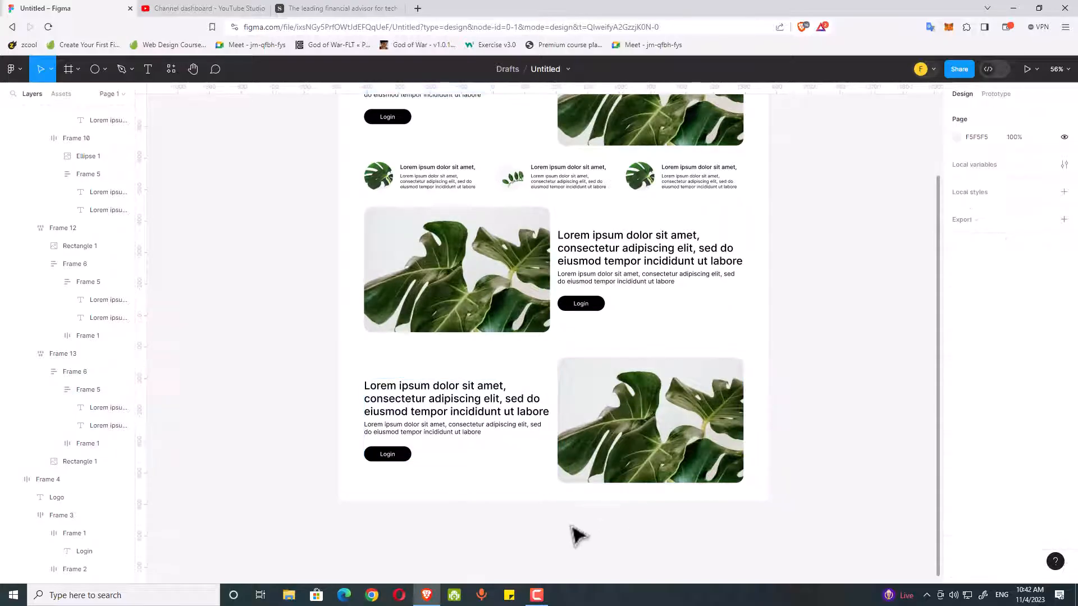
{"action": "scroll", "coordinate": [640, 330], "scroll_direction": "up", "scroll_amount": 1}
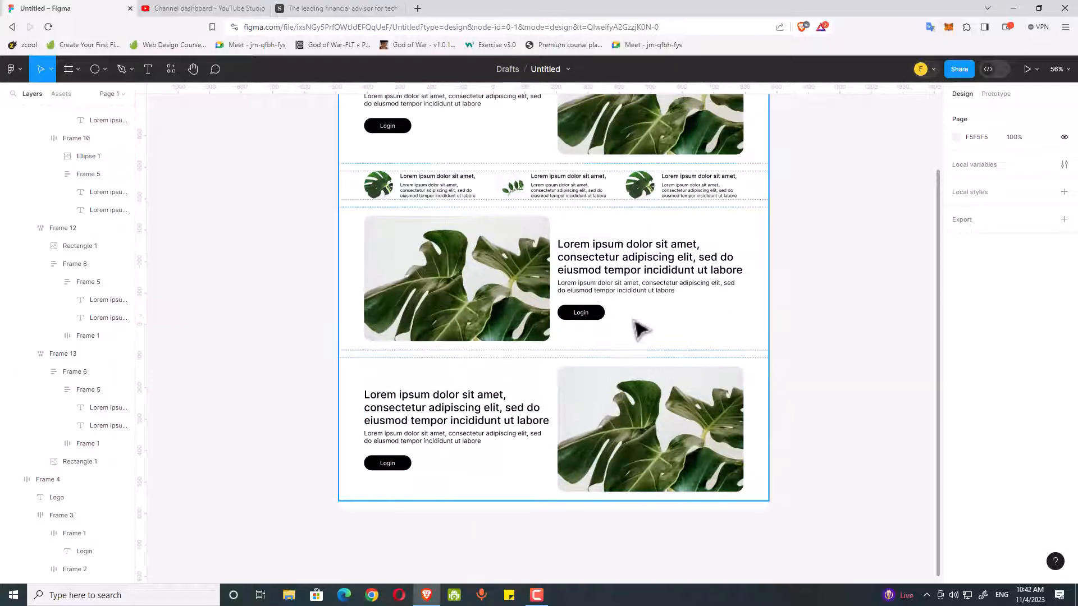
Step: Set the heading font size to 24 in both sections below the feature row
{"action": "left_click", "coordinate": [623, 275]}
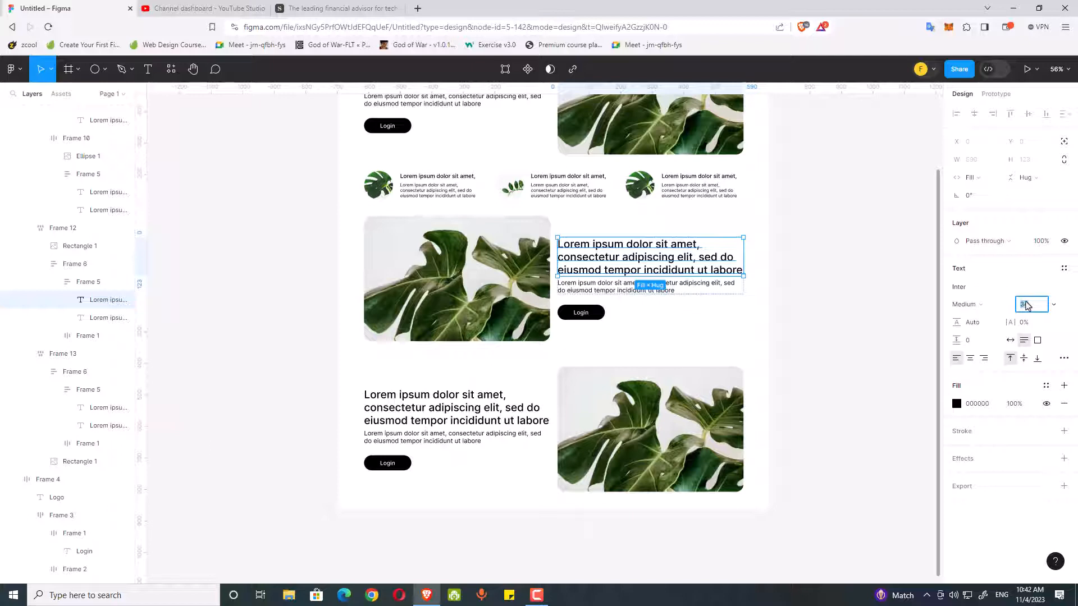
{"action": "key", "text": "Return"}
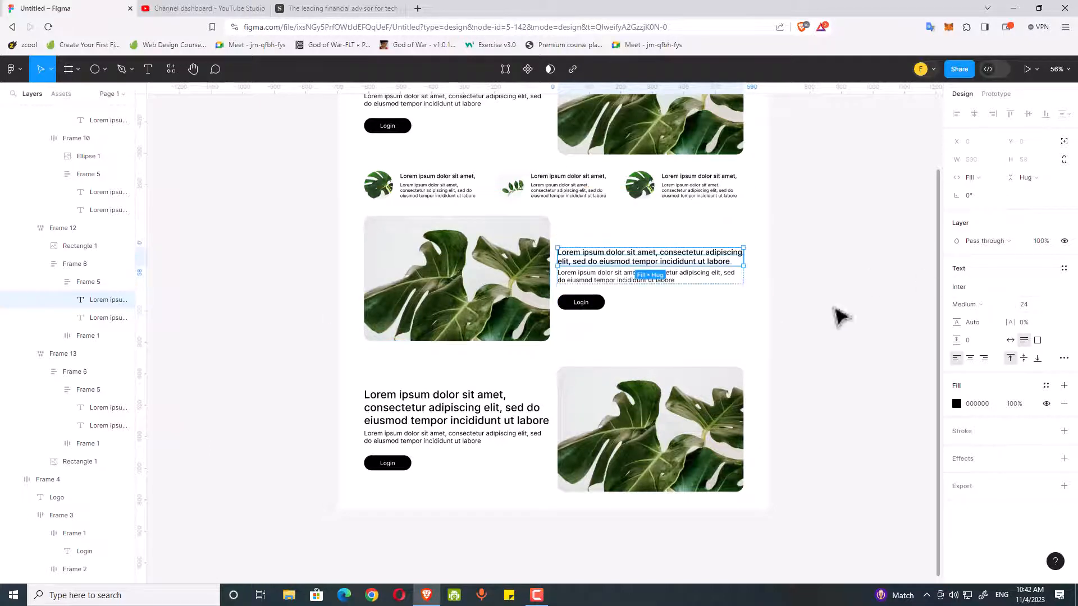
{"action": "left_click", "coordinate": [444, 430]}
{"action": "left_click", "coordinate": [443, 430]}
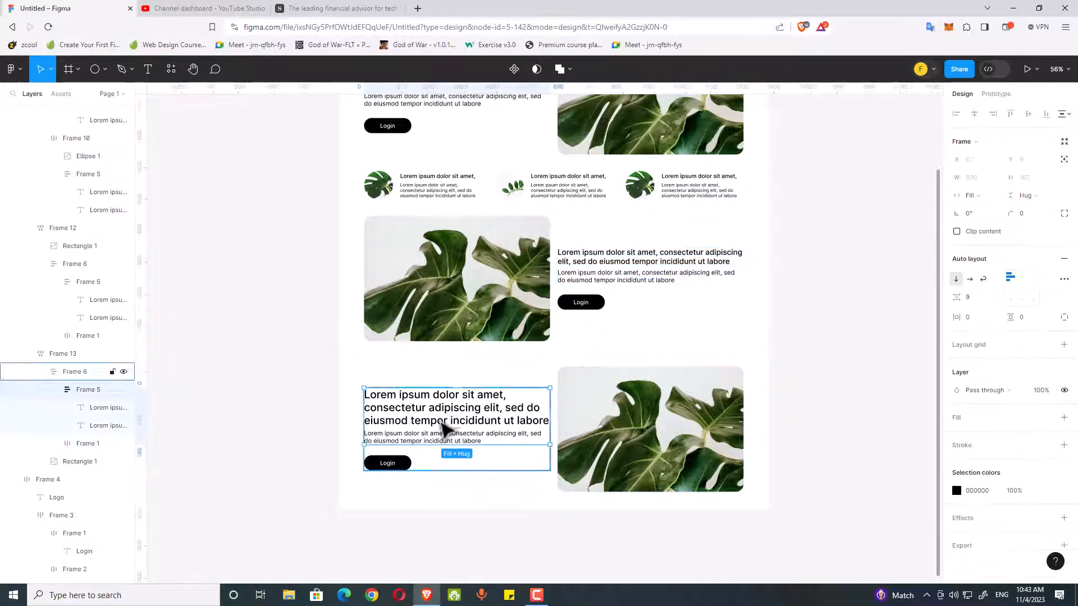
{"action": "double_click", "coordinate": [444, 429]}
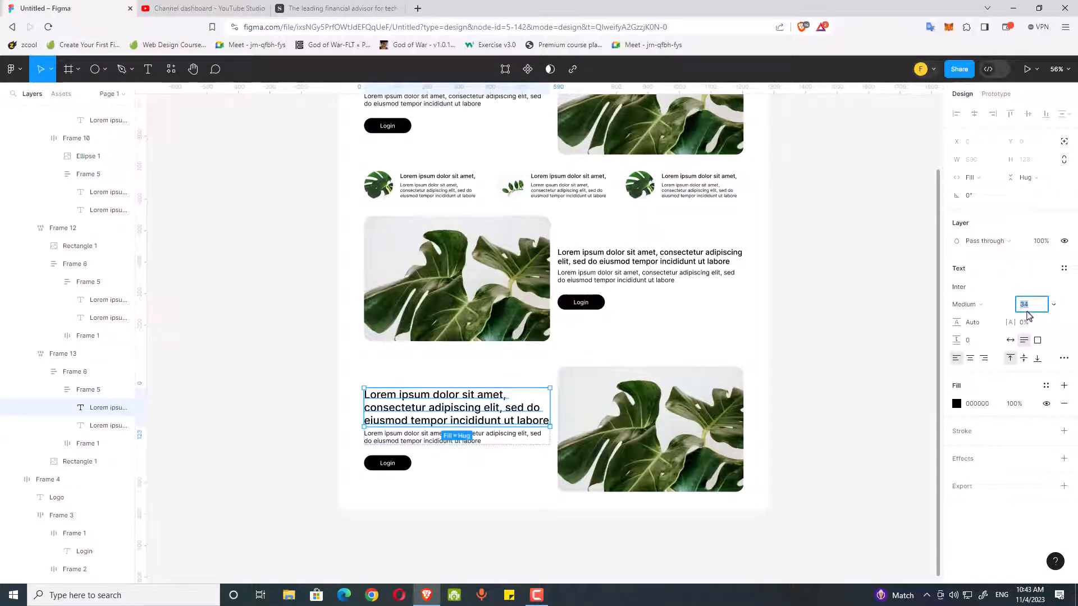
{"action": "type", "text": "24"}
{"action": "key", "text": "Return"}
{"action": "left_click", "coordinate": [841, 348]}
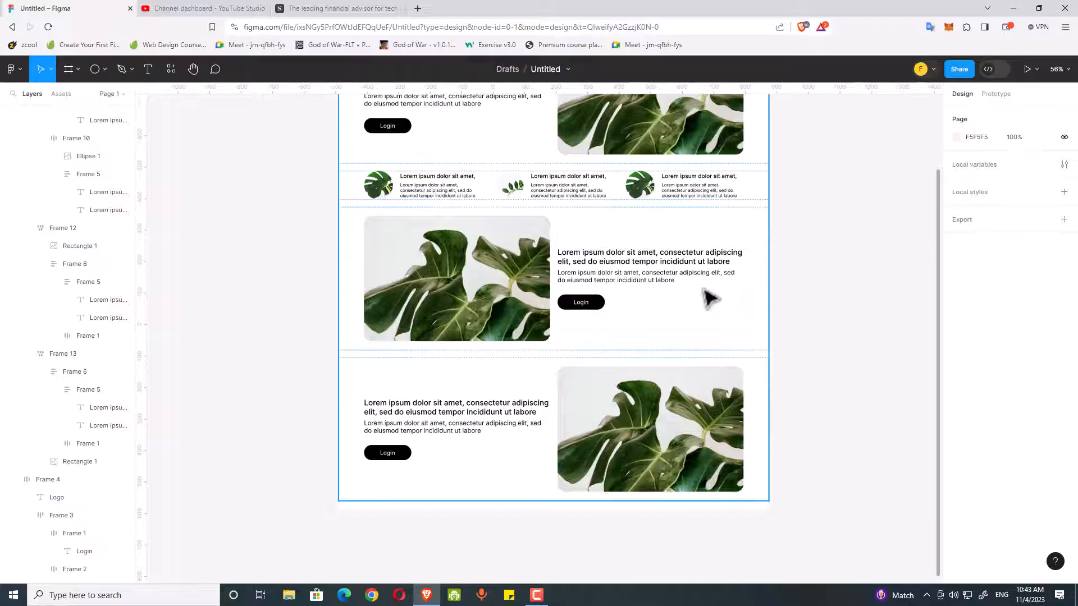
Step: Shorten the heading of the image-first section to "Lorem ipsum dolor sit amet,"
{"action": "left_click", "coordinate": [681, 263]}
{"action": "left_click", "coordinate": [669, 257]}
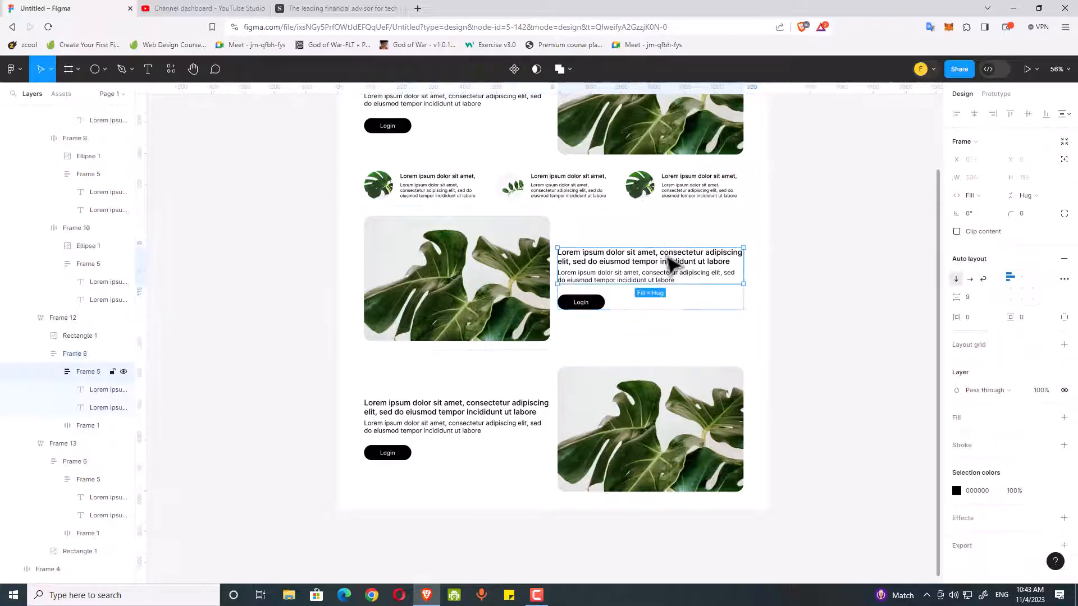
{"action": "left_click", "coordinate": [669, 261]}
{"action": "double_click", "coordinate": [666, 259]}
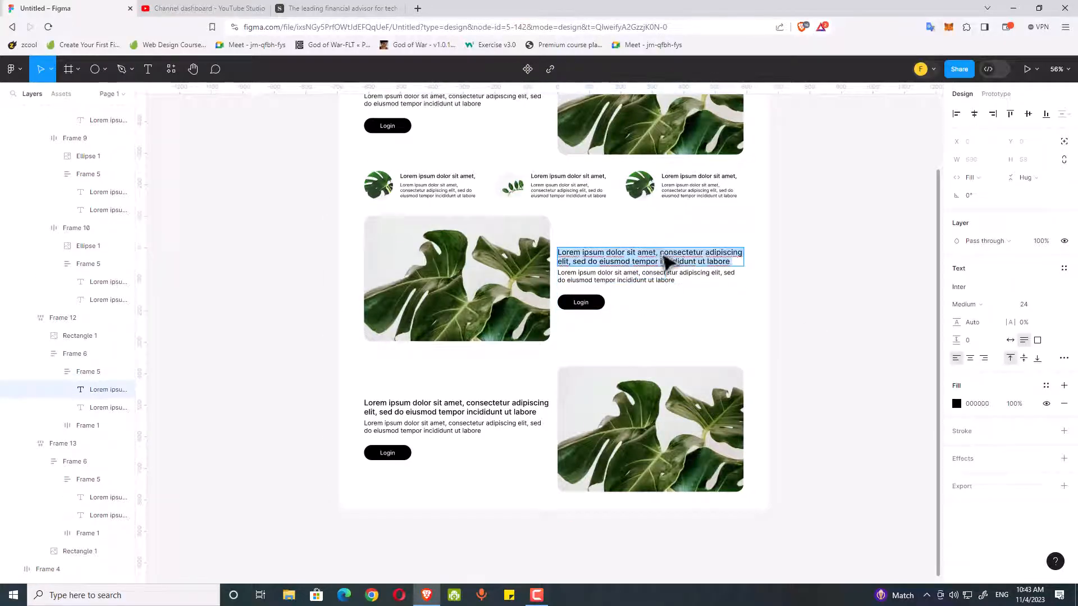
{"action": "left_click", "coordinate": [685, 260]}
{"action": "left_click_drag", "start_coordinate": [659, 254], "coordinate": [730, 263]}
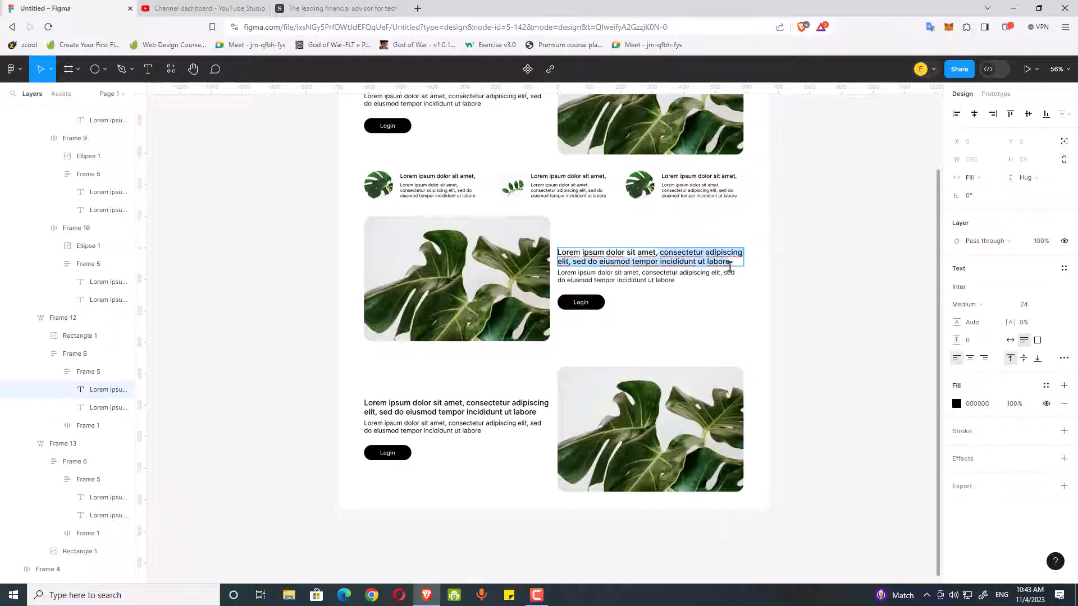
{"action": "key", "text": "BackSpace"}
Step: Shorten the heading of the bottom section to "Lorem ipsum dolor sit amet,"
{"action": "left_click", "coordinate": [464, 414]}
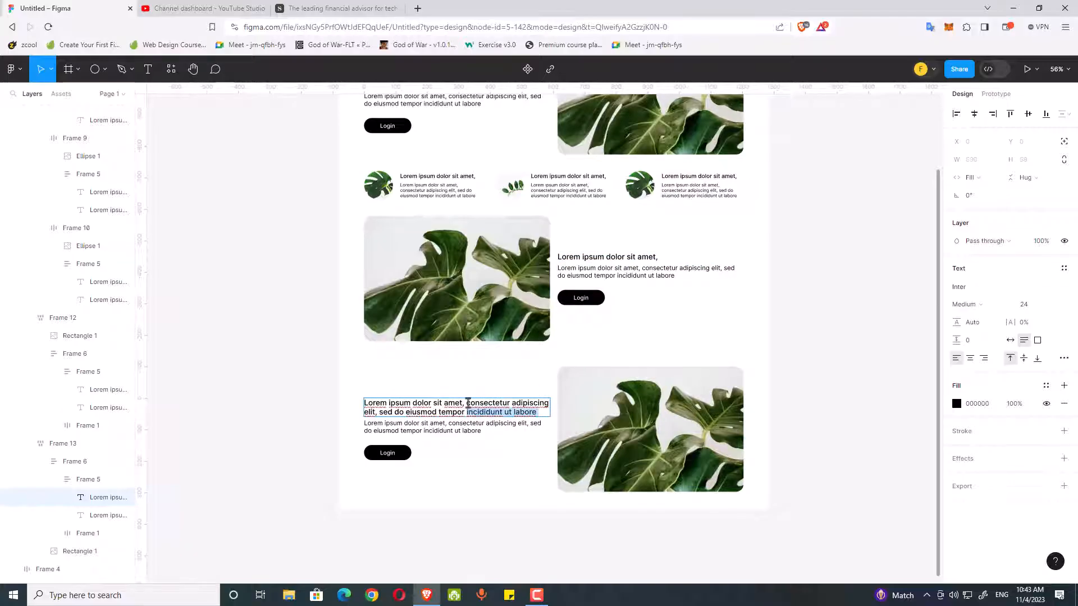
{"action": "left_click_drag", "start_coordinate": [492, 409], "coordinate": [549, 412]}
{"action": "key", "text": "BackSpace"}
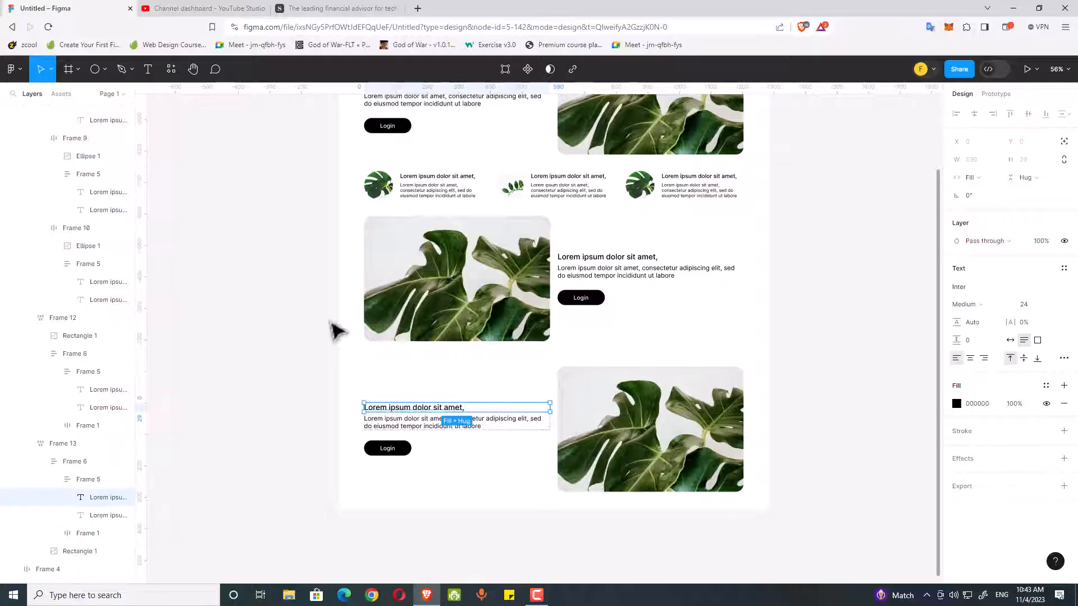
Step: Search the Unsplash plugin for plant and replace the image-first section's picture with the green leaves covered in water drops
{"action": "left_click", "coordinate": [444, 311]}
{"action": "left_click", "coordinate": [171, 68]}
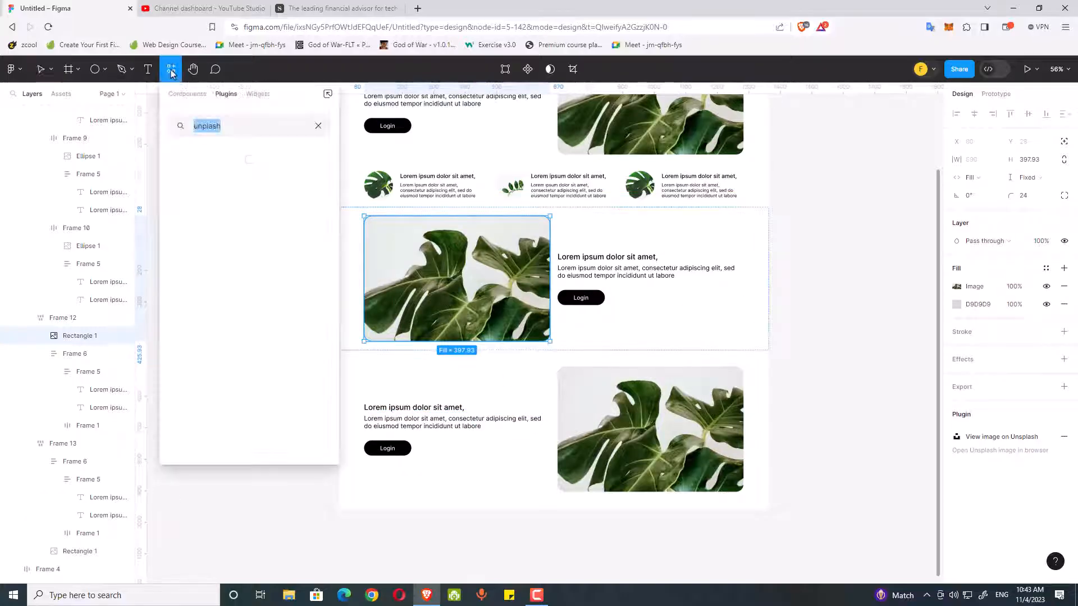
{"action": "key", "text": "Escape"}
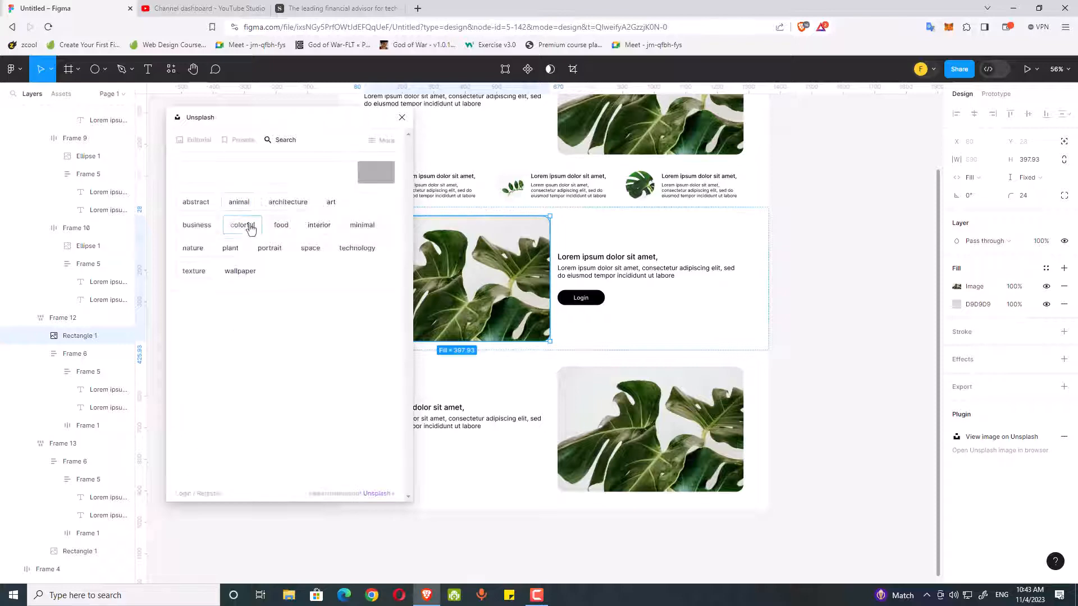
{"action": "left_click", "coordinate": [235, 256]}
{"action": "scroll", "coordinate": [300, 346], "scroll_direction": "down", "scroll_amount": 4}
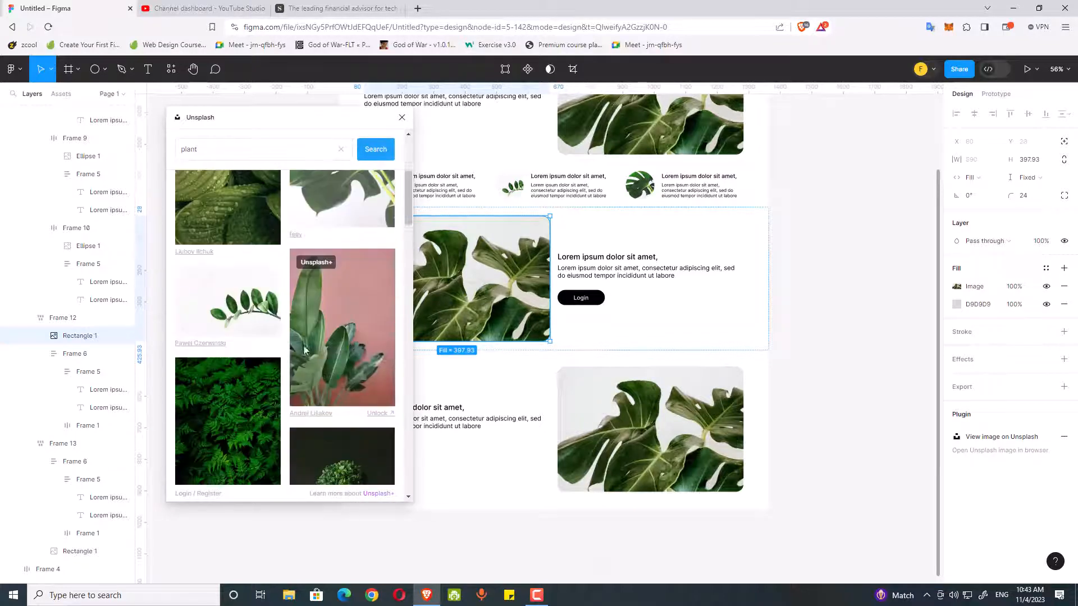
{"action": "scroll", "coordinate": [300, 347], "scroll_direction": "up", "scroll_amount": 2}
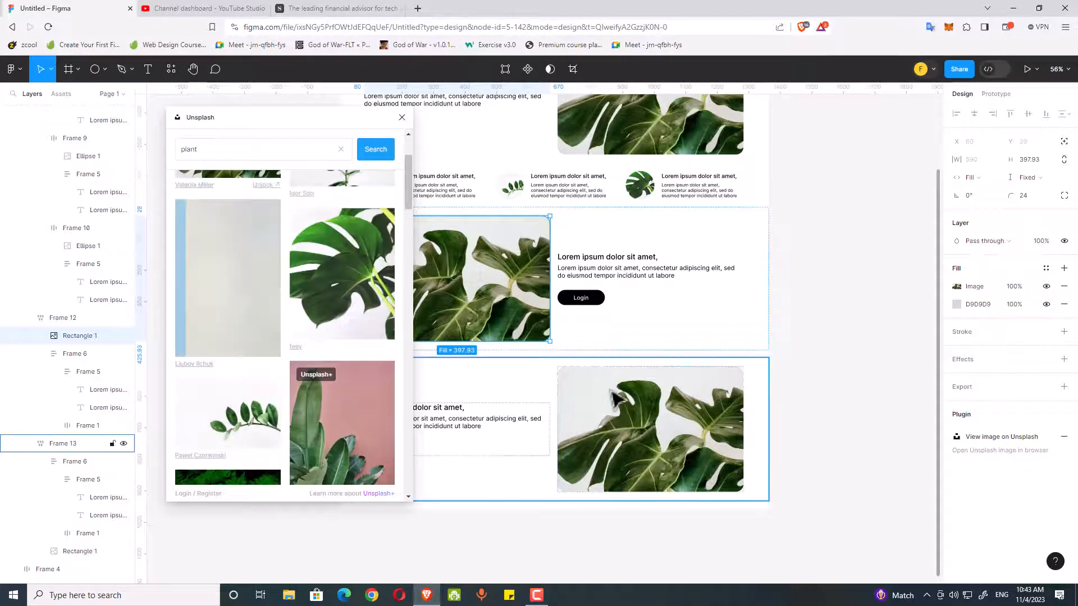
Step: Replace the bottom section's picture with the Unsplash close-up of a dark green monstera leaf
{"action": "double_click", "coordinate": [651, 412]}
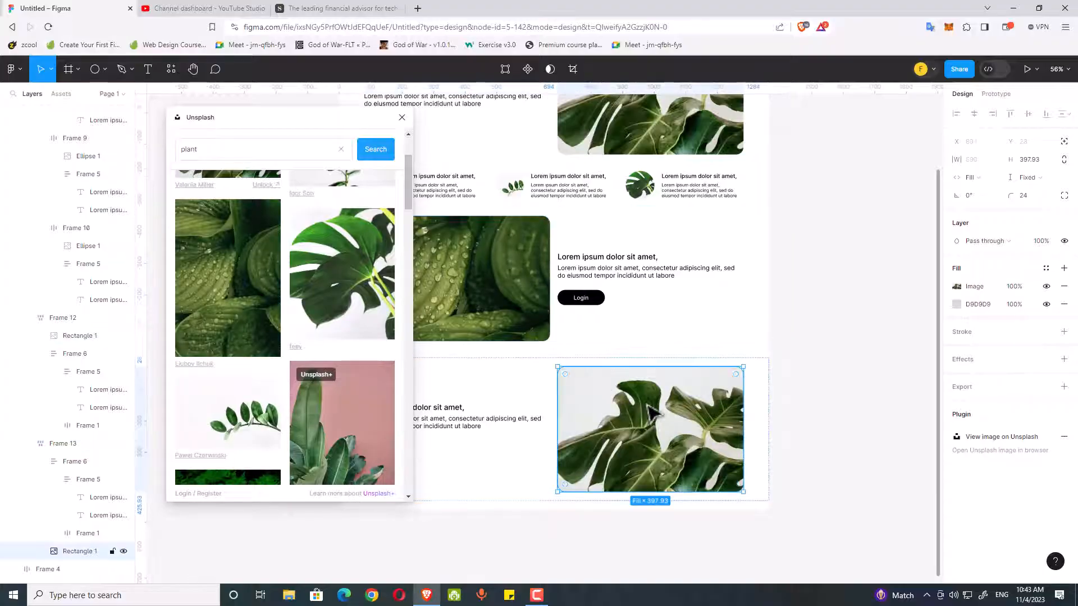
{"action": "scroll", "coordinate": [326, 382], "scroll_direction": "down", "scroll_amount": 3}
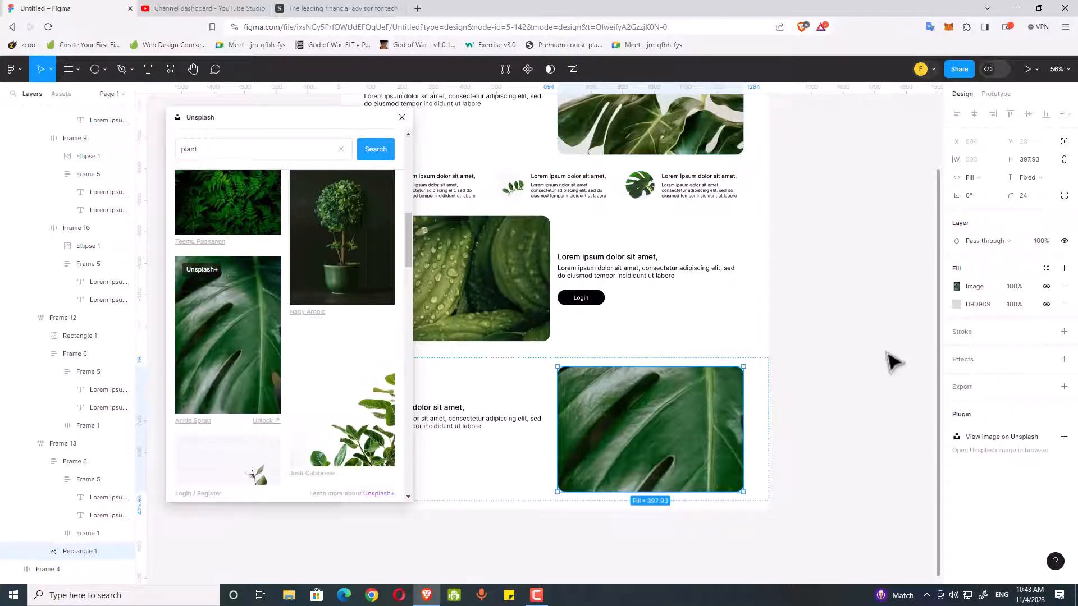
{"action": "left_click", "coordinate": [811, 342]}
{"action": "scroll", "coordinate": [831, 353], "scroll_direction": "down", "scroll_amount": 2}
{"action": "scroll", "coordinate": [813, 354], "scroll_direction": "up", "scroll_amount": 1}
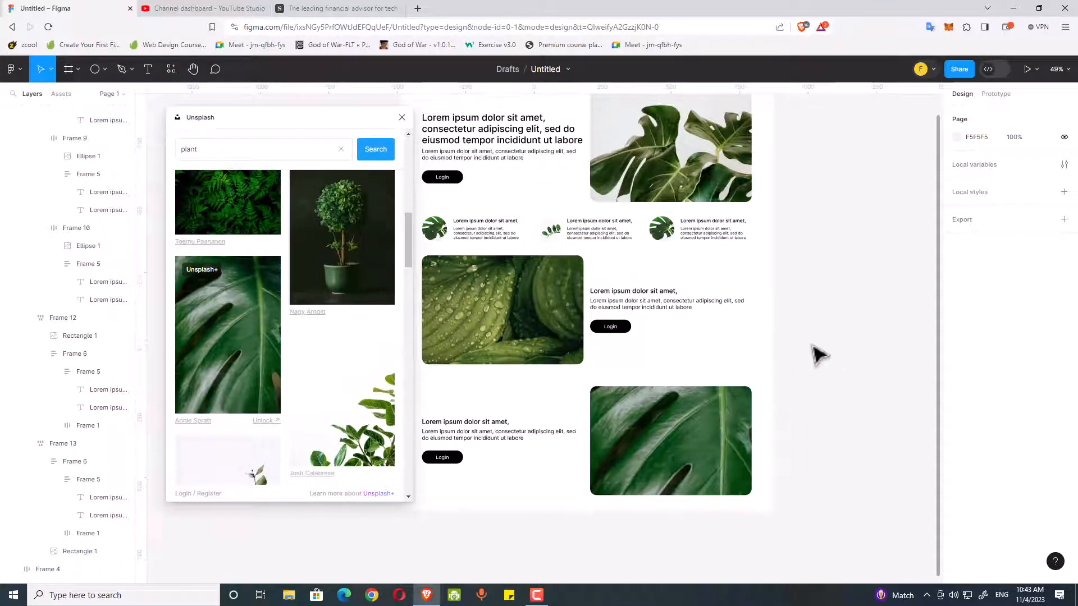
Step: Close the Unsplash plugin window
{"action": "left_click", "coordinate": [402, 117]}
{"action": "scroll", "coordinate": [393, 202], "scroll_direction": "up", "scroll_amount": 4}
Step: Narrow the Desktop - 1 frame to 829 wide, extend its height to 2689, and review how the page sections wrap
{"action": "left_click", "coordinate": [754, 300]}
{"action": "scroll", "coordinate": [794, 318], "scroll_direction": "down", "scroll_amount": 3}
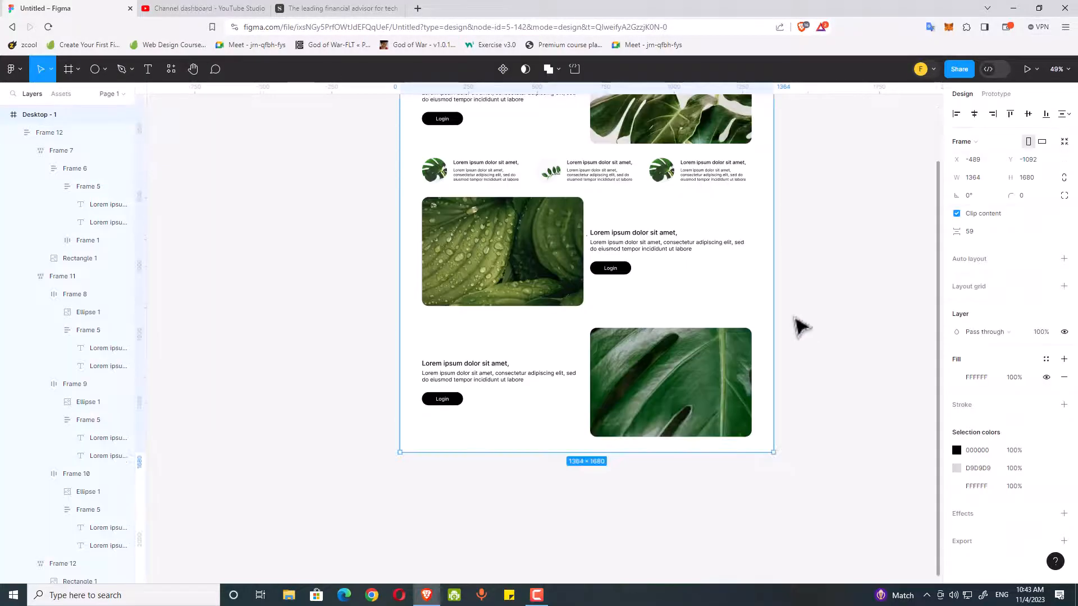
{"action": "left_click_drag", "start_coordinate": [774, 286], "coordinate": [626, 287]}
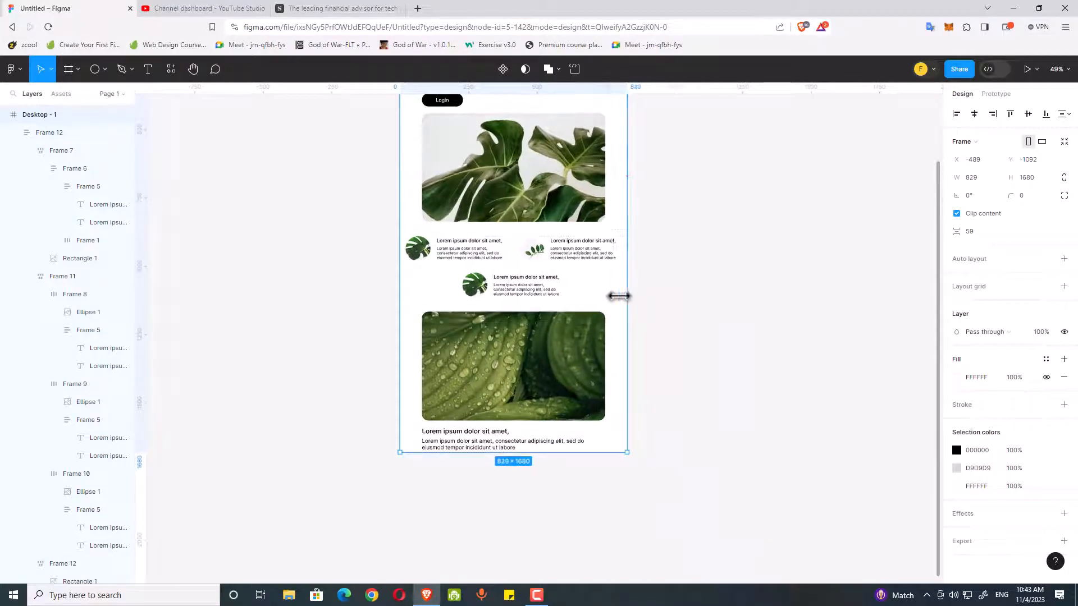
{"action": "left_click_drag", "start_coordinate": [576, 452], "coordinate": [572, 491]}
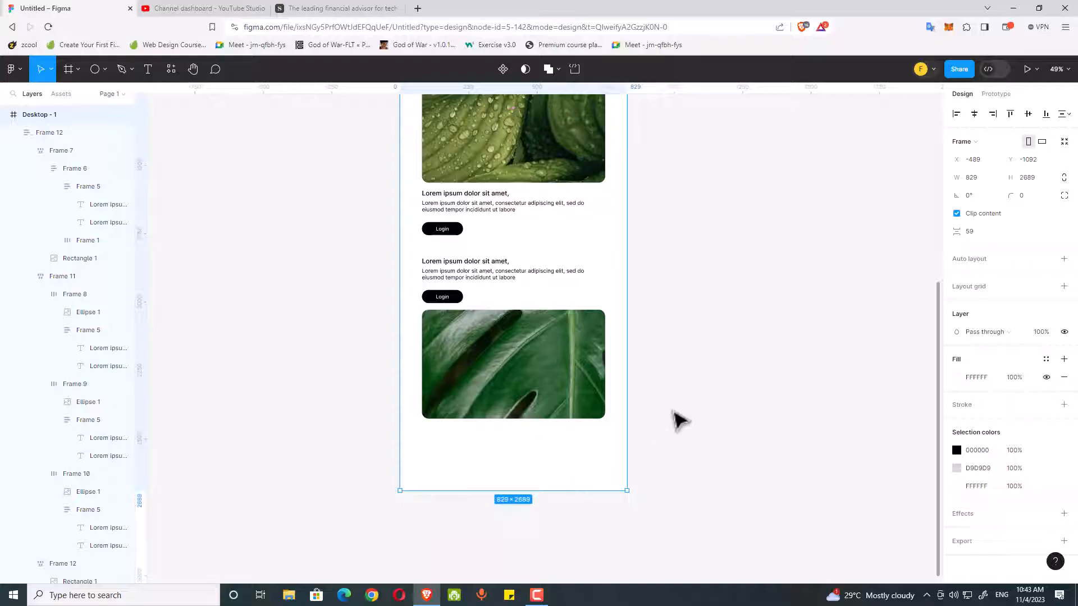
{"action": "scroll", "coordinate": [677, 418], "scroll_direction": "up", "scroll_amount": 5}
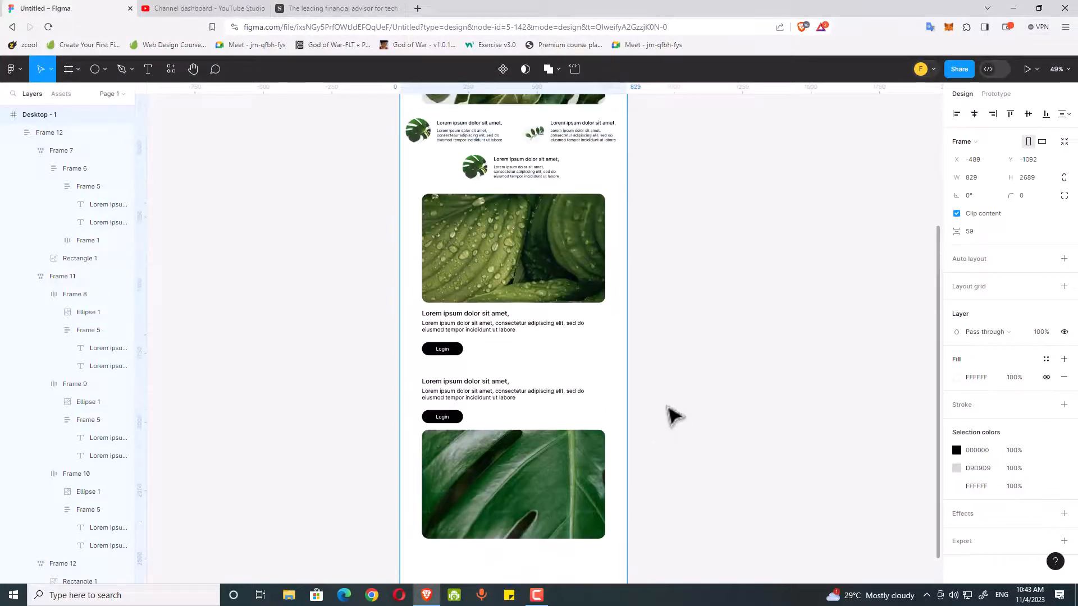
{"action": "scroll", "coordinate": [674, 417], "scroll_direction": "up", "scroll_amount": 10}
{"action": "scroll", "coordinate": [671, 420], "scroll_direction": "down", "scroll_amount": 12}
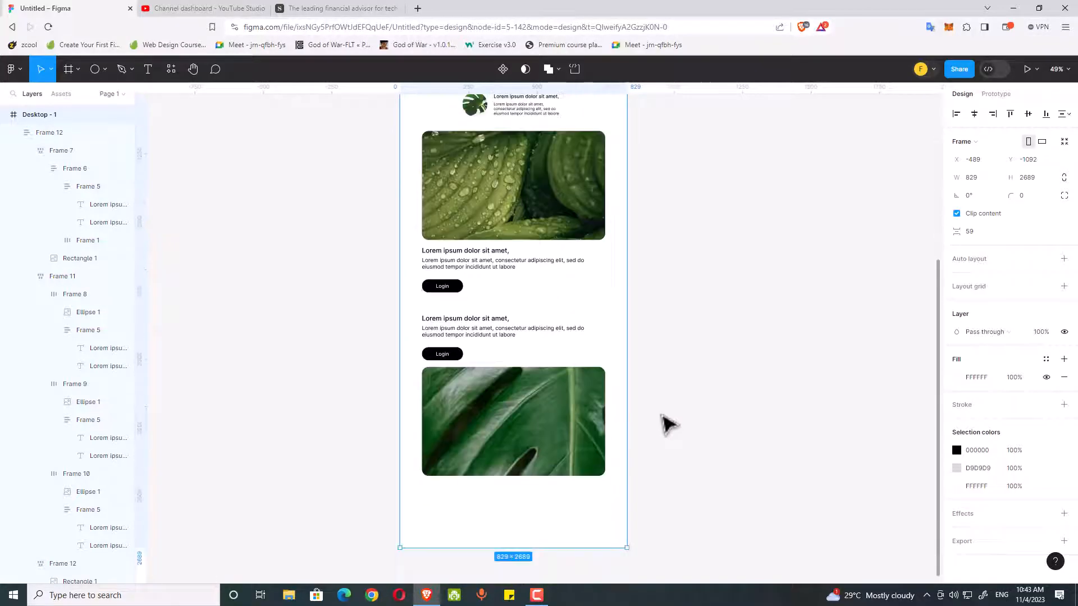
{"action": "scroll", "coordinate": [668, 424], "scroll_direction": "up", "scroll_amount": 12}
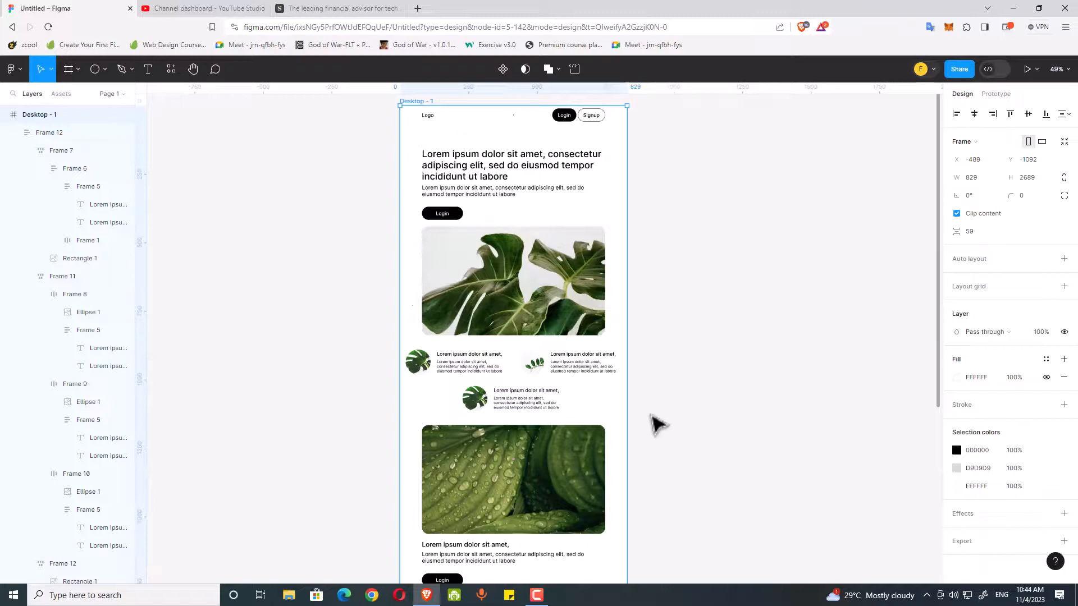
Step: Try narrowing the page frame to 694 wide, and undo the test resizing of its width and height
{"action": "left_click_drag", "start_coordinate": [629, 411], "coordinate": [590, 409]}
{"action": "scroll", "coordinate": [561, 421], "scroll_direction": "down", "scroll_amount": 11}
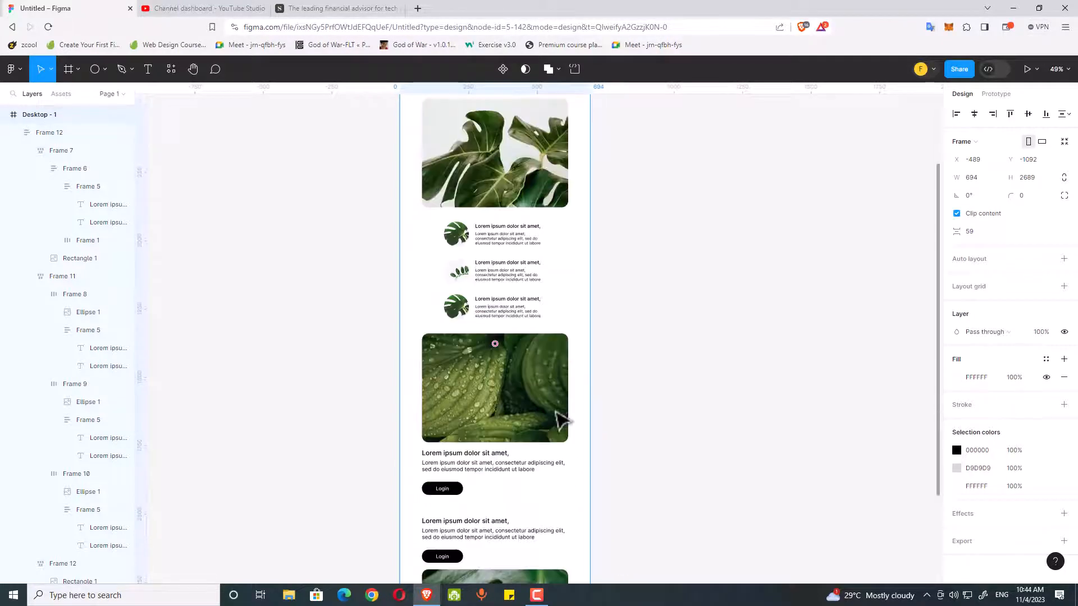
{"action": "scroll", "coordinate": [567, 412], "scroll_direction": "up", "scroll_amount": 12}
{"action": "key", "text": "ctrl+z"}
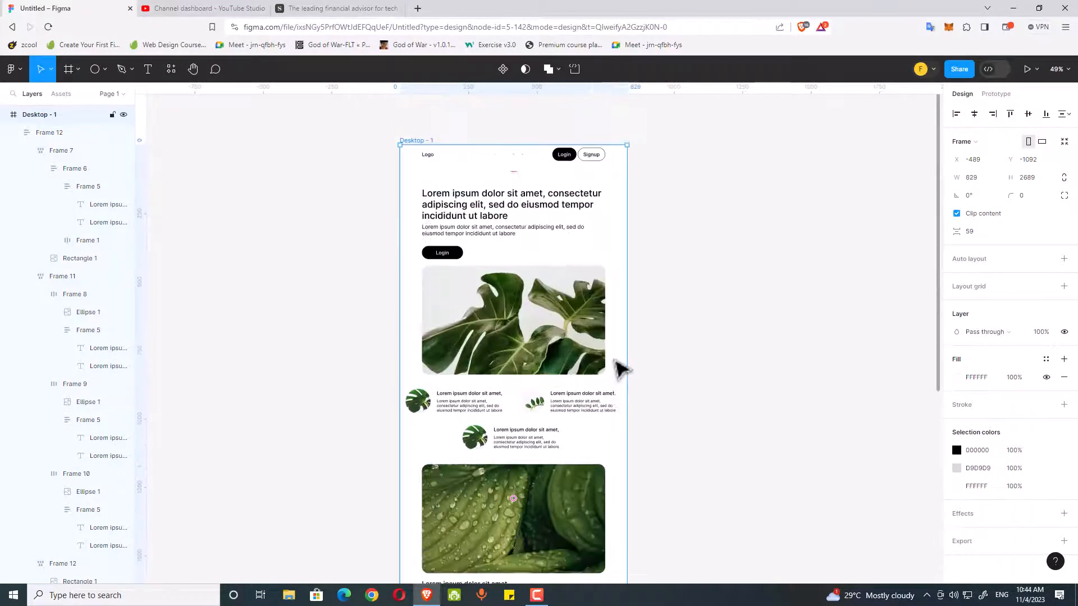
{"action": "key", "text": "ctrl+z"}
{"action": "scroll", "coordinate": [618, 366], "scroll_direction": "down", "scroll_amount": 7}
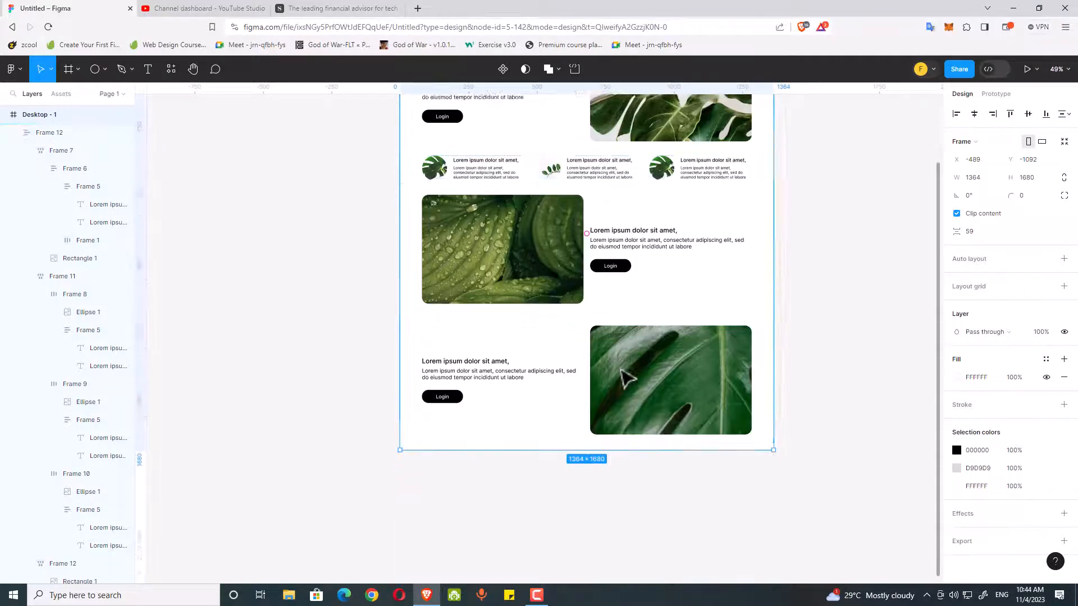
{"action": "left_click", "coordinate": [649, 488]}
{"action": "scroll", "coordinate": [674, 457], "scroll_direction": "up", "scroll_amount": 10}
{"action": "scroll", "coordinate": [725, 452], "scroll_direction": "down", "scroll_amount": 7}
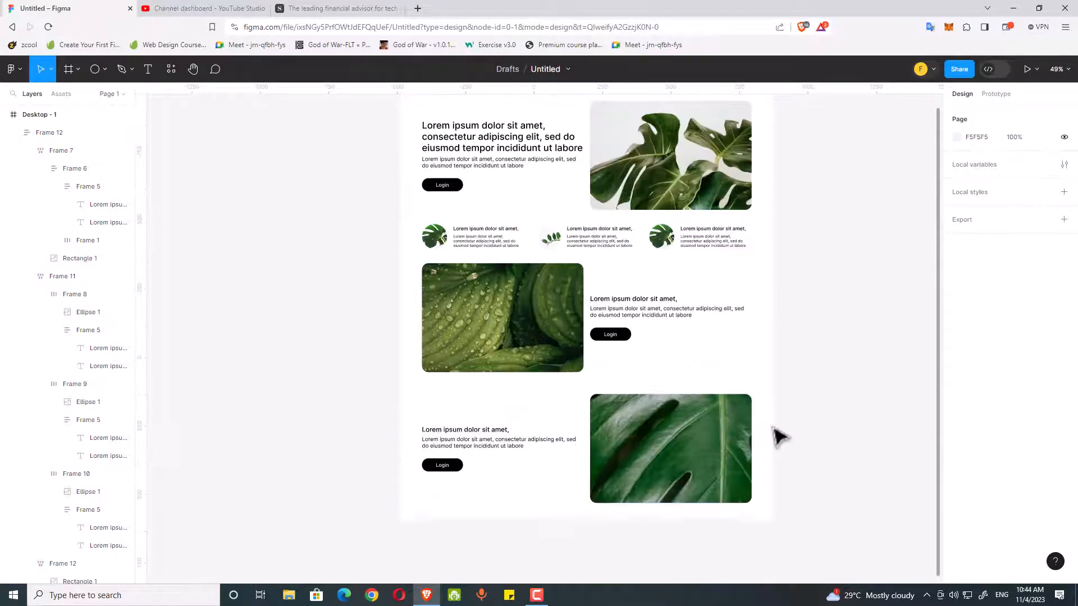
{"action": "scroll", "coordinate": [814, 452], "scroll_direction": "up", "scroll_amount": 5}
{"action": "scroll", "coordinate": [814, 452], "scroll_direction": "down", "scroll_amount": 5}
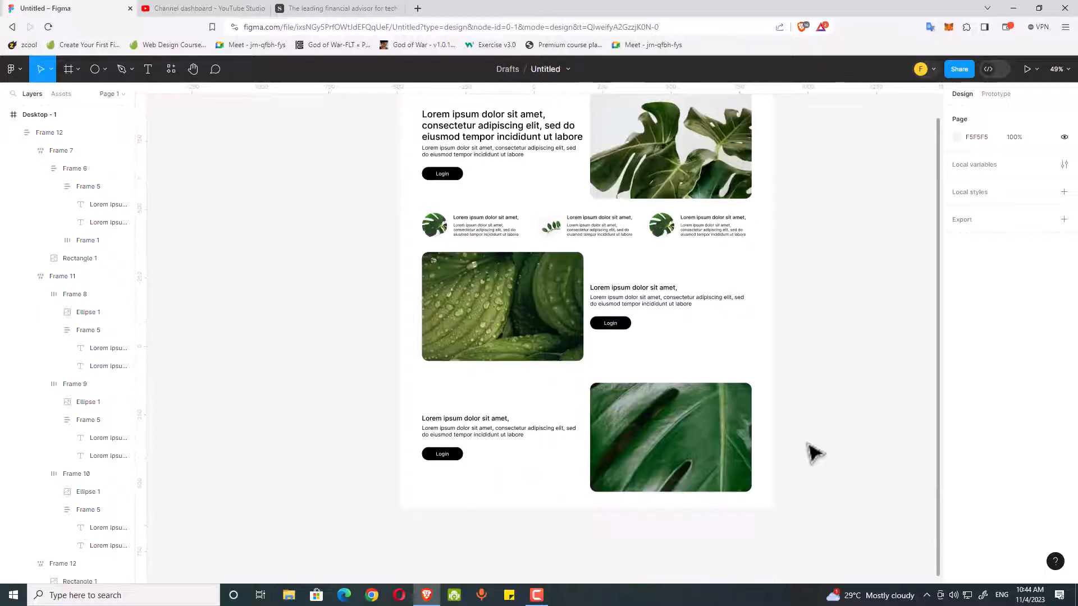
Step: Extend the page frame downward to a height of 2518, leaving empty space below the bottom section for a footer
{"action": "left_click", "coordinate": [607, 506]}
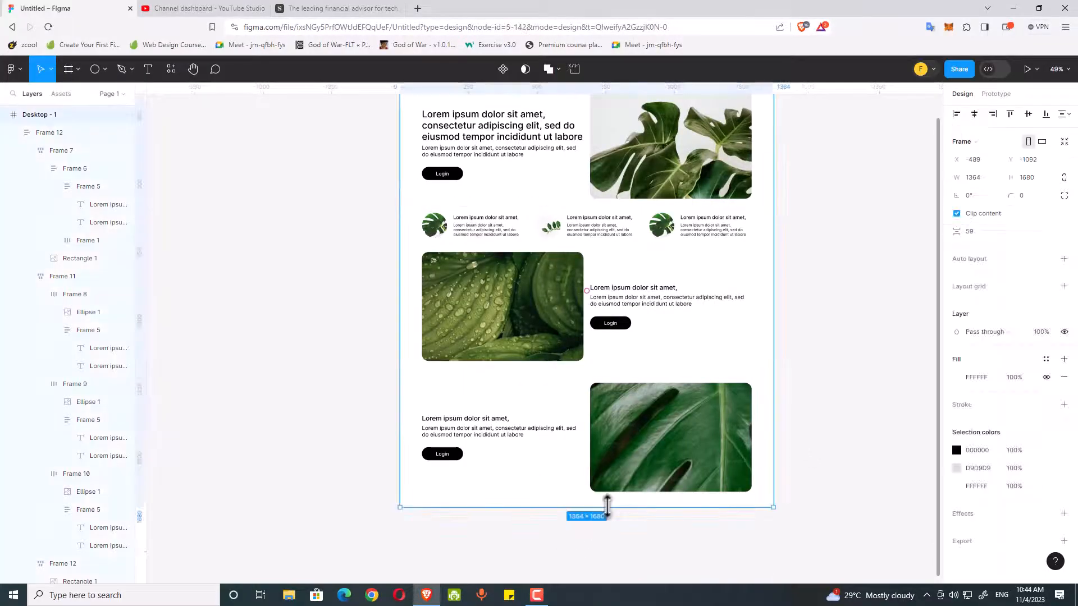
{"action": "left_click_drag", "start_coordinate": [606, 507], "coordinate": [601, 534]}
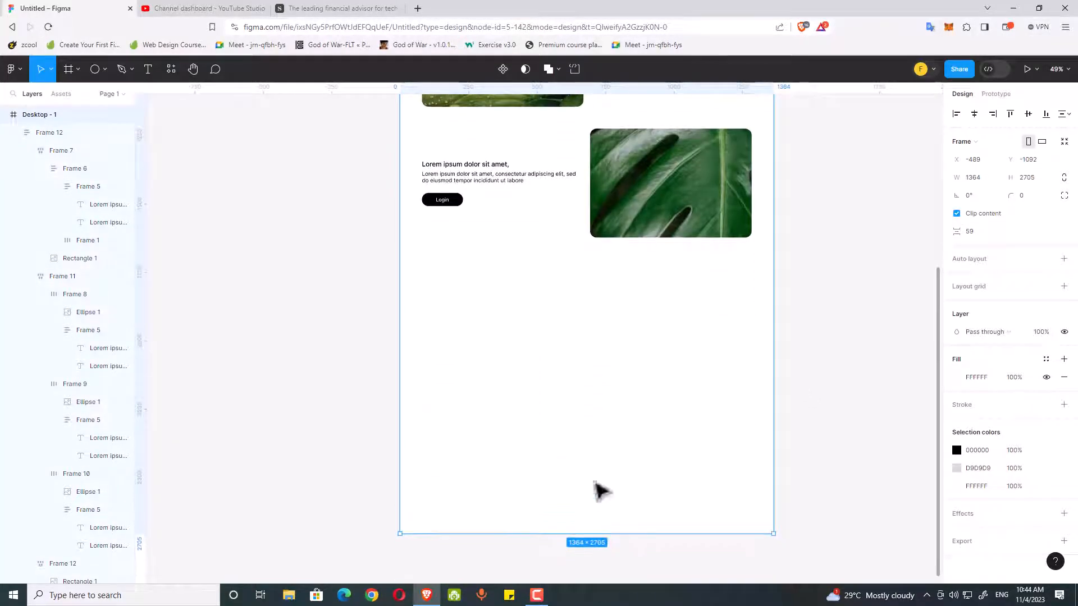
{"action": "left_click", "coordinate": [374, 363]}
{"action": "scroll", "coordinate": [524, 397], "scroll_direction": "up", "scroll_amount": 1}
{"action": "left_click", "coordinate": [576, 528]}
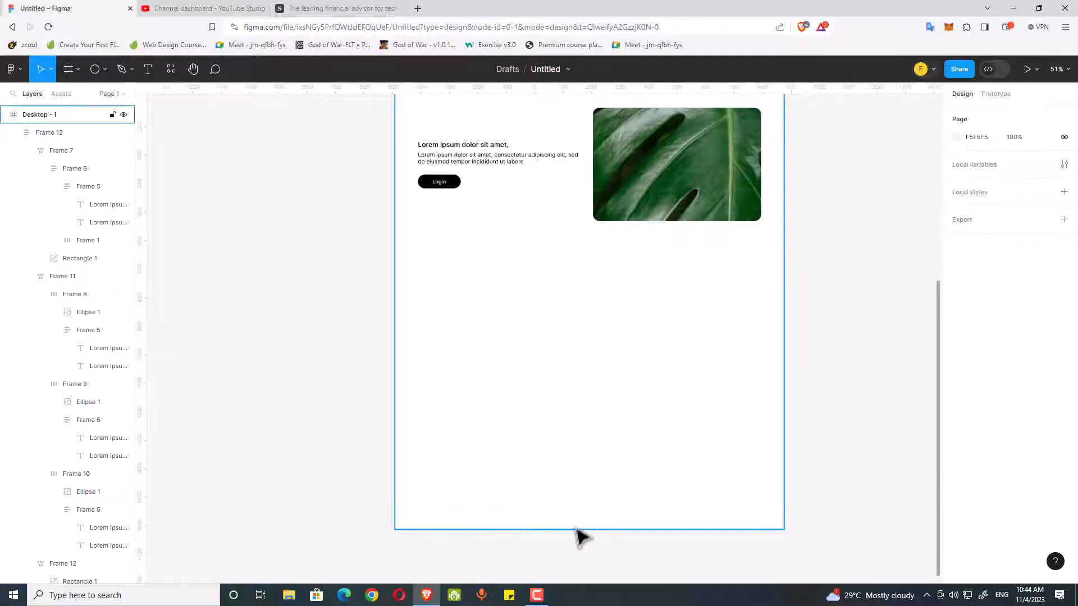
{"action": "left_click_drag", "start_coordinate": [581, 501], "coordinate": [576, 476]}
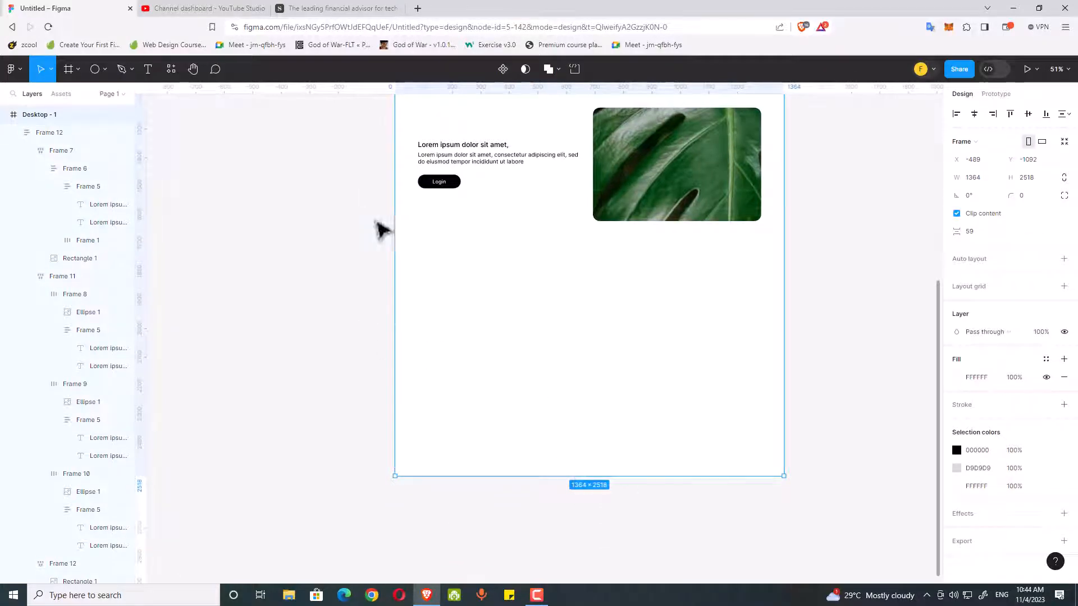
Step: Add a text label reading "Text" in the empty footer area below the bottom section
{"action": "scroll", "coordinate": [380, 328], "scroll_direction": "up", "scroll_amount": 1}
{"action": "left_click", "coordinate": [536, 295]}
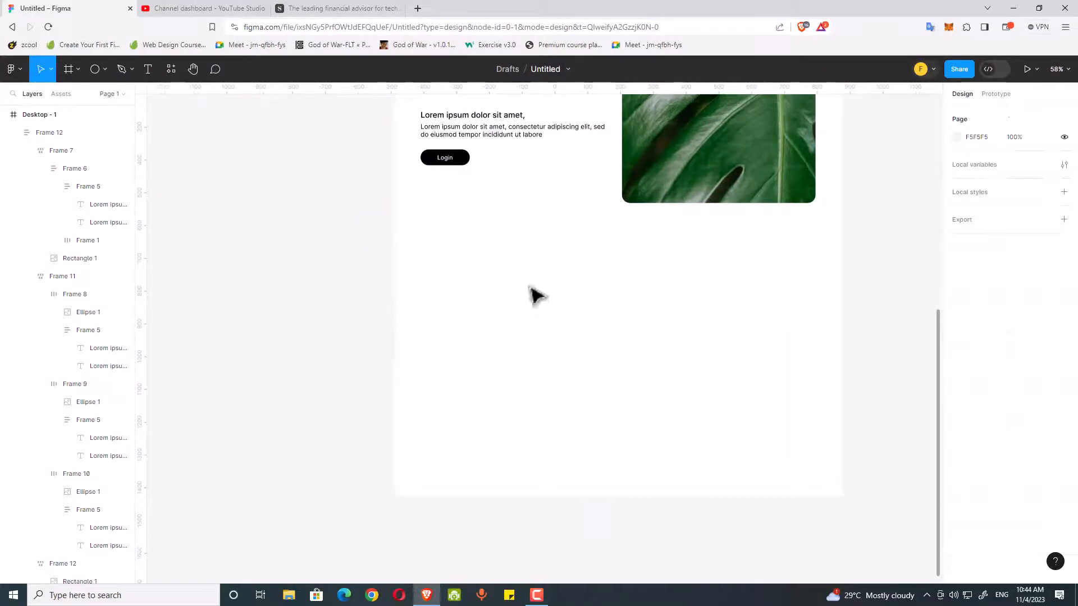
{"action": "left_click", "coordinate": [105, 69]}
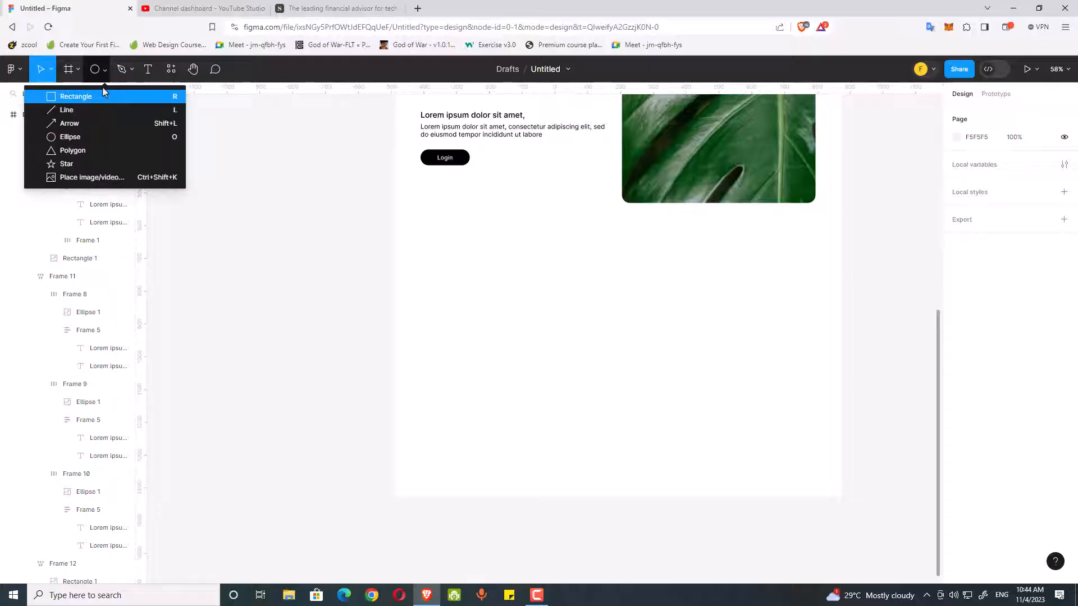
{"action": "left_click", "coordinate": [148, 69]}
{"action": "scroll", "coordinate": [440, 288], "scroll_direction": "up", "scroll_amount": 1}
{"action": "left_click", "coordinate": [520, 287]}
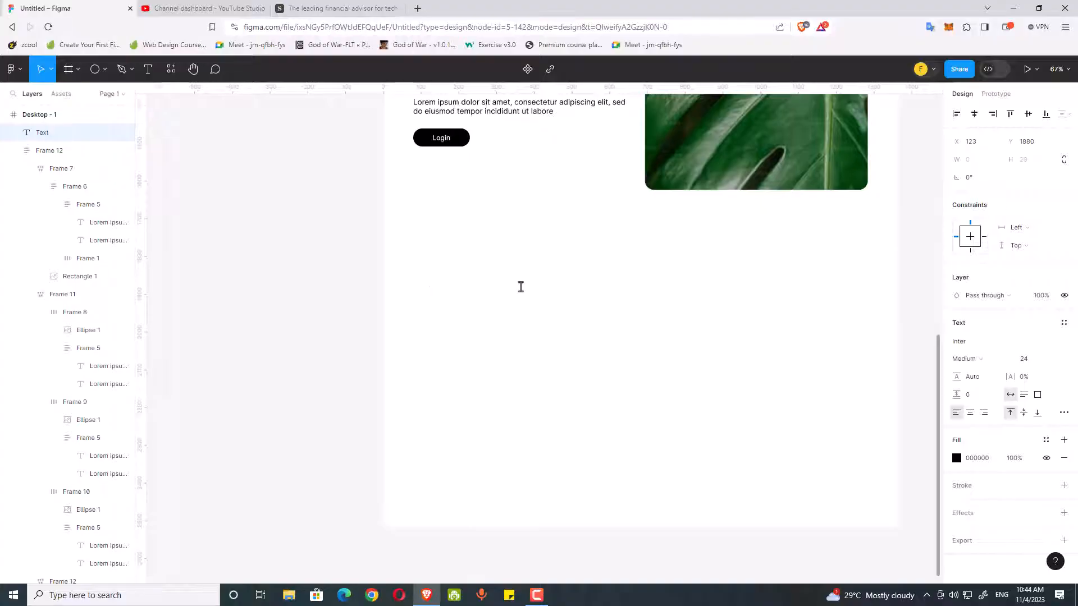
{"action": "key", "text": "Escape"}
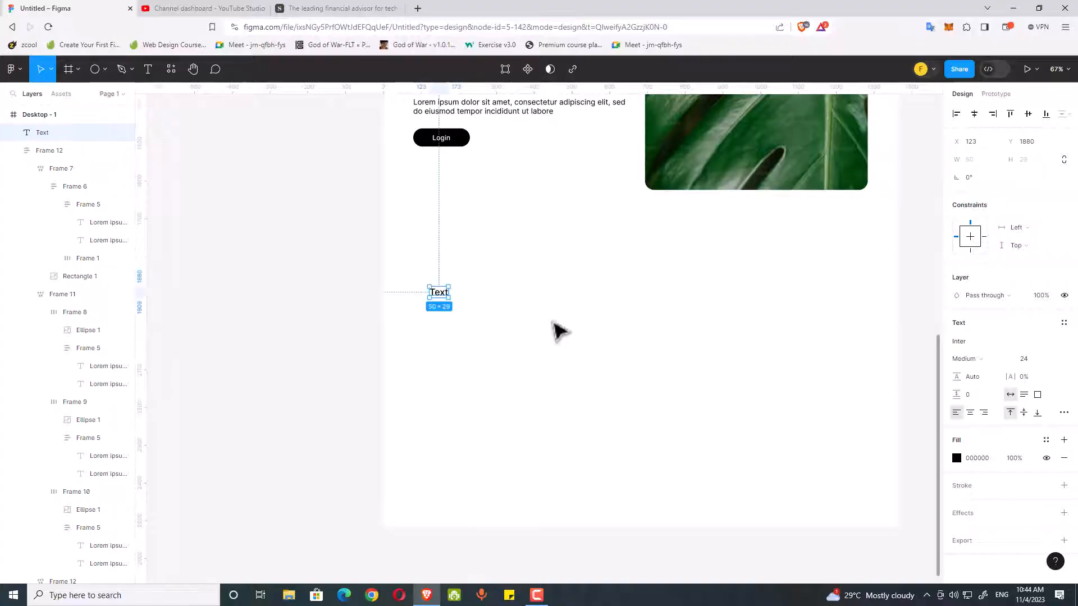
{"action": "key", "text": "Escape"}
Step: Duplicate the label directly below itself near the page's left margin and set both labels' font size to 18
{"action": "scroll", "coordinate": [440, 315], "scroll_direction": "up", "scroll_amount": 1}
{"action": "left_click_drag", "start_coordinate": [437, 291], "coordinate": [424, 309]}
{"action": "left_click", "coordinate": [421, 282], "text": "shift"}
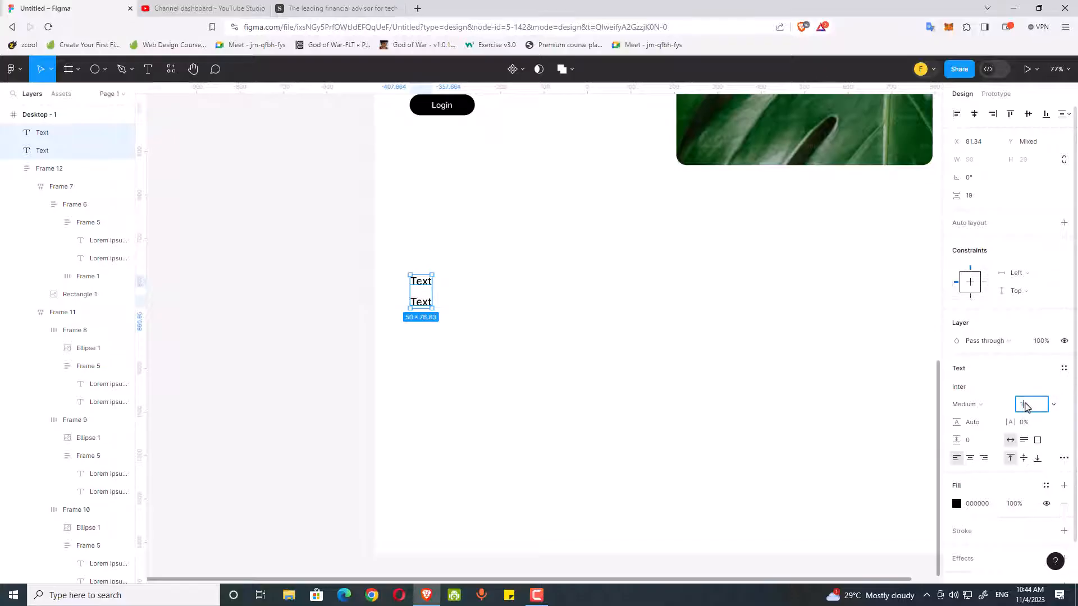
{"action": "key", "text": "Return"}
{"action": "left_click", "coordinate": [574, 388]}
{"action": "scroll", "coordinate": [353, 271], "scroll_direction": "up", "scroll_amount": 2}
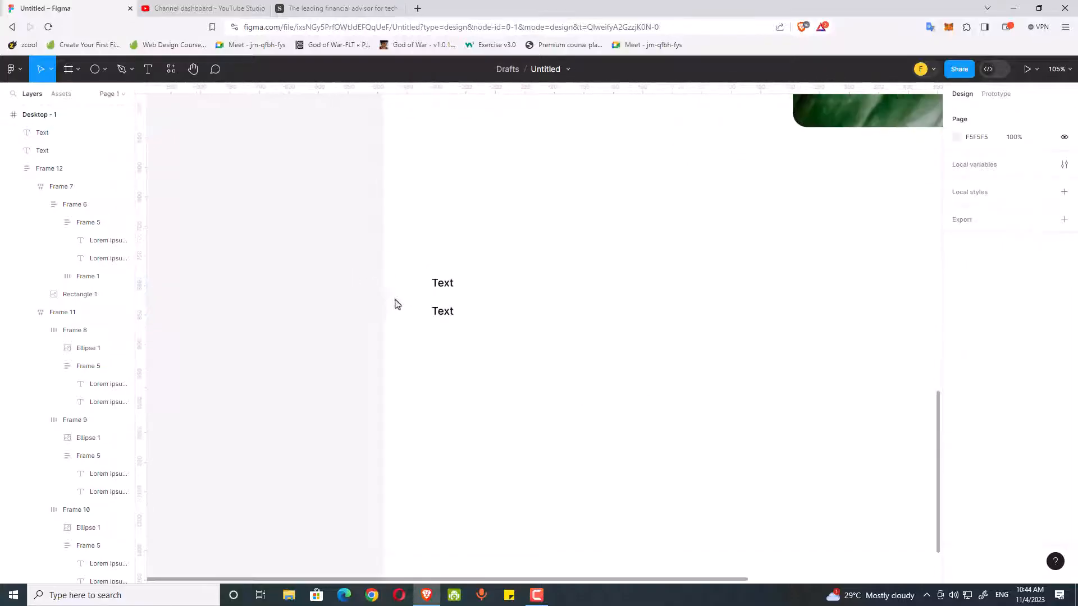
Step: Duplicate the label into a column of four and wrap the column in a vertical auto layout with 13 spacing
{"action": "double_click", "coordinate": [443, 313]}
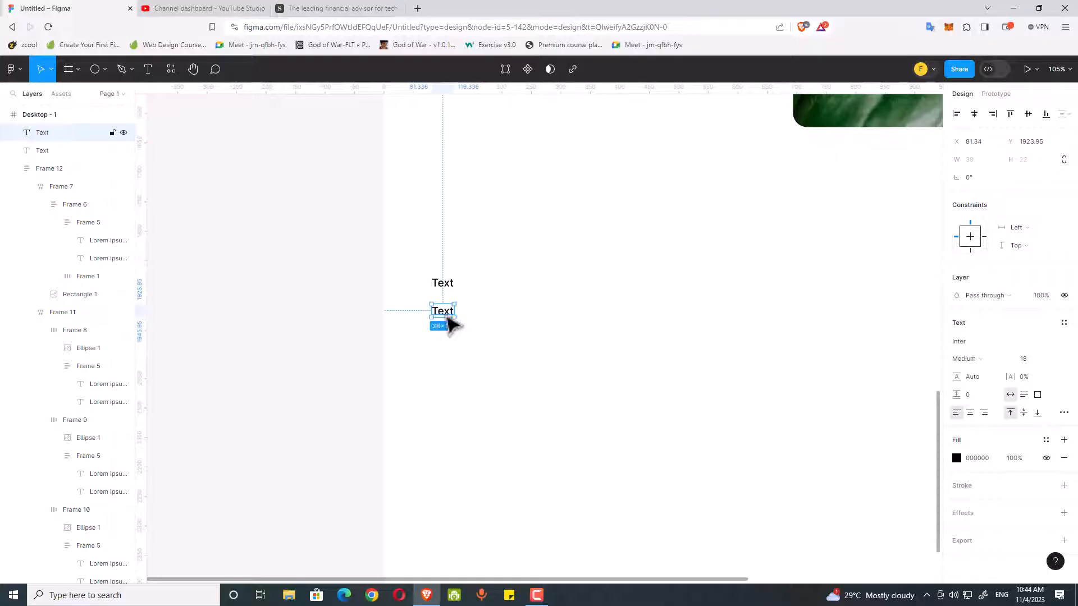
{"action": "left_click_drag", "start_coordinate": [448, 315], "coordinate": [448, 328]}
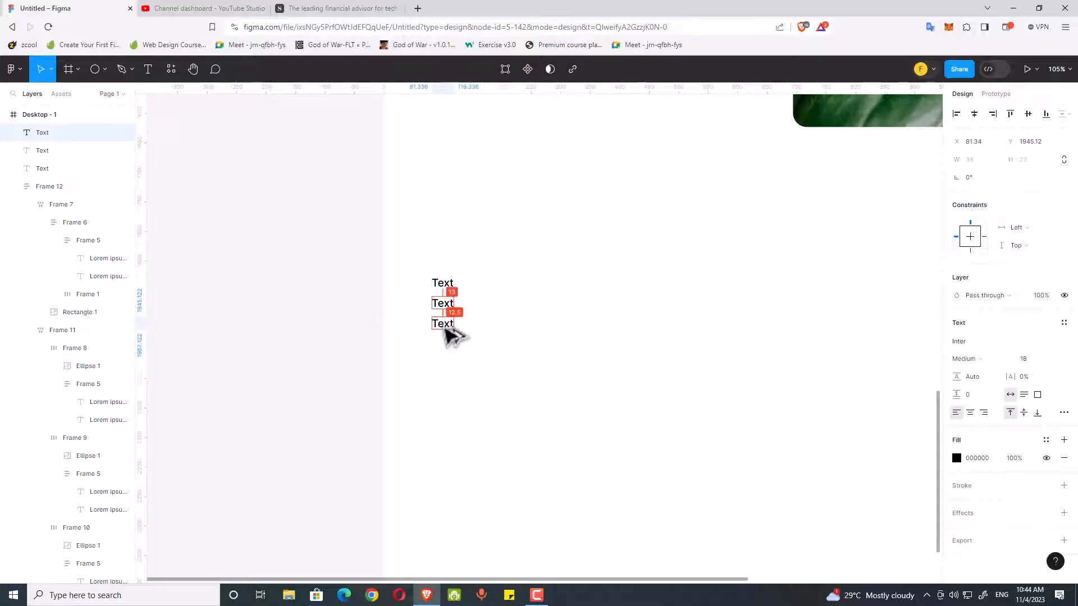
{"action": "left_click", "coordinate": [498, 404]}
{"action": "left_click_drag", "start_coordinate": [476, 393], "coordinate": [418, 250]}
{"action": "left_click", "coordinate": [517, 335]}
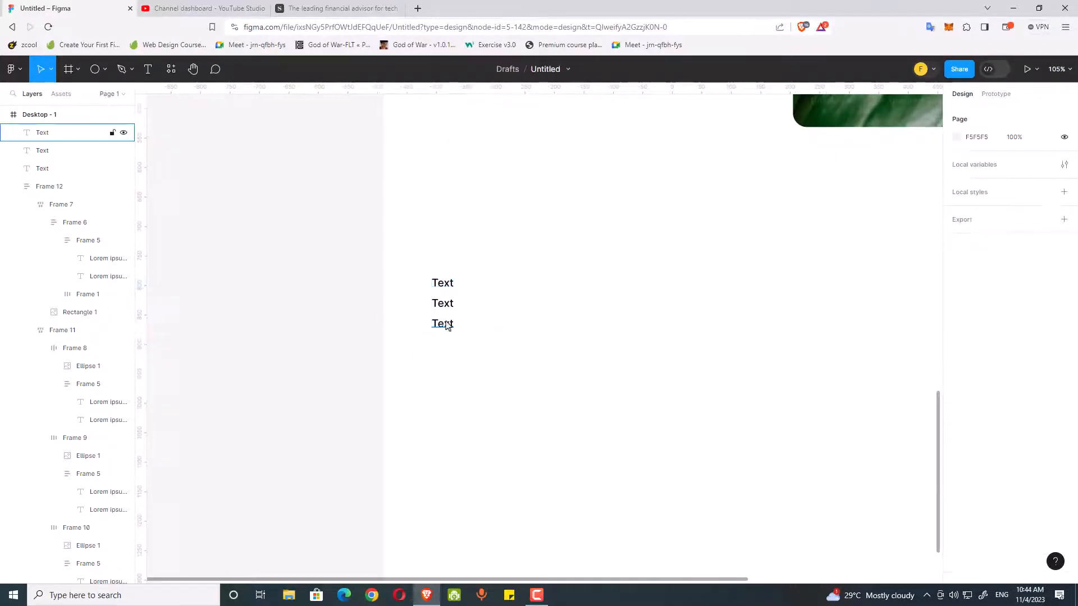
{"action": "left_click_drag", "start_coordinate": [447, 325], "coordinate": [407, 250]}
{"action": "key", "text": "shift+a"}
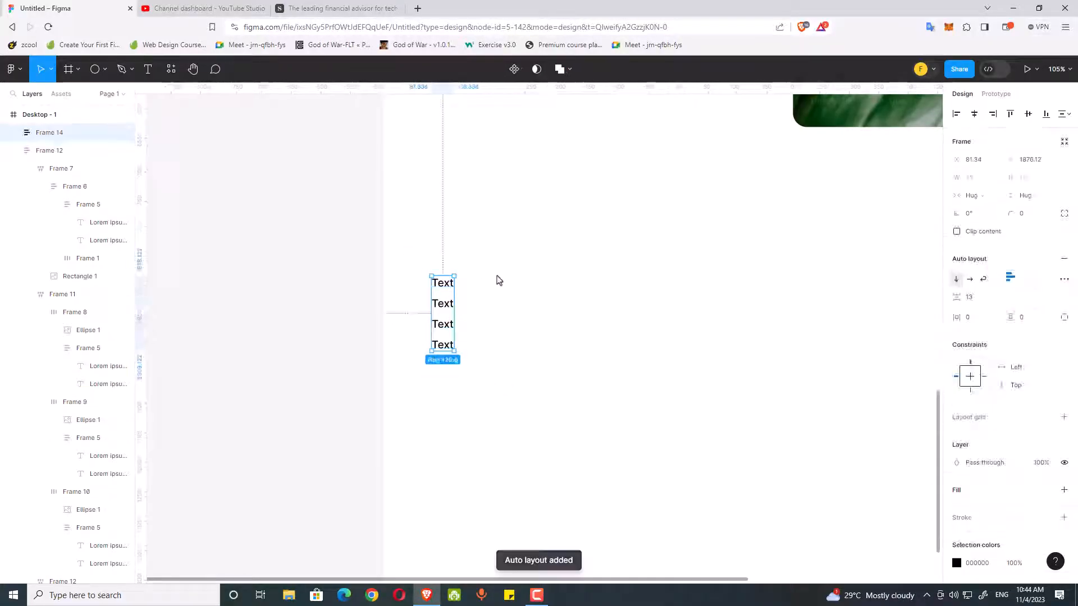
Step: Duplicate the text column three times to the right to make four evenly spaced columns about 33 apart
{"action": "left_click", "coordinate": [500, 335]}
{"action": "left_click", "coordinate": [426, 313]}
{"action": "left_click_drag", "start_coordinate": [426, 313], "coordinate": [464, 310]}
{"action": "key", "text": "ctrl+d"}
{"action": "key", "text": "ctrl+d"}
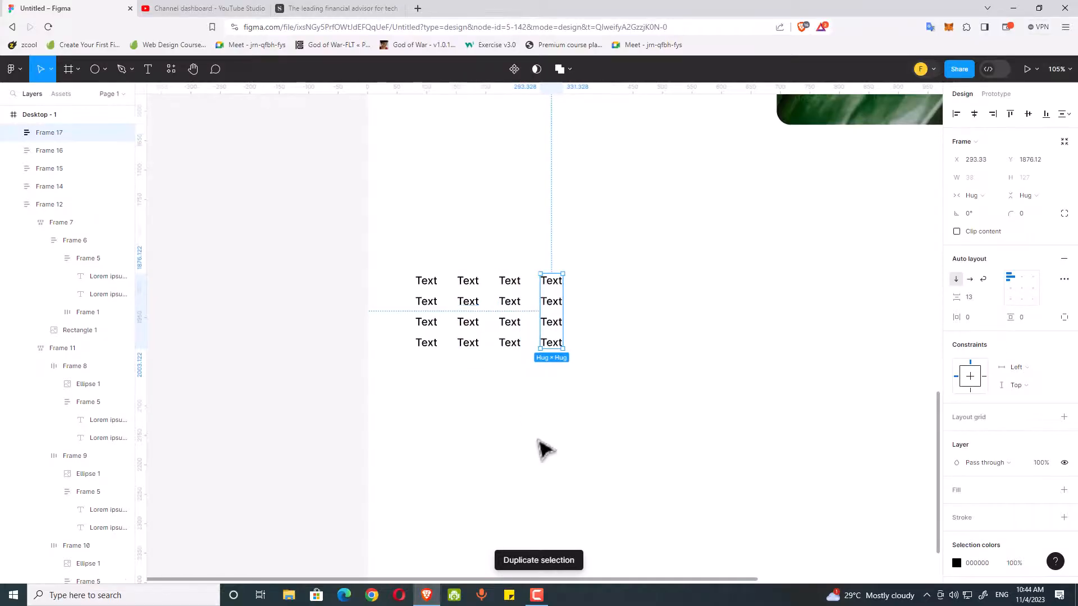
Step: Duplicate a text column and place it at the footer's far right, aligned with the right edge of the picture above
{"action": "left_click", "coordinate": [542, 442]}
{"action": "scroll", "coordinate": [555, 425], "scroll_direction": "down", "scroll_amount": 2}
{"action": "left_click_drag", "start_coordinate": [561, 422], "coordinate": [312, 274]}
{"action": "left_click_drag", "start_coordinate": [551, 350], "coordinate": [347, 348]}
{"action": "left_click", "coordinate": [315, 337]}
{"action": "left_click_drag", "start_coordinate": [253, 313], "coordinate": [678, 310]}
{"action": "left_click", "coordinate": [606, 354]}
{"action": "scroll", "coordinate": [562, 372], "scroll_direction": "down", "scroll_amount": 2}
{"action": "left_click_drag", "start_coordinate": [534, 370], "coordinate": [605, 384]}
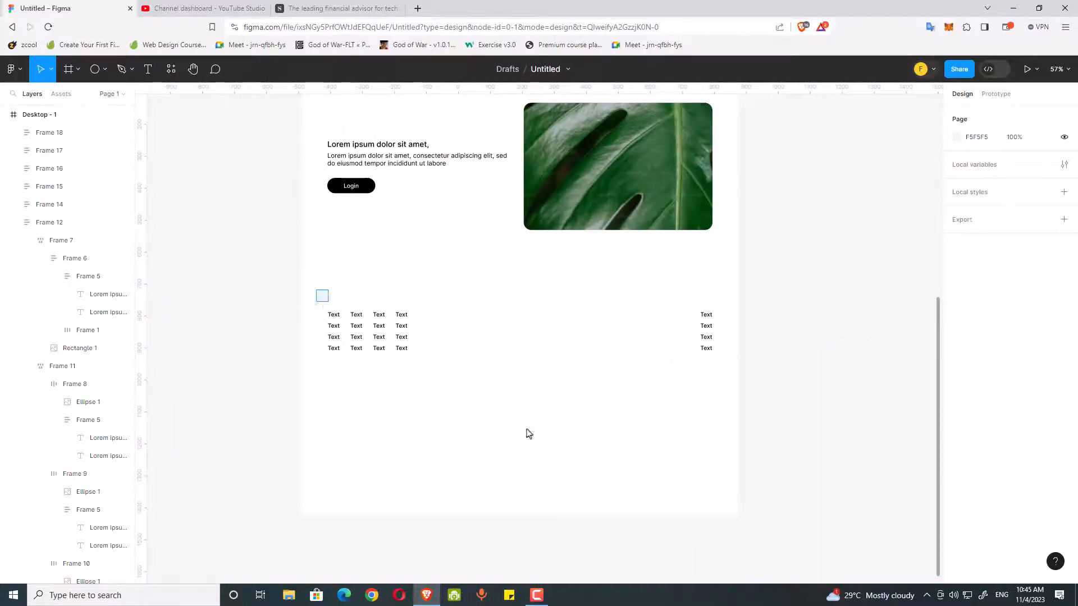
{"action": "left_click_drag", "start_coordinate": [527, 430], "coordinate": [707, 418]}
Step: Group the four left-hand text columns in a horizontal auto layout
{"action": "left_click", "coordinate": [506, 422]}
{"action": "left_click_drag", "start_coordinate": [495, 420], "coordinate": [326, 308]}
{"action": "key", "text": "shift+a"}
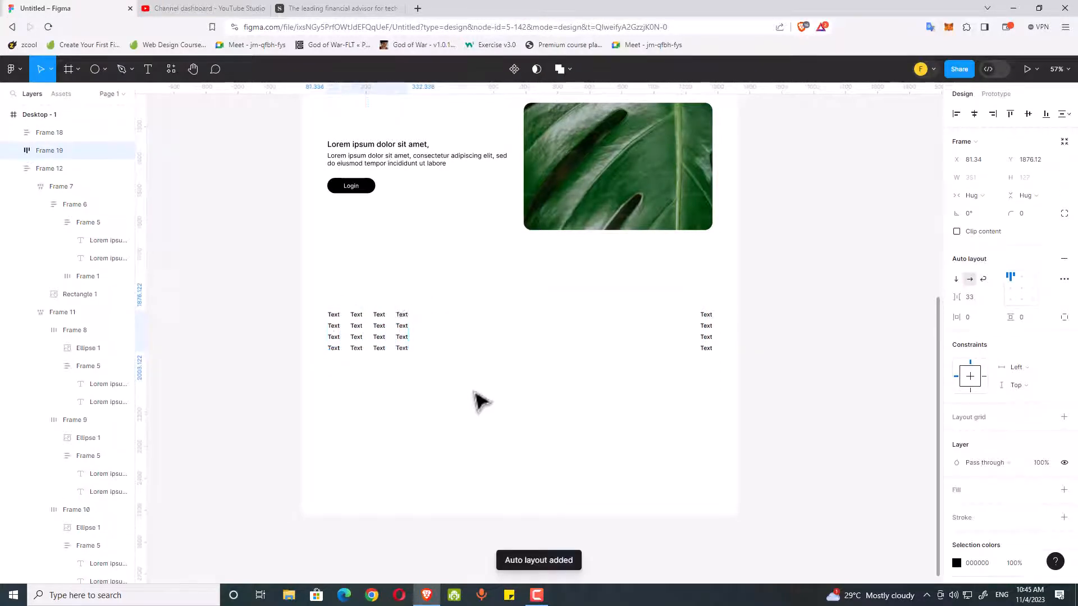
{"action": "left_click", "coordinate": [656, 393]}
Step: Combine the group of four columns and the far-right column into one horizontal auto layout footer row
{"action": "left_click", "coordinate": [705, 338]}
{"action": "left_click", "coordinate": [405, 343], "text": "shift"}
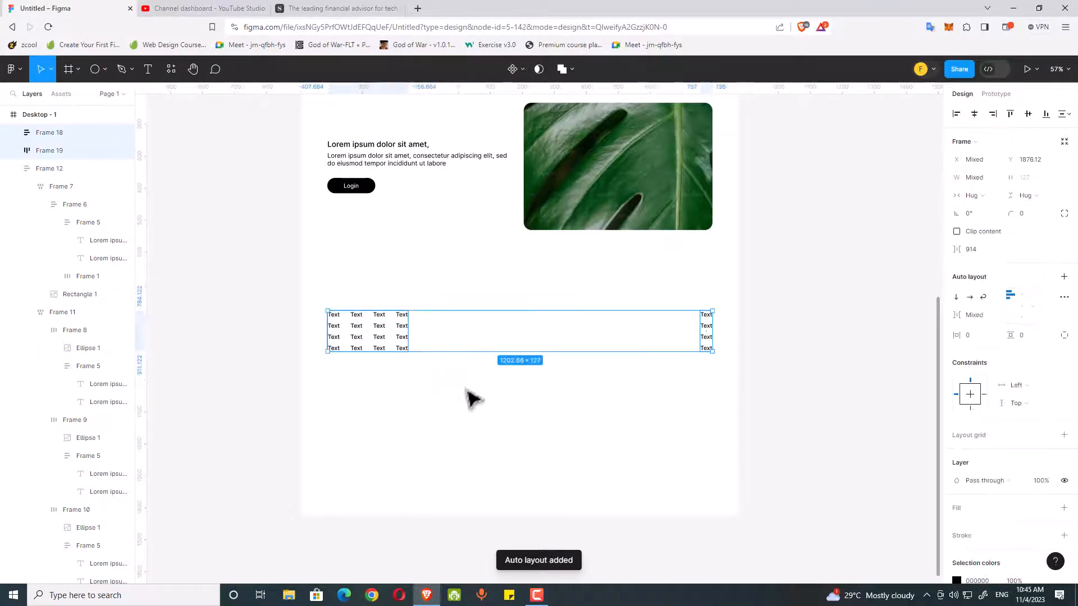
{"action": "key", "text": "shift+a"}
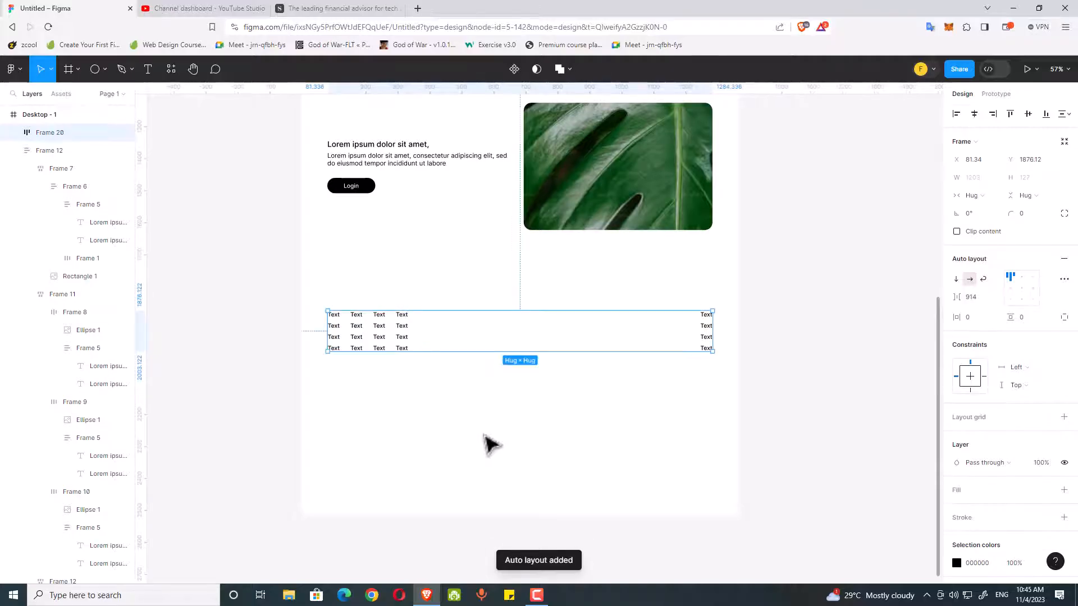
{"action": "left_click", "coordinate": [460, 443]}
Step: Stretch the footer row to both edges of the page frame, making it 1364 wide
{"action": "scroll", "coordinate": [457, 448], "scroll_direction": "right", "scroll_amount": 1}
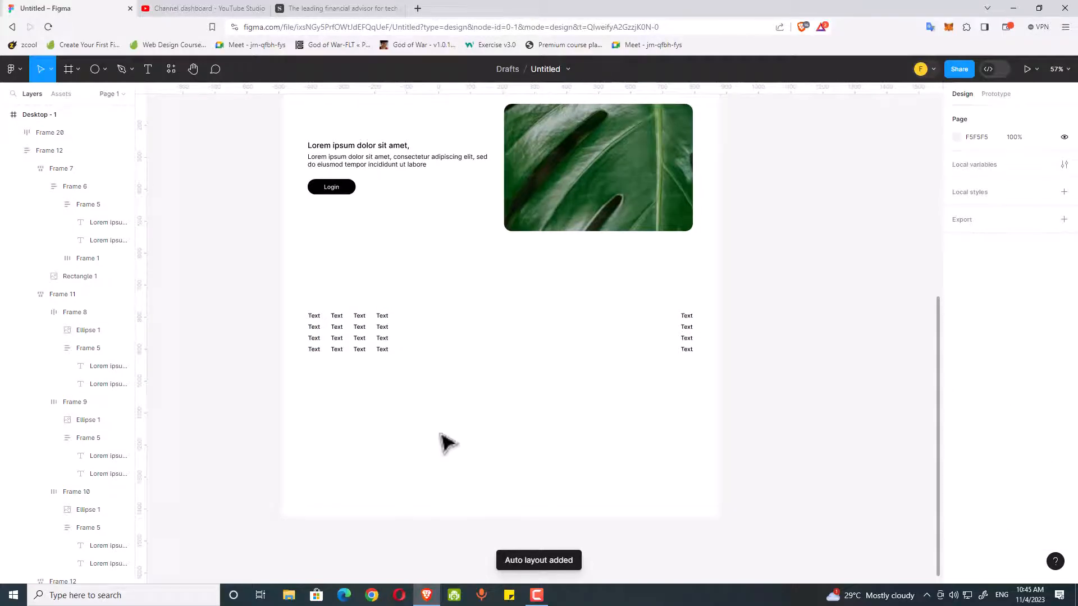
{"action": "left_click", "coordinate": [340, 345]}
{"action": "left_click_drag", "start_coordinate": [303, 332], "coordinate": [282, 330]}
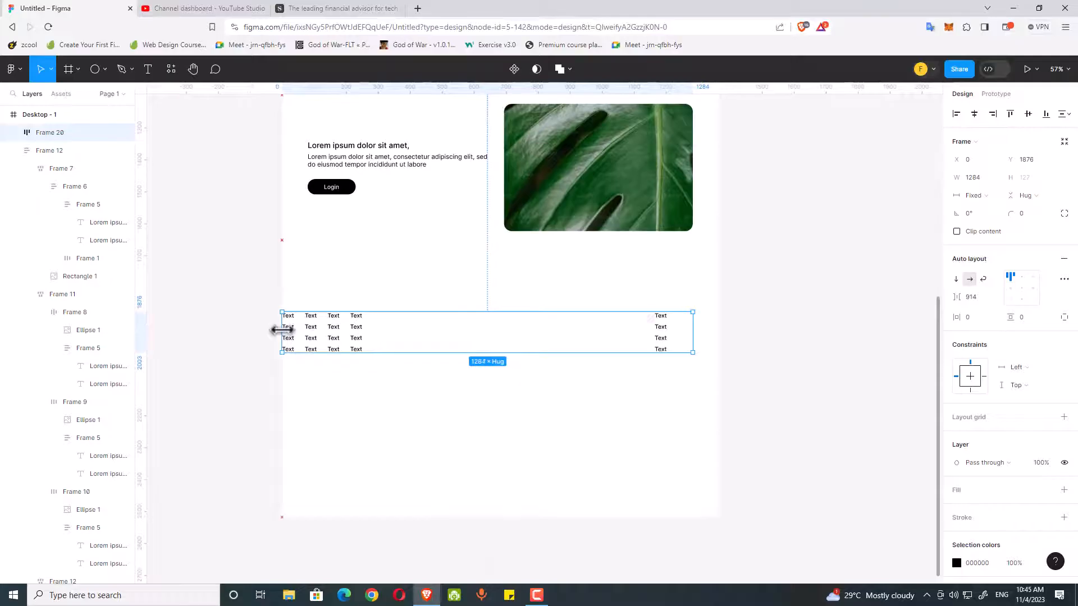
{"action": "left_click_drag", "start_coordinate": [692, 325], "coordinate": [718, 323]}
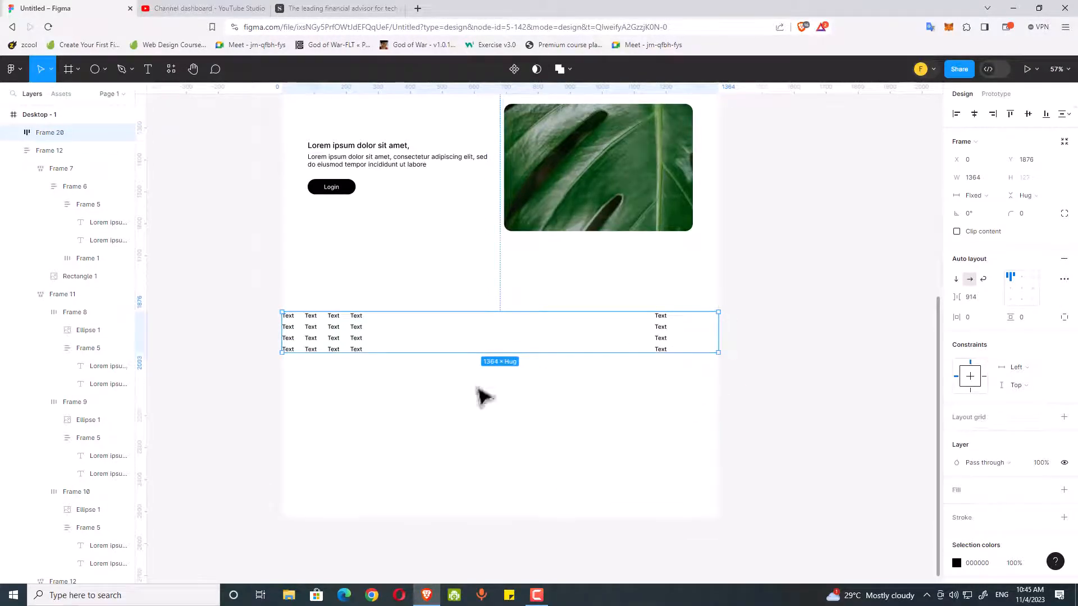
Step: Centre the footer row's contents and set its horizontal padding to 80 and vertical padding to 20
{"action": "left_click", "coordinate": [1023, 290]}
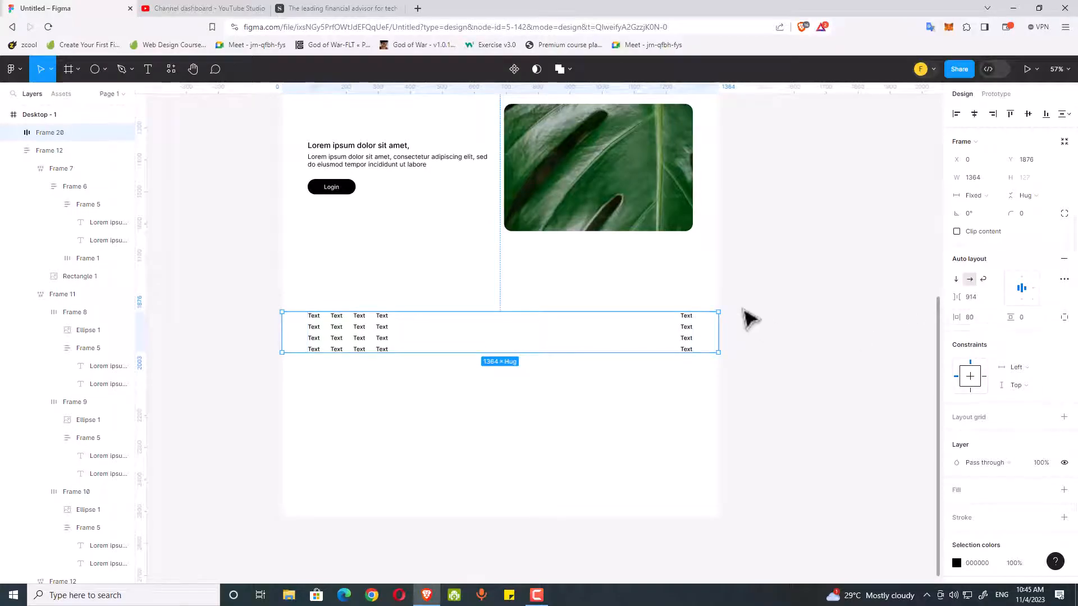
{"action": "left_click", "coordinate": [1022, 318]}
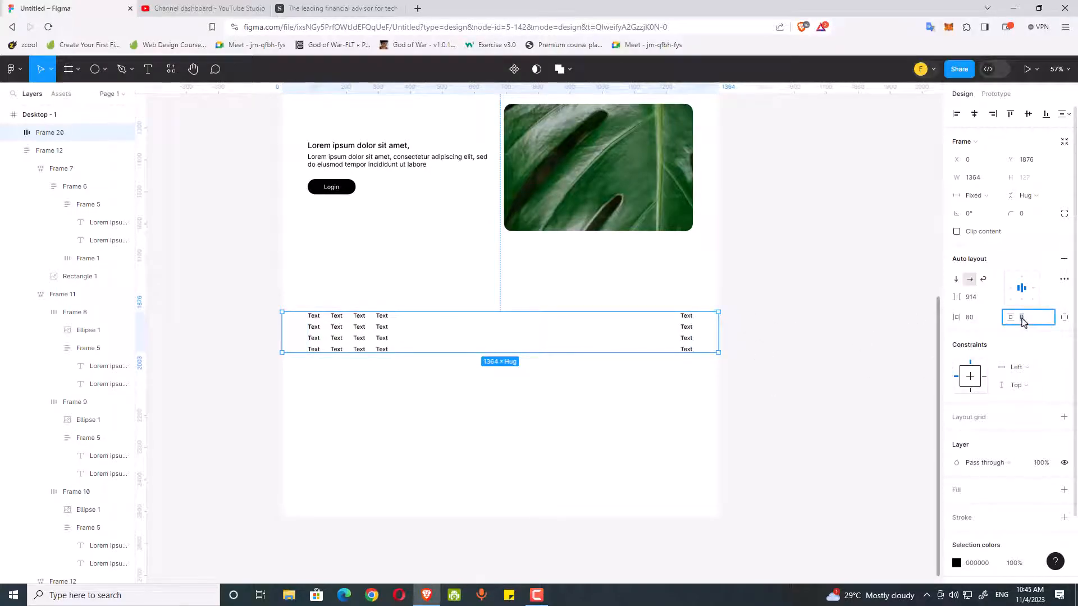
{"action": "type", "text": "20"}
{"action": "key", "text": "Return"}
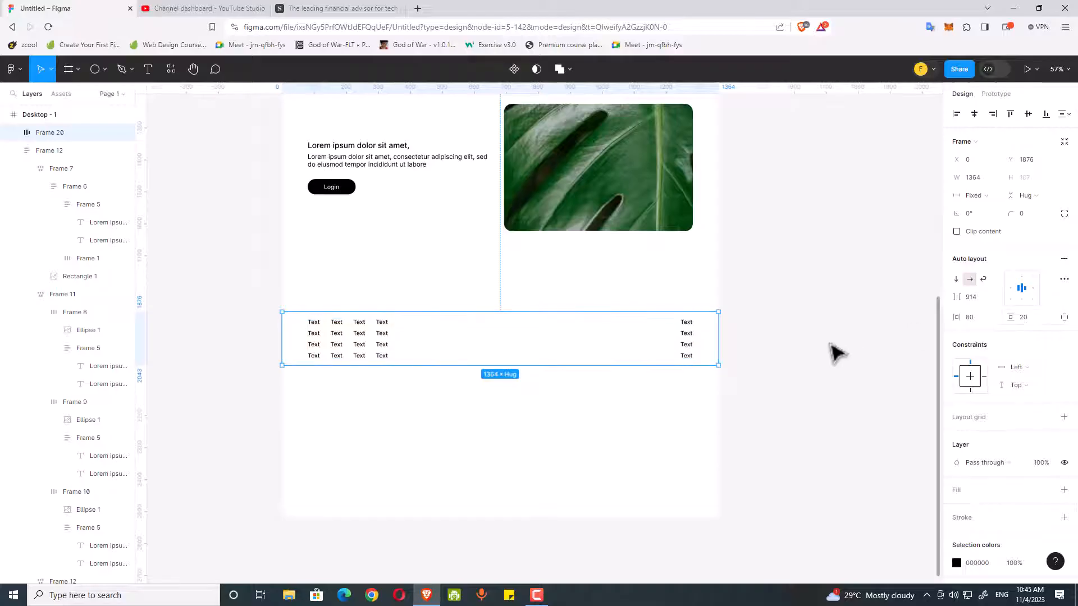
Step: Reduce the page frame's height to 2043 so that it ends at the footer's lower edge
{"action": "left_click", "coordinate": [623, 510]}
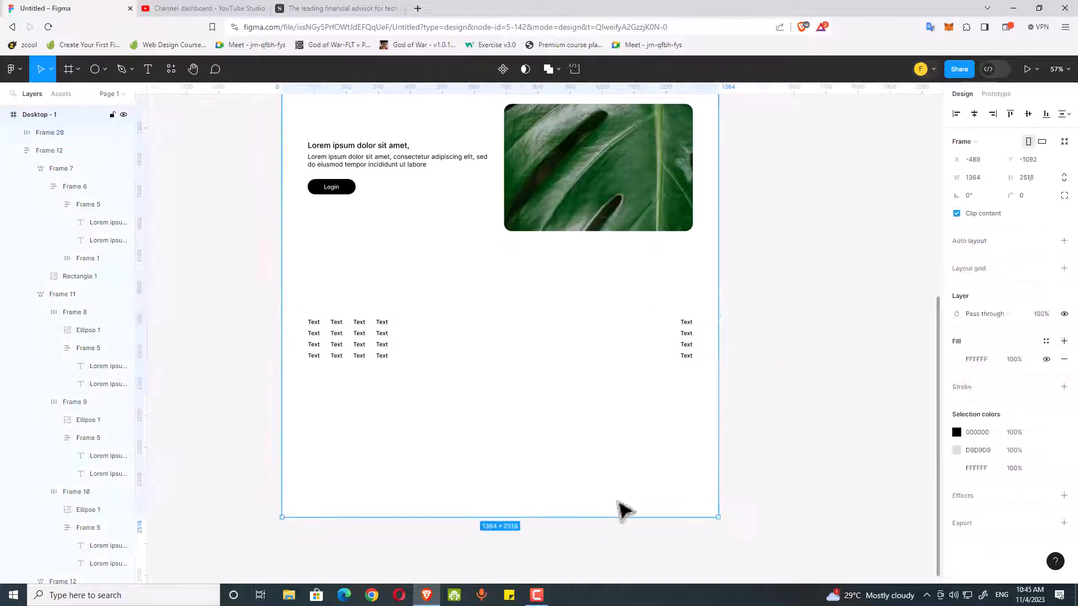
{"action": "left_click_drag", "start_coordinate": [614, 513], "coordinate": [593, 366]}
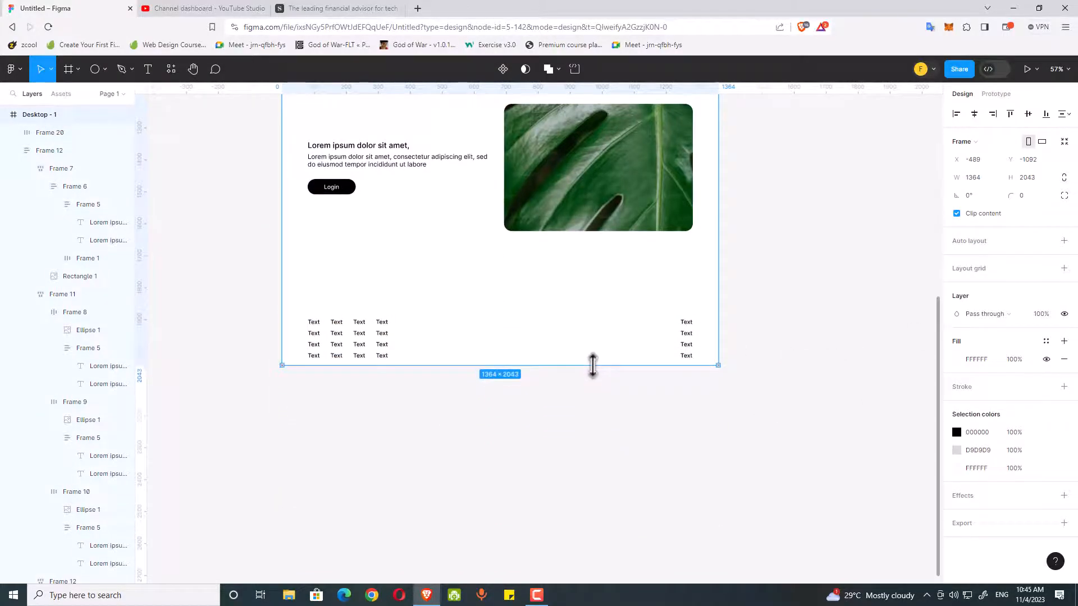
{"action": "left_click", "coordinate": [764, 359]}
Step: Add a solid black 000000 fill to the footer row
{"action": "left_click", "coordinate": [713, 342]}
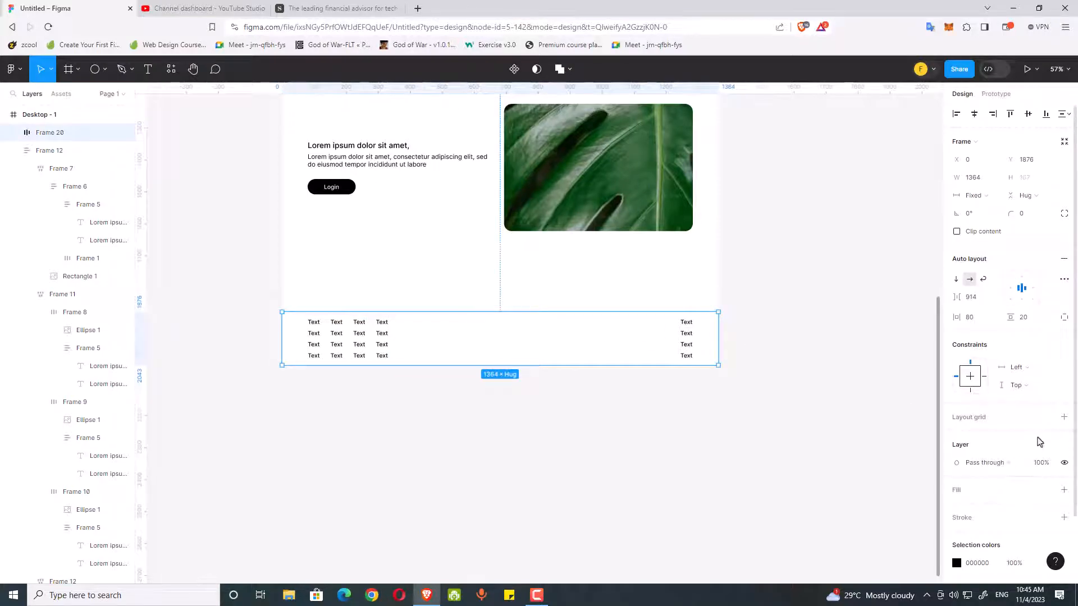
{"action": "left_click", "coordinate": [1064, 490]}
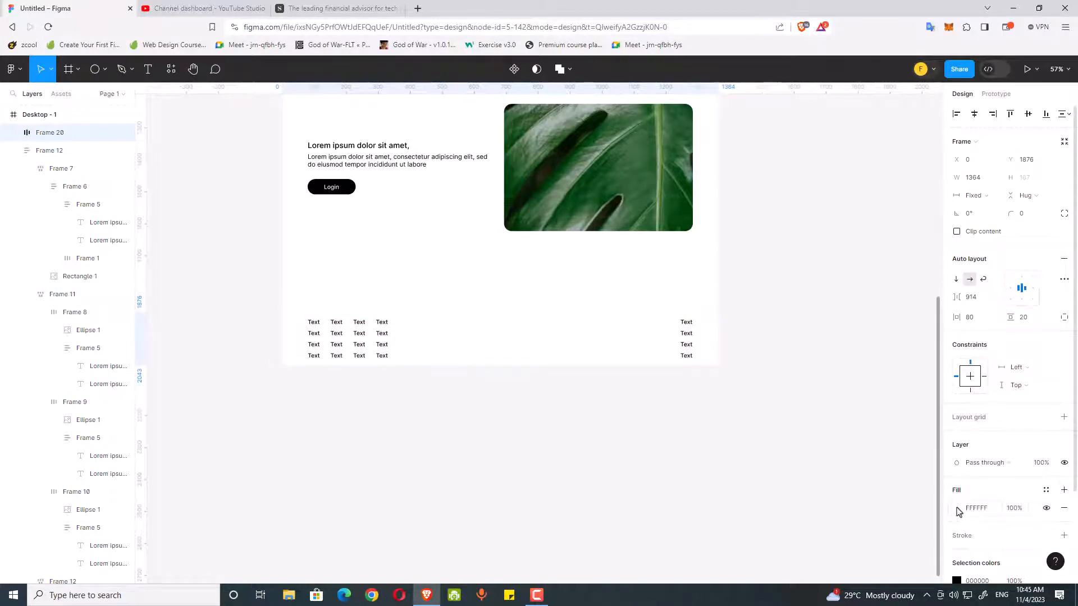
{"action": "left_click", "coordinate": [957, 508]}
{"action": "left_click_drag", "start_coordinate": [849, 426], "coordinate": [765, 440]}
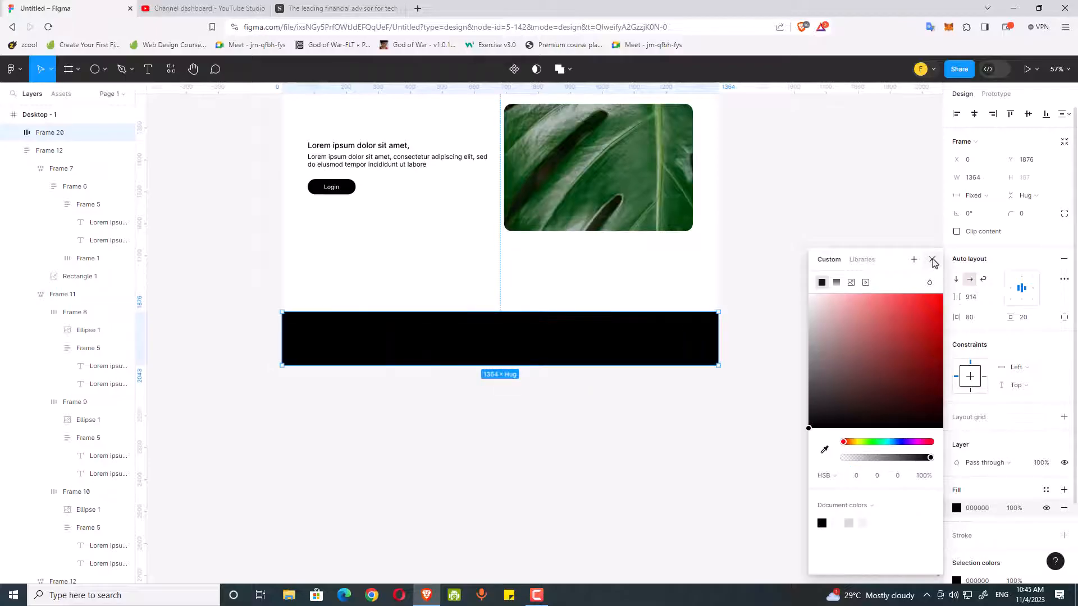
{"action": "left_click", "coordinate": [932, 261]}
Step: Change the text colour of the four-column group and the far-right column in the footer to white FFFFFF
{"action": "left_click", "coordinate": [689, 350]}
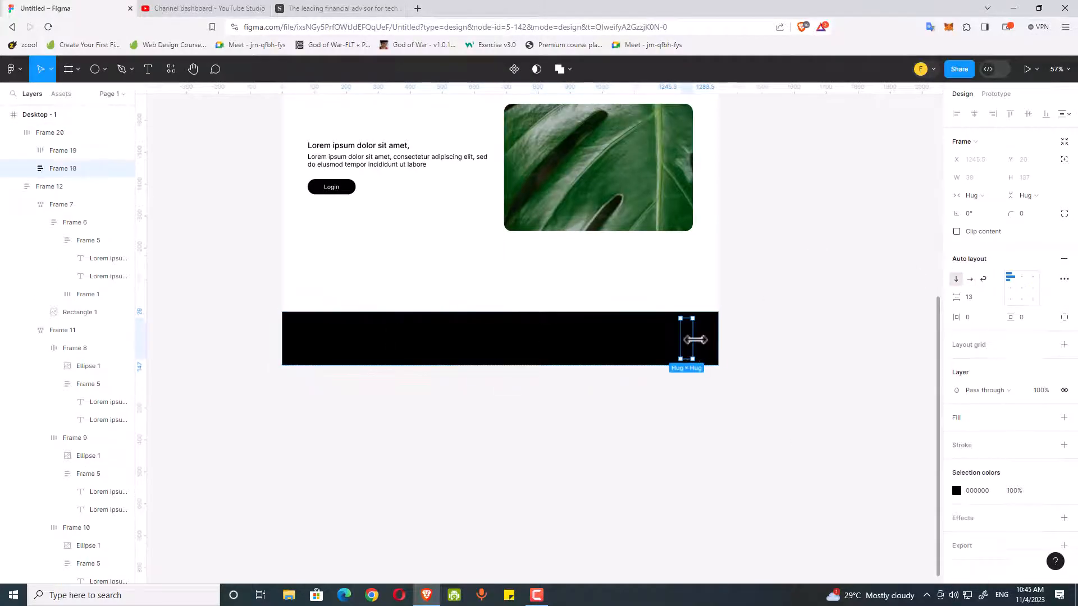
{"action": "key", "text": "ctrl+a"}
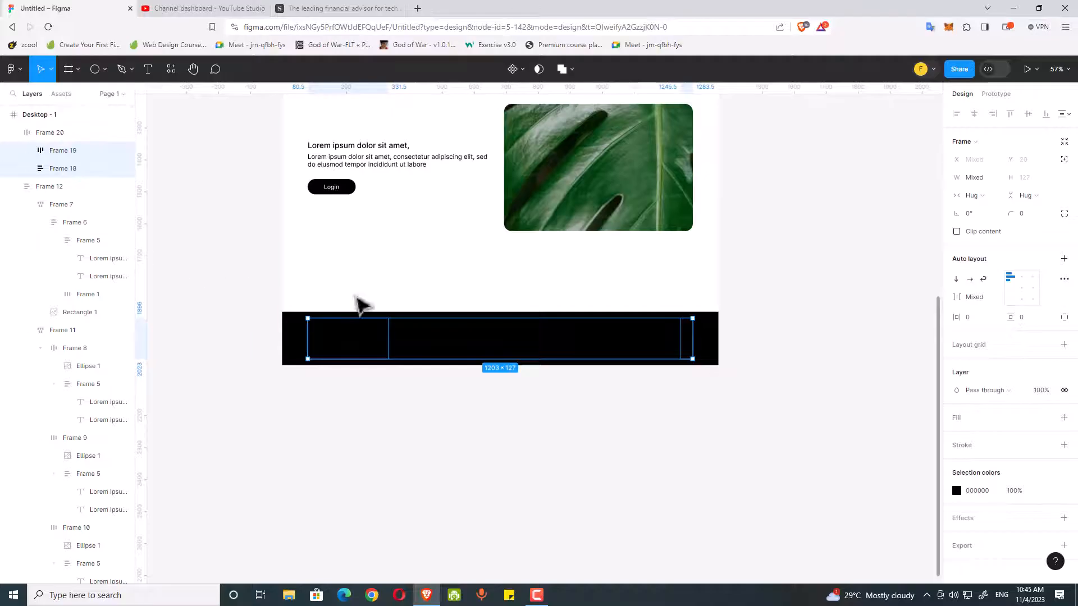
{"action": "left_click", "coordinate": [329, 346]}
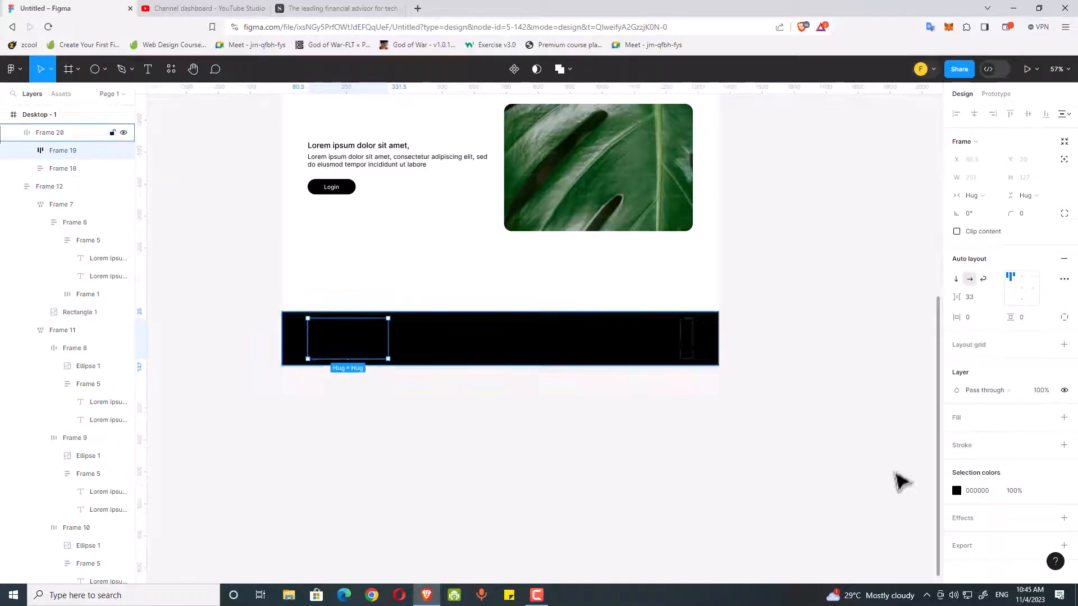
{"action": "left_click", "coordinate": [957, 490]}
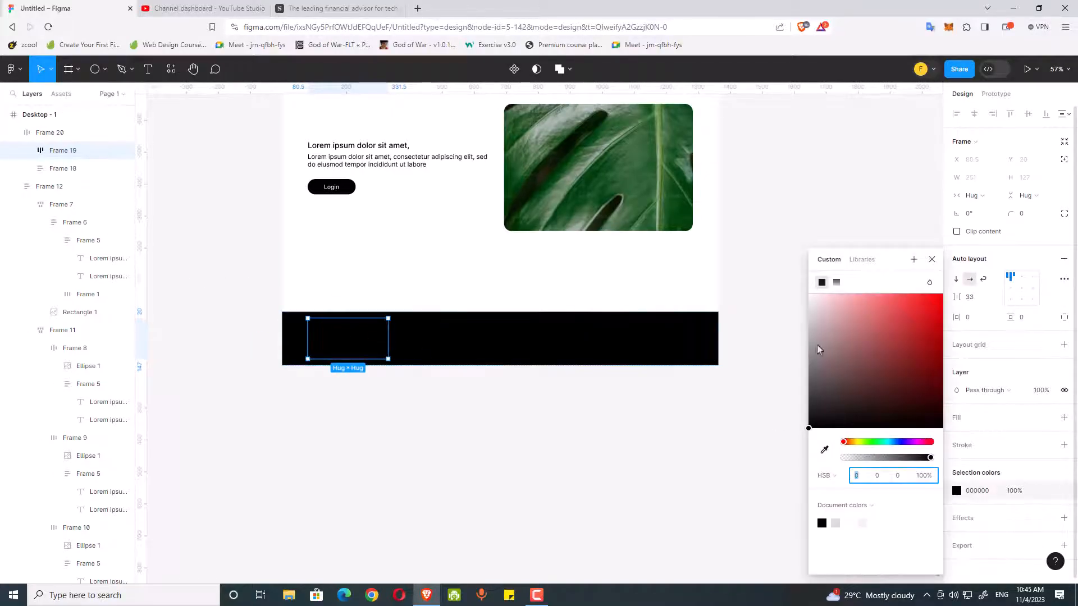
{"action": "left_click", "coordinate": [689, 343]}
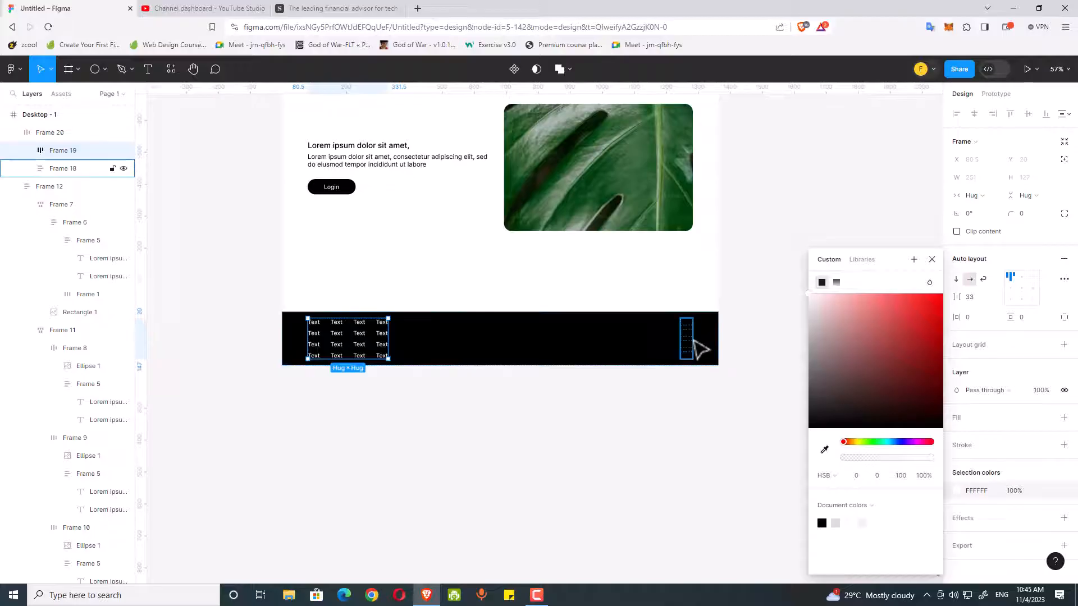
{"action": "left_click", "coordinate": [956, 492]}
{"action": "left_click_drag", "start_coordinate": [849, 387], "coordinate": [673, 129]}
{"action": "left_click", "coordinate": [548, 415]}
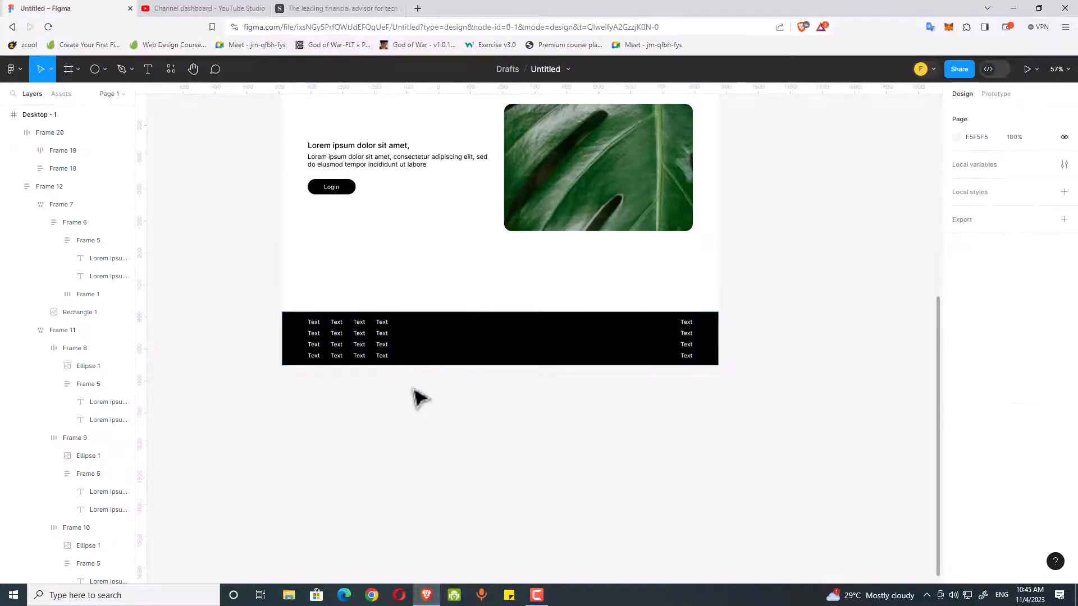
Step: Set the footer row's horizontal constraint to Left and right
{"action": "scroll", "coordinate": [418, 399], "scroll_direction": "up", "scroll_amount": 3}
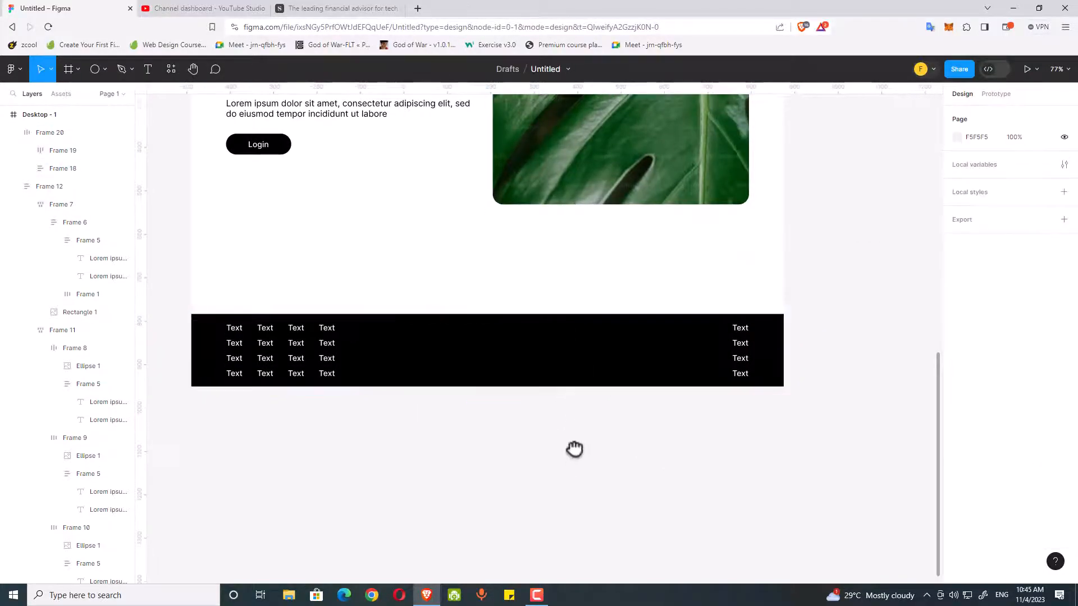
{"action": "scroll", "coordinate": [574, 449], "scroll_direction": "up", "scroll_amount": 1}
{"action": "left_click", "coordinate": [702, 395]}
{"action": "left_click", "coordinate": [1022, 371]}
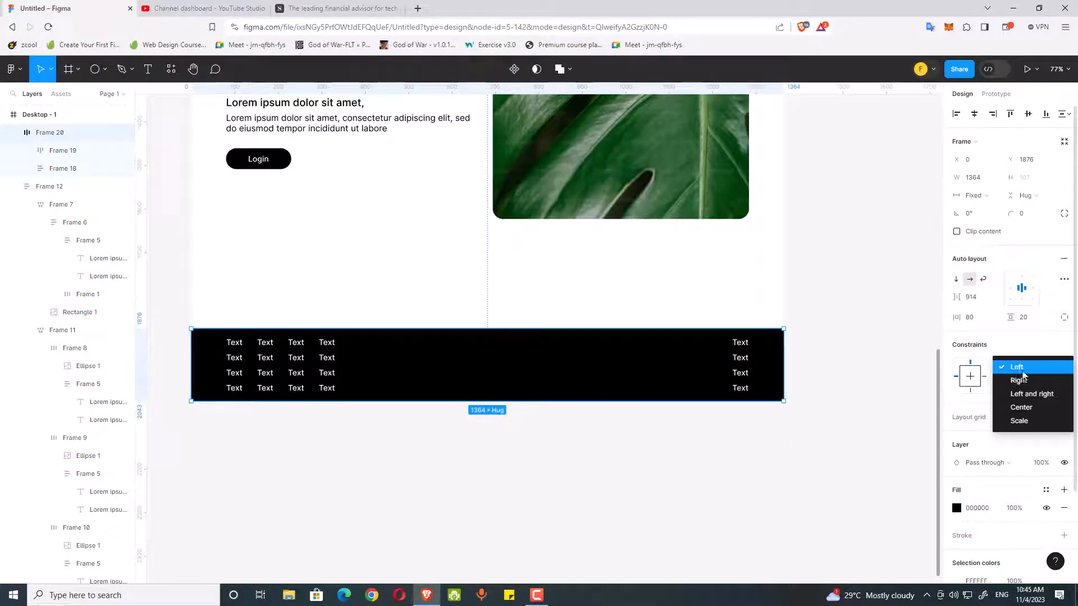
{"action": "left_click", "coordinate": [1032, 393]}
{"action": "left_click", "coordinate": [741, 455]}
{"action": "scroll", "coordinate": [719, 460], "scroll_direction": "up", "scroll_amount": 1}
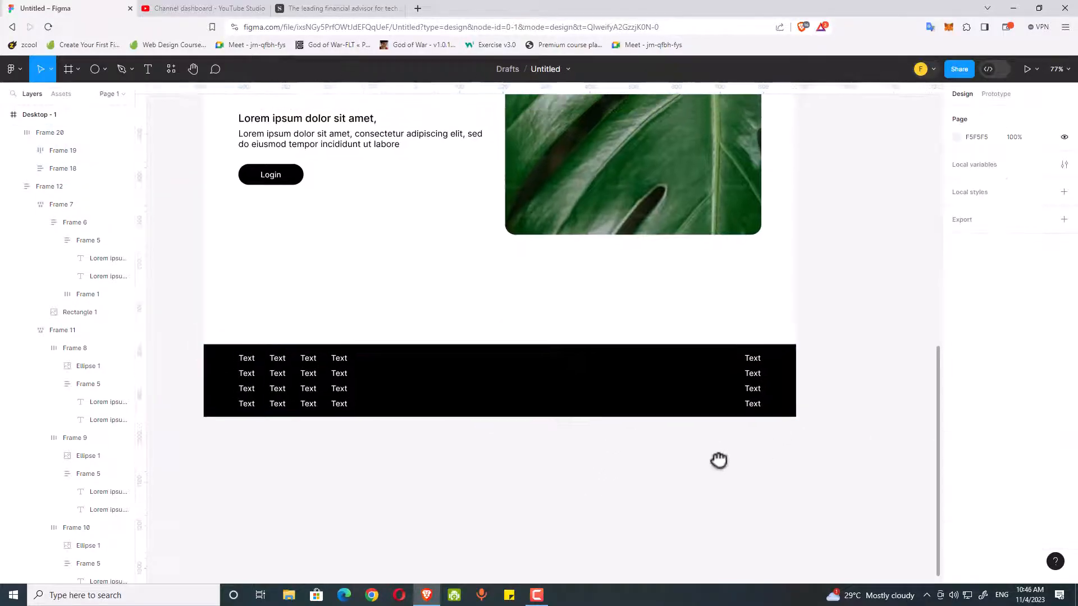
Step: Examine the footer row's resizing options, side padding and column groups, keeping its width Fixed
{"action": "left_click", "coordinate": [674, 399]}
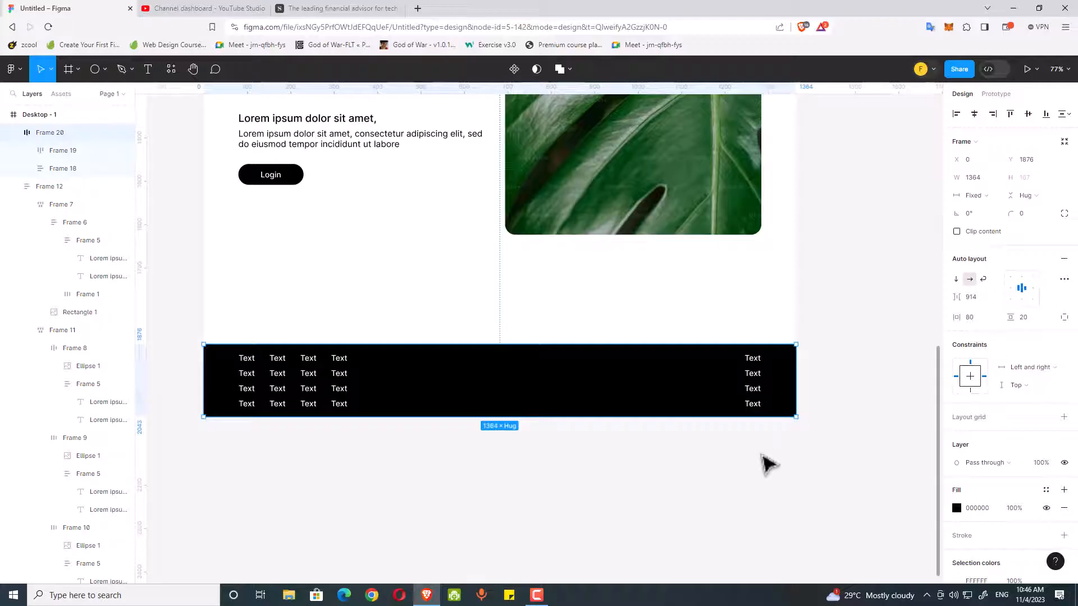
{"action": "left_click", "coordinate": [767, 463]}
{"action": "left_click", "coordinate": [765, 411]}
{"action": "left_click", "coordinate": [983, 195]}
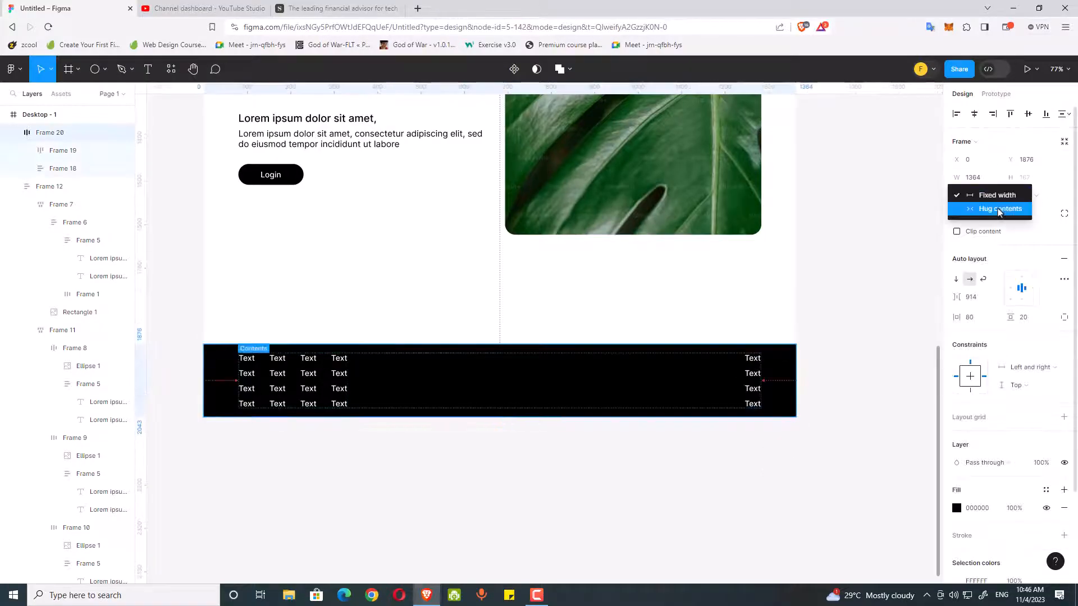
{"action": "left_click", "coordinate": [999, 195]}
{"action": "left_click", "coordinate": [780, 375]}
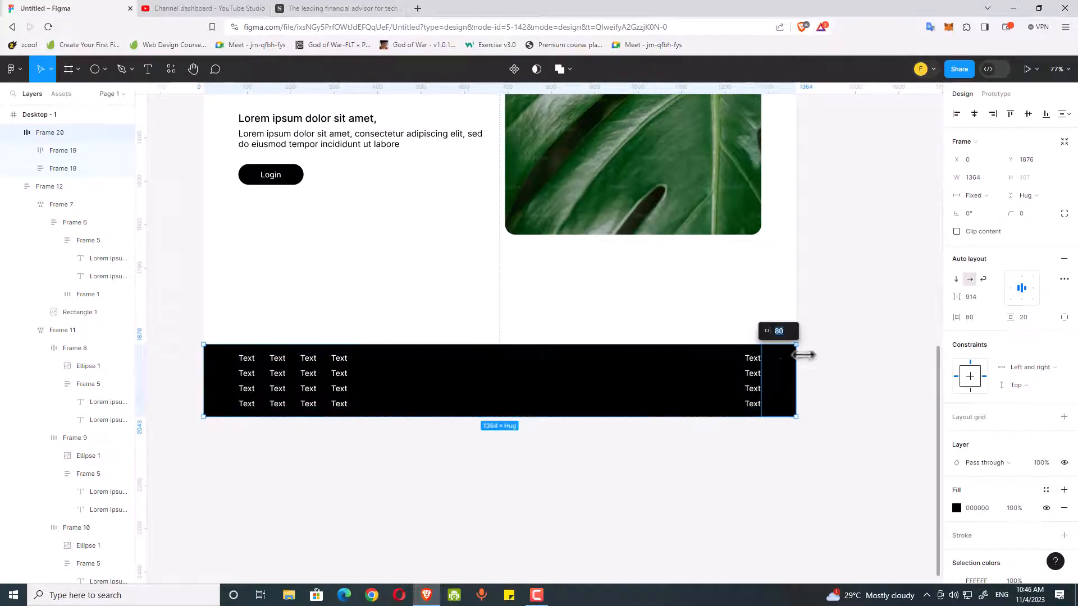
{"action": "left_click", "coordinate": [875, 342]}
{"action": "left_click", "coordinate": [358, 388]}
{"action": "key", "text": "Escape"}
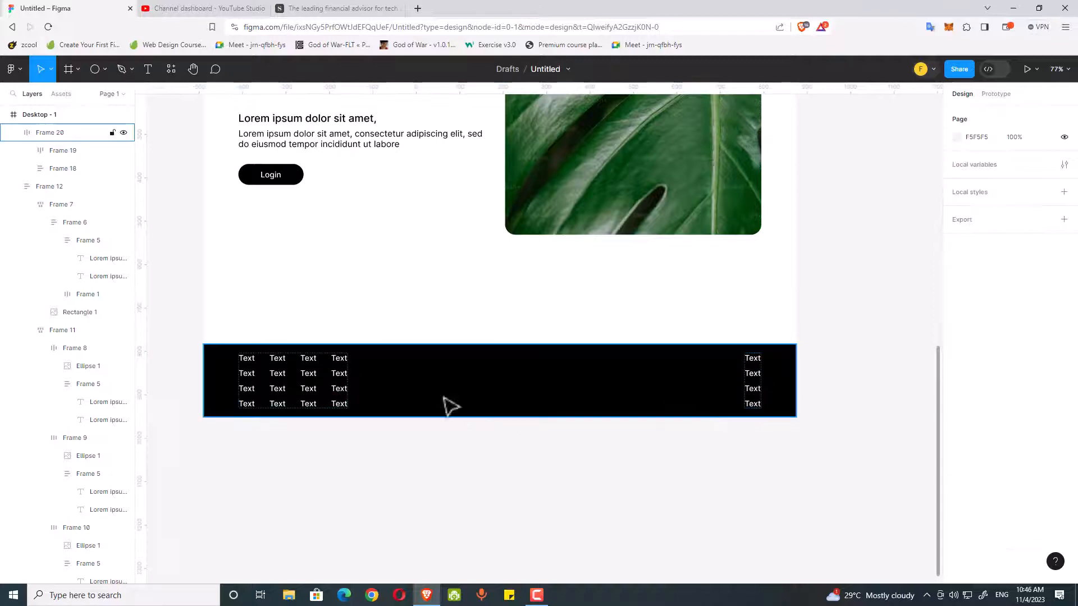
{"action": "left_click", "coordinate": [274, 377]}
{"action": "left_click", "coordinate": [636, 445]}
Step: Set the footer row's auto layout spacing between items to Auto
{"action": "left_click", "coordinate": [626, 390]}
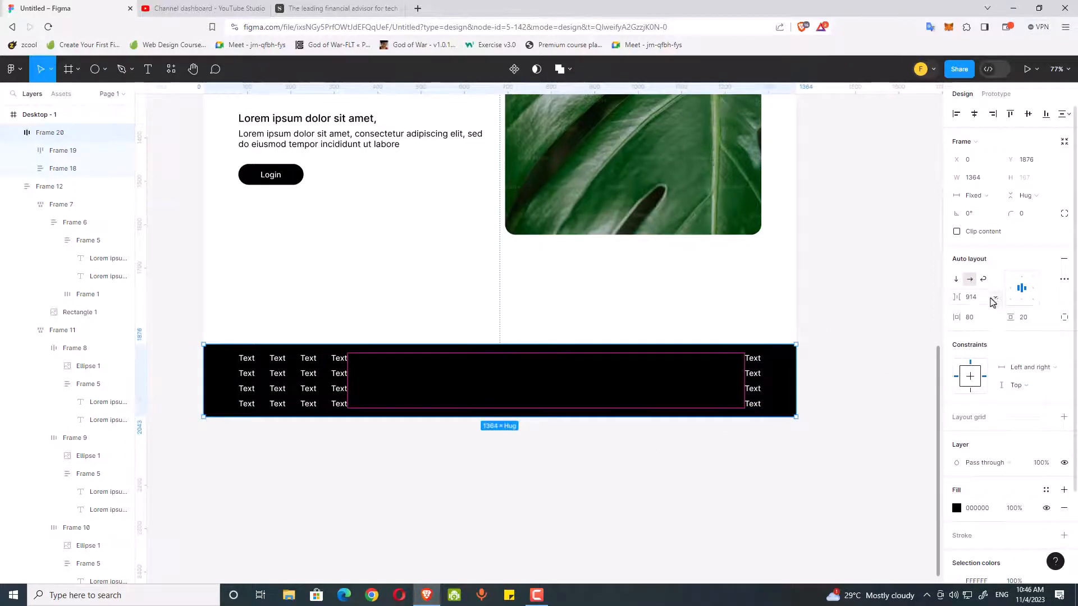
{"action": "left_click", "coordinate": [997, 304]}
{"action": "left_click", "coordinate": [997, 307]}
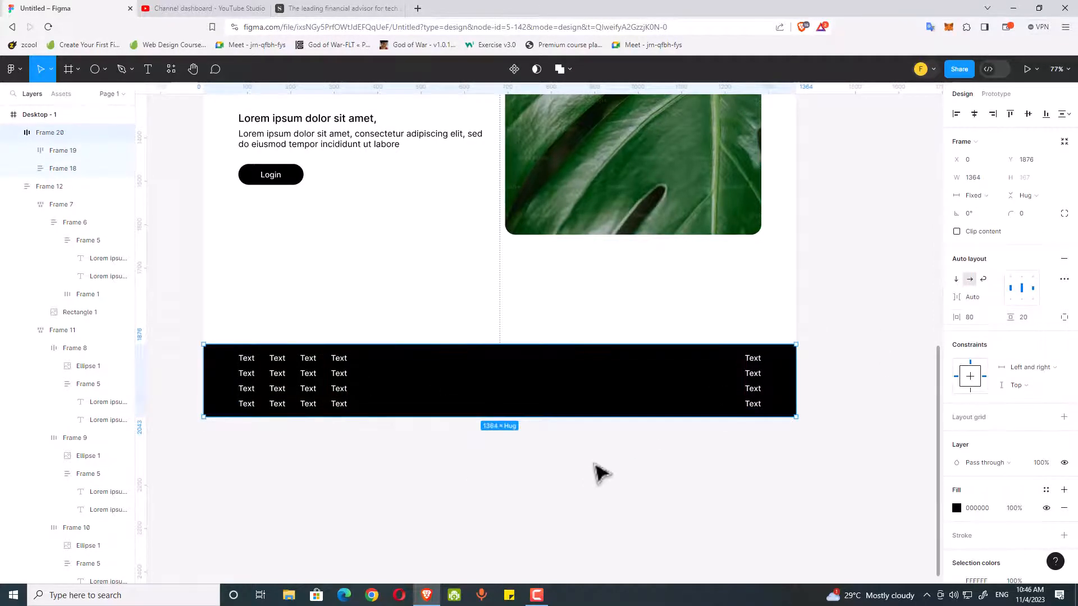
{"action": "left_click", "coordinate": [589, 476]}
Step: Try narrowing the page frame to test how the footer responds, and undo the resize
{"action": "scroll", "coordinate": [504, 481], "scroll_direction": "down", "scroll_amount": 2}
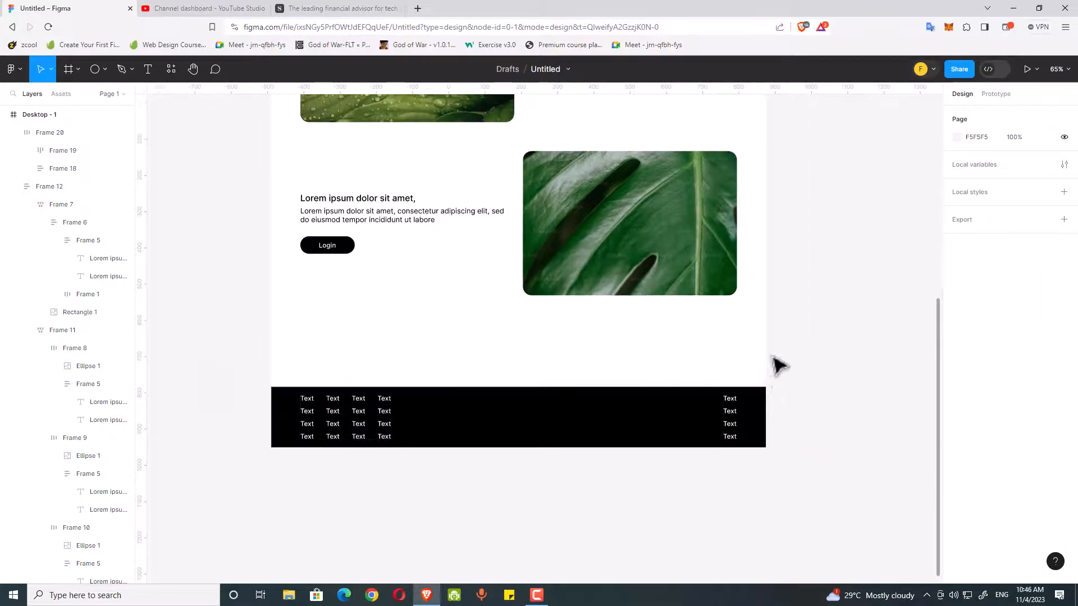
{"action": "left_click", "coordinate": [765, 343]}
{"action": "left_click_drag", "start_coordinate": [769, 342], "coordinate": [442, 351]}
{"action": "key", "text": "ctrl+z"}
Step: Move the footer row into the vertical auto layout content frame, directly below the last image-and-text section
{"action": "left_click", "coordinate": [645, 500]}
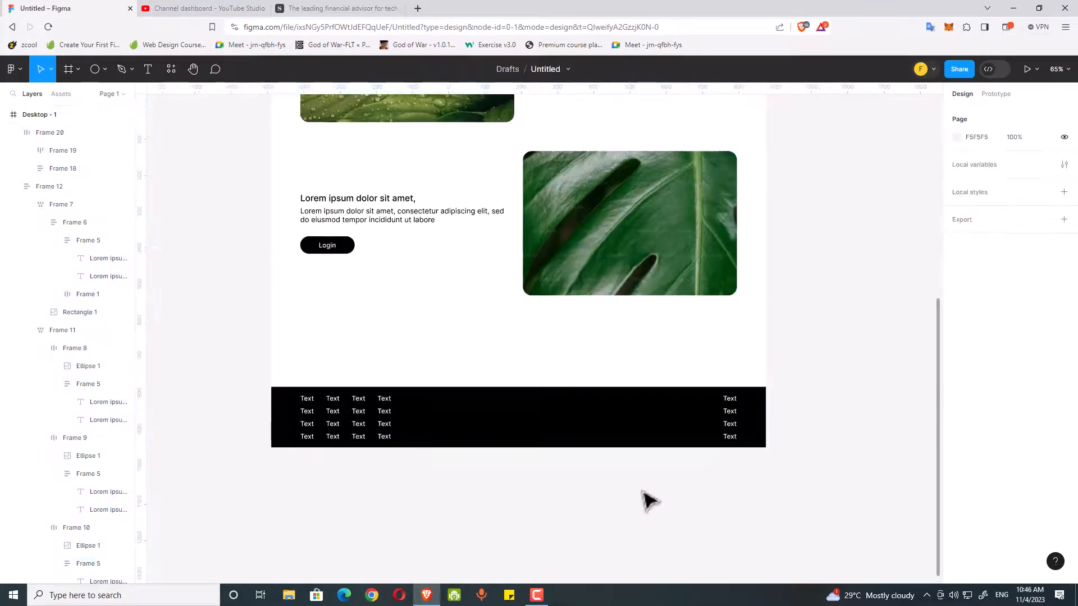
{"action": "left_click", "coordinate": [606, 423]}
{"action": "left_click", "coordinate": [582, 479]}
{"action": "scroll", "coordinate": [582, 445], "scroll_direction": "up", "scroll_amount": 1}
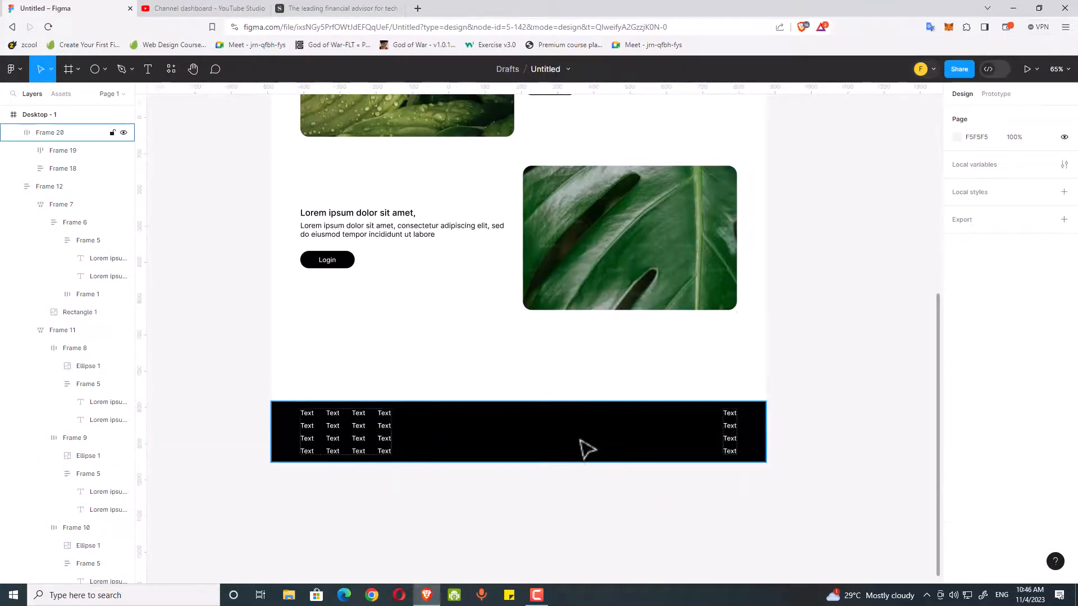
{"action": "left_click", "coordinate": [556, 448]}
{"action": "left_click_drag", "start_coordinate": [549, 449], "coordinate": [536, 316]}
{"action": "left_click_drag", "start_coordinate": [534, 321], "coordinate": [535, 321]}
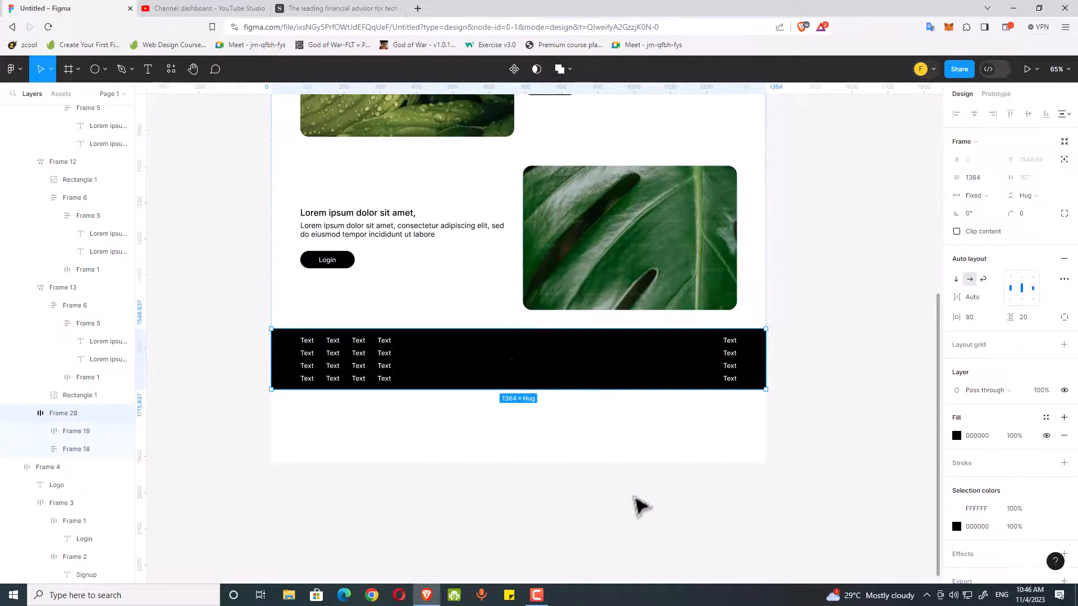
Step: Reduce the page frame's height to 1843 to remove the empty space below the footer
{"action": "left_click", "coordinate": [641, 507]}
{"action": "left_click", "coordinate": [615, 462]}
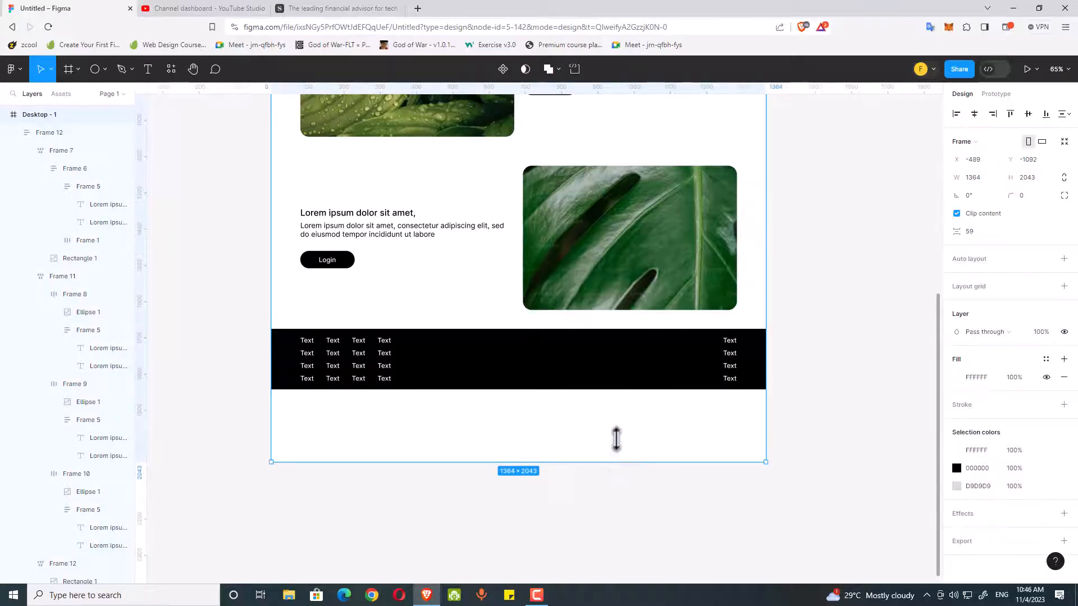
{"action": "left_click_drag", "start_coordinate": [616, 440], "coordinate": [607, 388]}
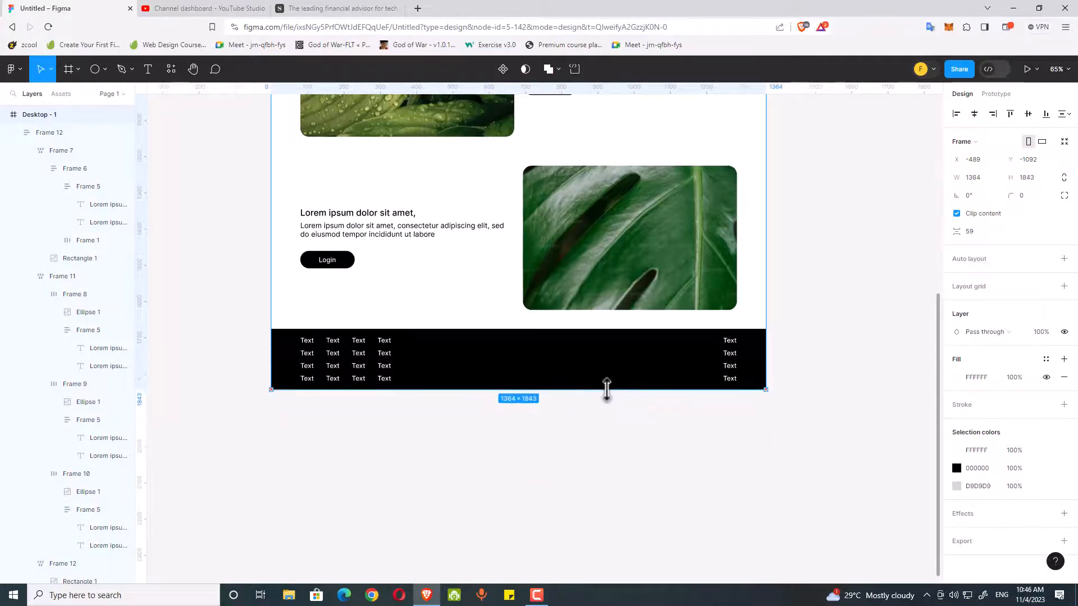
Step: Try narrowing the whole page frame to test how all of its sections and the footer respond
{"action": "scroll", "coordinate": [623, 454], "scroll_direction": "down", "scroll_amount": 5}
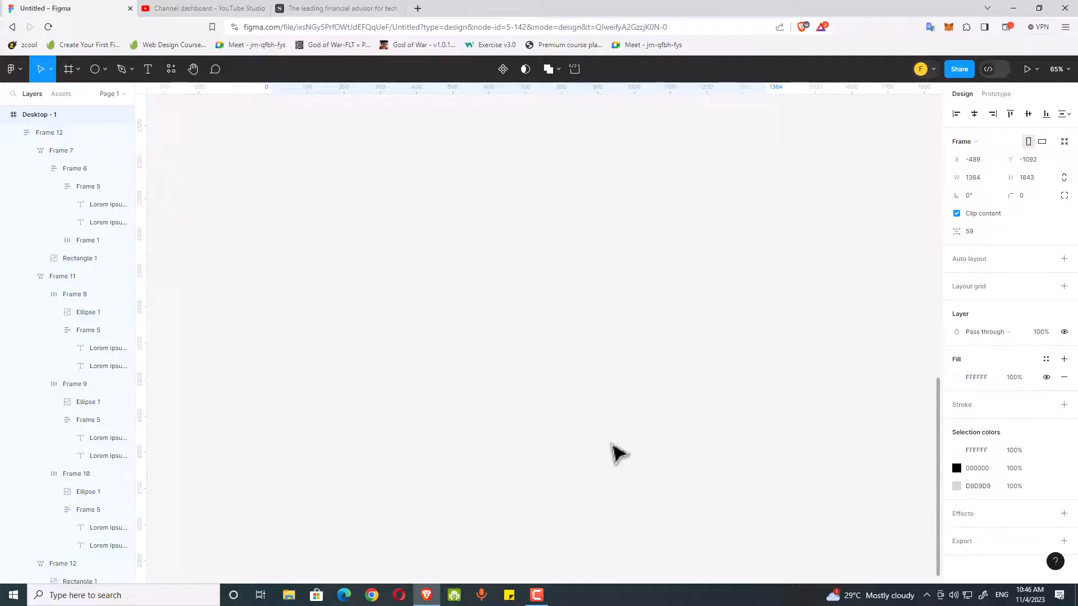
{"action": "scroll", "coordinate": [623, 452], "scroll_direction": "up", "scroll_amount": 8}
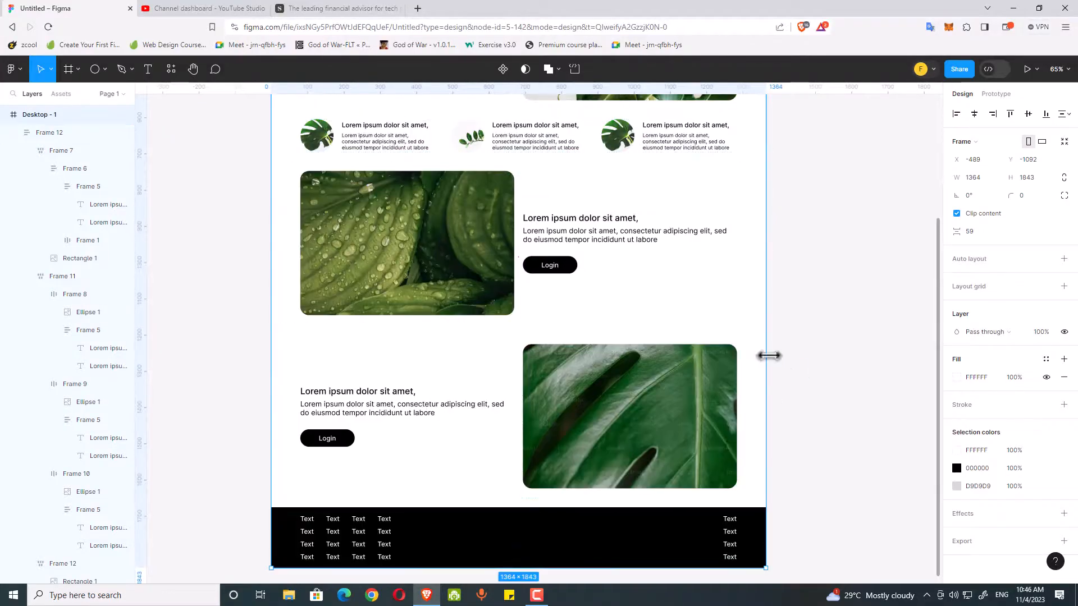
{"action": "scroll", "coordinate": [770, 355], "scroll_direction": "down", "scroll_amount": 5}
{"action": "left_click_drag", "start_coordinate": [851, 334], "coordinate": [538, 343]}
{"action": "left_click", "coordinate": [645, 356]}
Step: Duplicate the finished desktop page frame and place the copy to the right of the original
{"action": "left_click", "coordinate": [288, 171]}
{"action": "key", "text": "ctrl+d"}
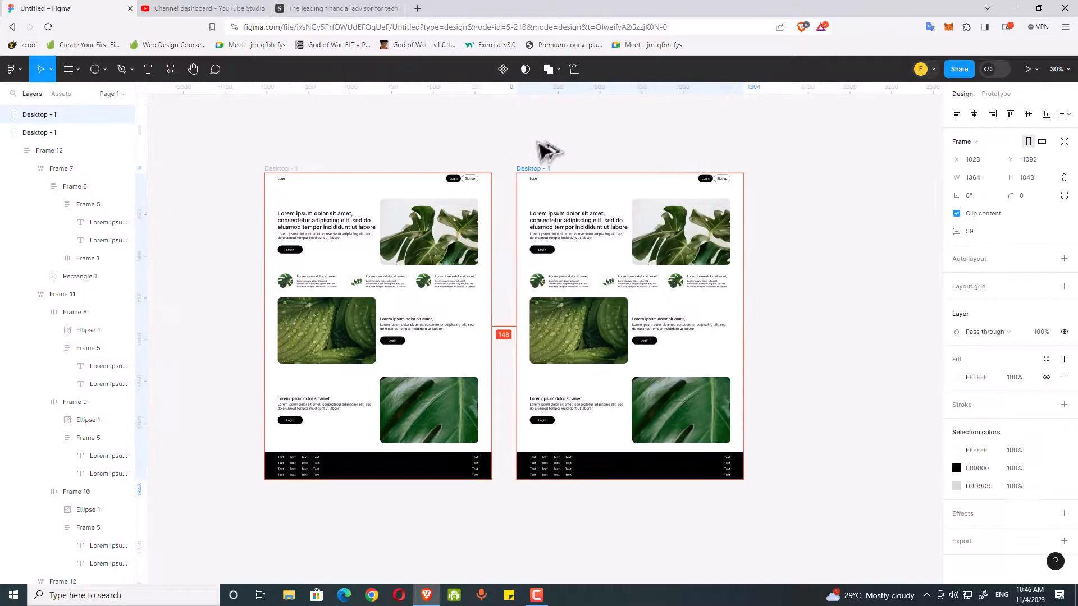
{"action": "left_click_drag", "start_coordinate": [538, 143], "coordinate": [539, 144]}
Step: Resize the duplicated page to 721 wide and 2819 high so it includes the footer
{"action": "left_click_drag", "start_coordinate": [745, 247], "coordinate": [638, 256]}
{"action": "scroll", "coordinate": [668, 312], "scroll_direction": "down", "scroll_amount": 2}
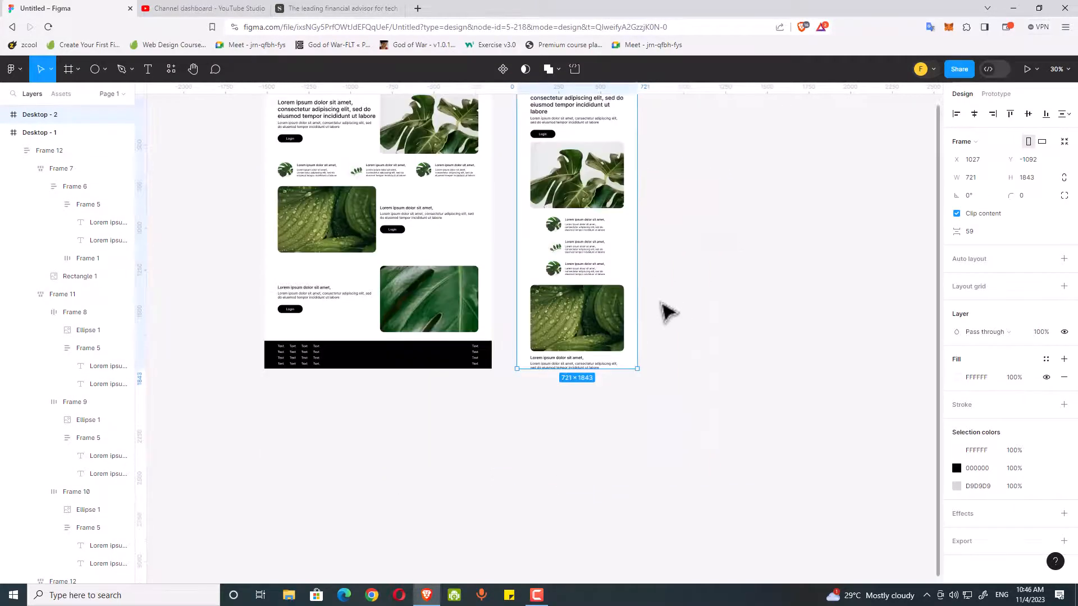
{"action": "left_click_drag", "start_coordinate": [620, 368], "coordinate": [632, 533]}
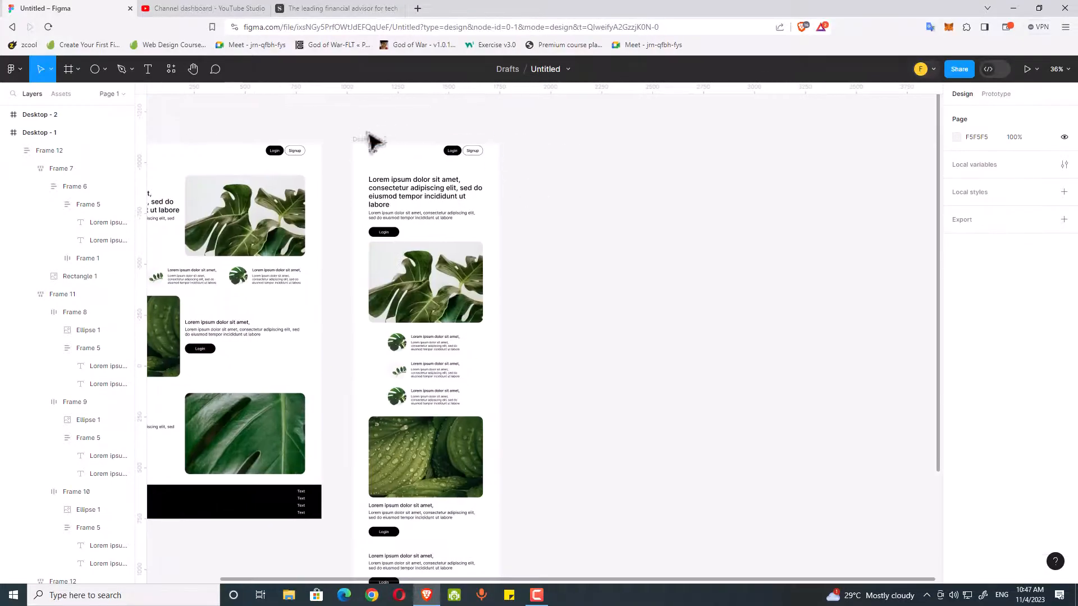
Step: Duplicate the 721-wide page to its right and narrow the new copy to 448 wide
{"action": "left_click", "coordinate": [365, 139]}
{"action": "left_click_drag", "start_coordinate": [368, 143], "coordinate": [534, 143]}
{"action": "left_click_drag", "start_coordinate": [666, 163], "coordinate": [610, 166]}
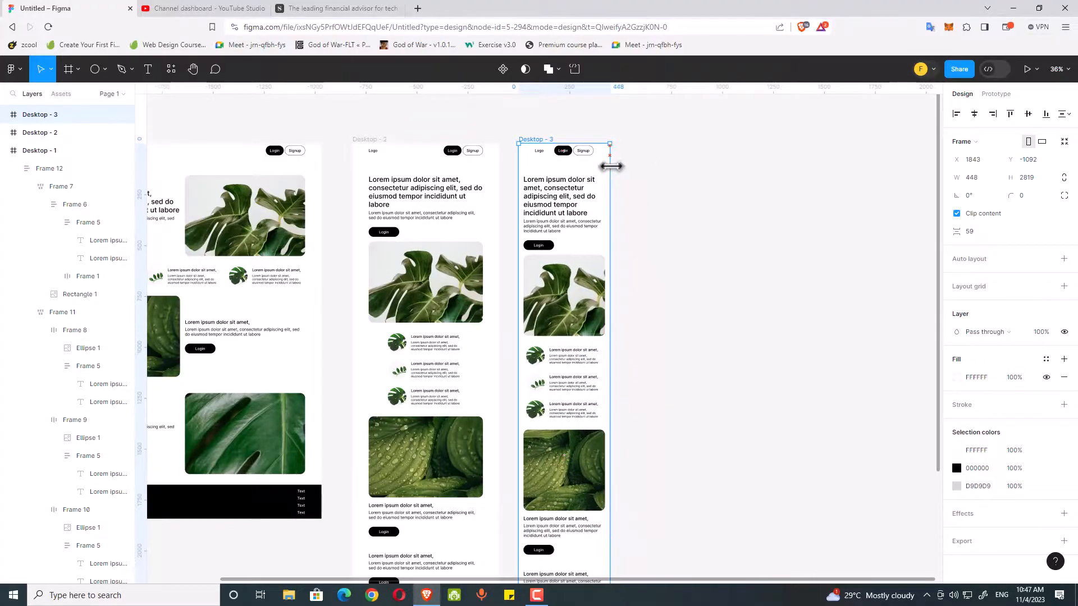
Step: Extend the 448-wide page to a height of 2932 so it includes the whole footer
{"action": "scroll", "coordinate": [666, 296], "scroll_direction": "down", "scroll_amount": 6}
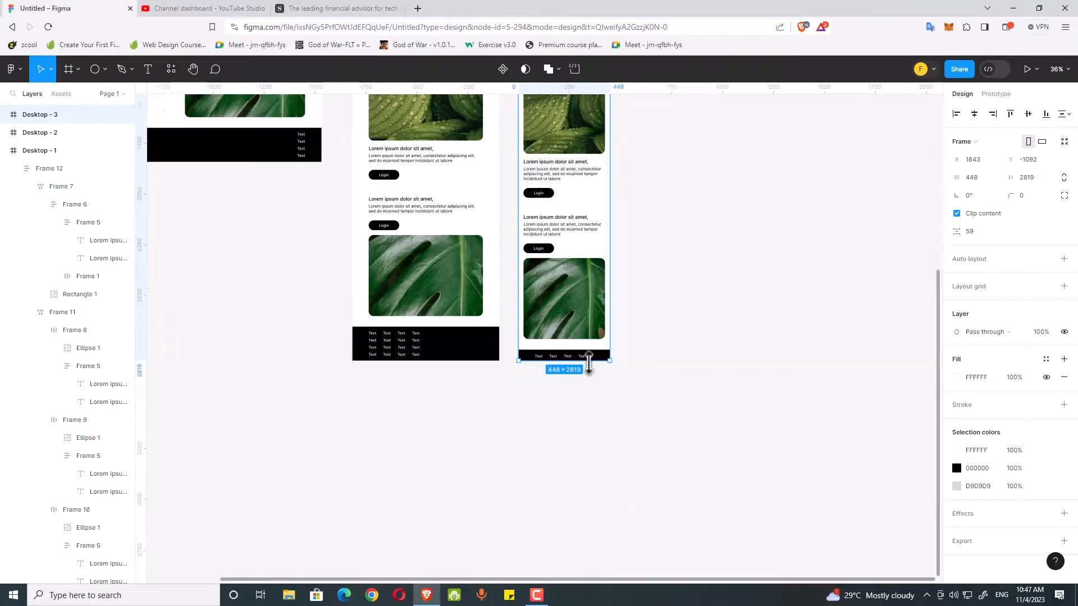
{"action": "left_click_drag", "start_coordinate": [587, 361], "coordinate": [592, 390]}
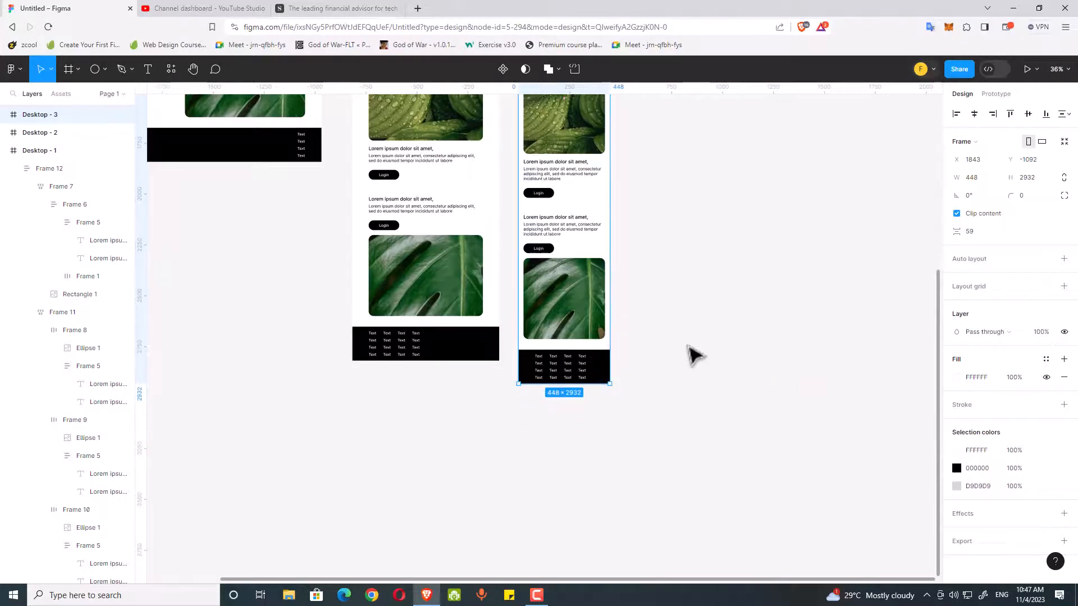
{"action": "scroll", "coordinate": [695, 355], "scroll_direction": "up", "scroll_amount": 3}
{"action": "scroll", "coordinate": [695, 355], "scroll_direction": "up", "scroll_amount": 3}
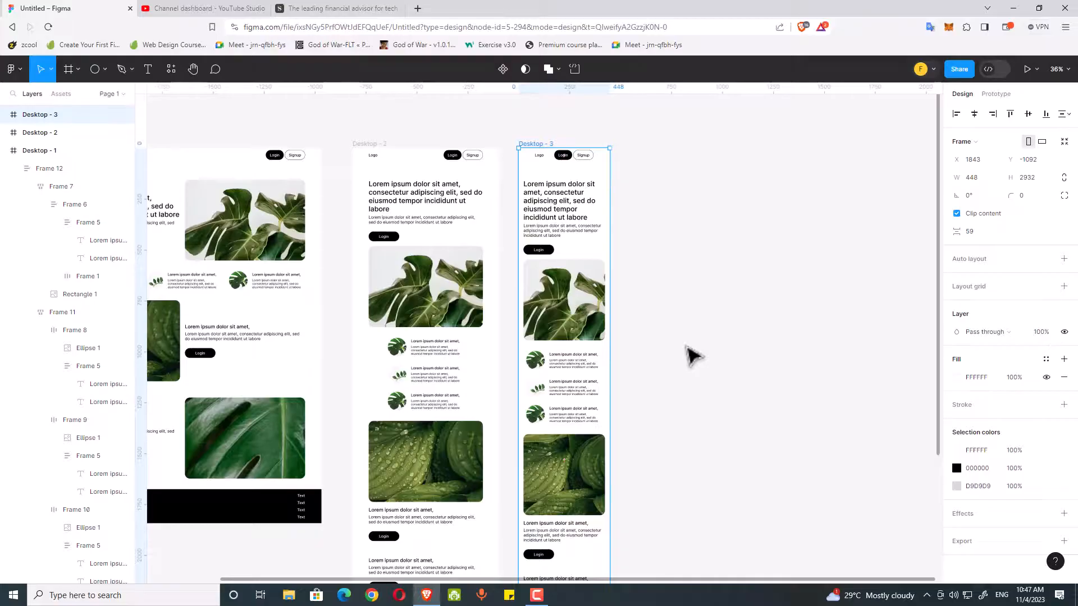
{"action": "left_click", "coordinate": [694, 356]}
{"action": "left_click_drag", "start_coordinate": [669, 354], "coordinate": [804, 330]}
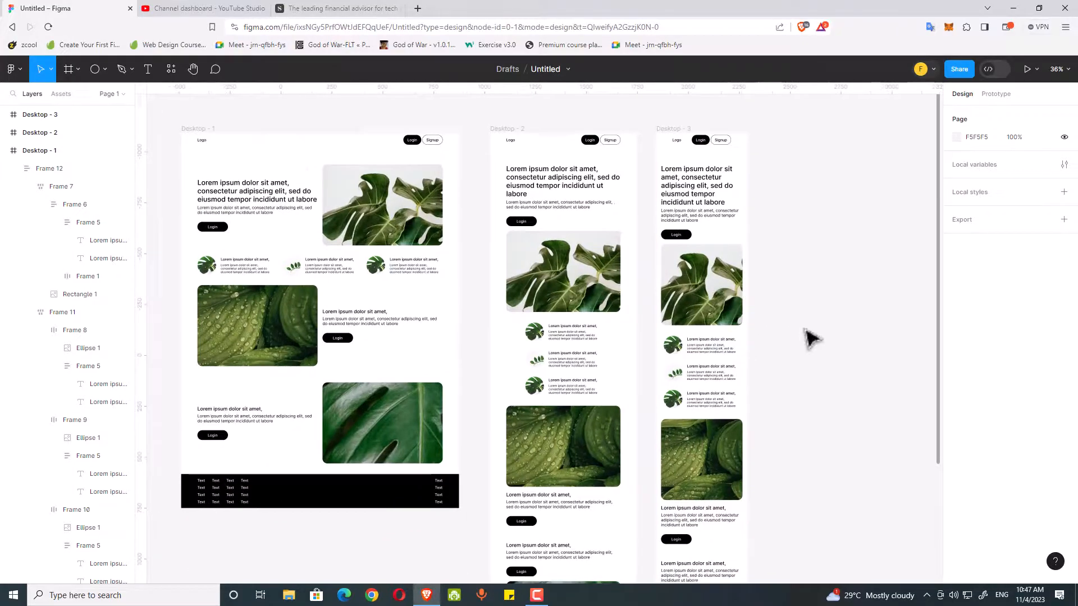